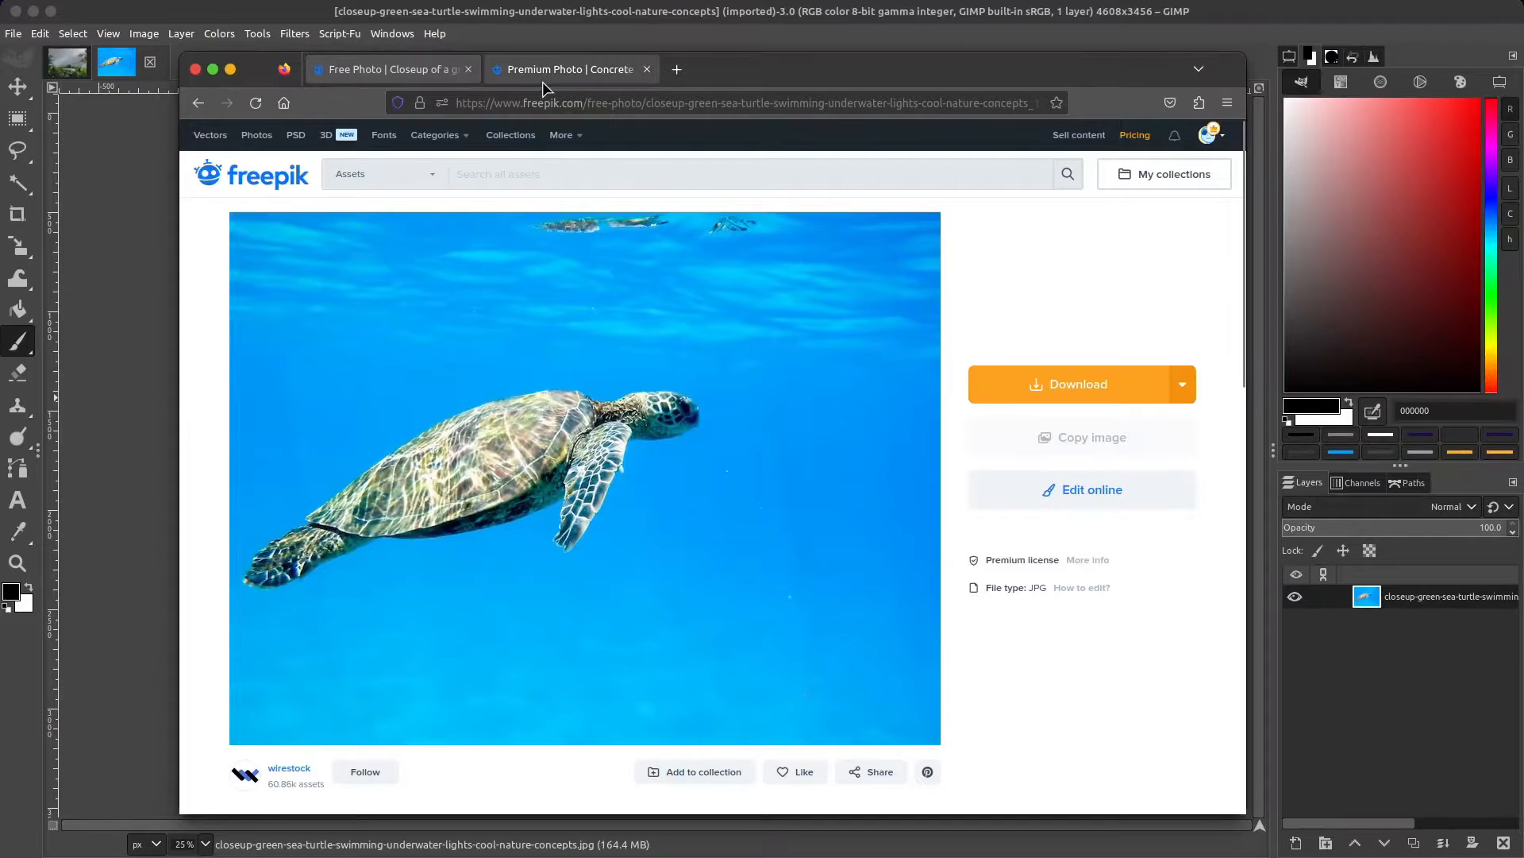
Step: Compare the sea turtle and concrete podium photos on Freepik and as open images in GIMP
left_click(557, 79)
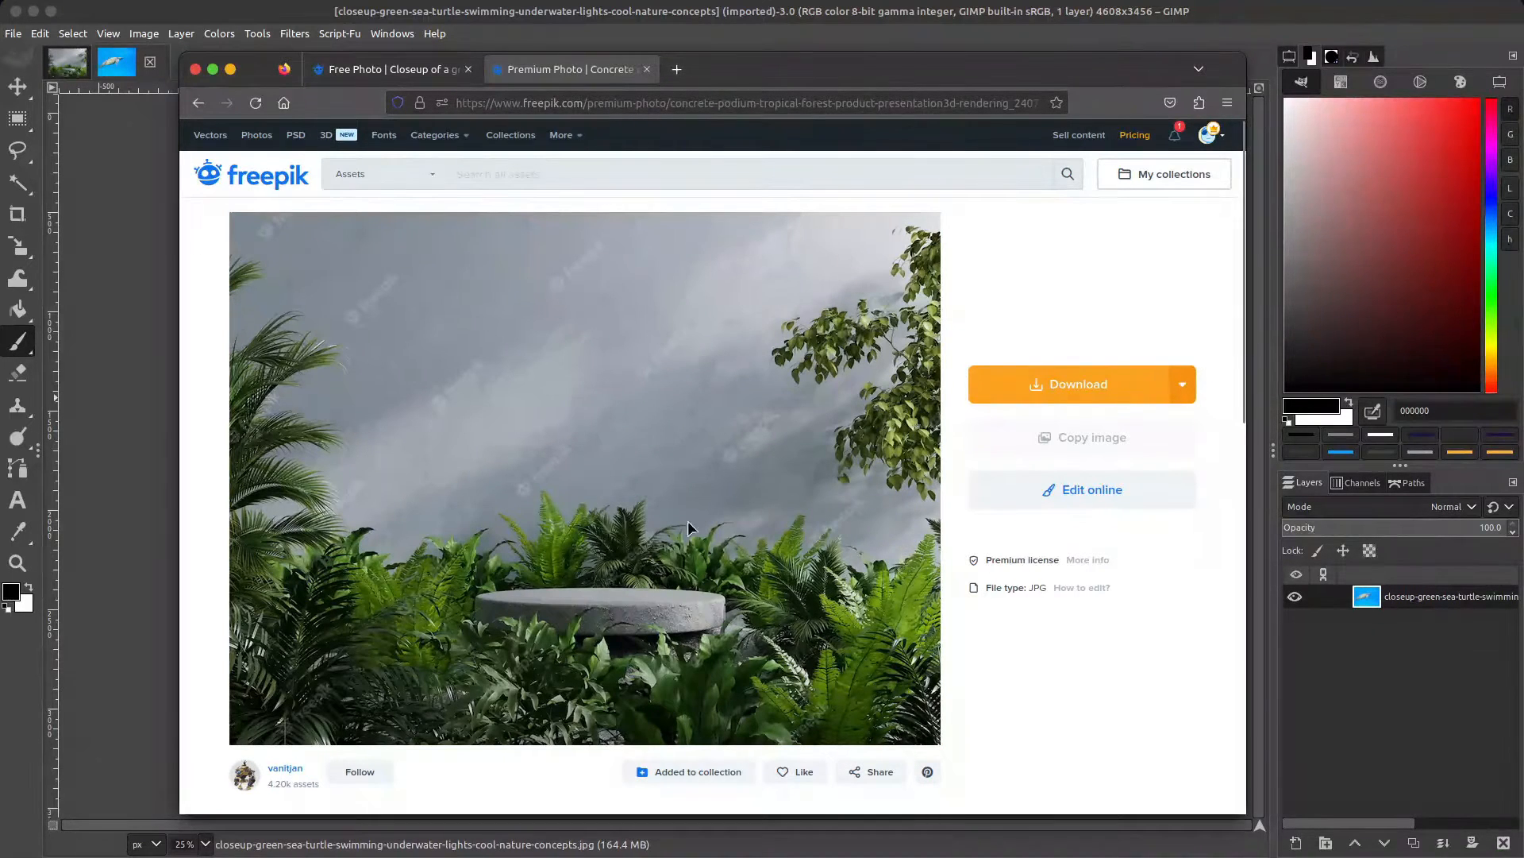
left_click(377, 70)
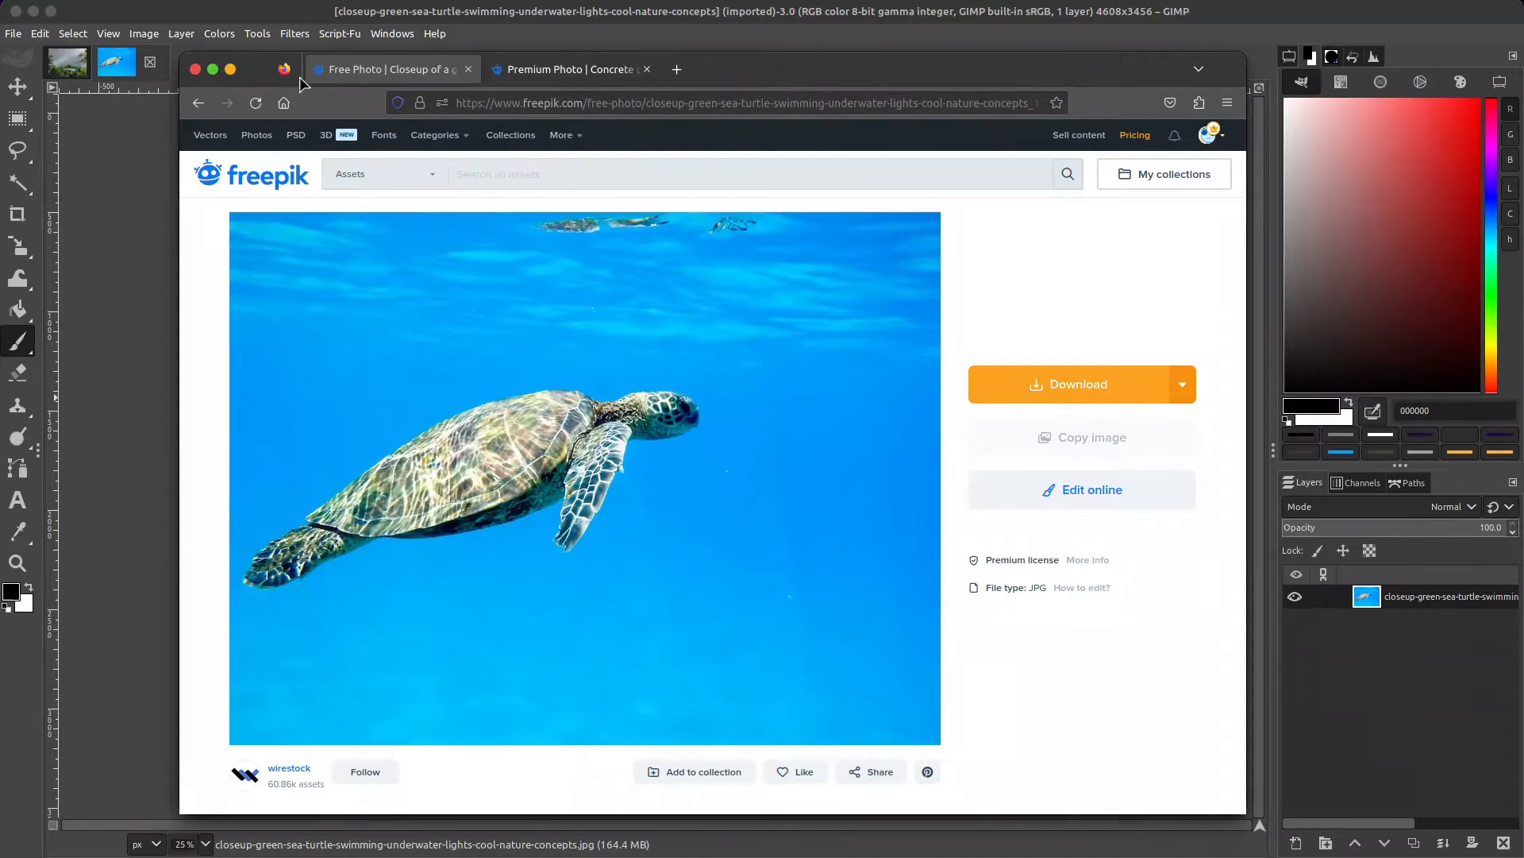
left_click(231, 70)
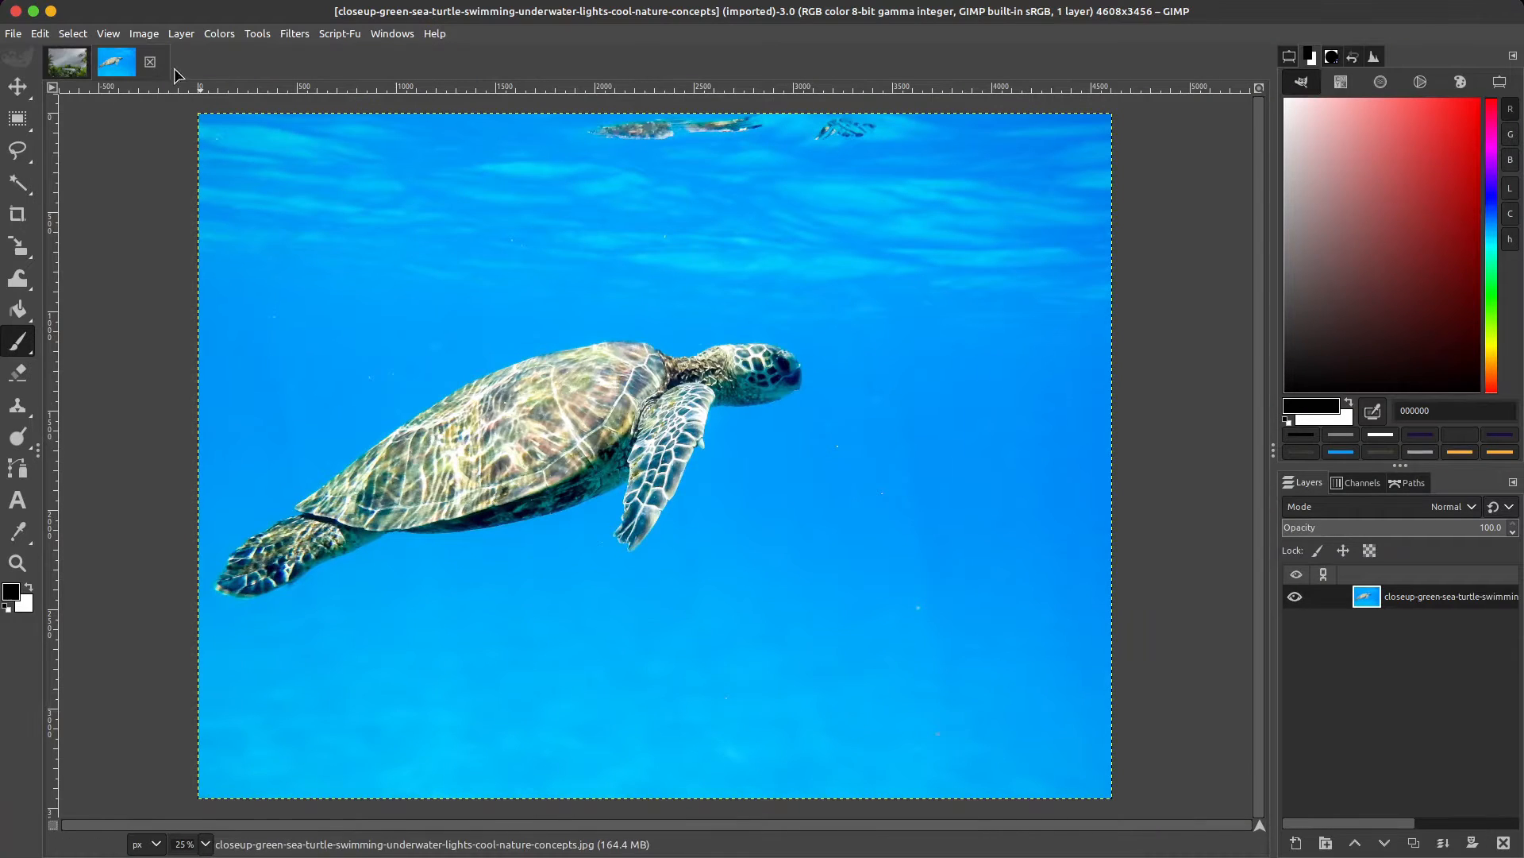
left_click(68, 66)
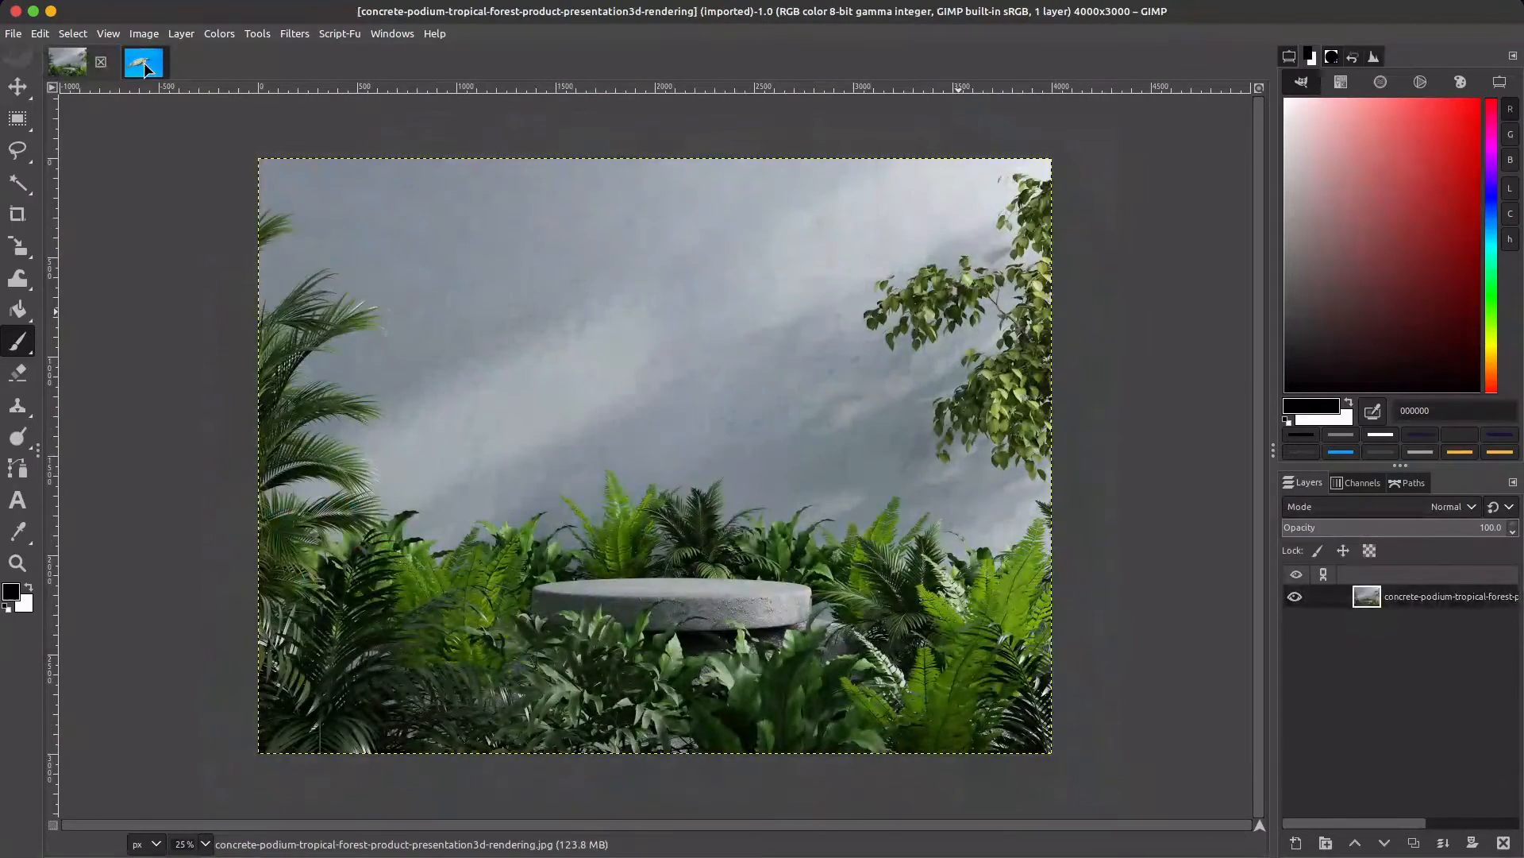
left_click(145, 70)
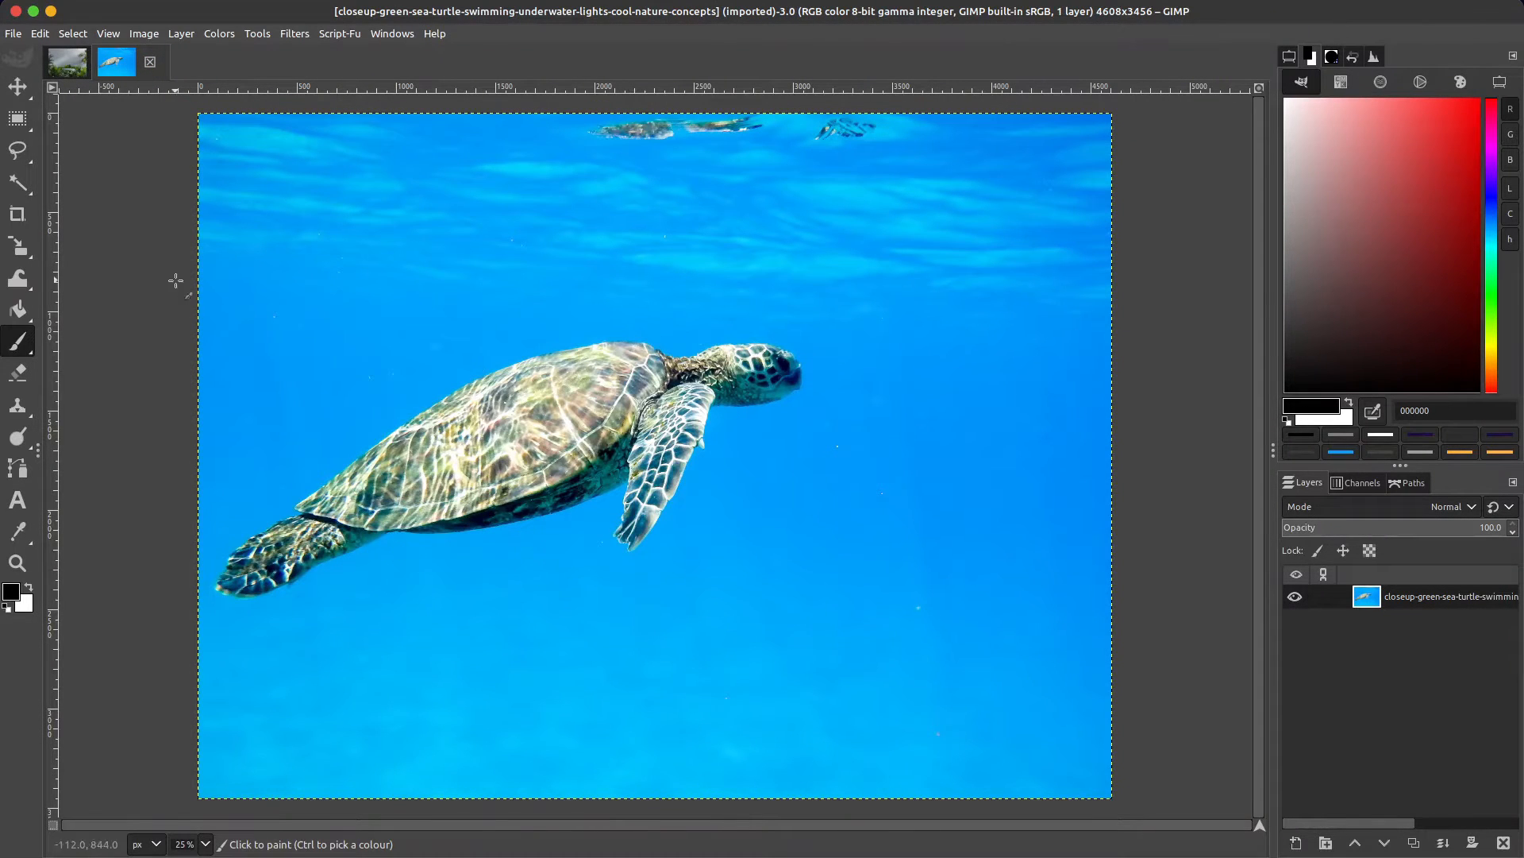
Step: Draw a closed rough outline around the sea turtle with the Foreground Select tool and confirm it
mouse_move(19, 151)
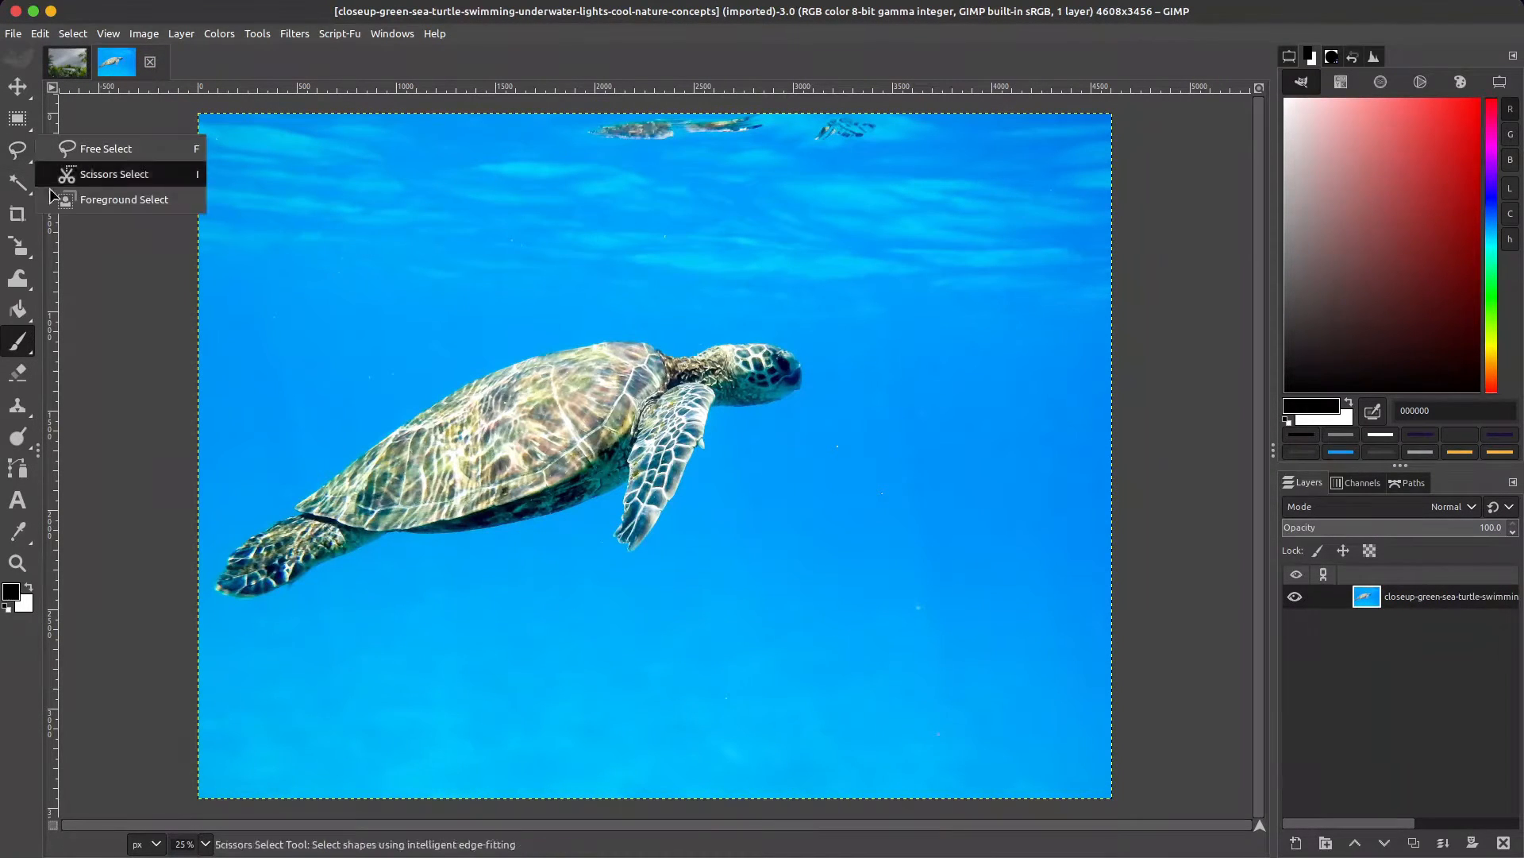
left_click(93, 201)
left_click(256, 521)
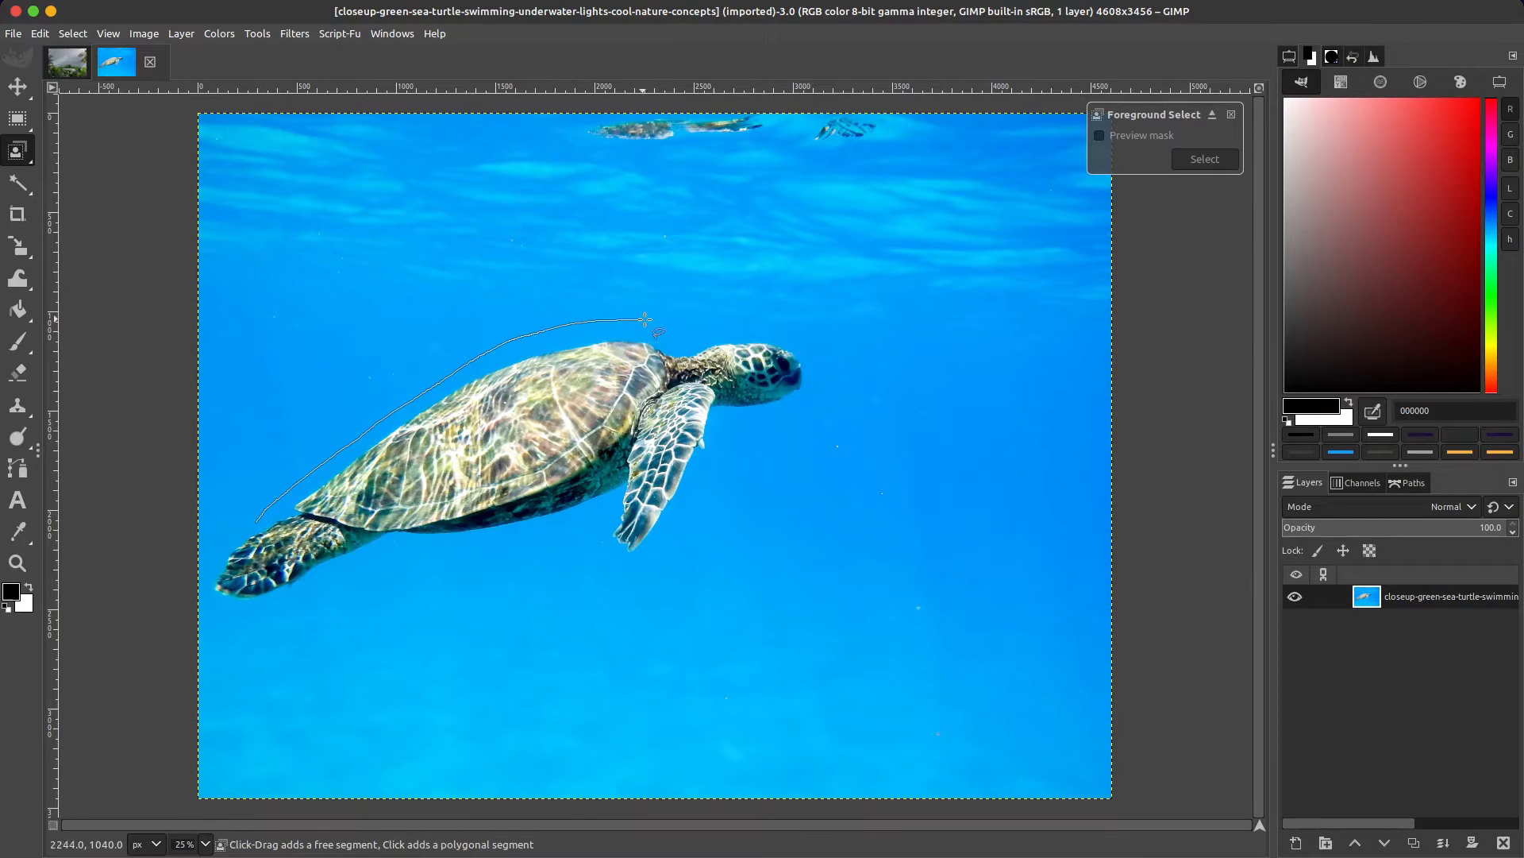
left_click_drag(645, 319, 772, 327)
mouse_move(411, 547)
left_mouse_down()
mouse_move(288, 606)
mouse_move(235, 614)
mouse_move(209, 596)
mouse_move(253, 521)
left_mouse_up()
key("Return")
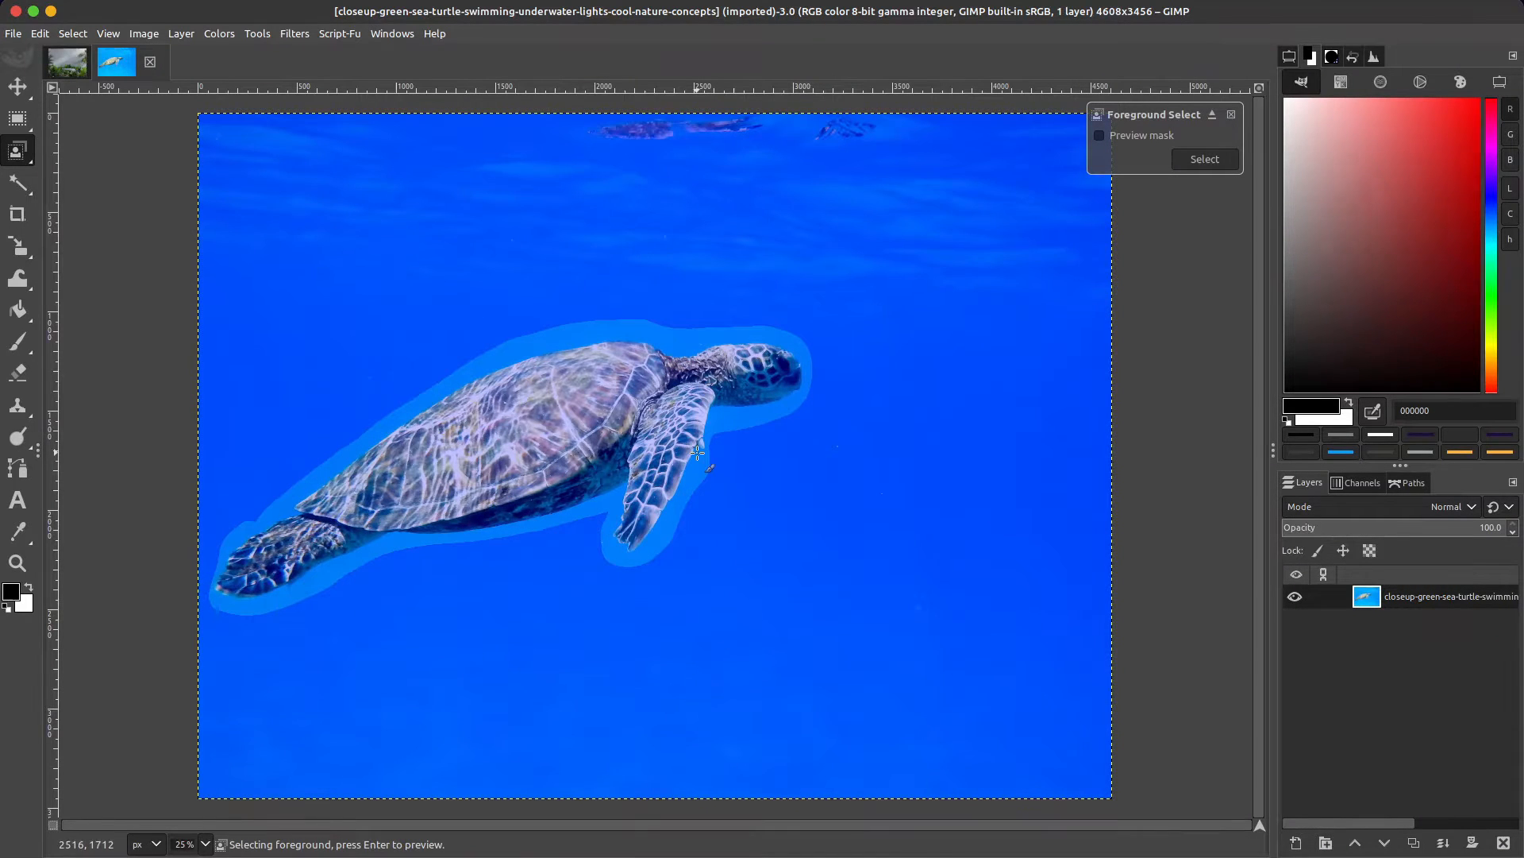
Step: Set the stroke width to 122 and paint foreground strokes over the turtle's head, shell and flippers
left_click(1288, 56)
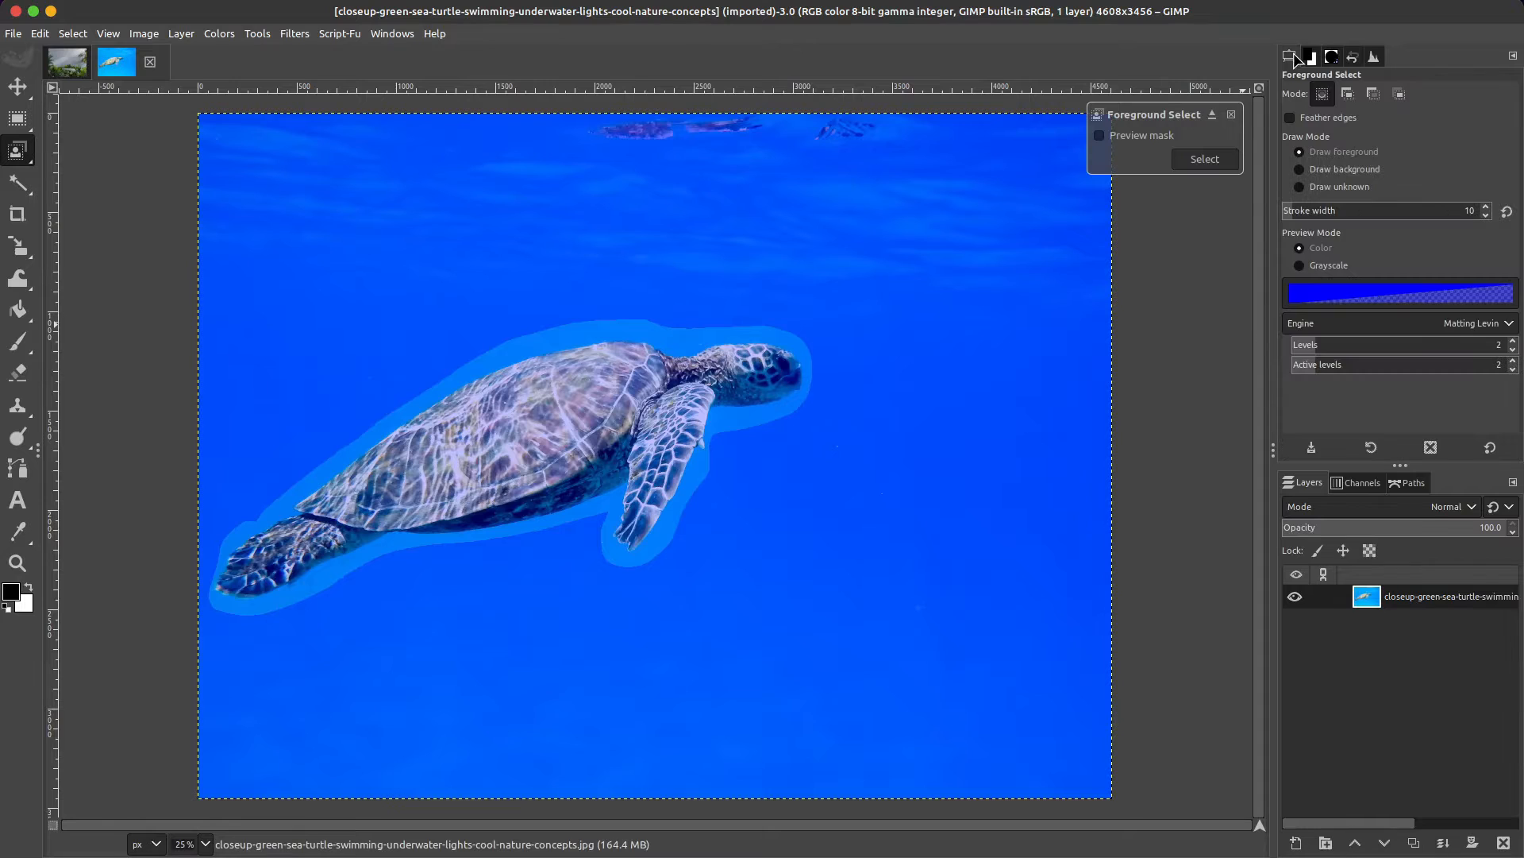
left_click(1302, 209)
left_click(1337, 213)
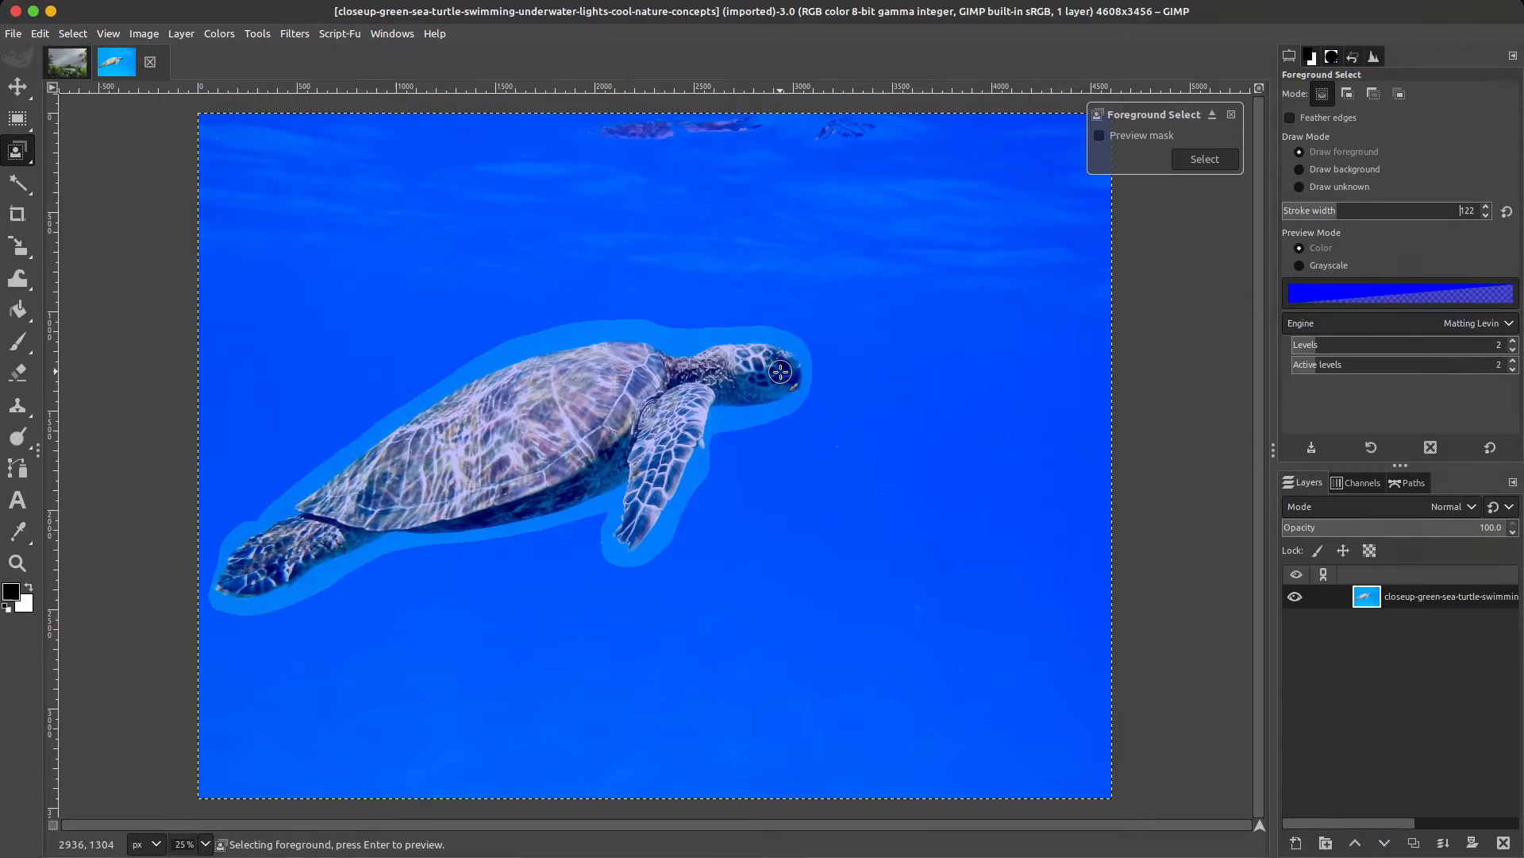
left_click_drag(792, 372, 751, 374)
mouse_move(256, 575)
left_mouse_down()
mouse_move(314, 528)
mouse_move(493, 510)
mouse_move(561, 485)
mouse_move(641, 414)
mouse_move(660, 421)
mouse_move(650, 375)
mouse_move(601, 366)
mouse_move(432, 440)
left_mouse_up()
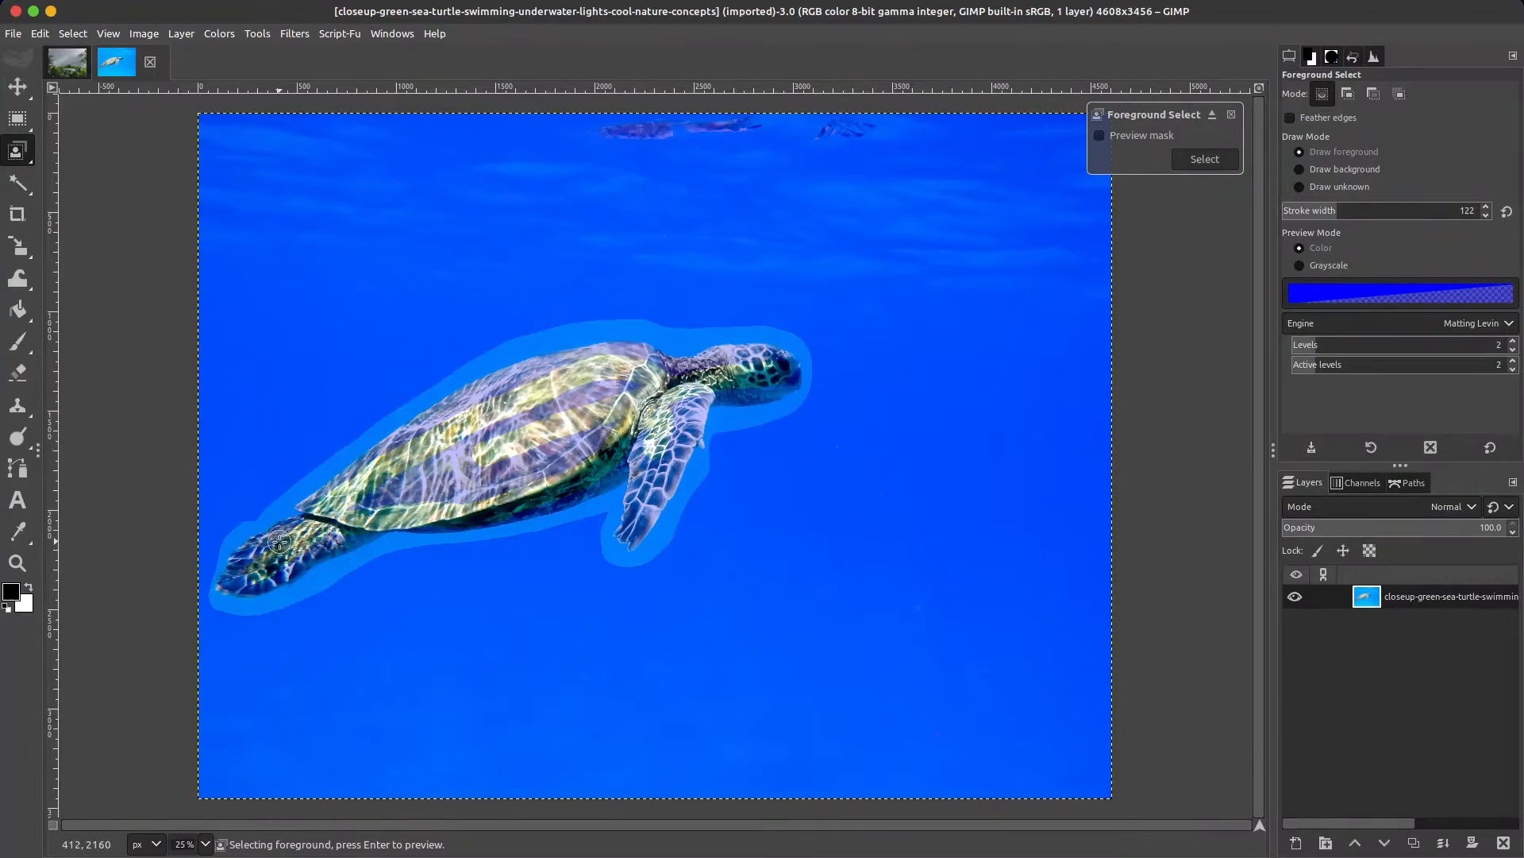
left_click_drag(282, 541, 242, 580)
mouse_move(397, 454)
left_mouse_down()
mouse_move(469, 402)
mouse_move(565, 376)
left_mouse_up()
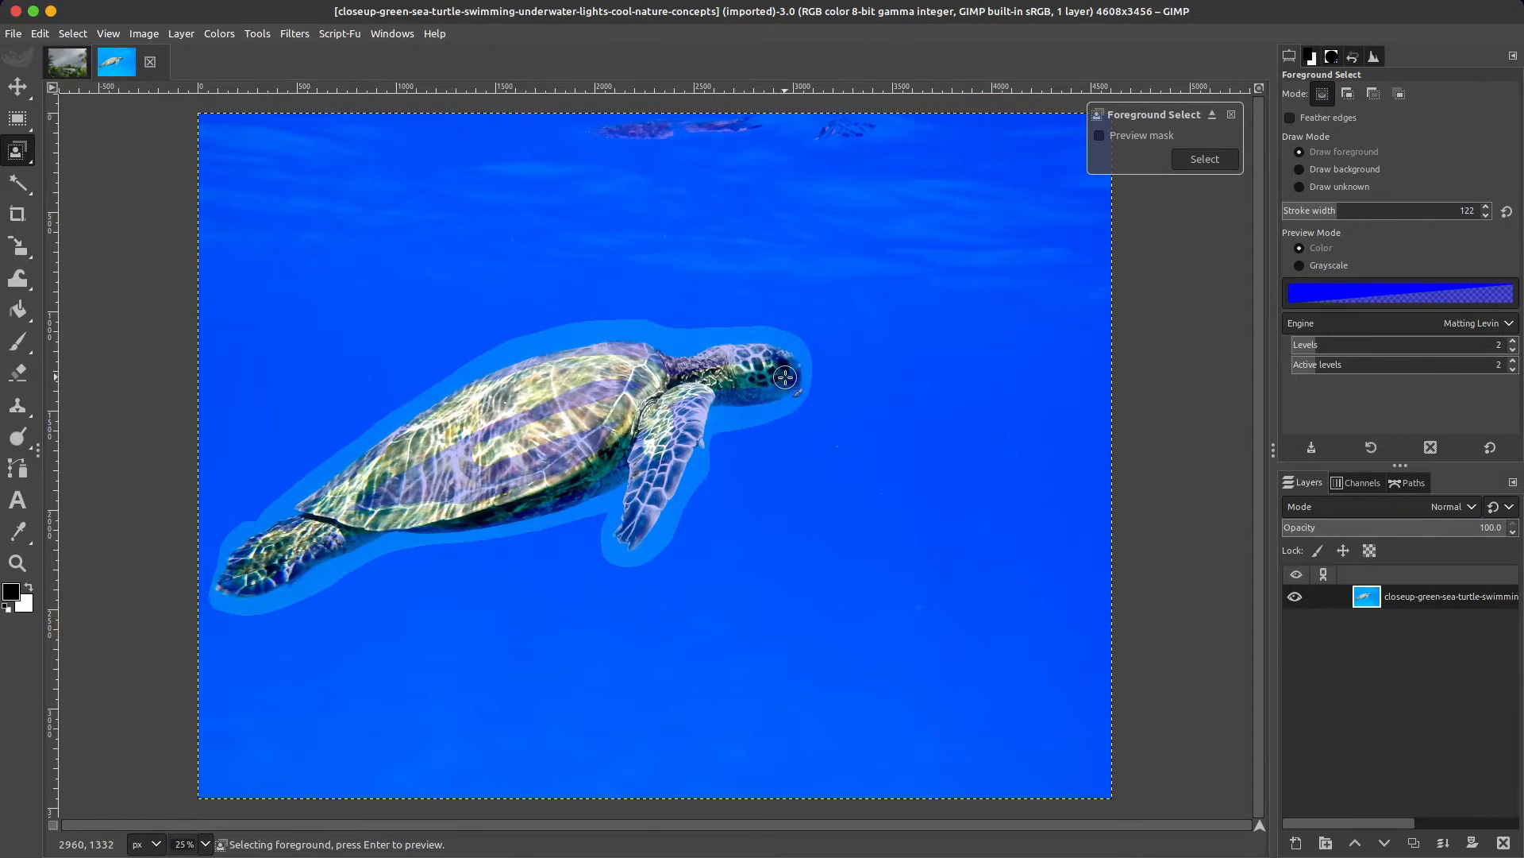
left_click_drag(786, 378, 709, 401)
mouse_move(782, 369)
left_mouse_down()
mouse_move(634, 386)
mouse_move(618, 359)
mouse_move(539, 370)
left_mouse_up()
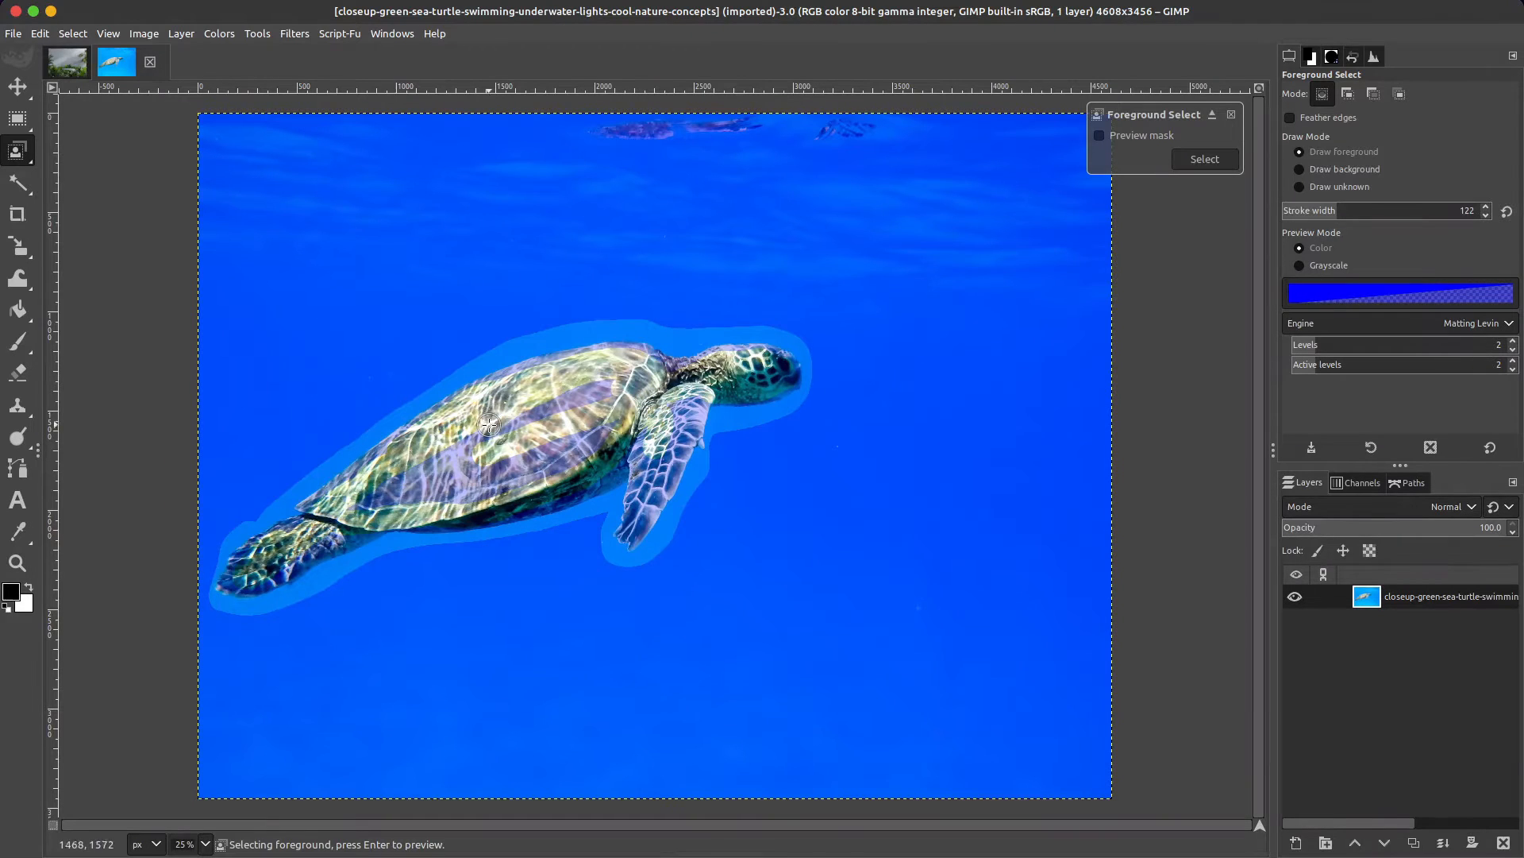
mouse_move(381, 461)
left_mouse_down()
mouse_move(334, 499)
mouse_move(326, 538)
mouse_move(240, 589)
left_mouse_up()
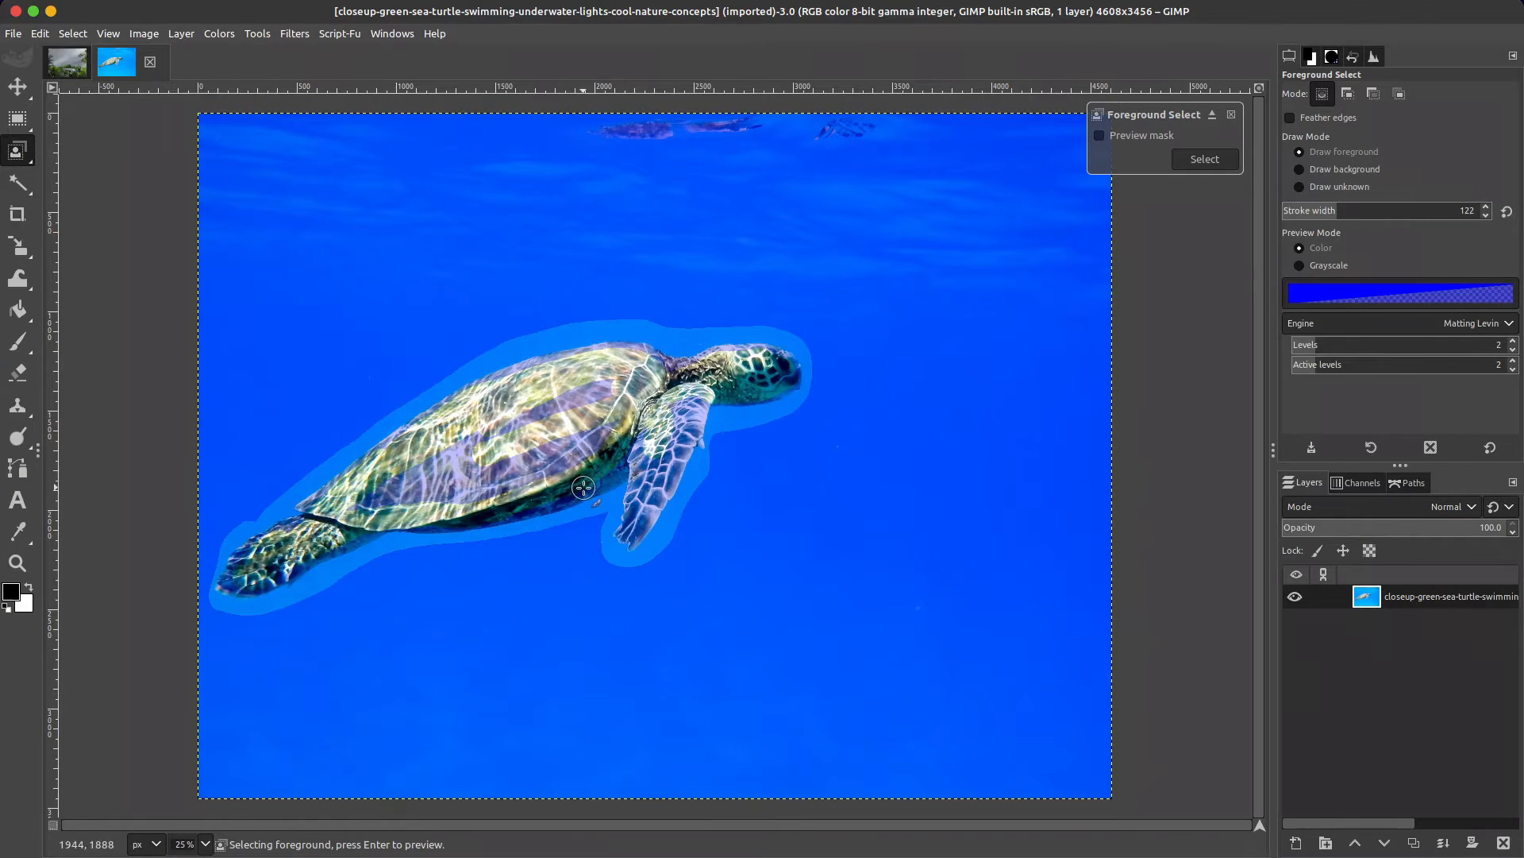
mouse_move(581, 487)
left_mouse_down()
mouse_move(640, 428)
mouse_move(659, 496)
mouse_move(644, 520)
mouse_move(647, 437)
mouse_move(671, 450)
mouse_move(663, 488)
left_mouse_up()
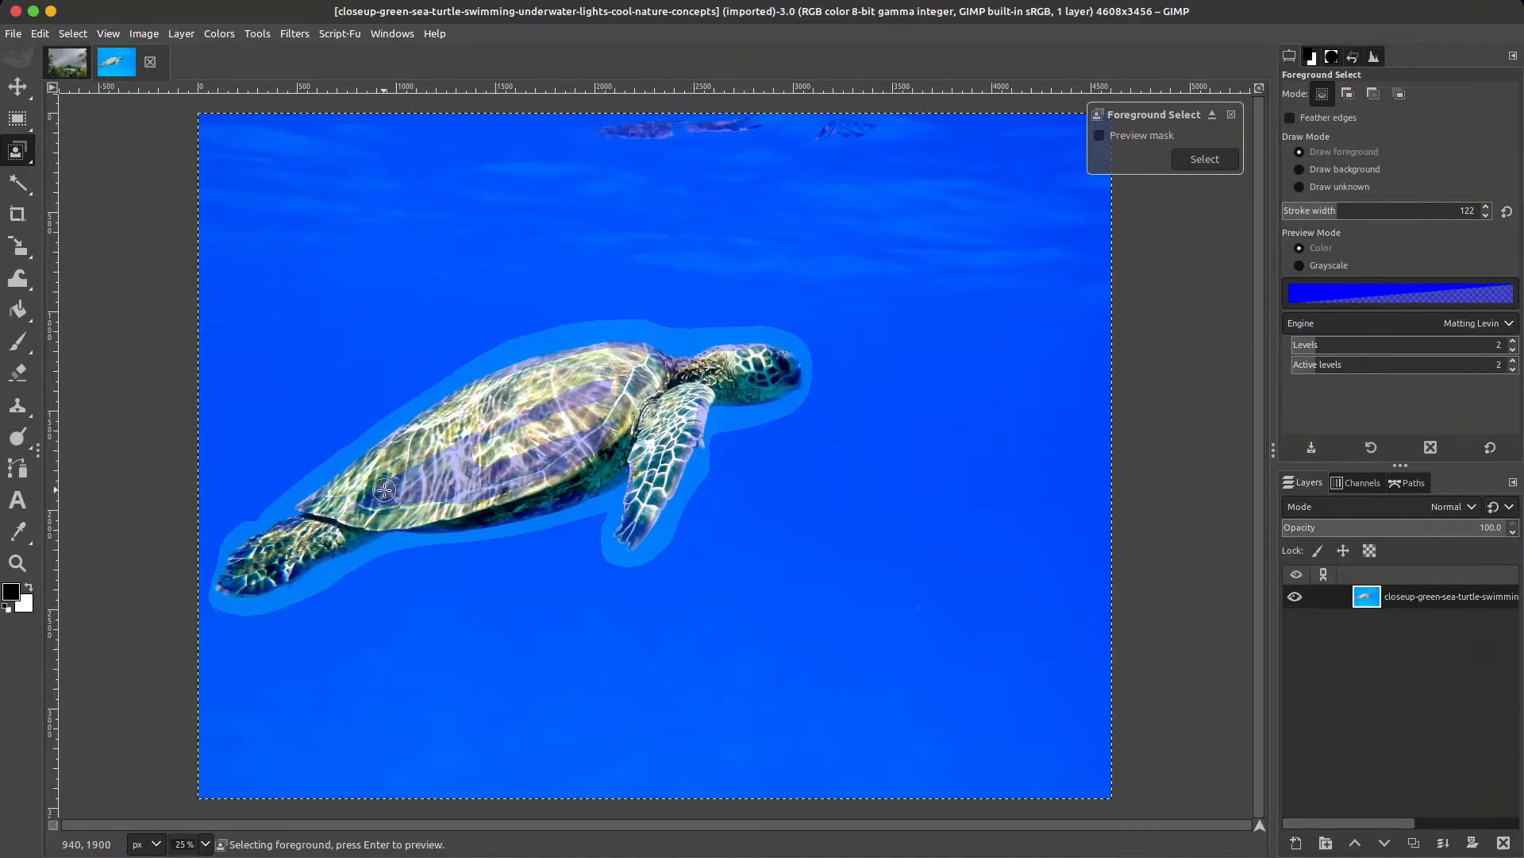
left_click_drag(380, 494, 548, 421)
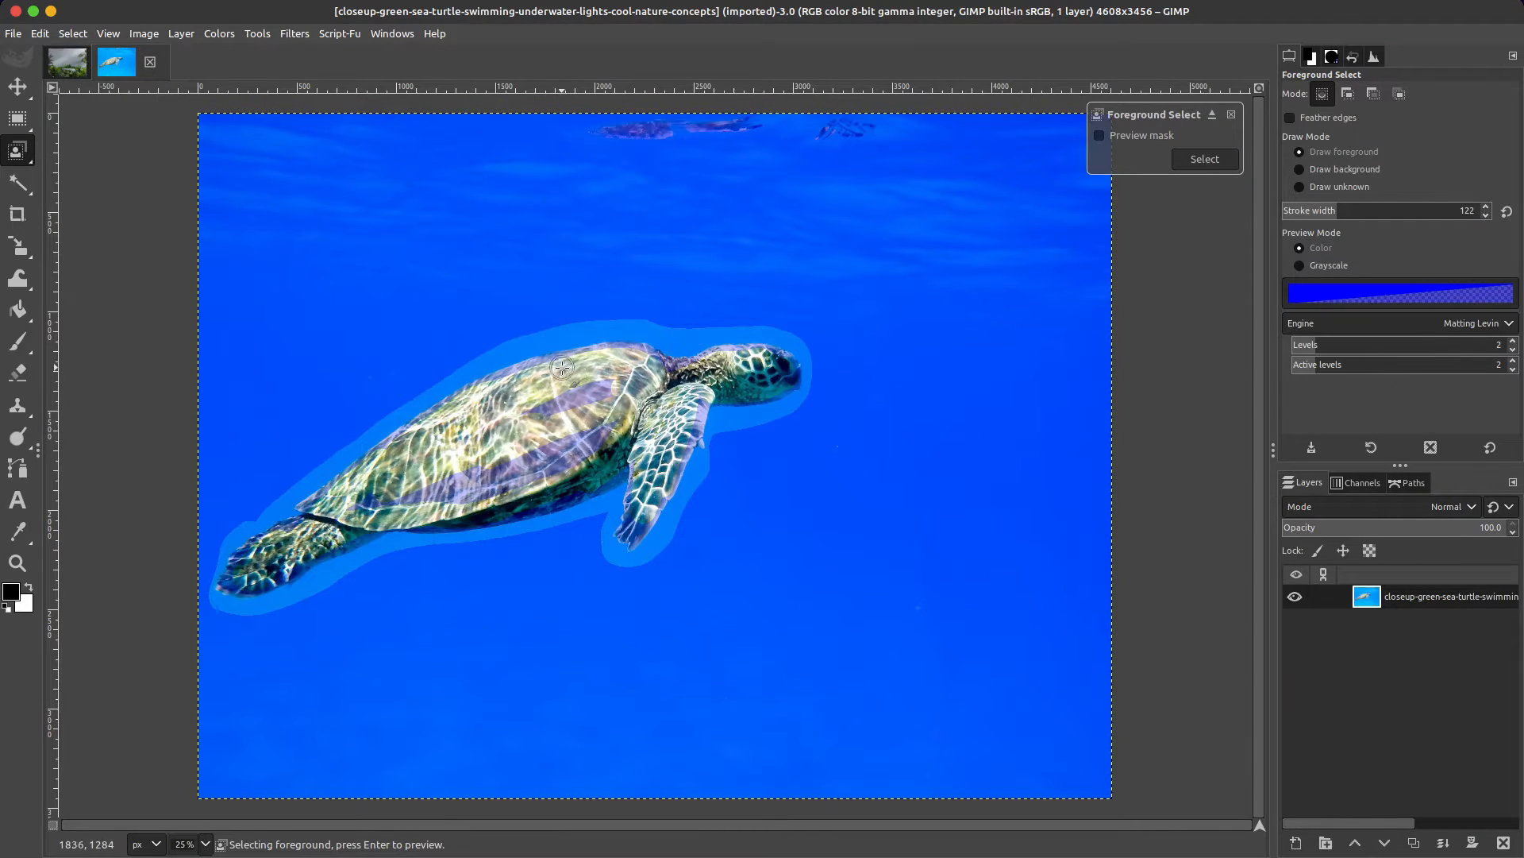
left_click_drag(555, 367, 529, 378)
Step: Mark the water along the shell's upper edge as background, and restore the draw mode to foreground
left_click(1300, 169)
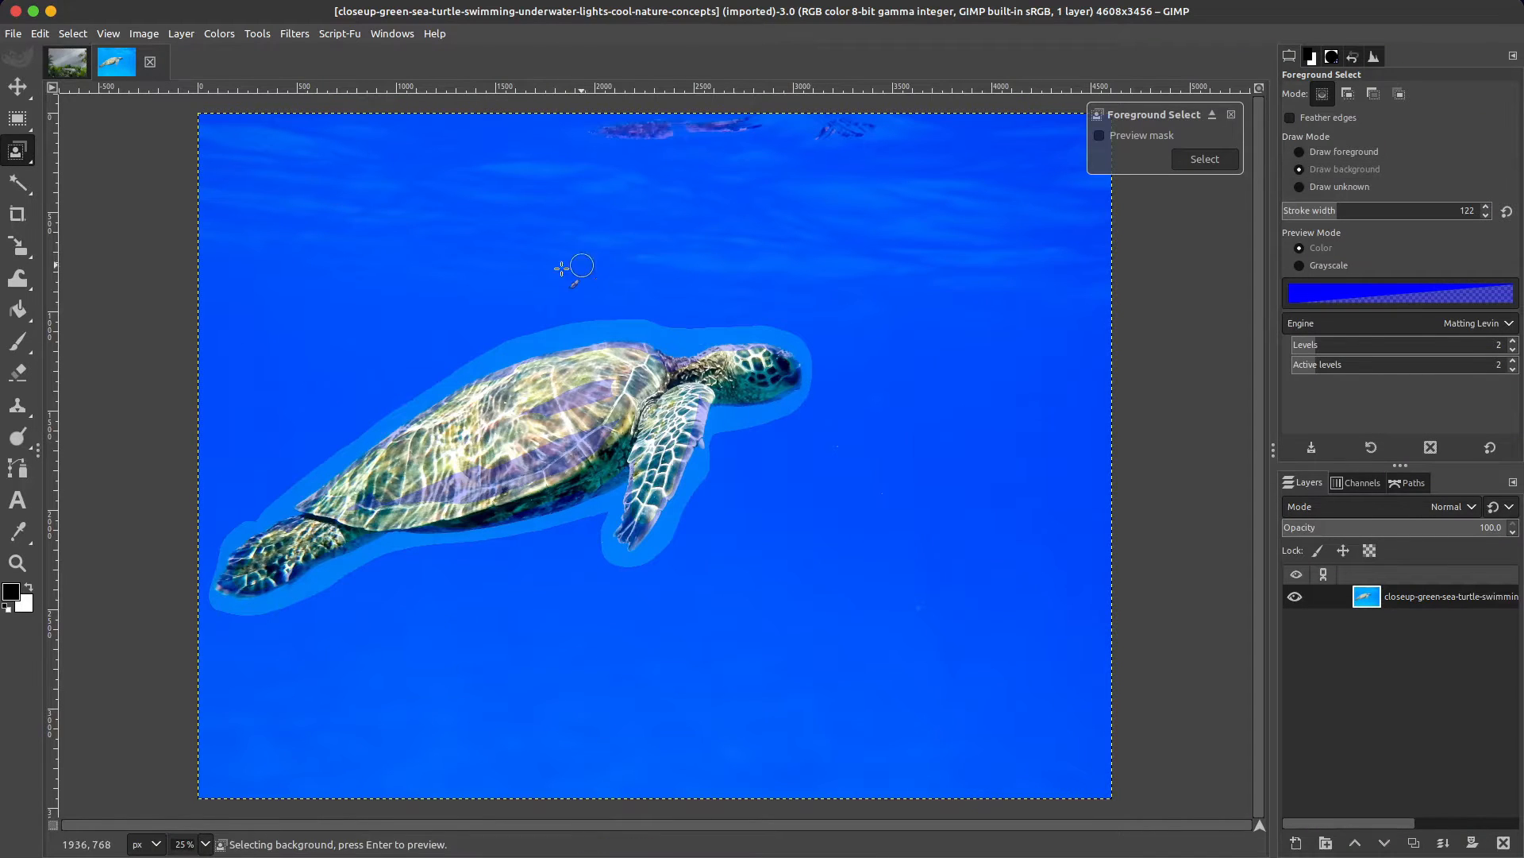
mouse_move(626, 320)
left_mouse_down()
mouse_move(489, 348)
mouse_move(397, 412)
left_mouse_up()
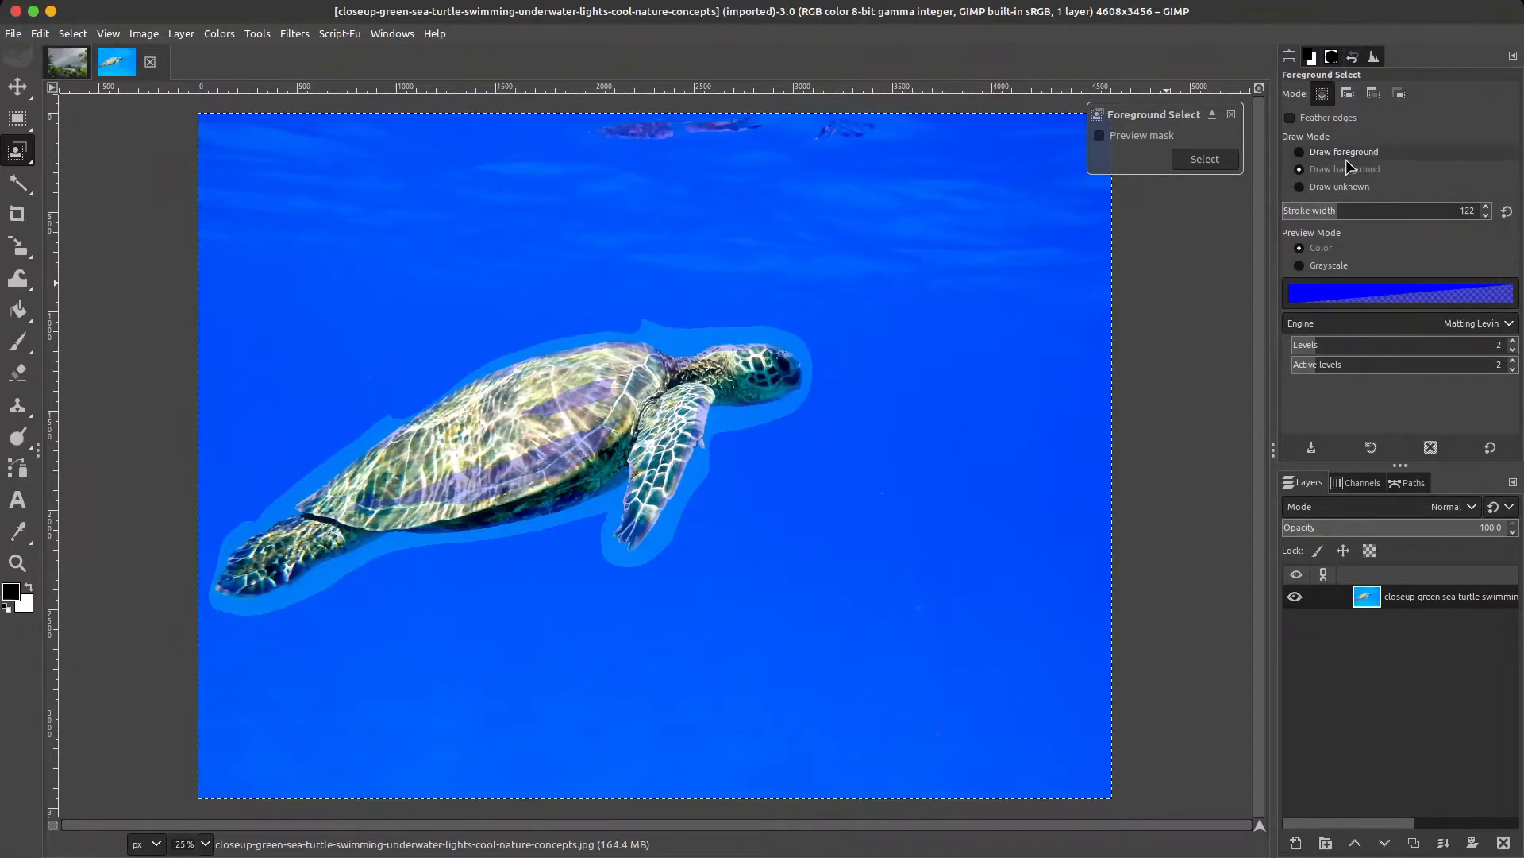
left_click(1322, 151)
Step: Set the active levels to 10 and turn the mask into a turtle selection after previewing it in grayscale and colour
left_click_drag(1333, 367, 1493, 367)
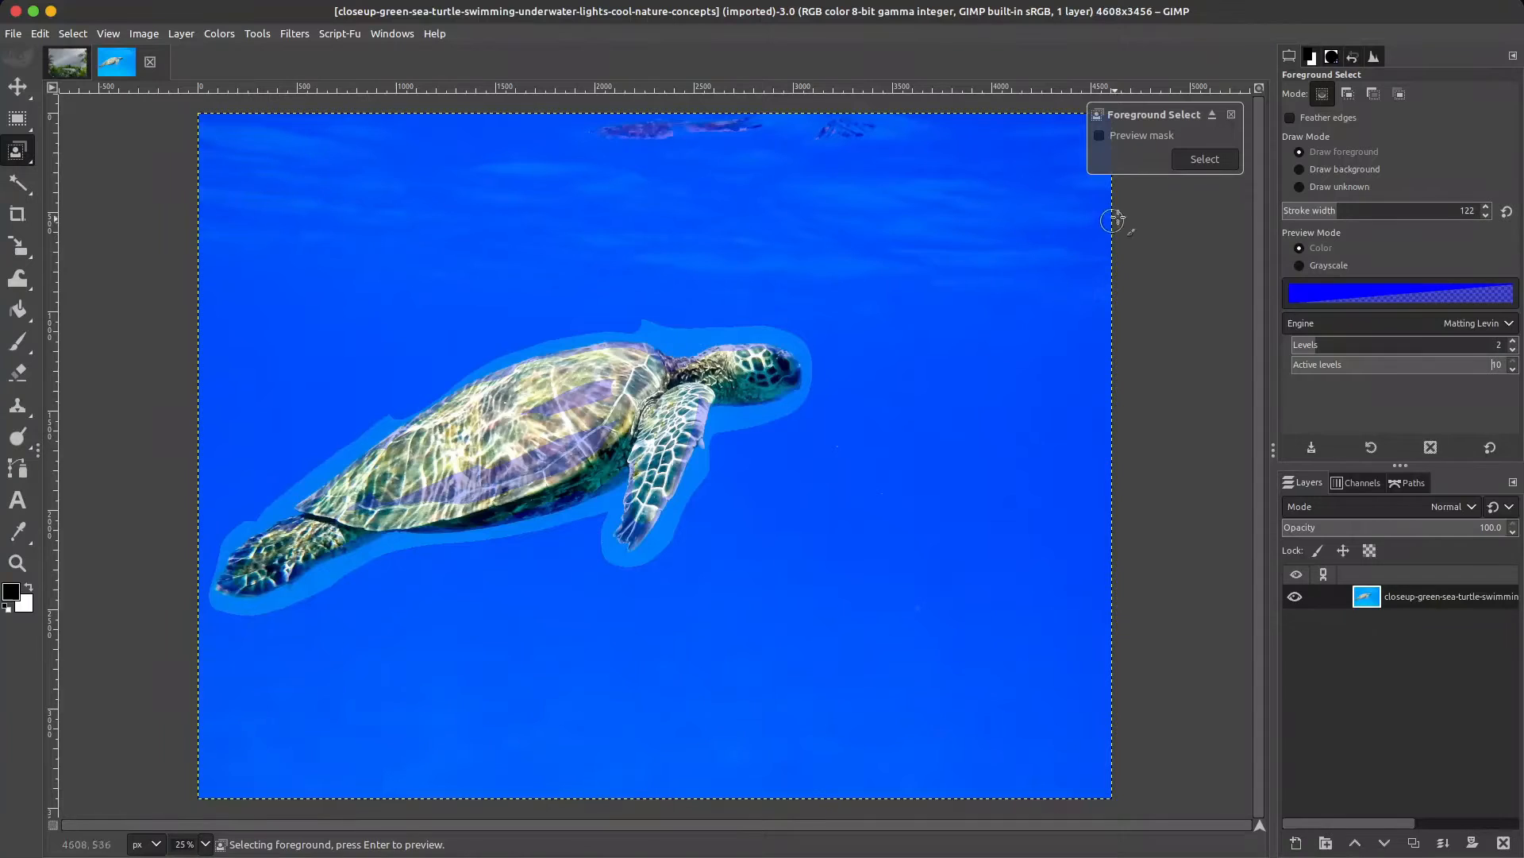
left_click(1102, 137)
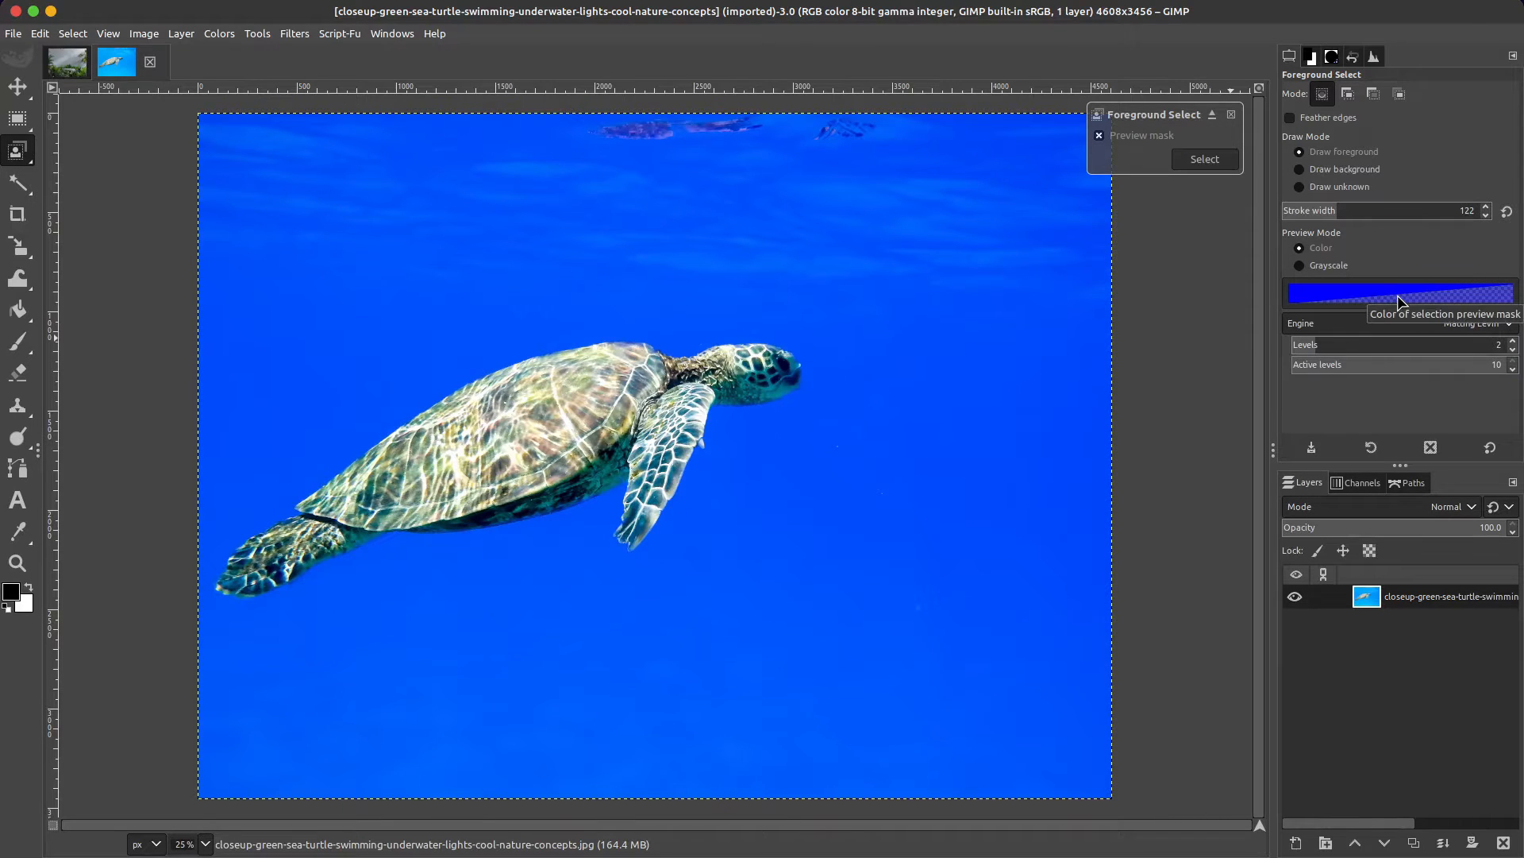
left_click(1300, 265)
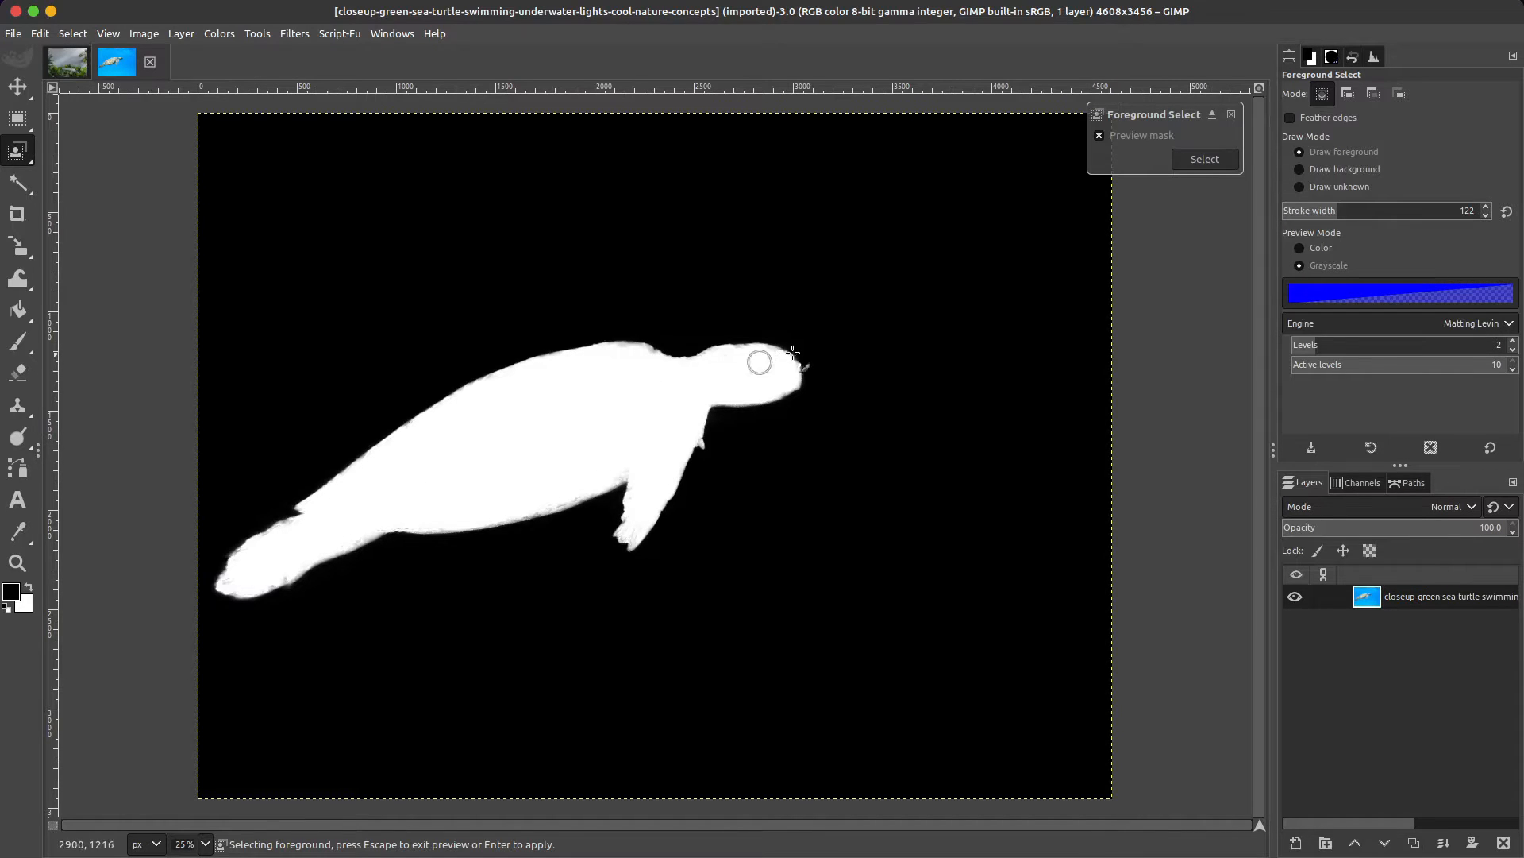
left_click(1320, 248)
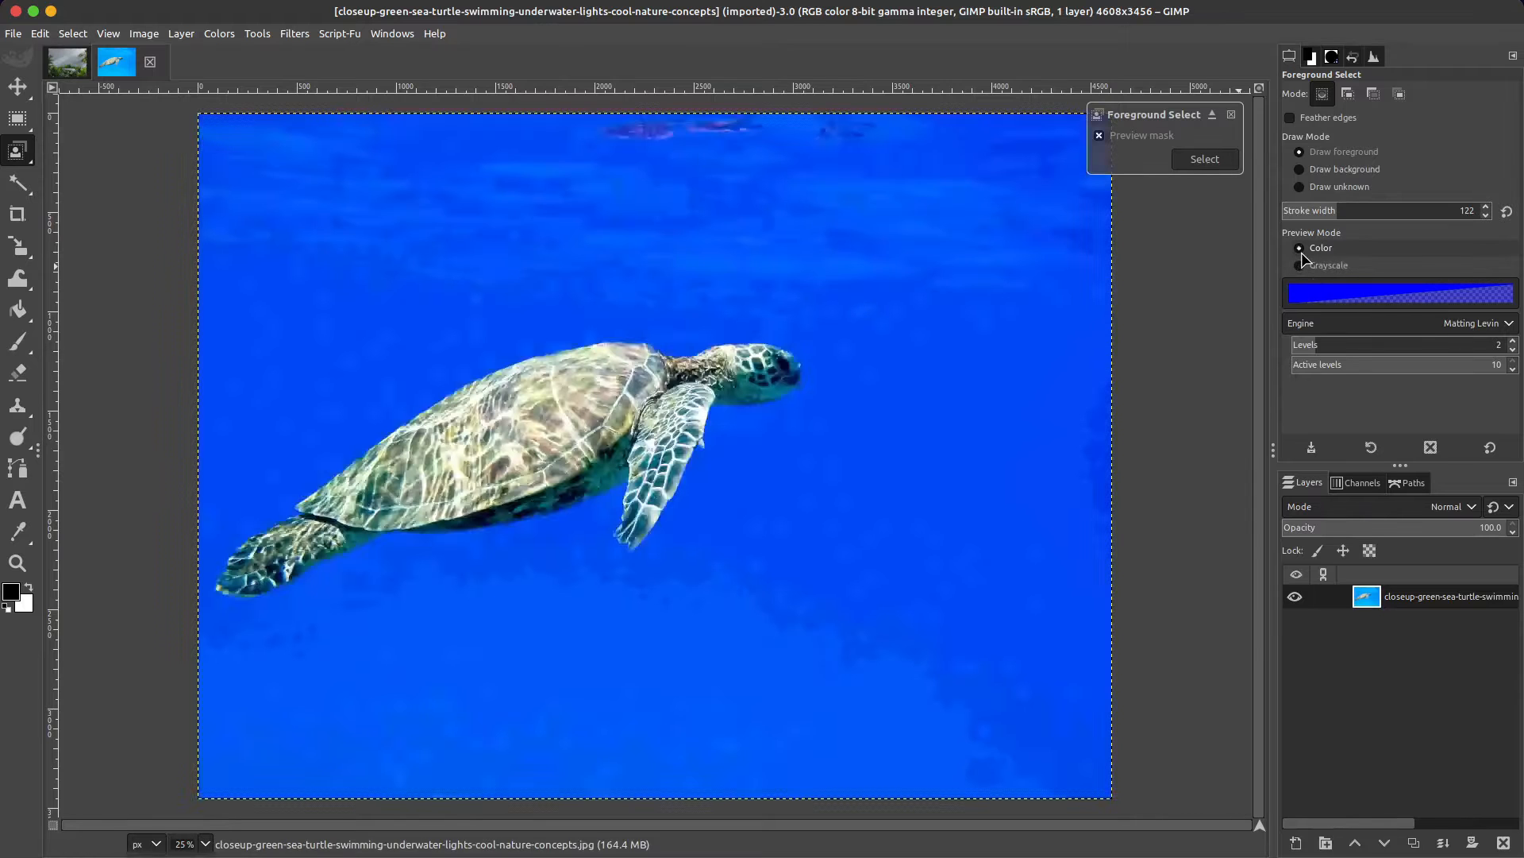
left_click(1203, 159)
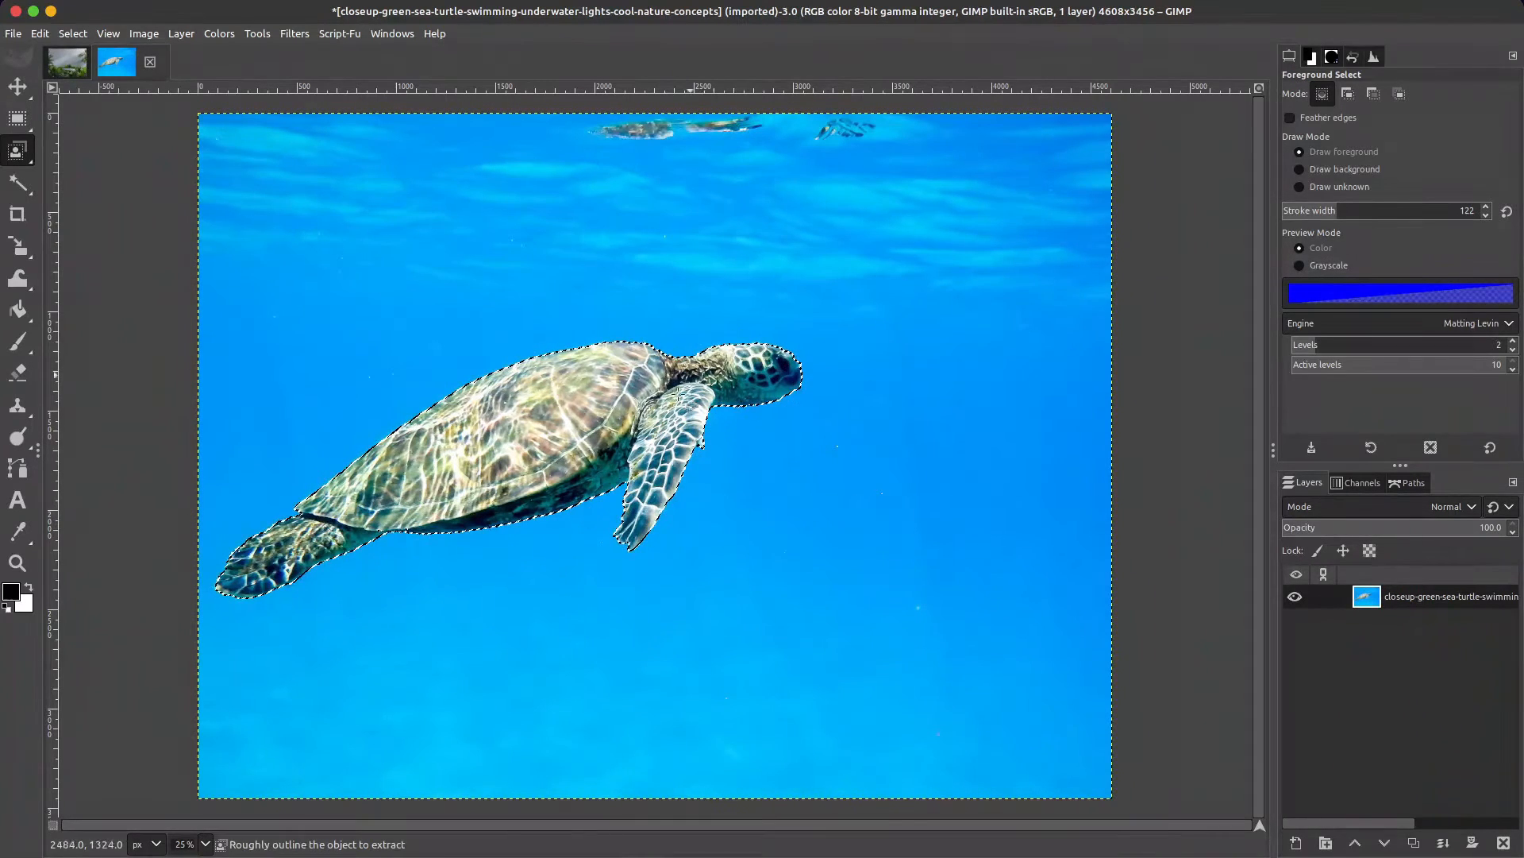
Step: Add a layer mask to the turtle layer, initialized from the selection
left_click(1471, 847)
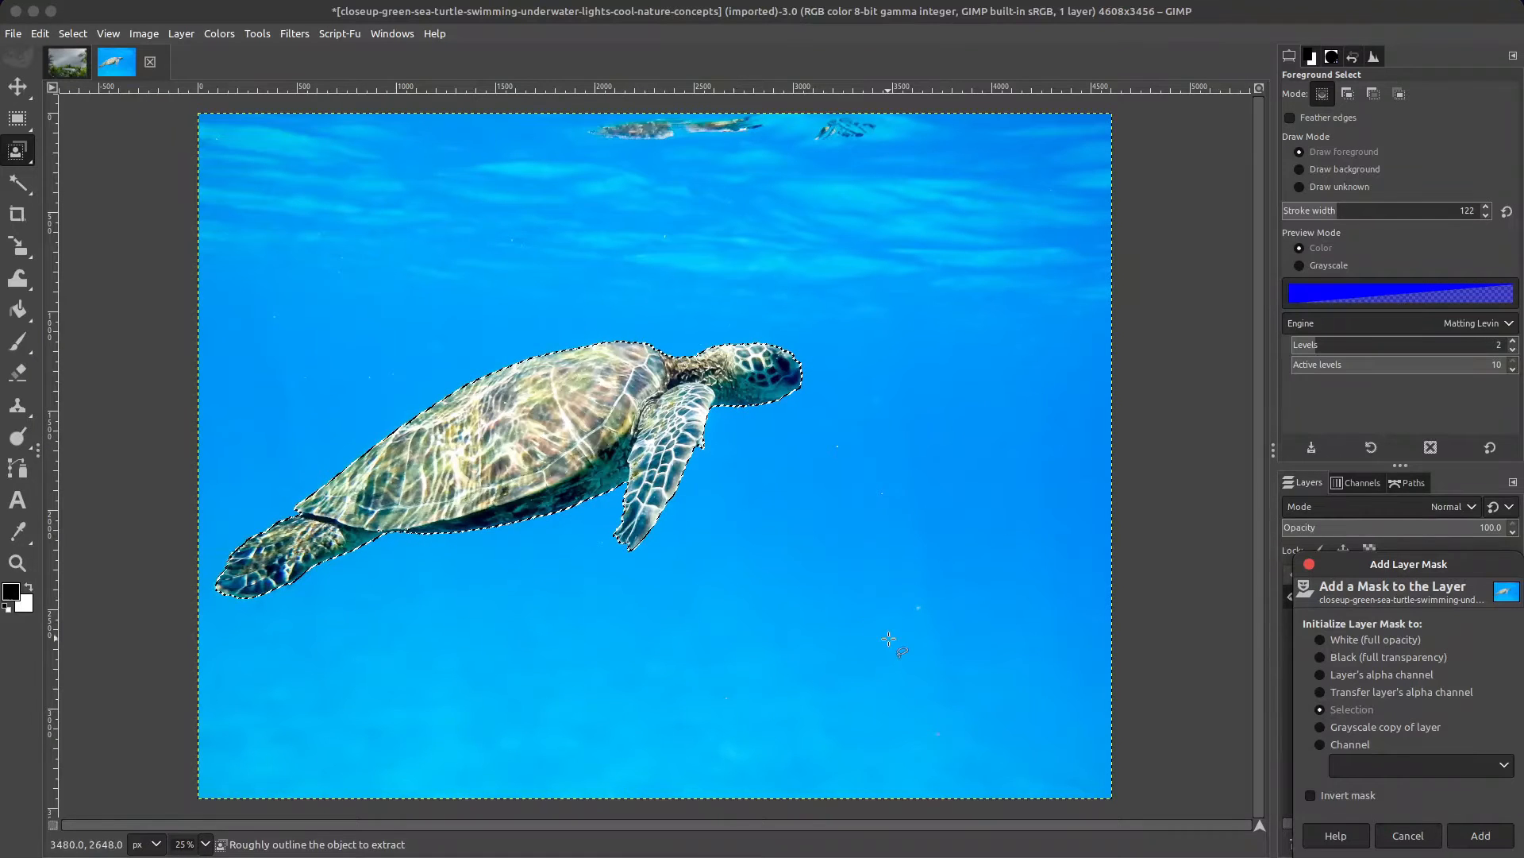
left_click(1410, 836)
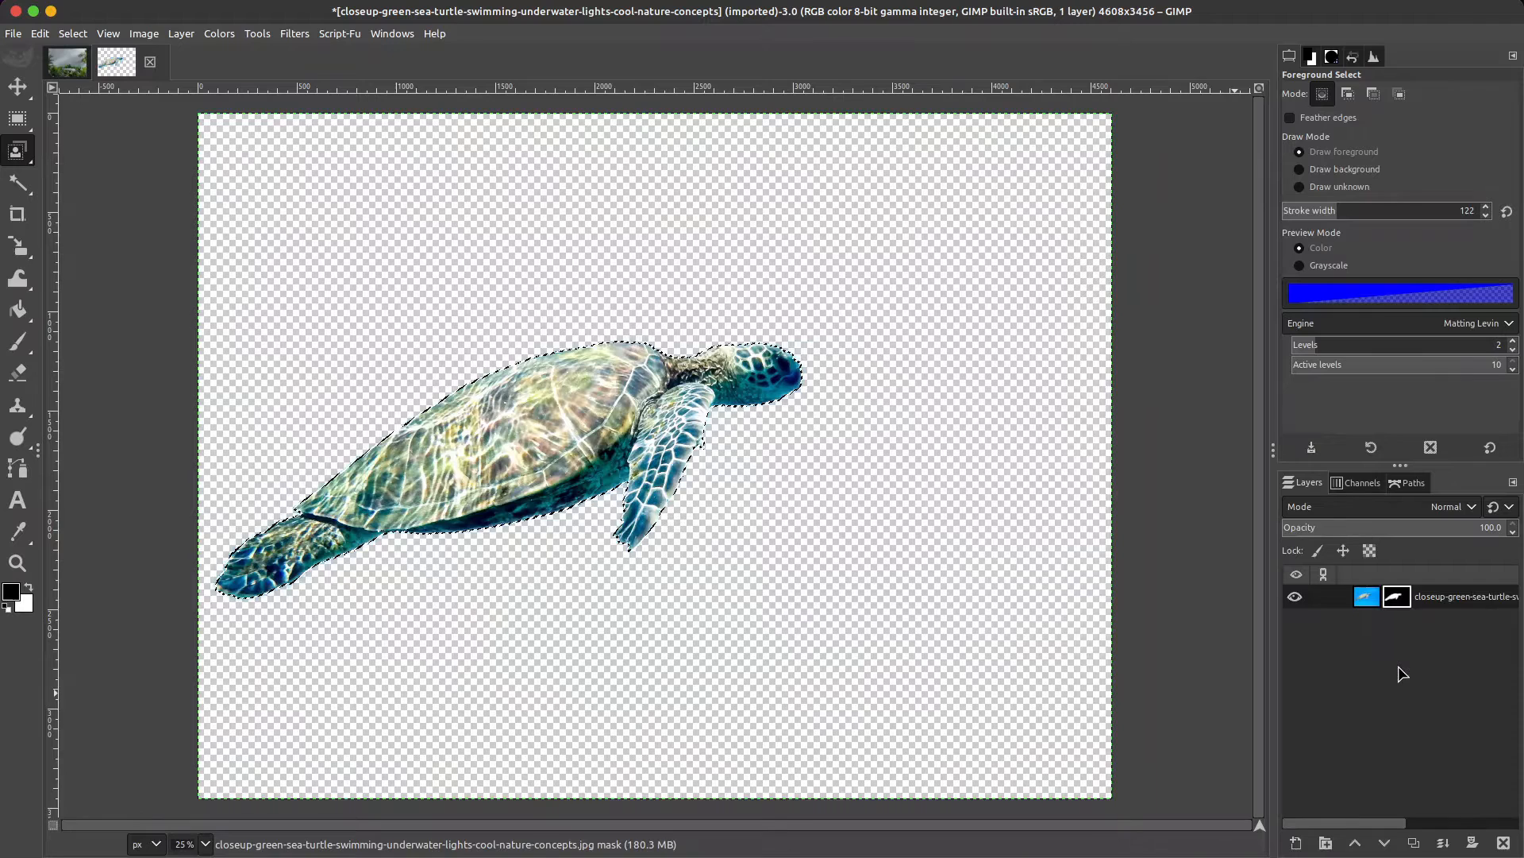
Step: Apply Levels to the turtle's layer mask with a low input of 118 and a high input of 179, checking the cutout
left_click(1397, 596, "alt")
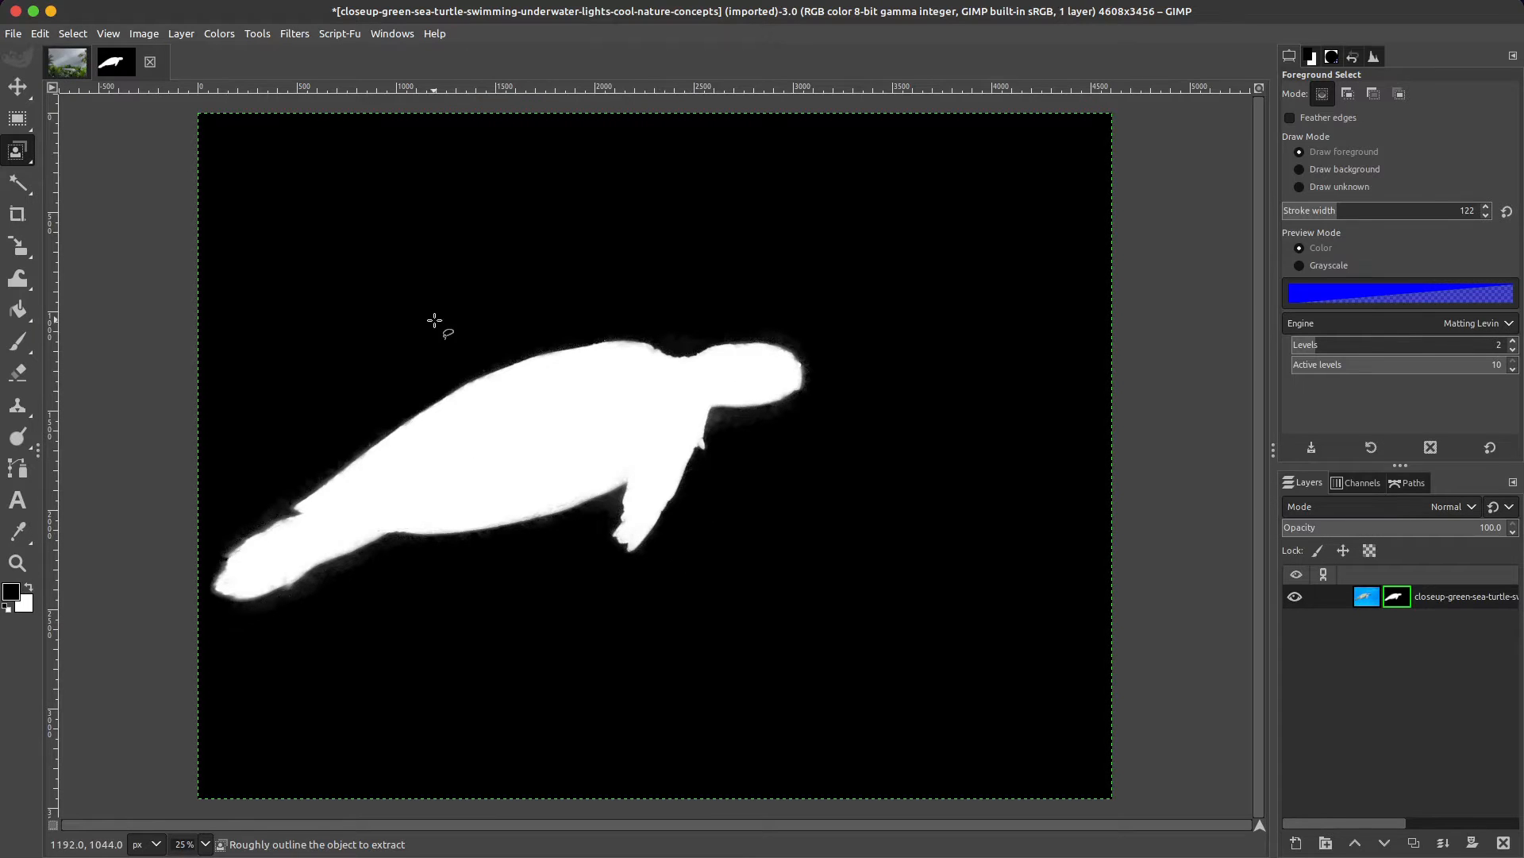
left_click(220, 34)
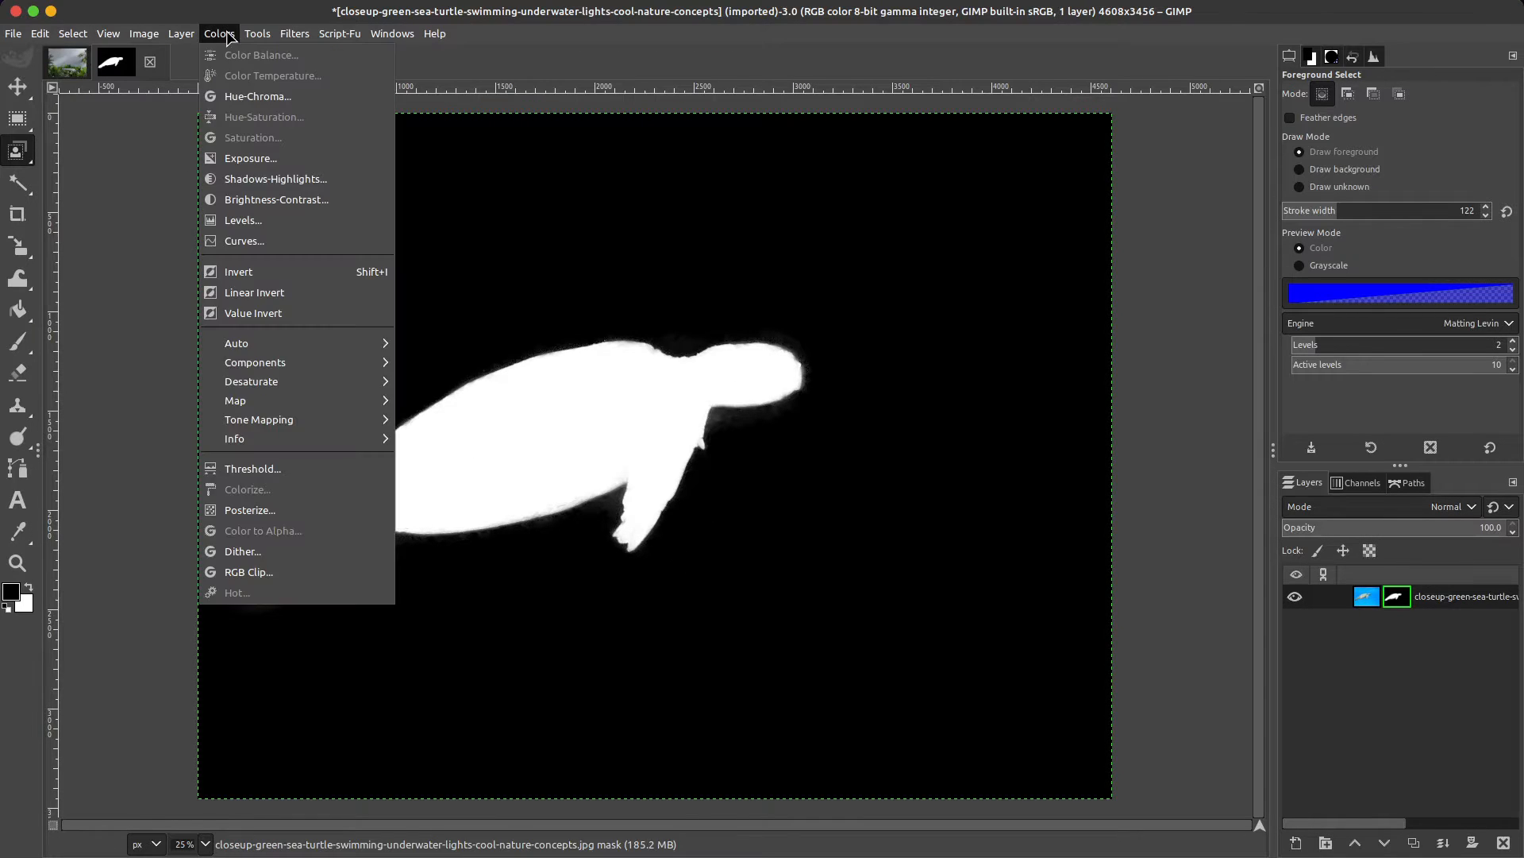
left_click(246, 221)
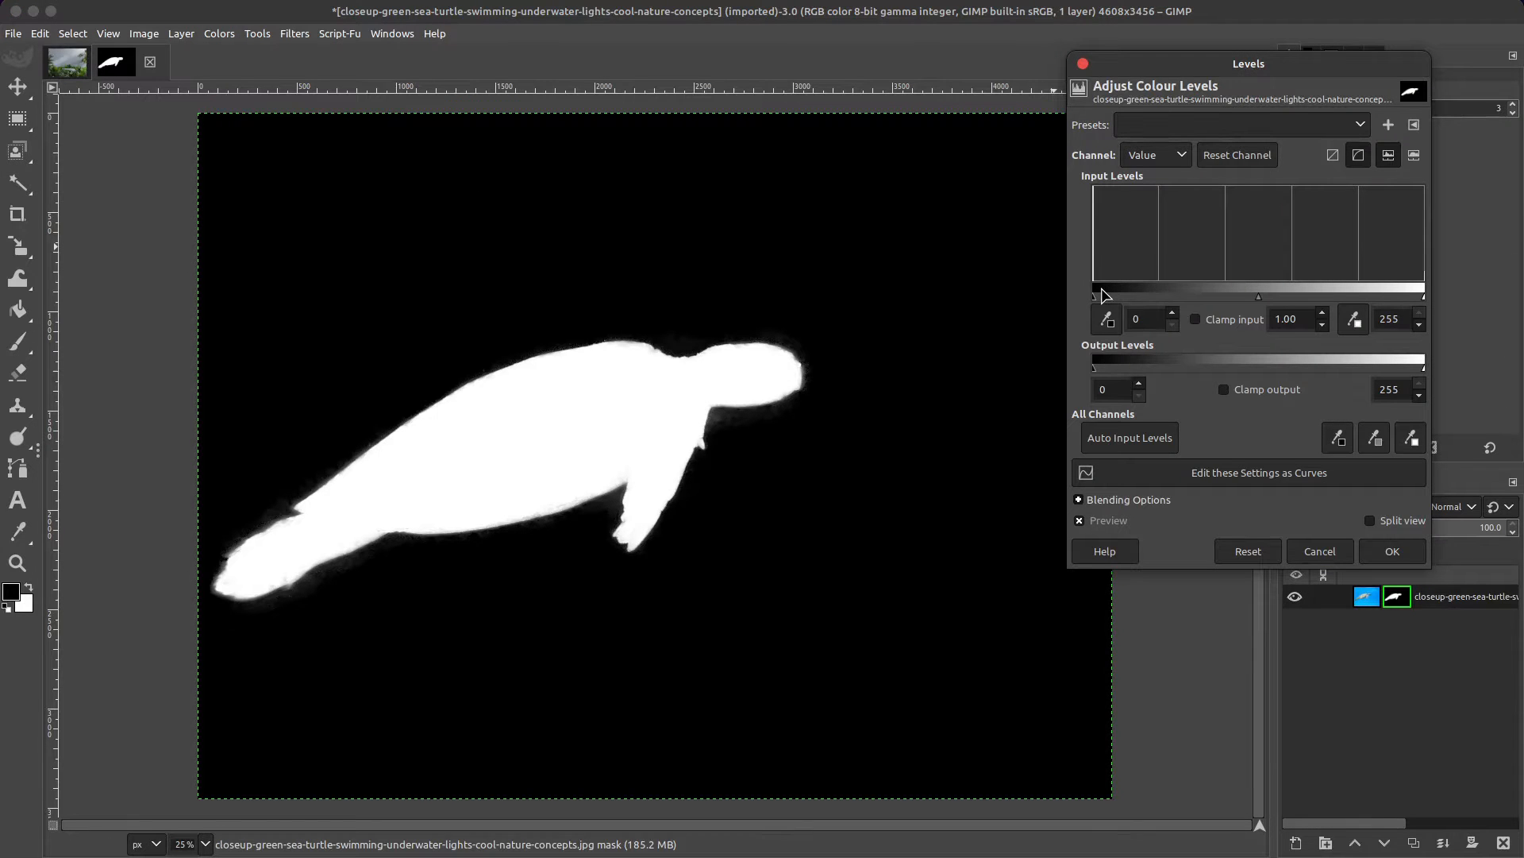
left_click_drag(1101, 295, 1128, 292)
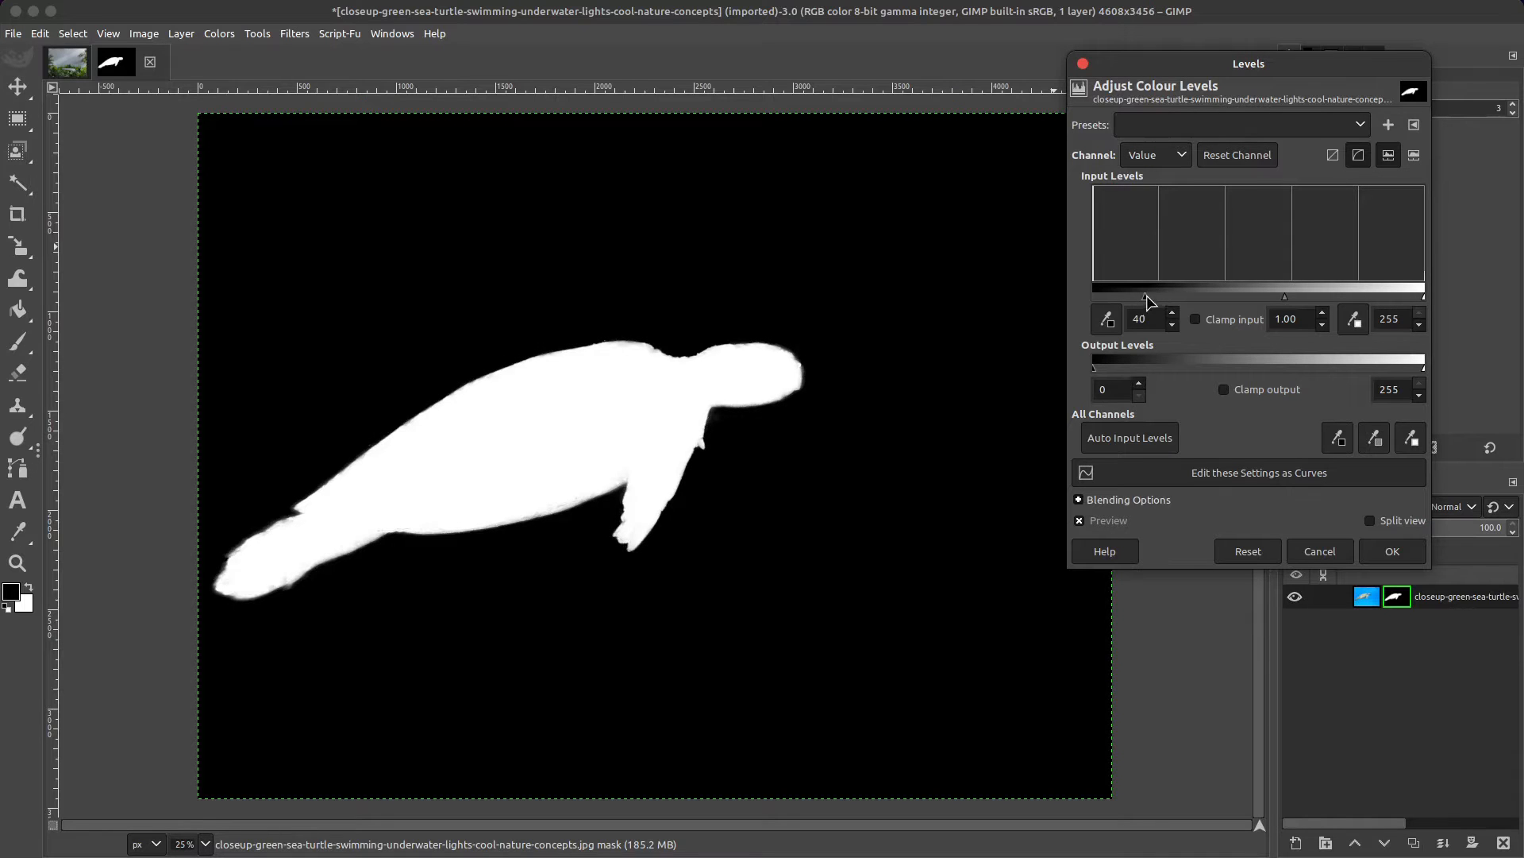
left_click_drag(1149, 302, 1213, 302)
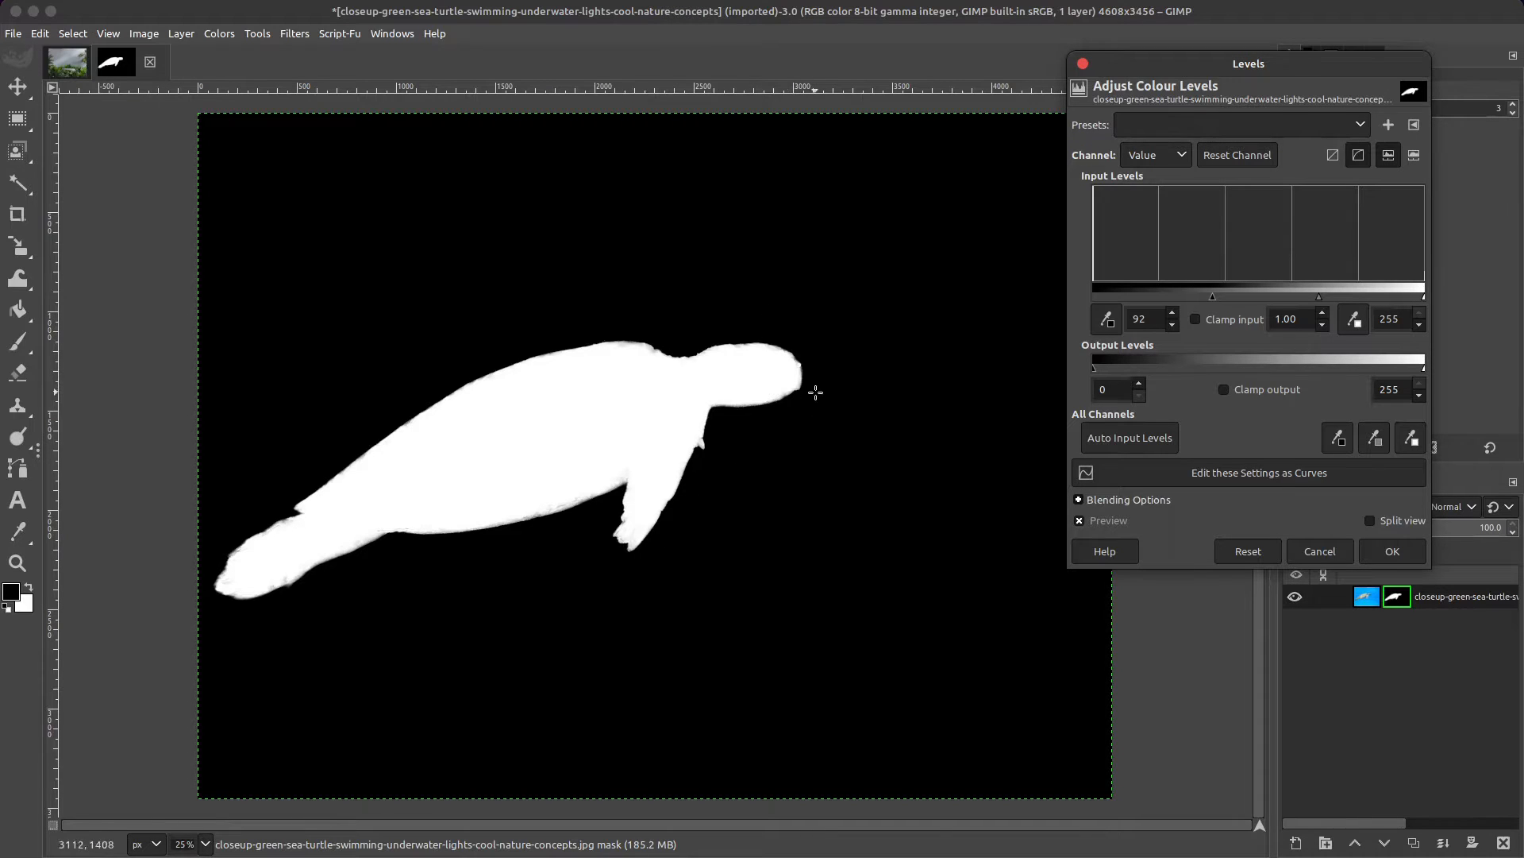
left_click_drag(1424, 299, 1372, 294)
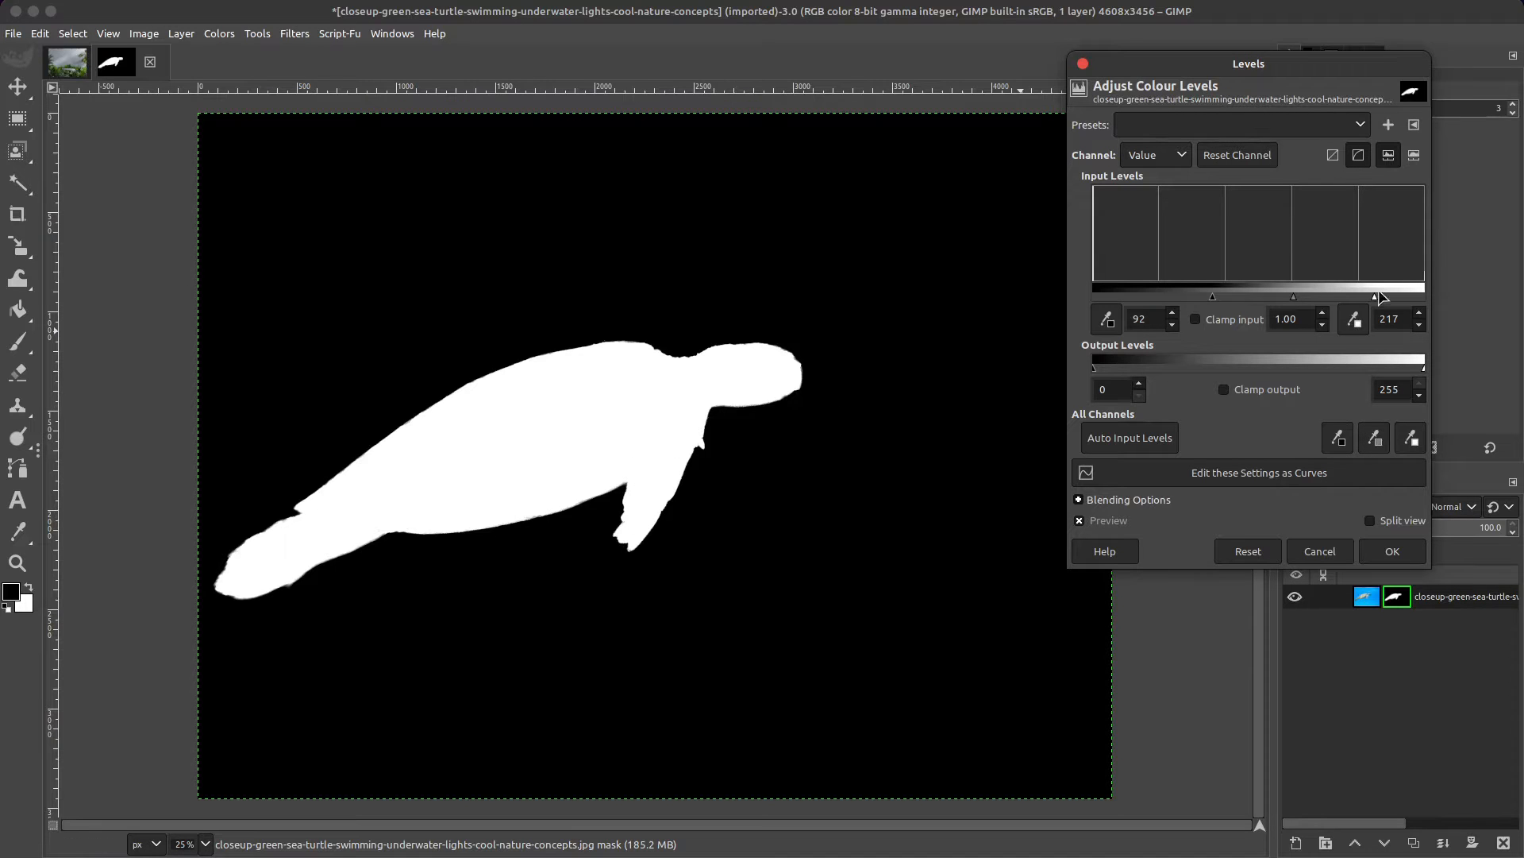
left_click_drag(1374, 298, 1348, 296)
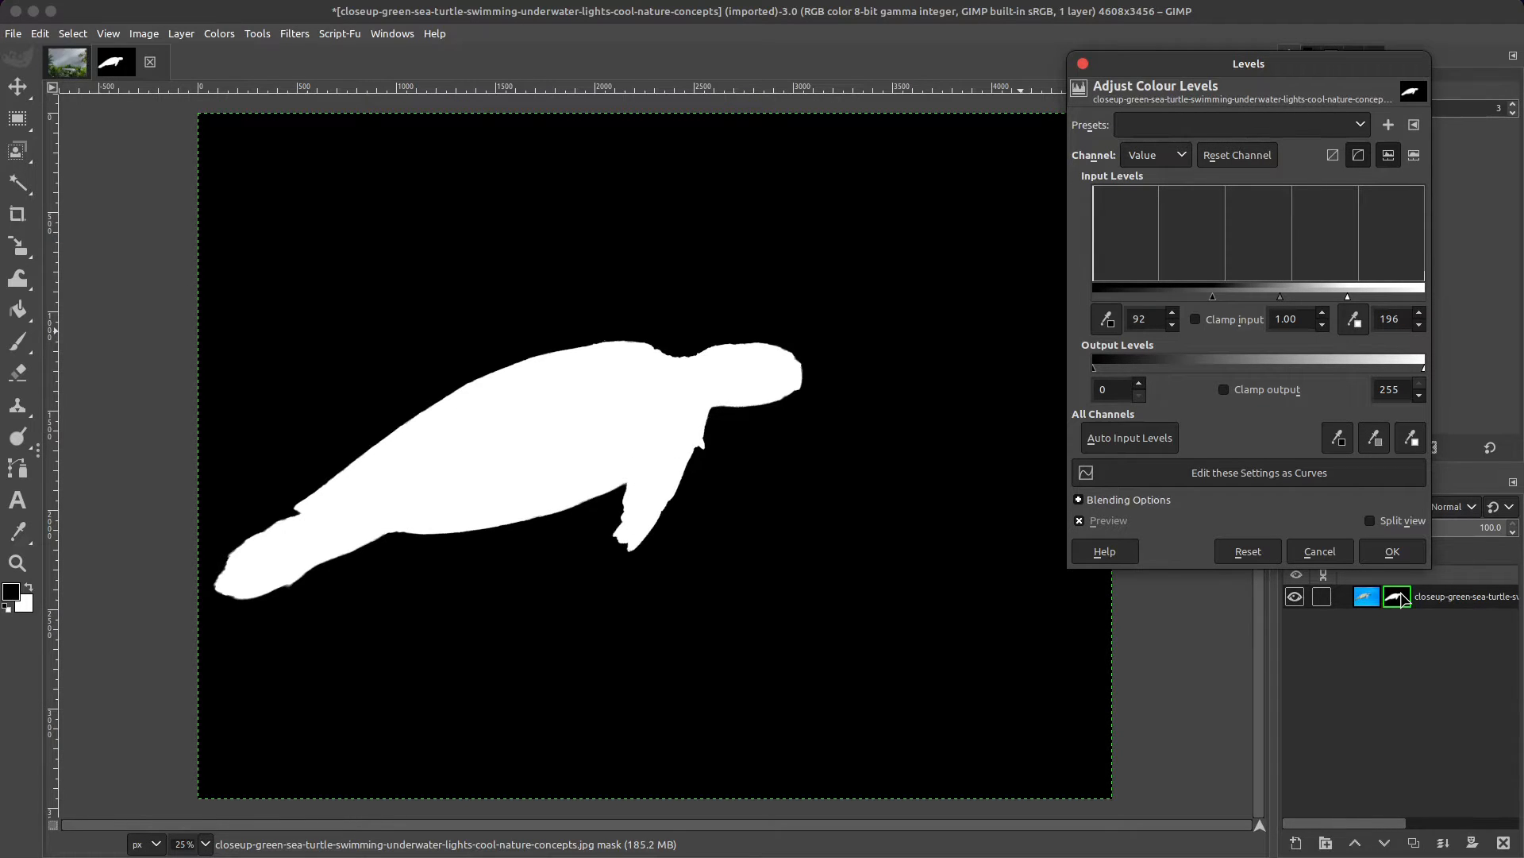
left_click(1399, 597, "alt")
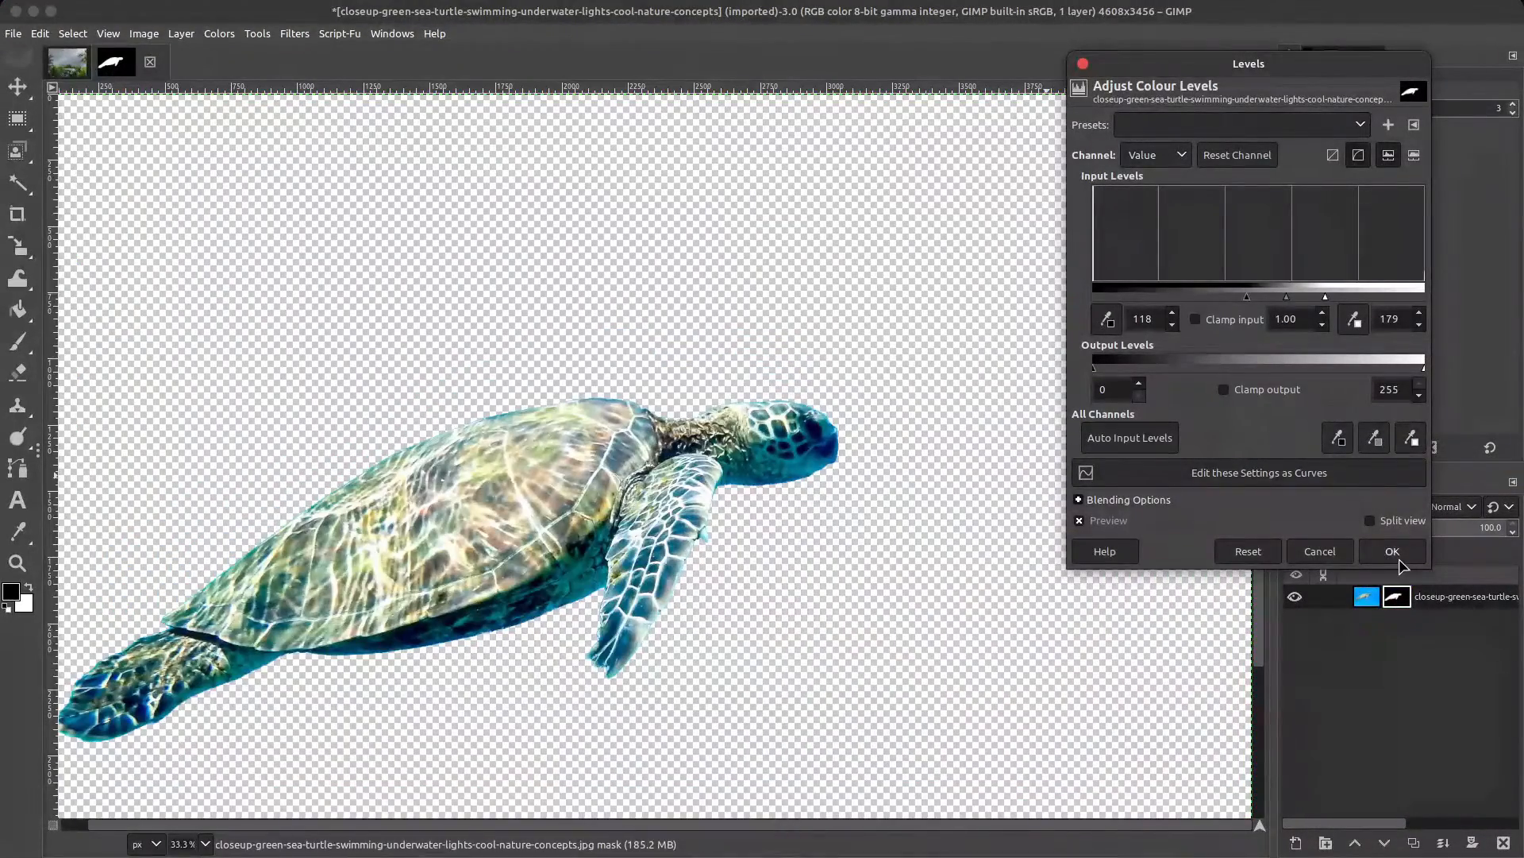
left_click(1391, 552)
Step: Copy the masked turtle layer into the concrete podium forest image as a new layer
scroll(563, 284, "down", 1)
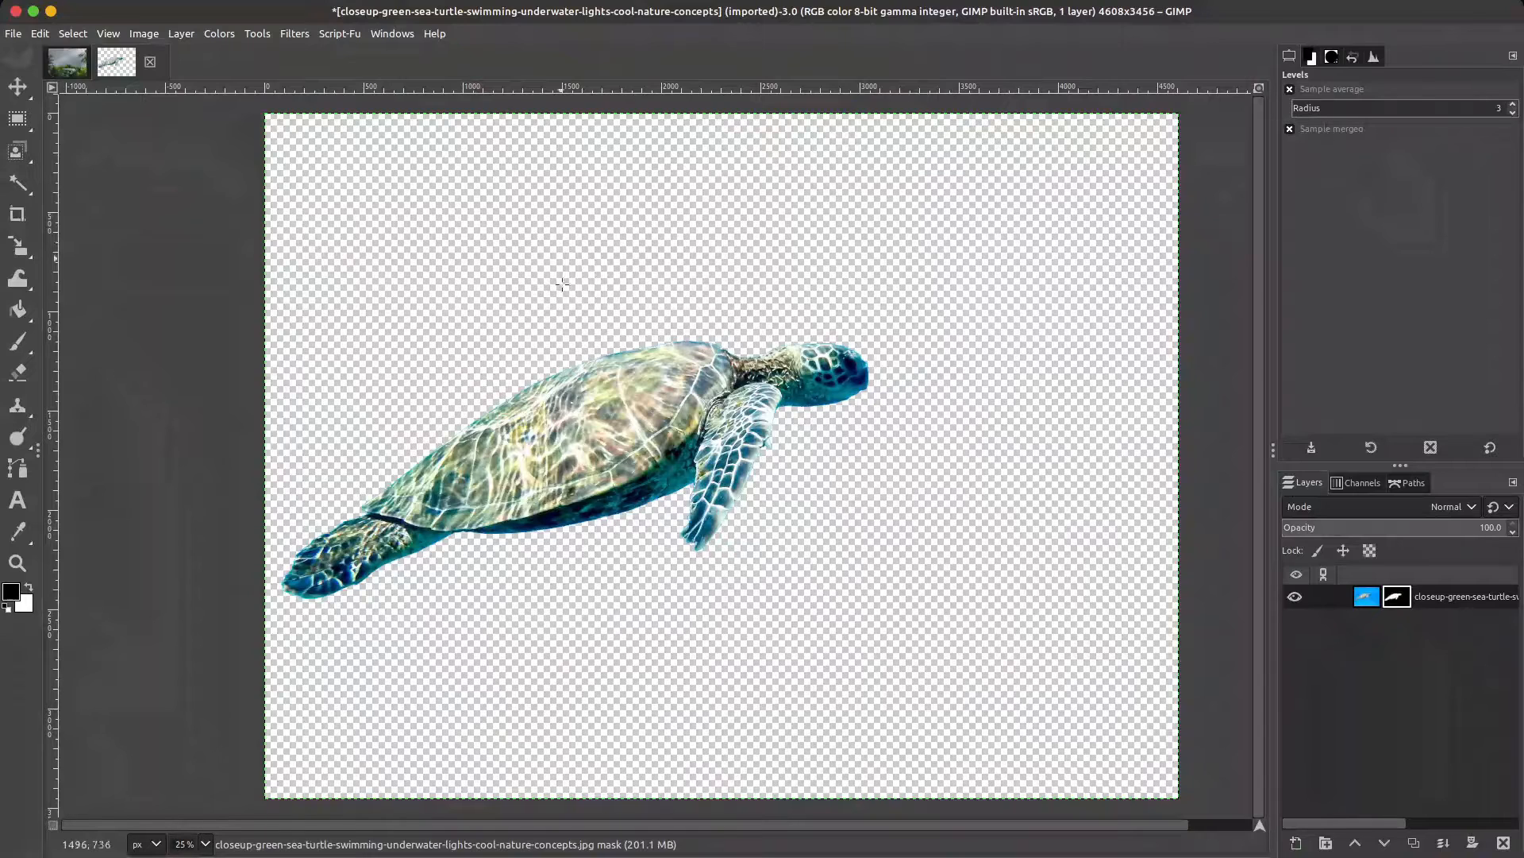
left_click_drag(1366, 596, 300, 239)
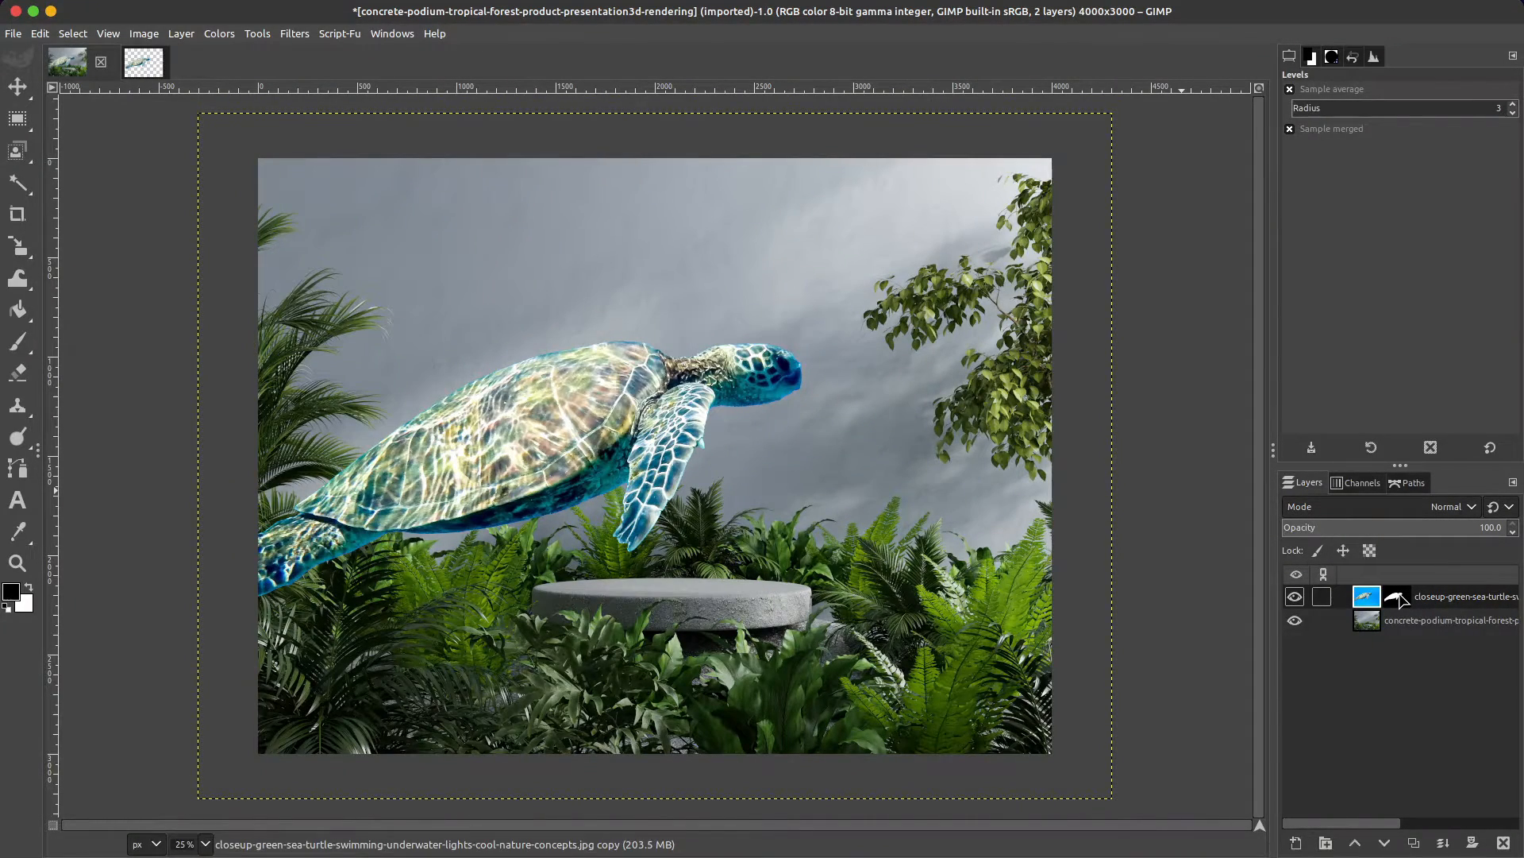
Step: Check the turtle layer with its mask disabled, re-enable the mask, and flip the layer horizontally
left_click(1399, 600, "ctrl")
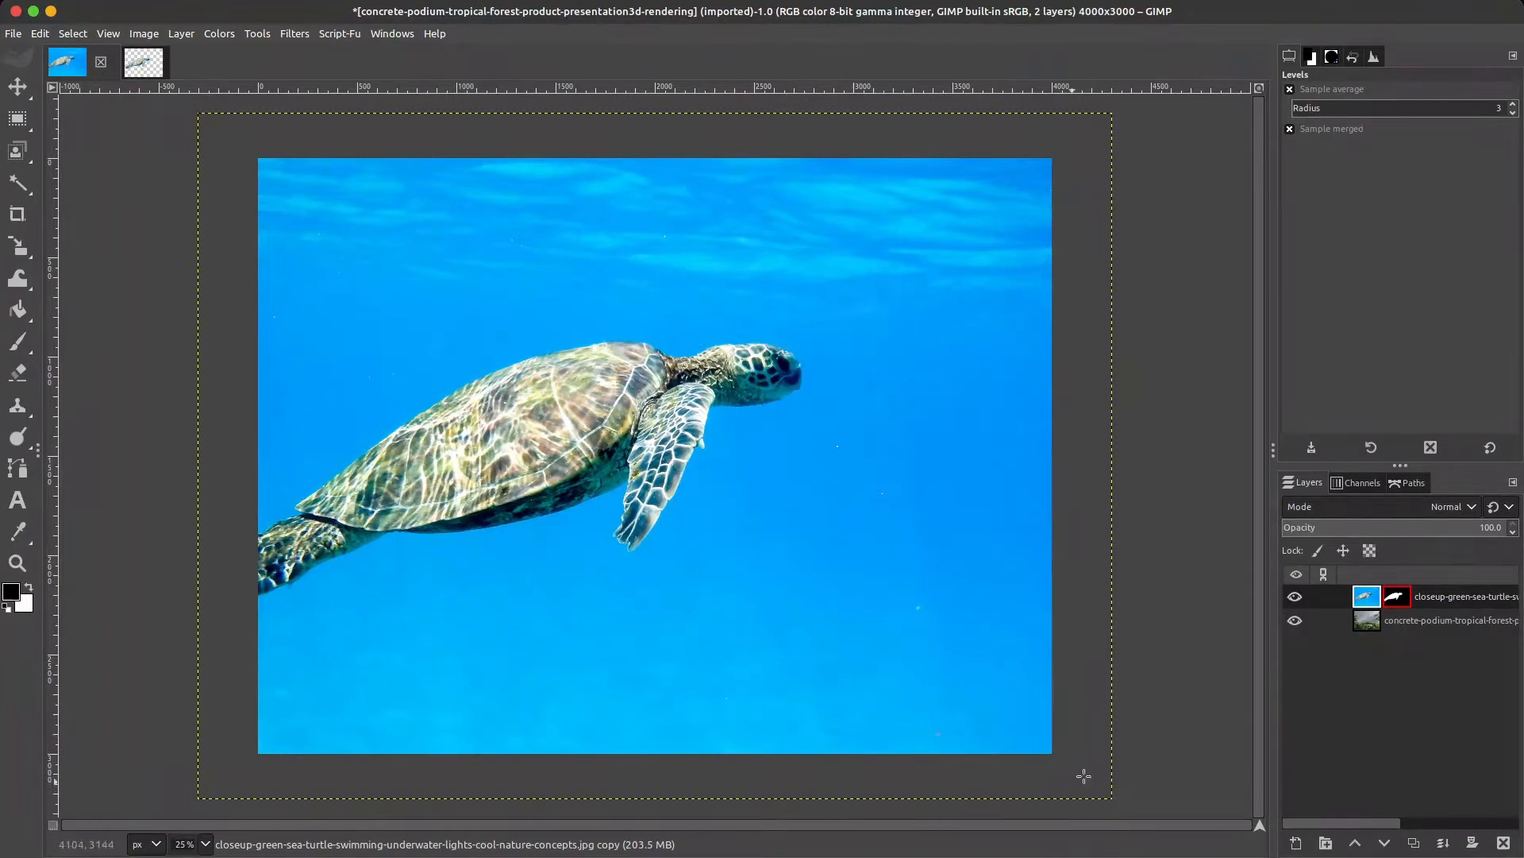
left_click(1395, 597, "ctrl")
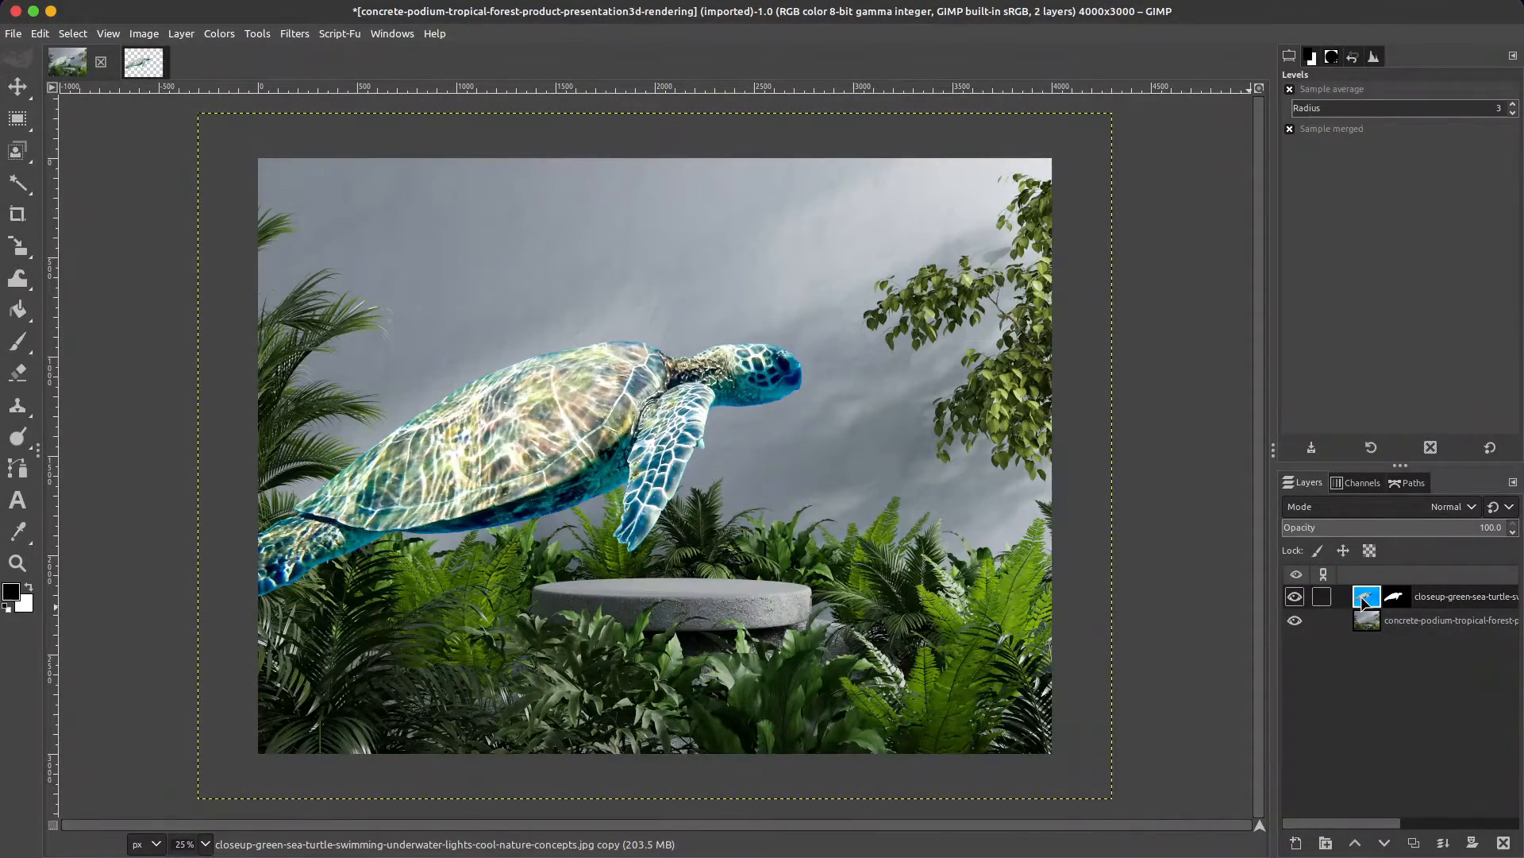
key("shift+f")
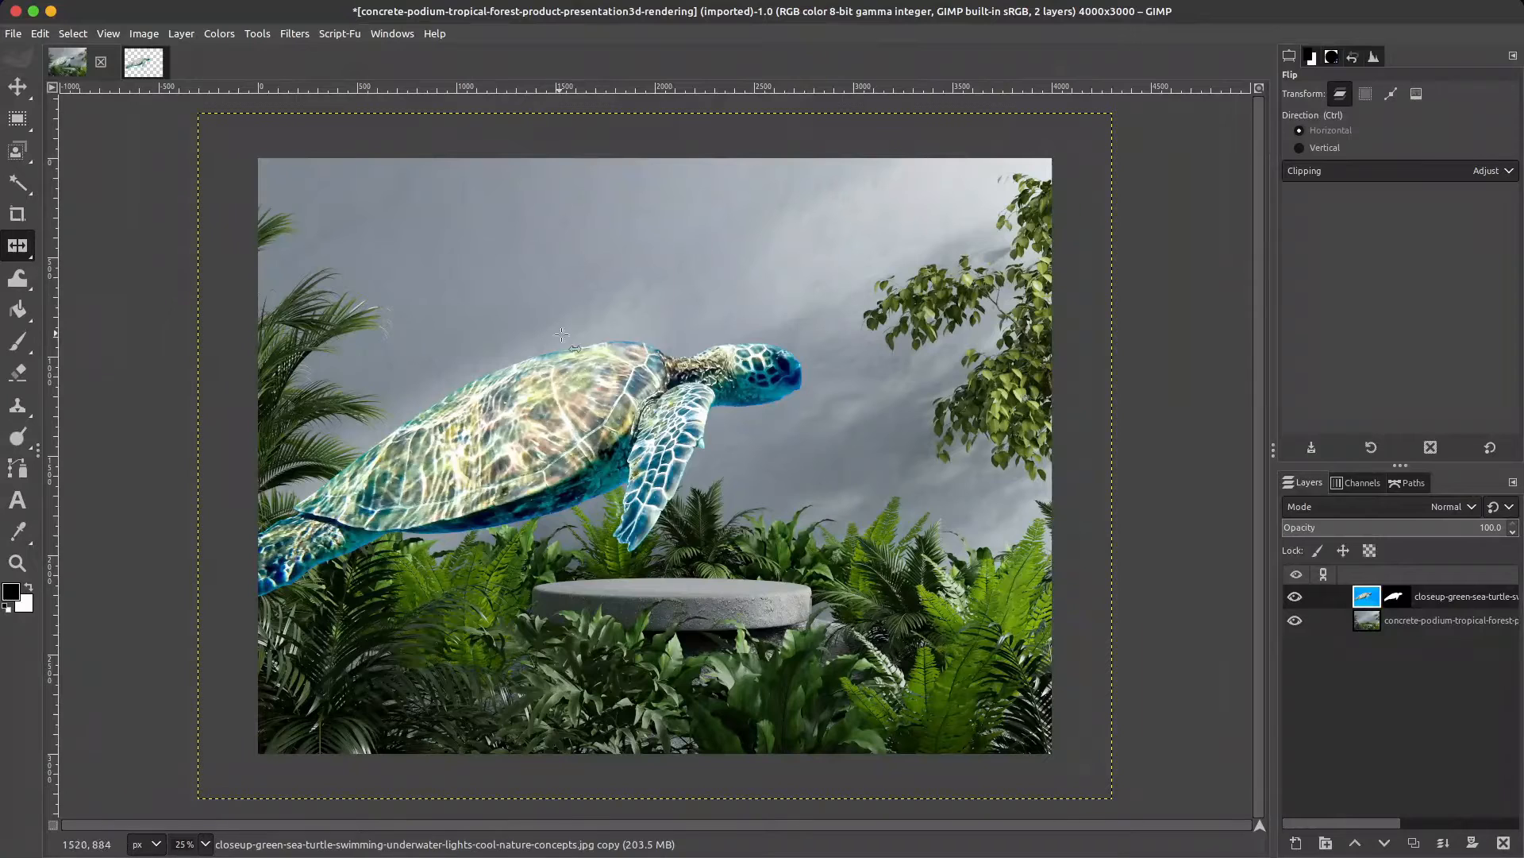
left_click(571, 339)
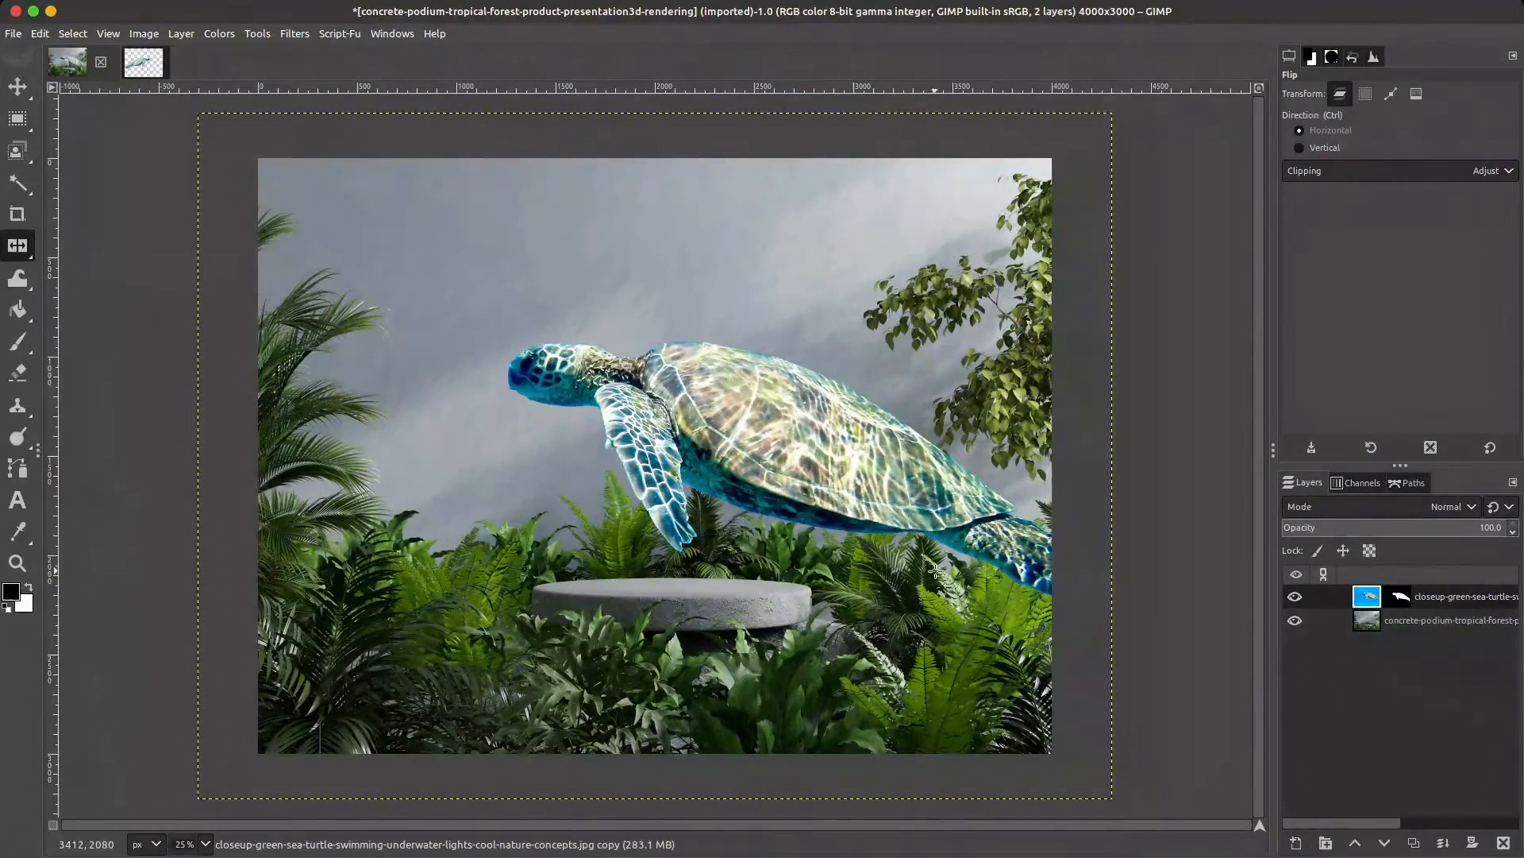
Step: Scale the turtle layer down proportionally to about 2981 × 2236 px using LoHalo interpolation
key("shift+s")
left_click(833, 311)
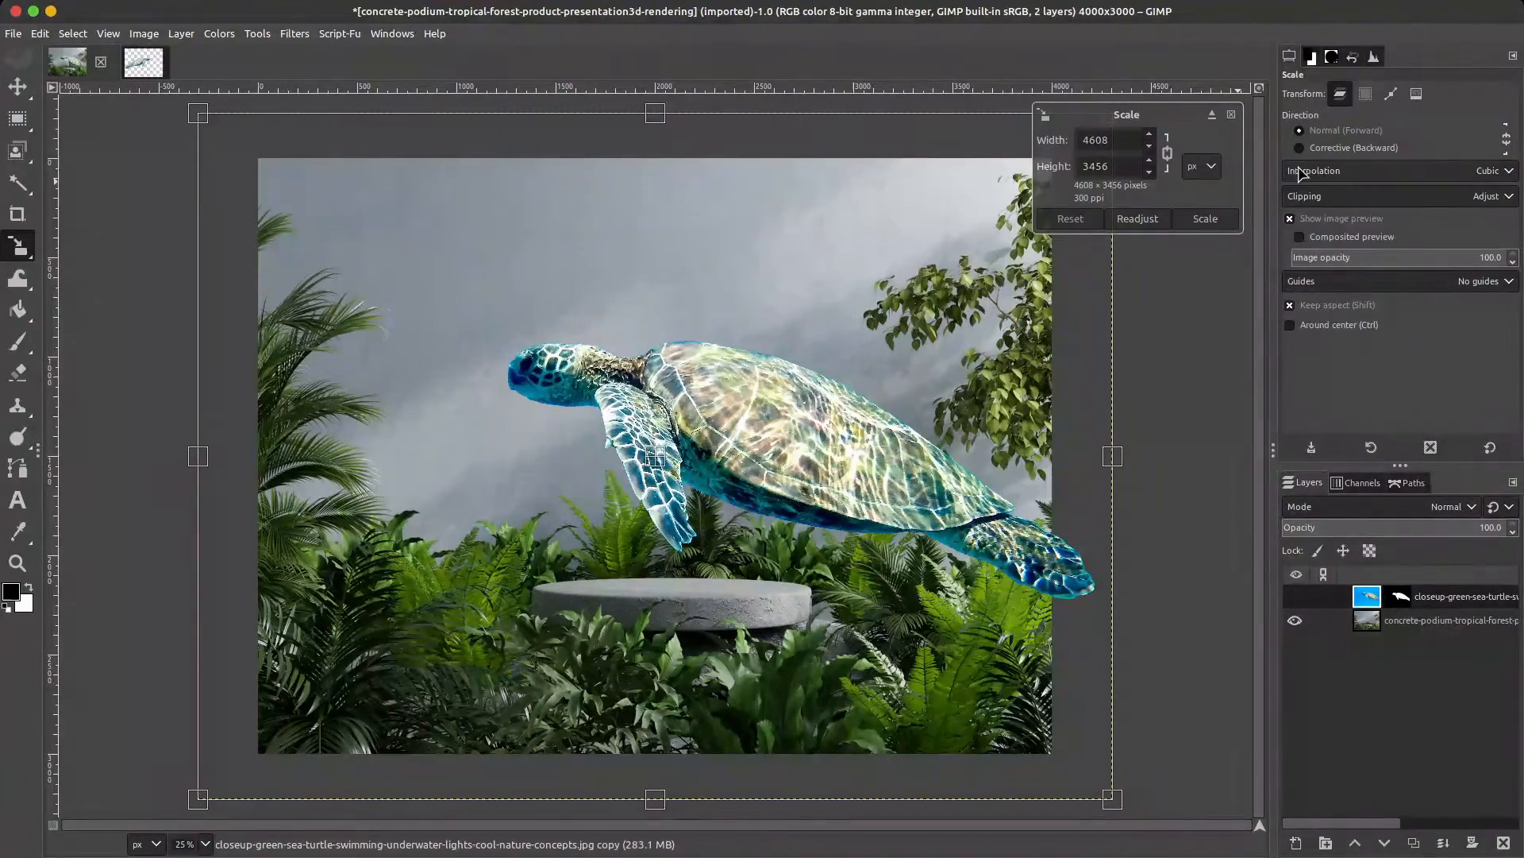
left_click(1348, 181)
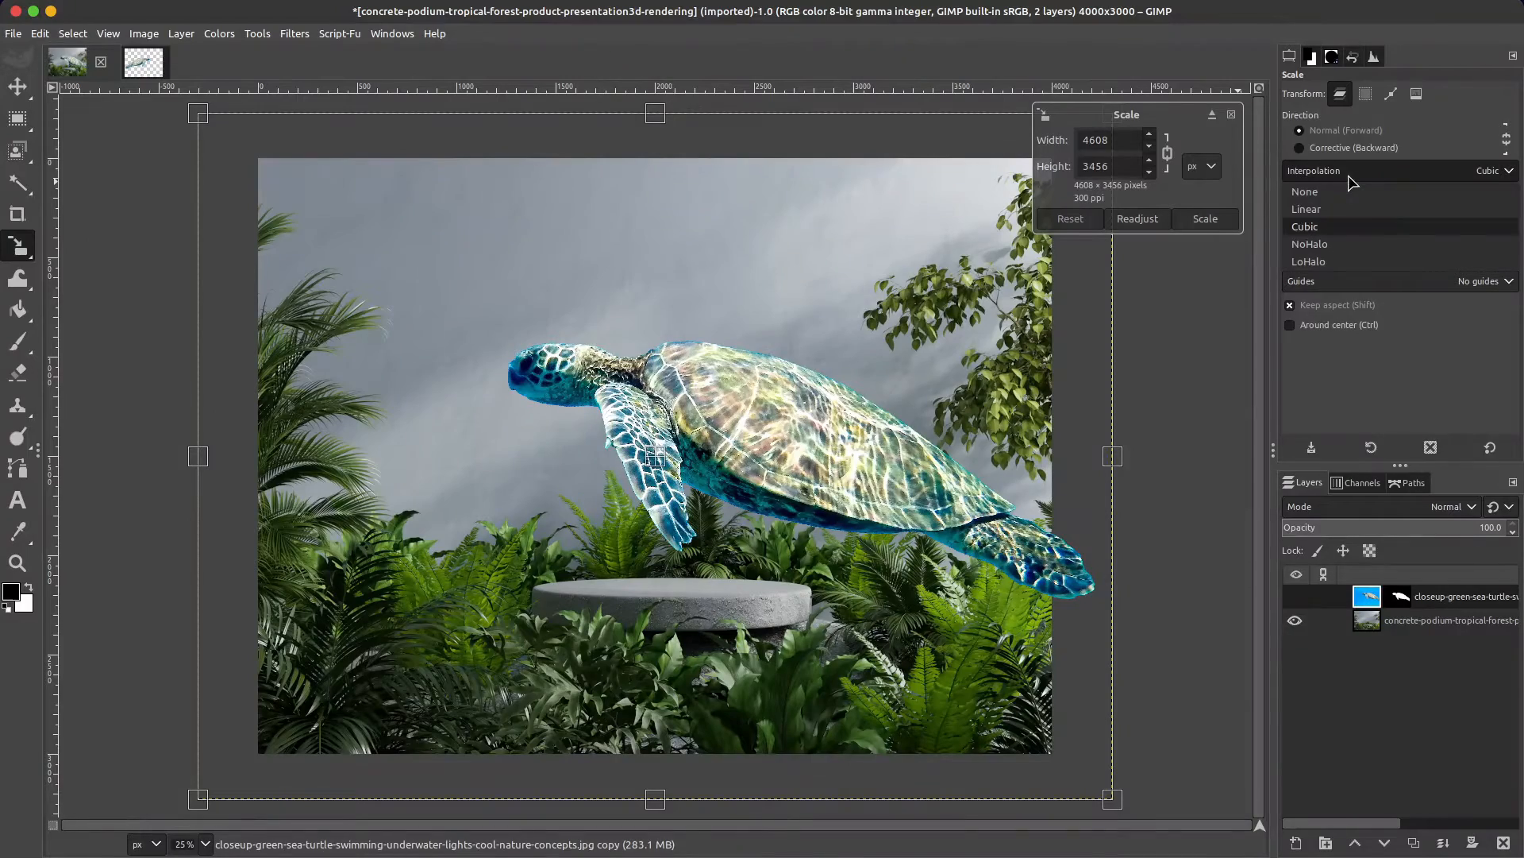
left_click(1344, 261)
left_click_drag(944, 641, 898, 603)
key("Return")
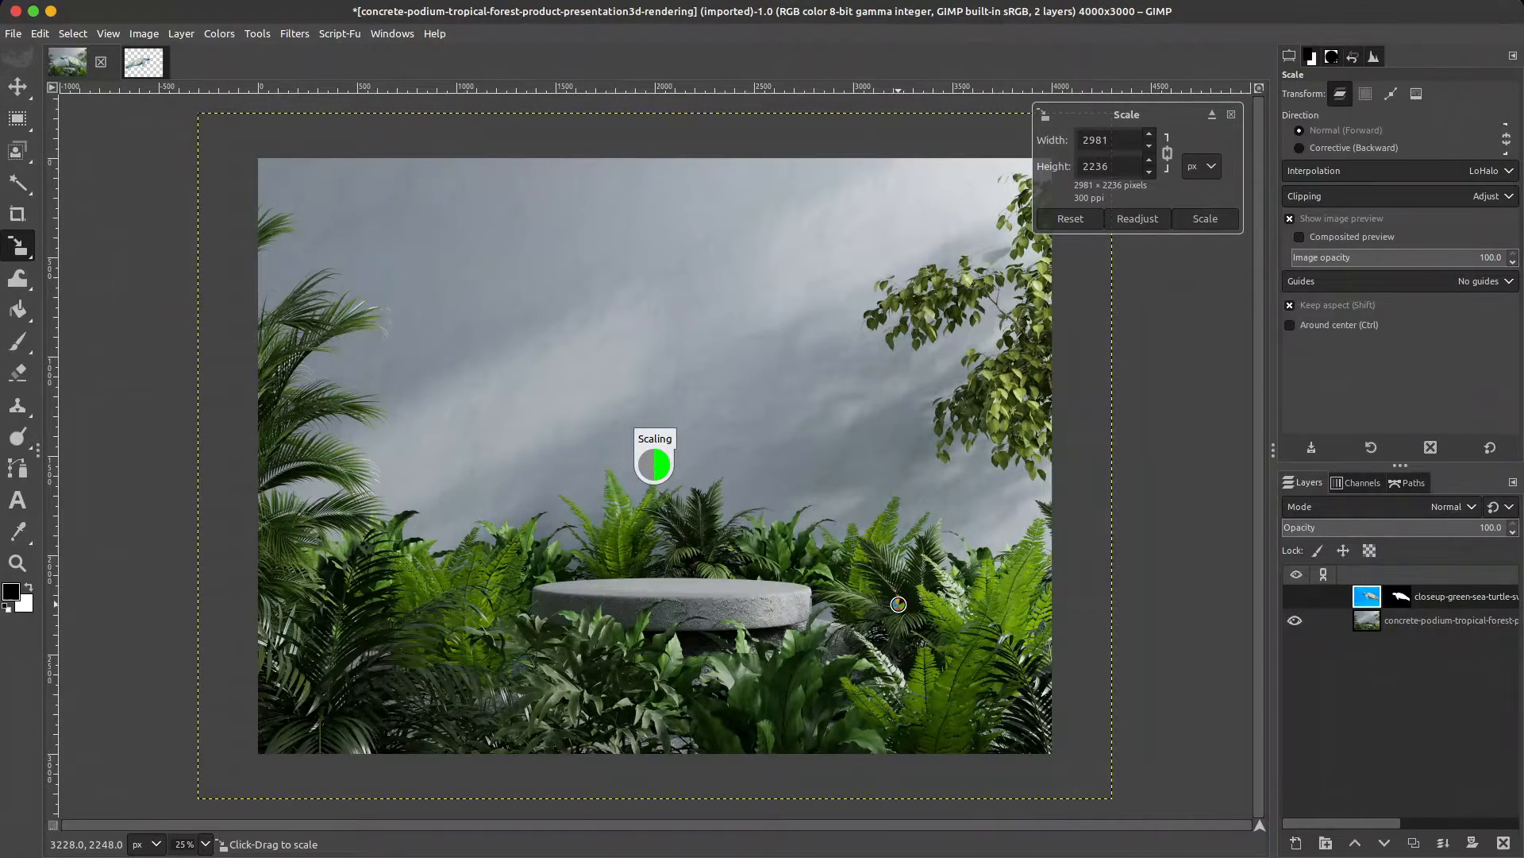
Step: Rotate the turtle layer slightly clockwise so its head tilts up and its tail drops
key("shift+r")
left_click(947, 405)
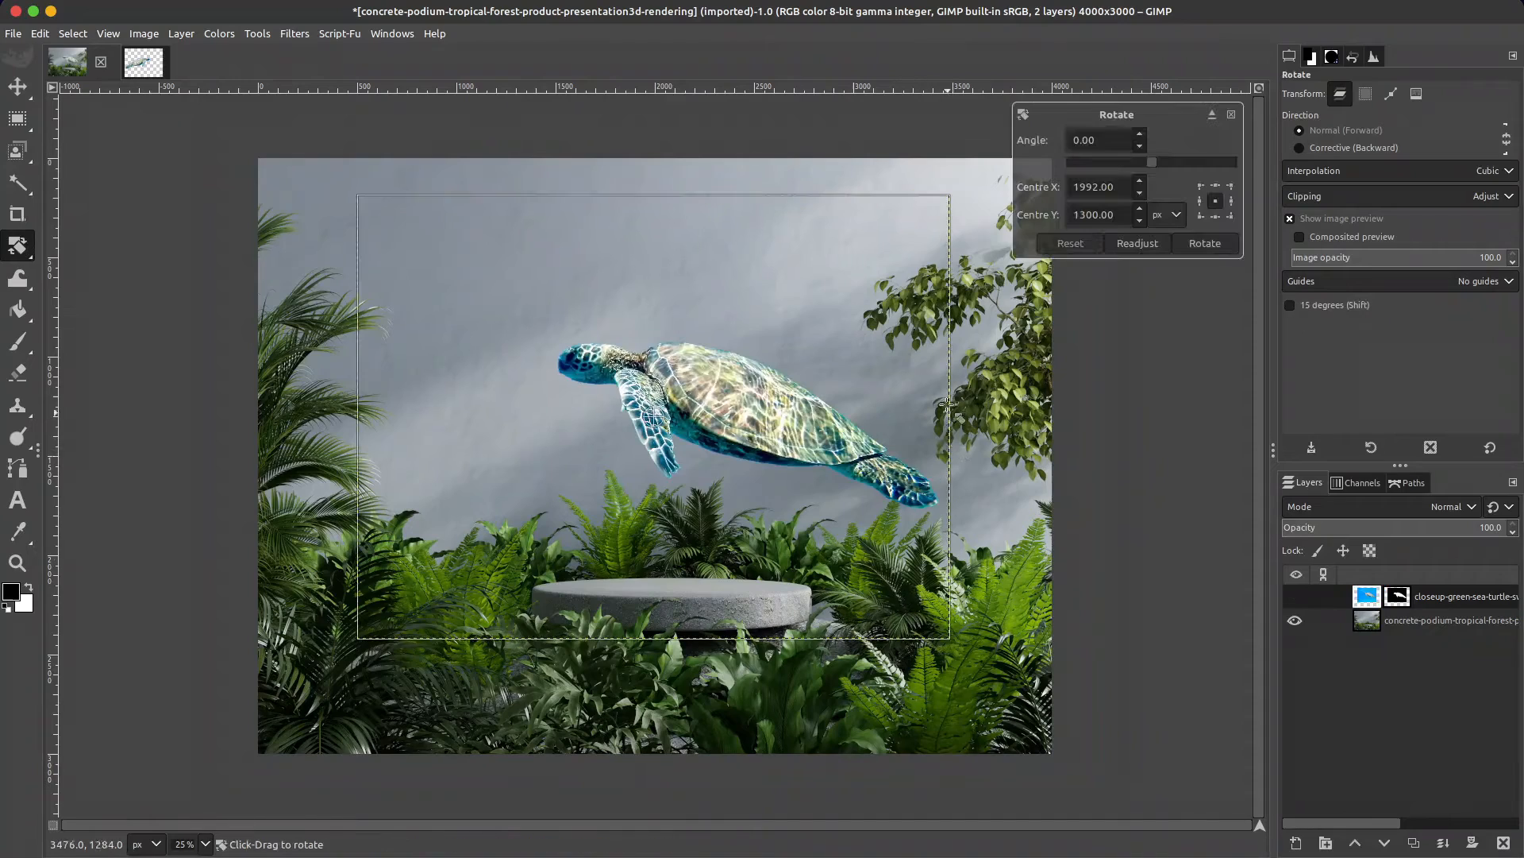
left_click_drag(946, 405, 935, 398)
key("Return")
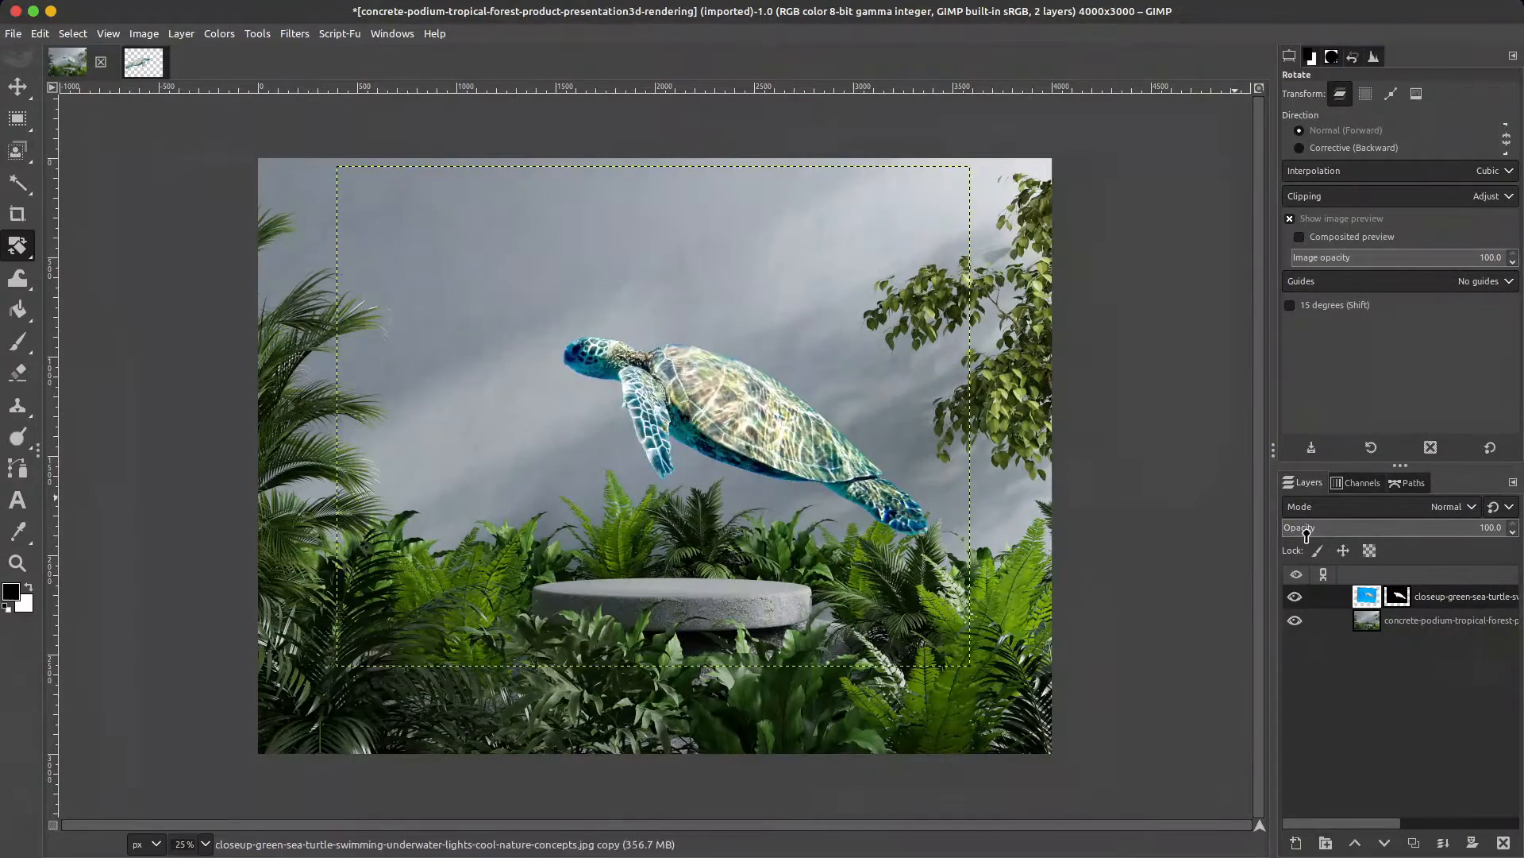
Step: Rename the turtle layer "turtle original" and the forest podium layer "Background"
double_click(1439, 596)
type("t")
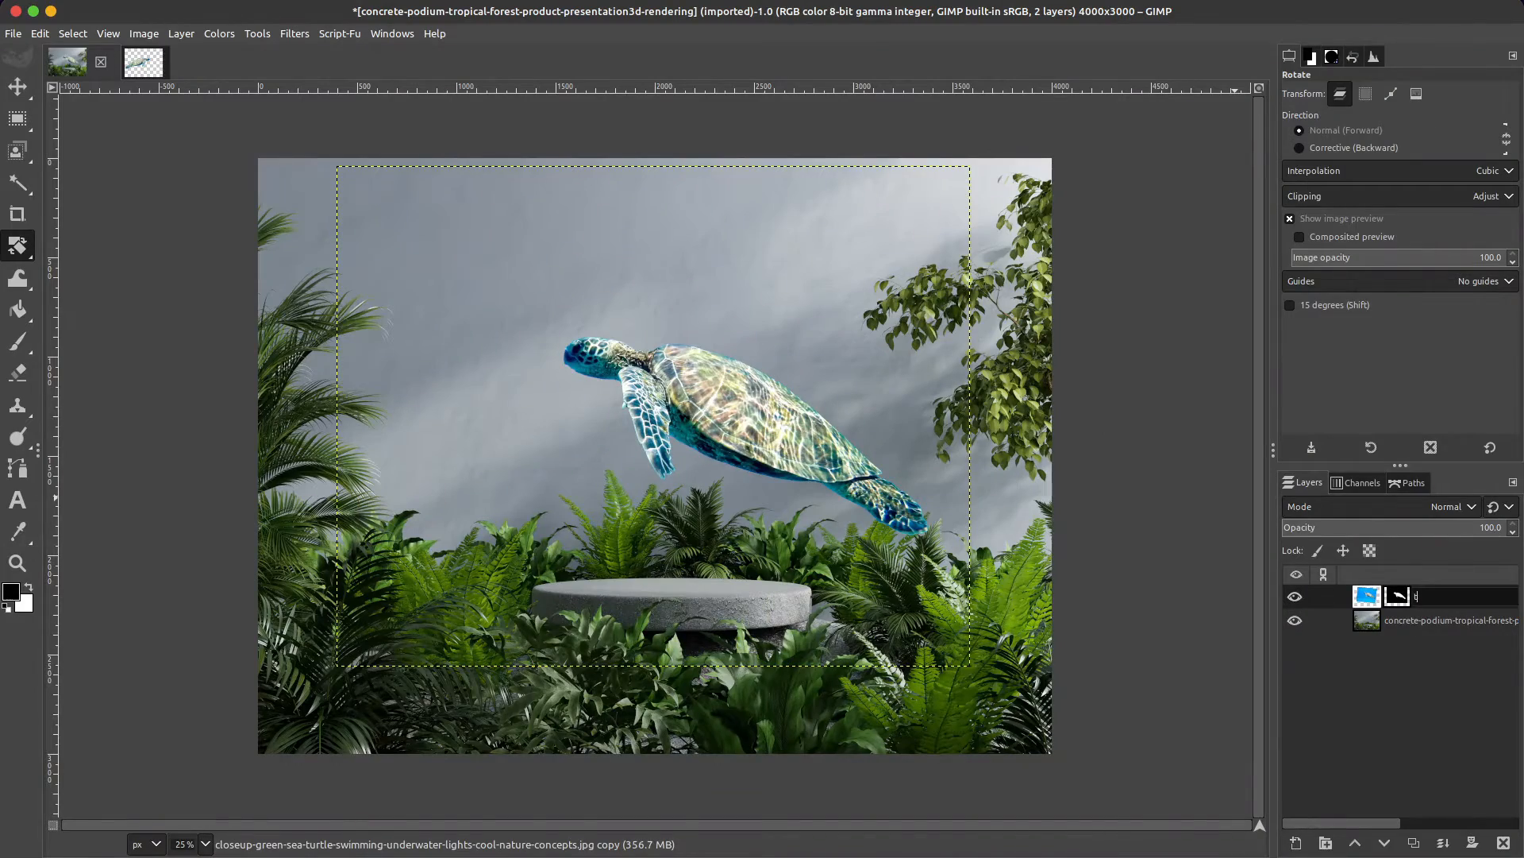
type("urtle original")
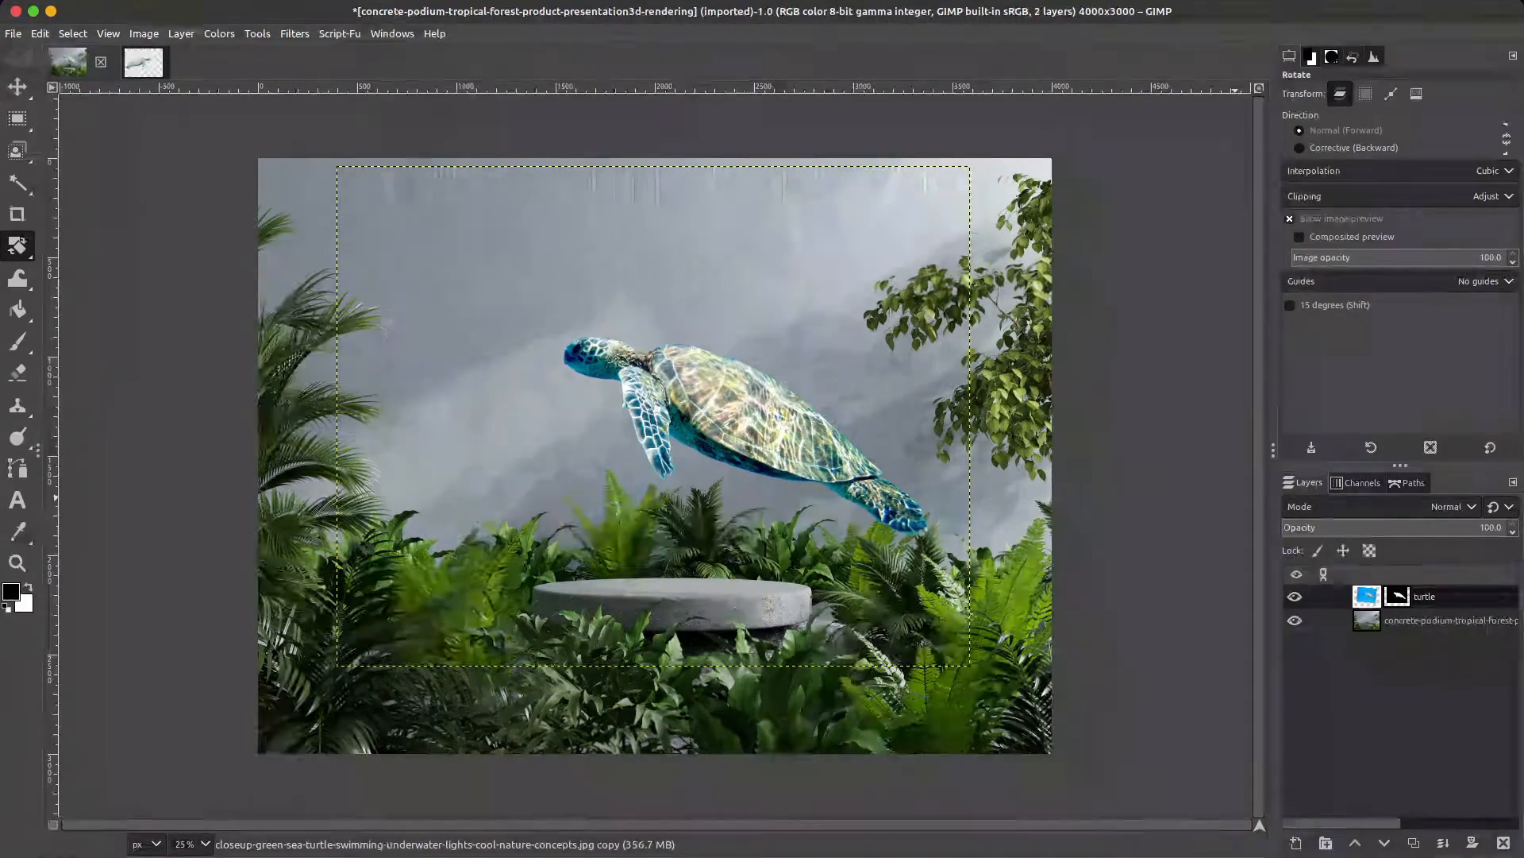
key("Return")
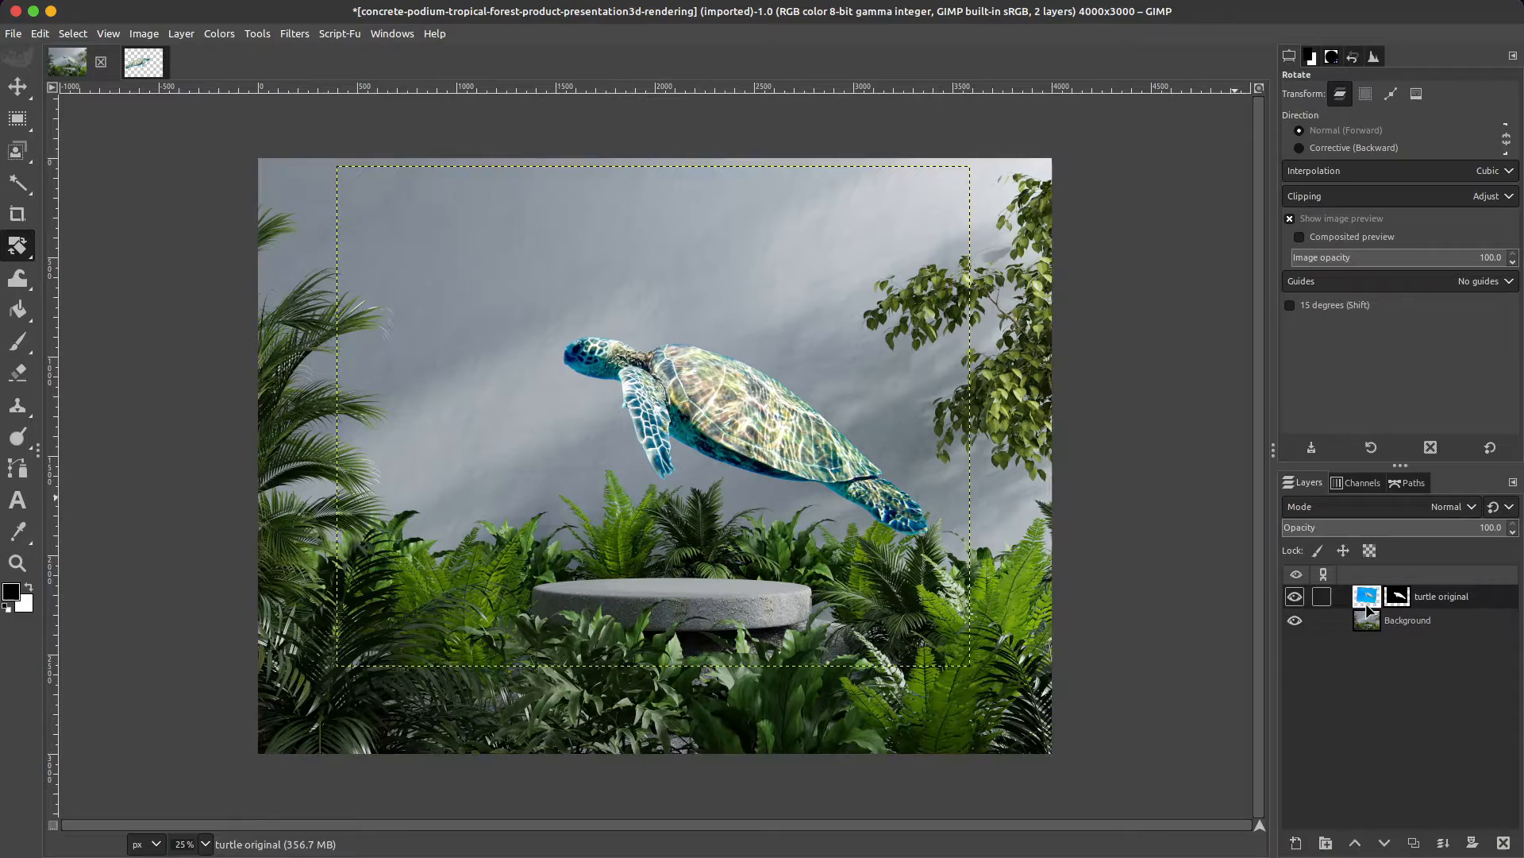
Step: Duplicate the turtle original layer, hide the original, and rename the copy "values"
left_click(1415, 842)
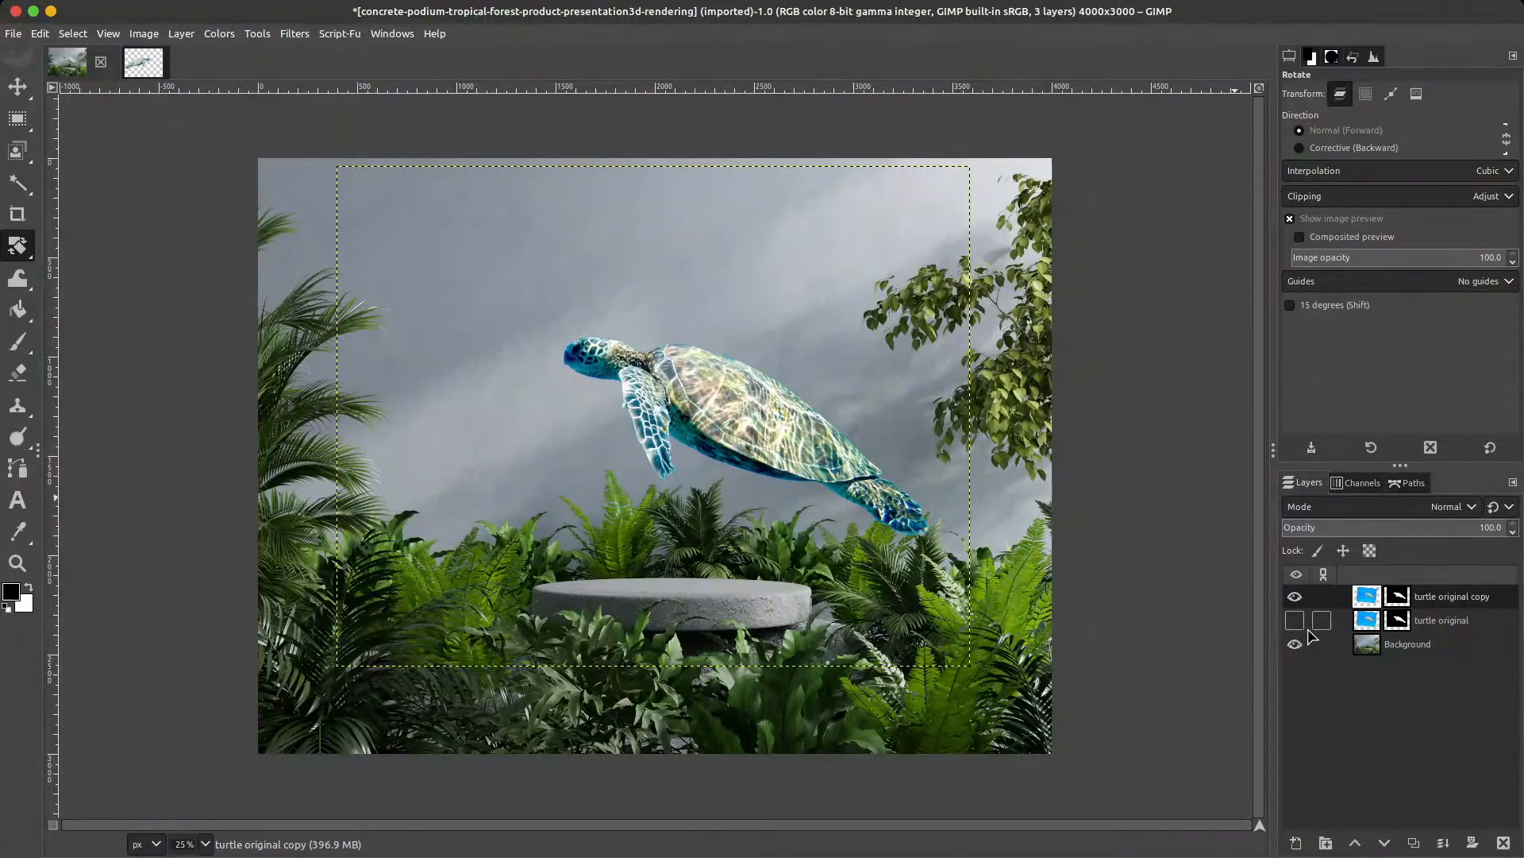
double_click(1441, 596)
type("va")
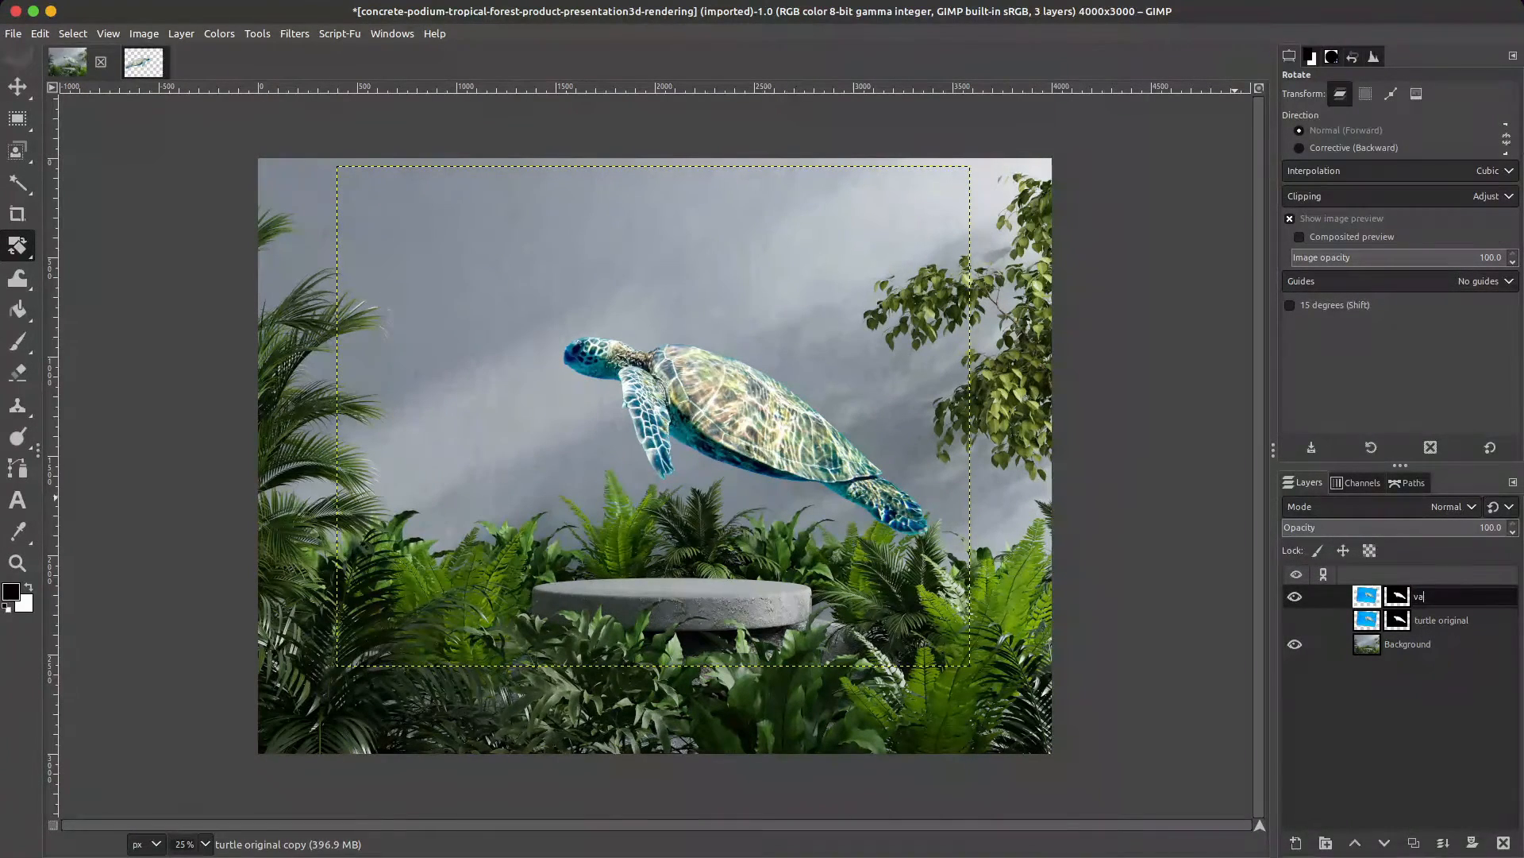
type("lues")
key("Return")
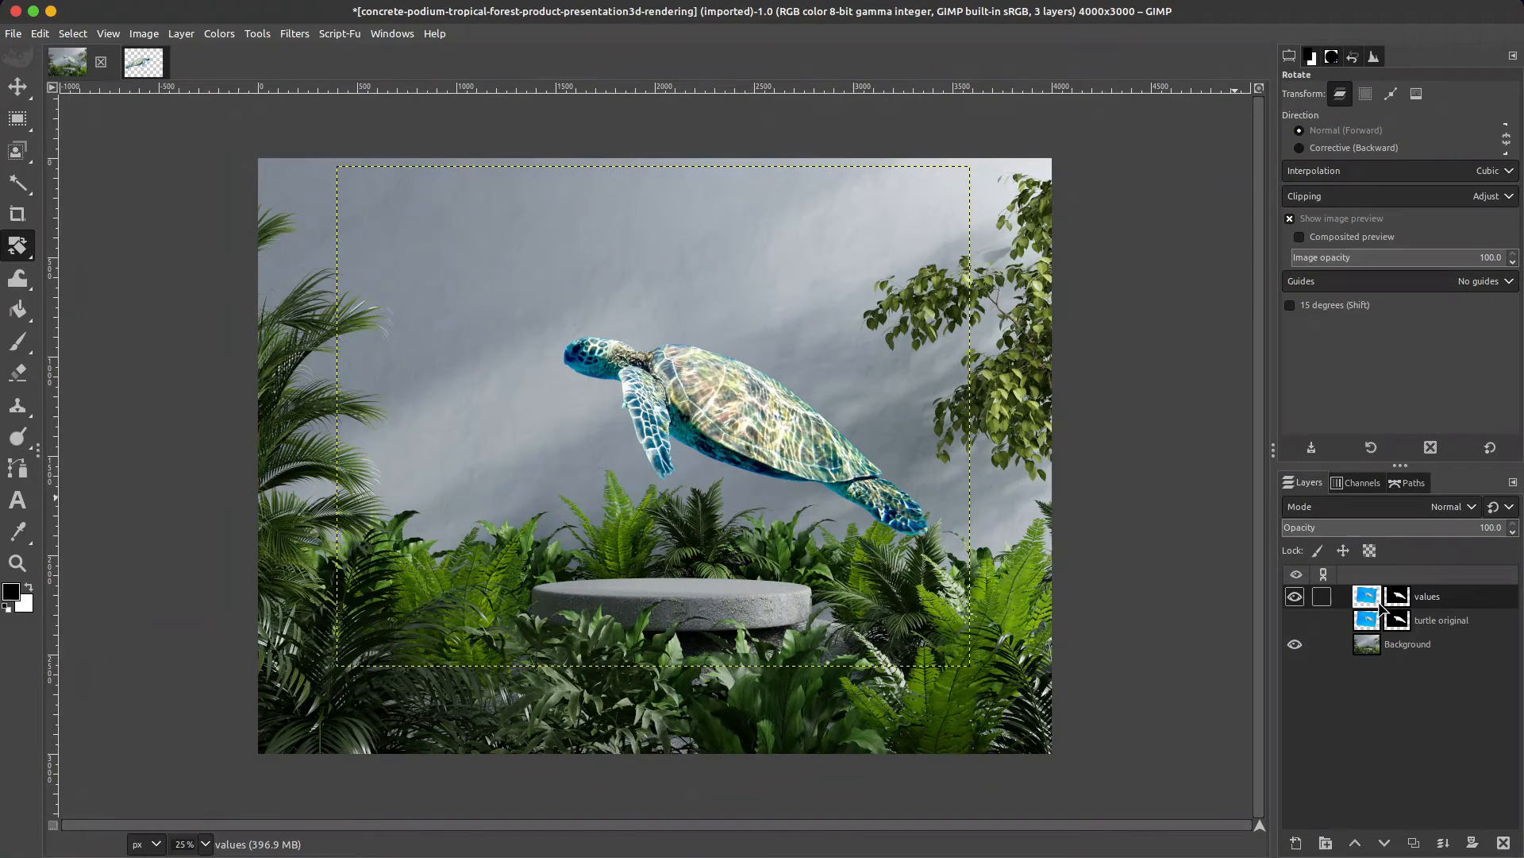
Step: Create a transparent 4000 × 3000 px layer named "VALUE" above the values layer
left_click(1296, 843)
type("VALUE")
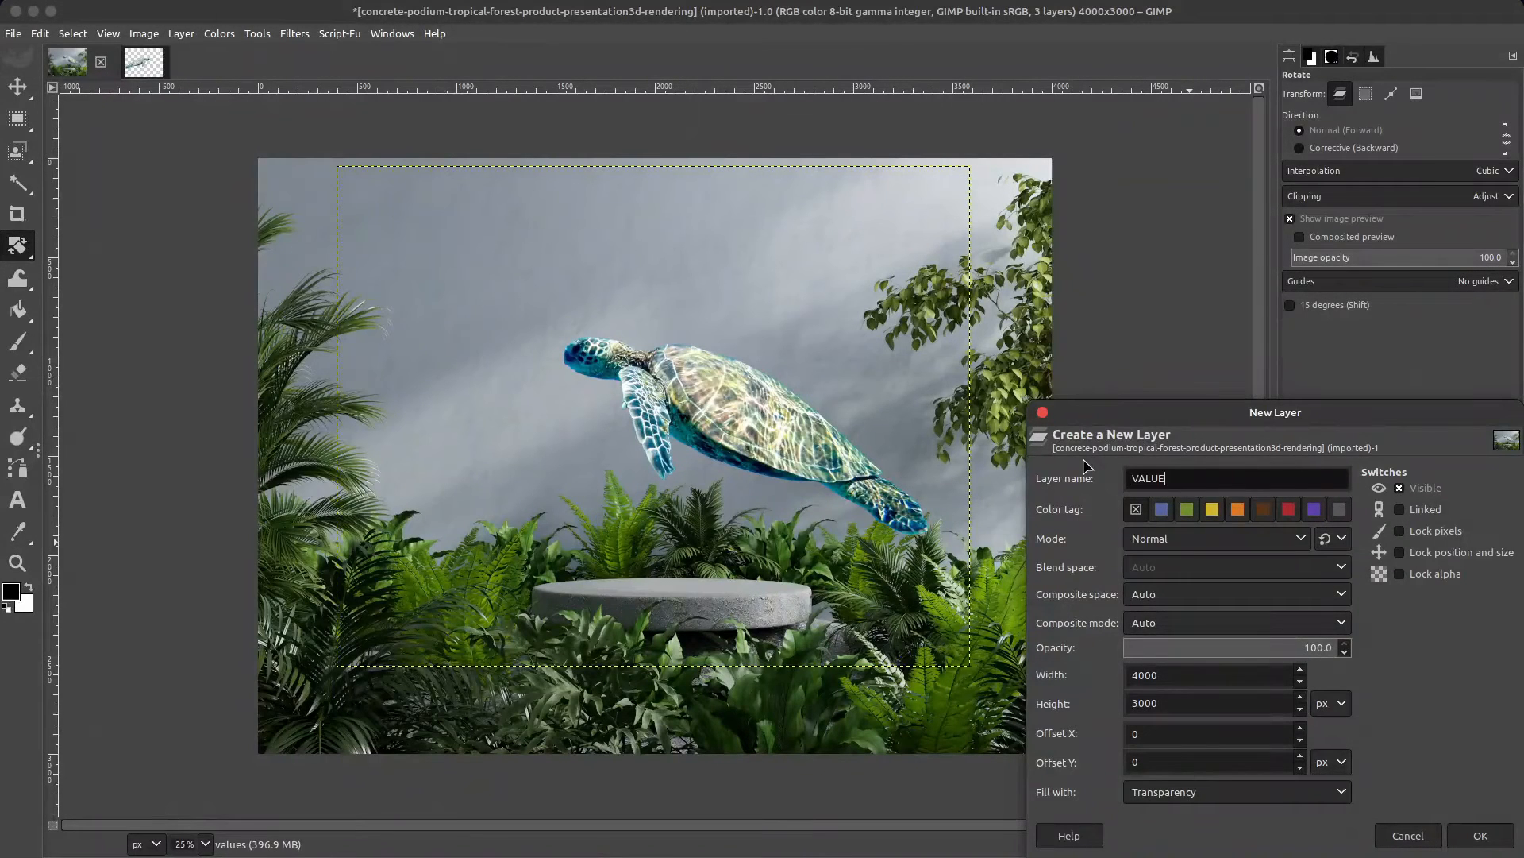
key("Return")
Step: Set the foreground colour to mid-gray 808080 and fill the VALUE layer with it
left_click(1312, 61)
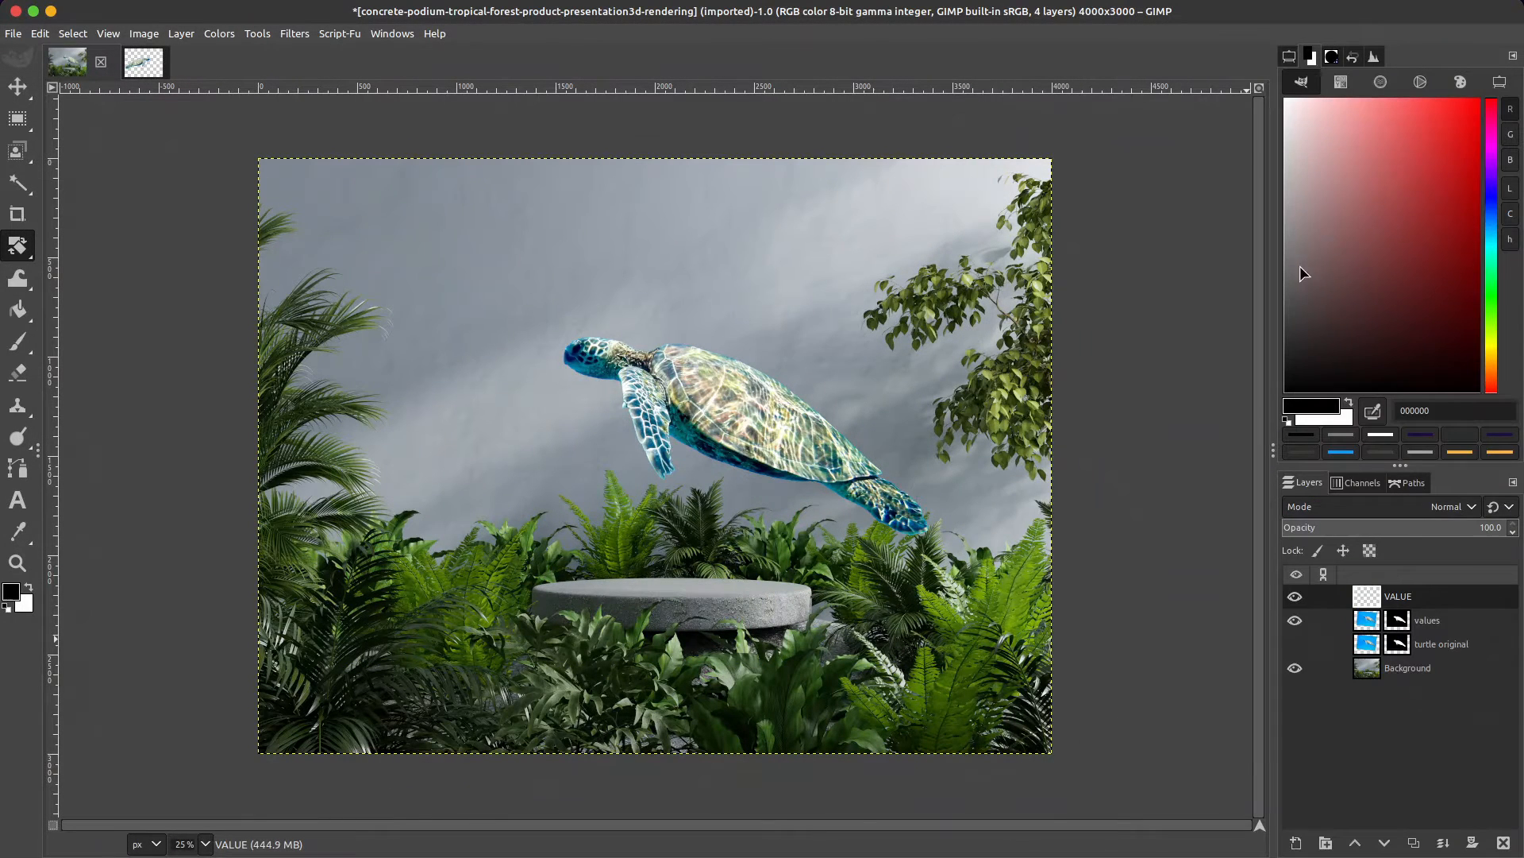
left_click(1295, 264)
left_click_drag(1293, 259, 1255, 245)
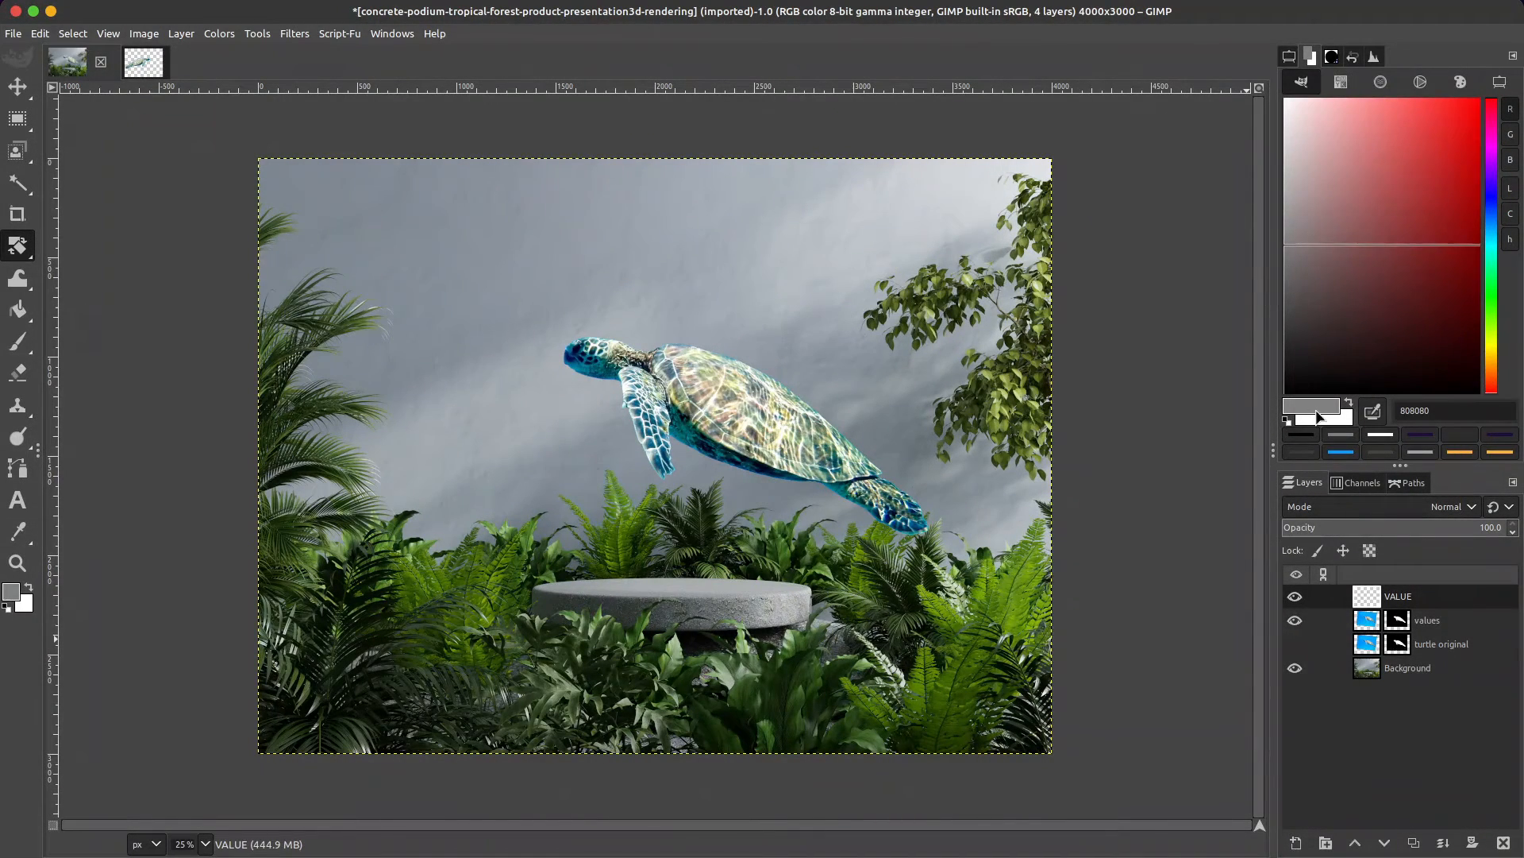
left_click_drag(1320, 417, 966, 425)
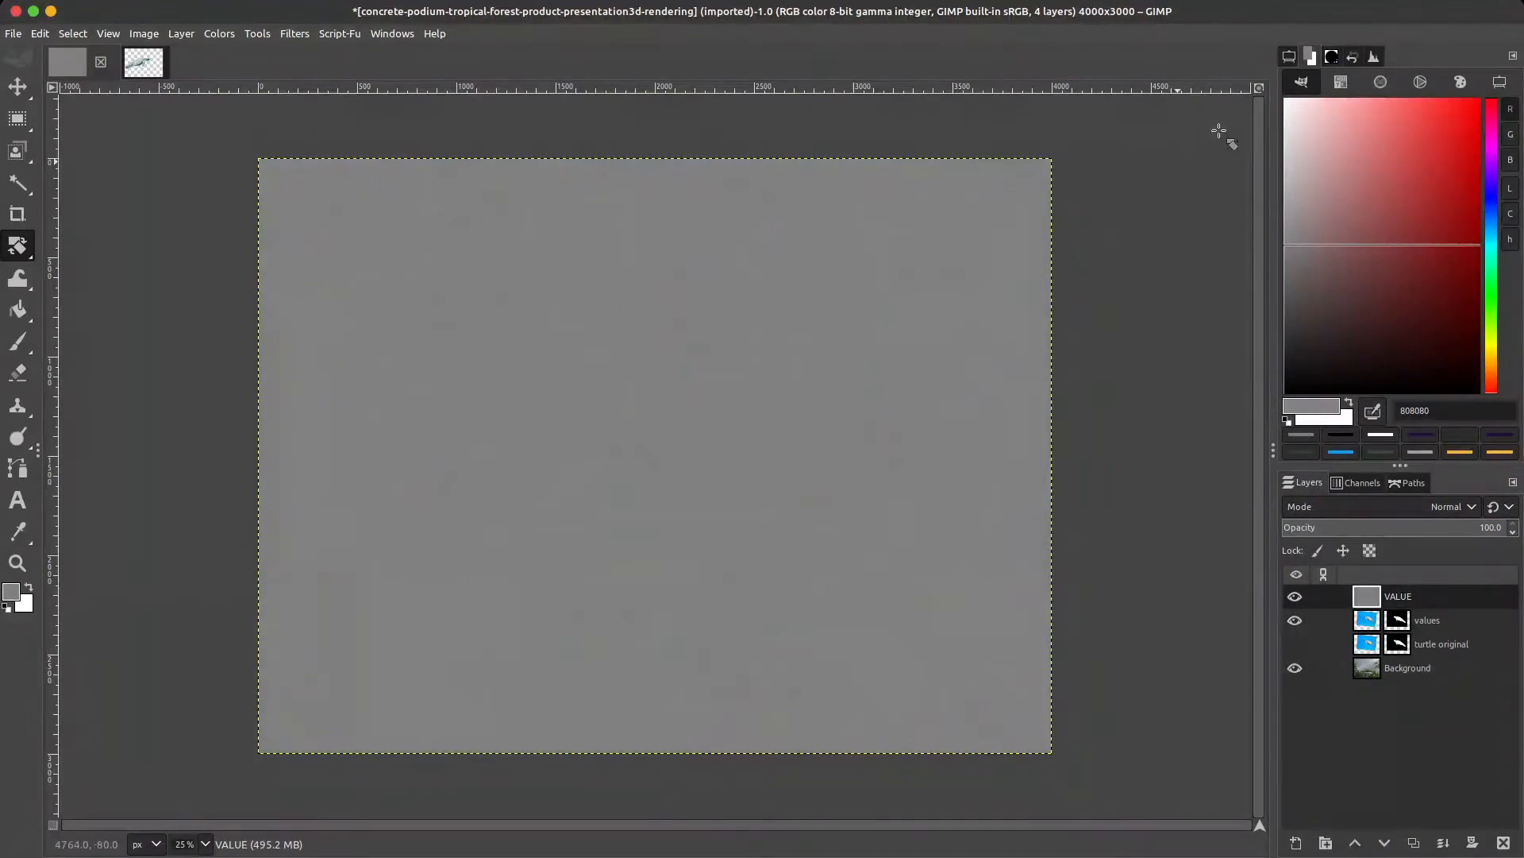
left_click(1290, 56)
Step: Duplicate the gray VALUE layer and rename the copy "LUMINANCE"
left_click(1414, 842)
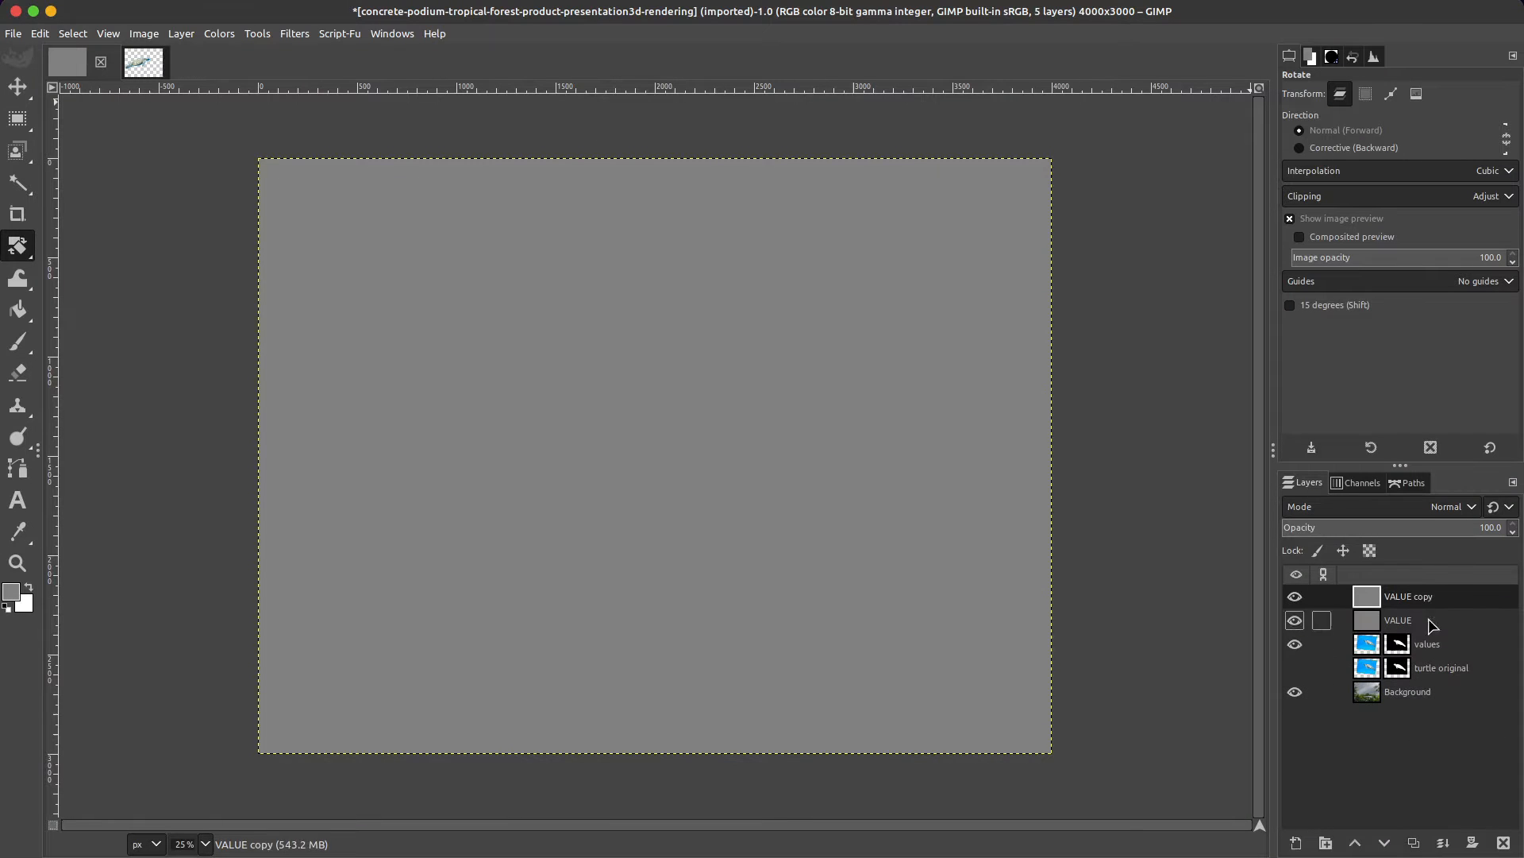
double_click(1421, 596)
type("LUMI")
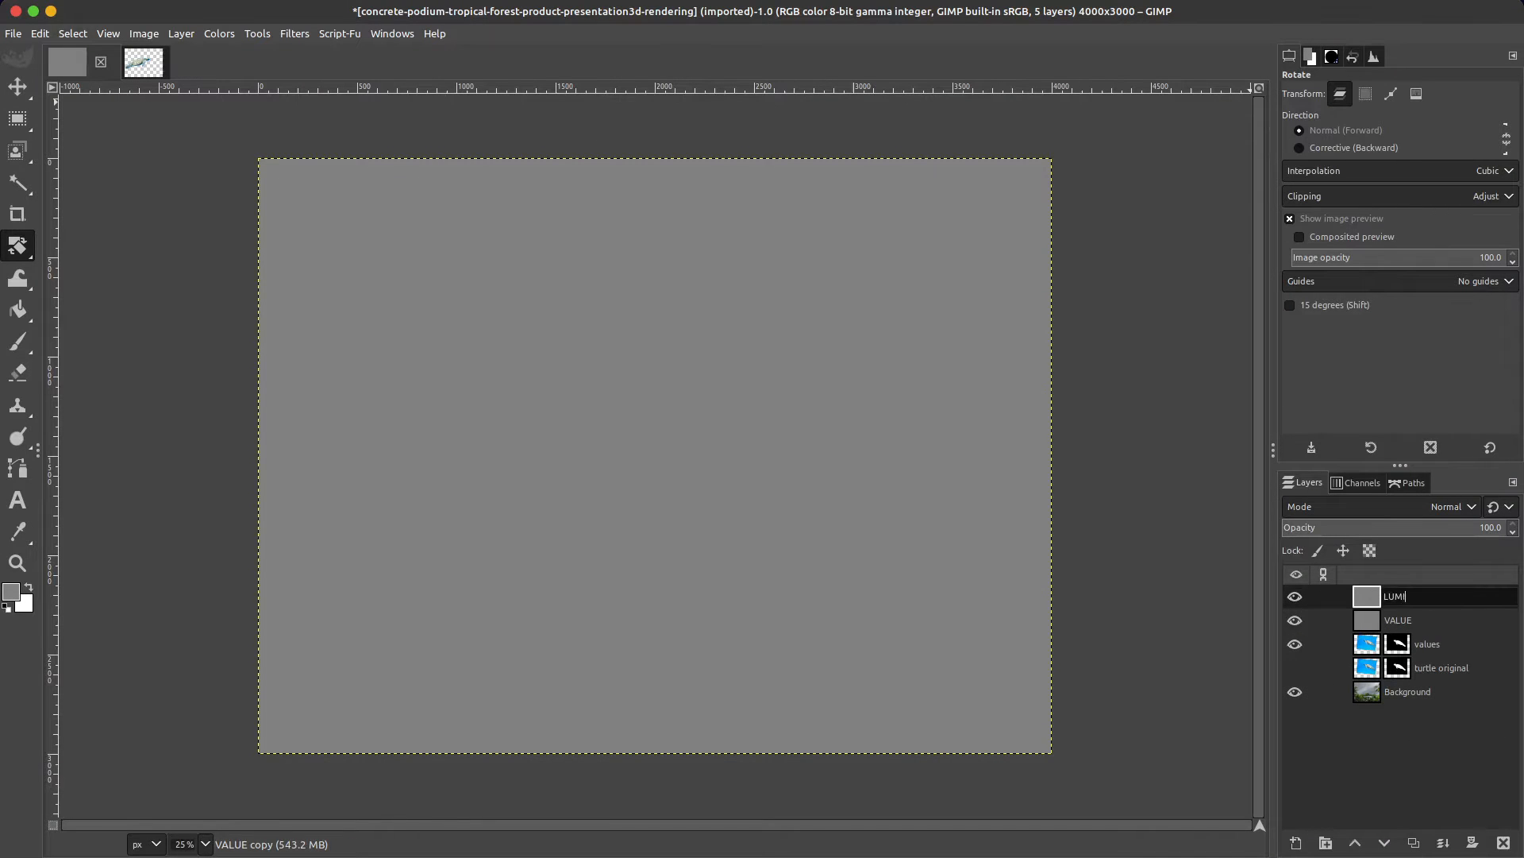
type("NANCE")
key("Return")
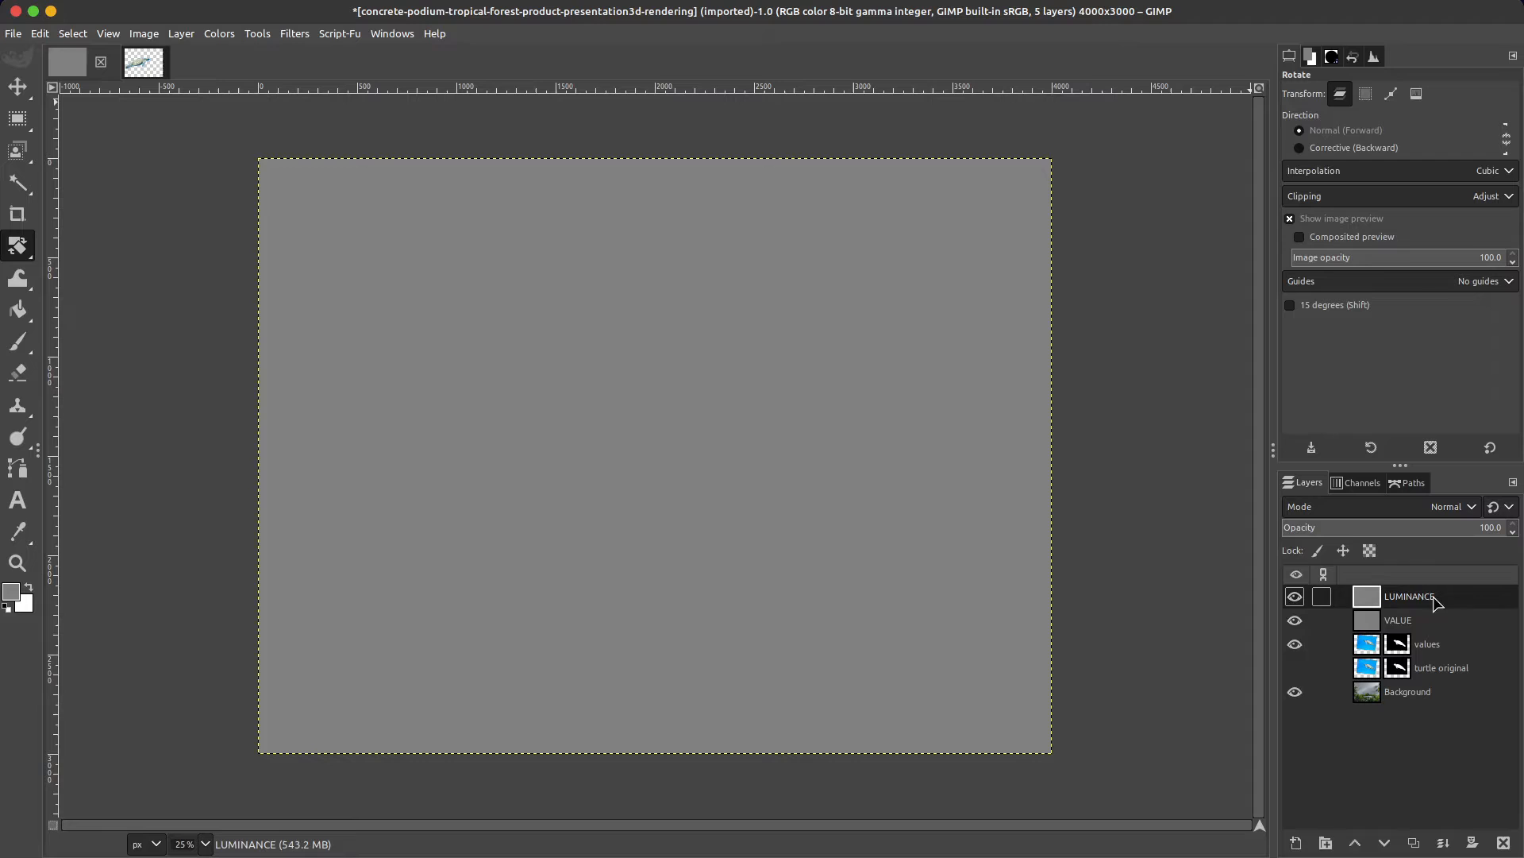
Step: Hide the LUMINANCE layer and set the VALUE layer's blend mode to LCh Color
left_click(1295, 597)
left_click(1342, 620)
left_click(1445, 507)
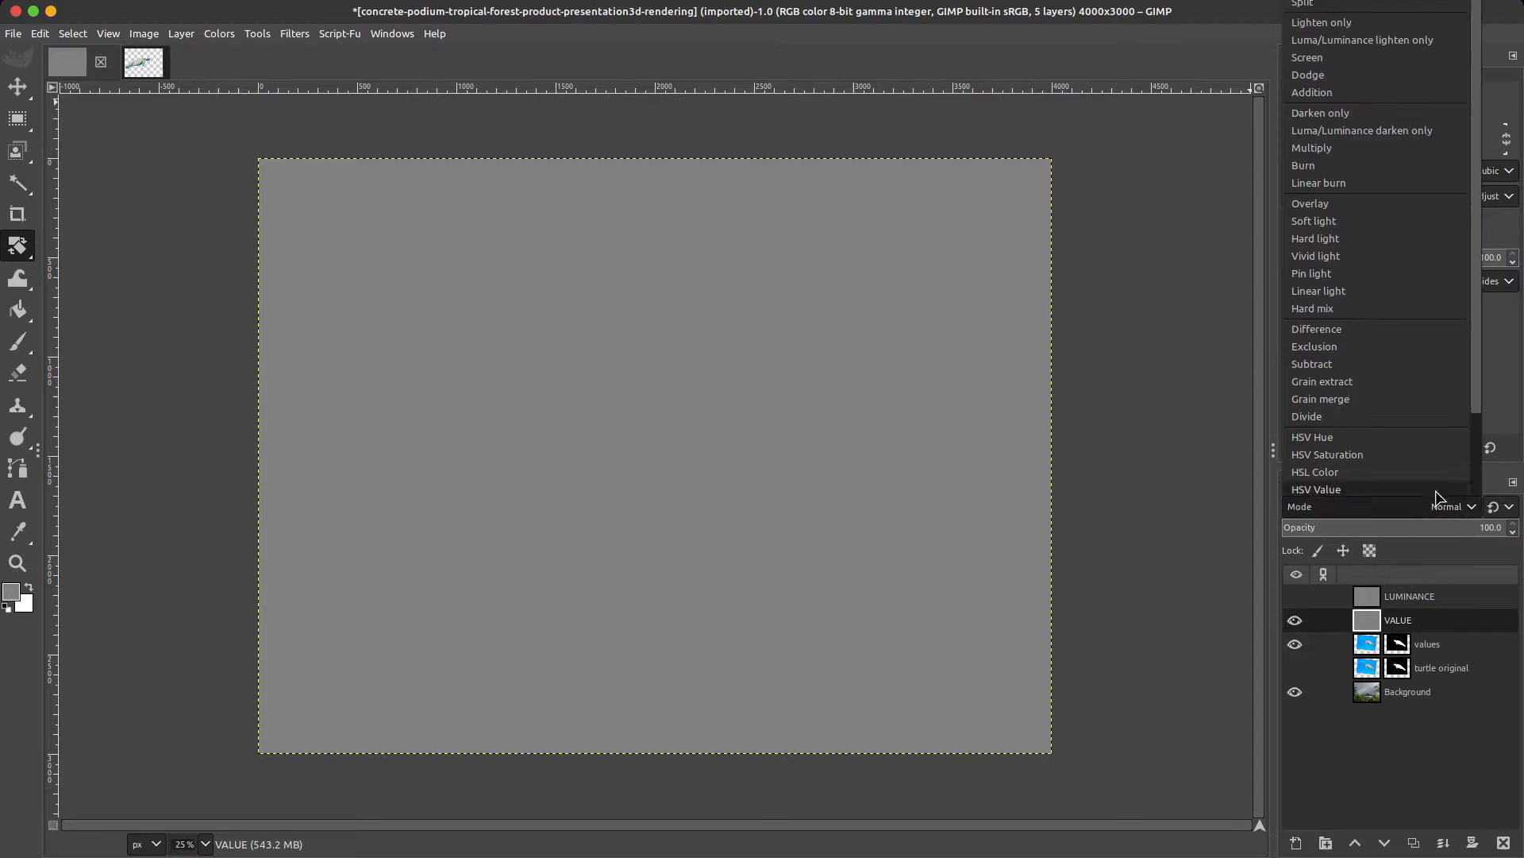
scroll(1409, 422, "down", 5)
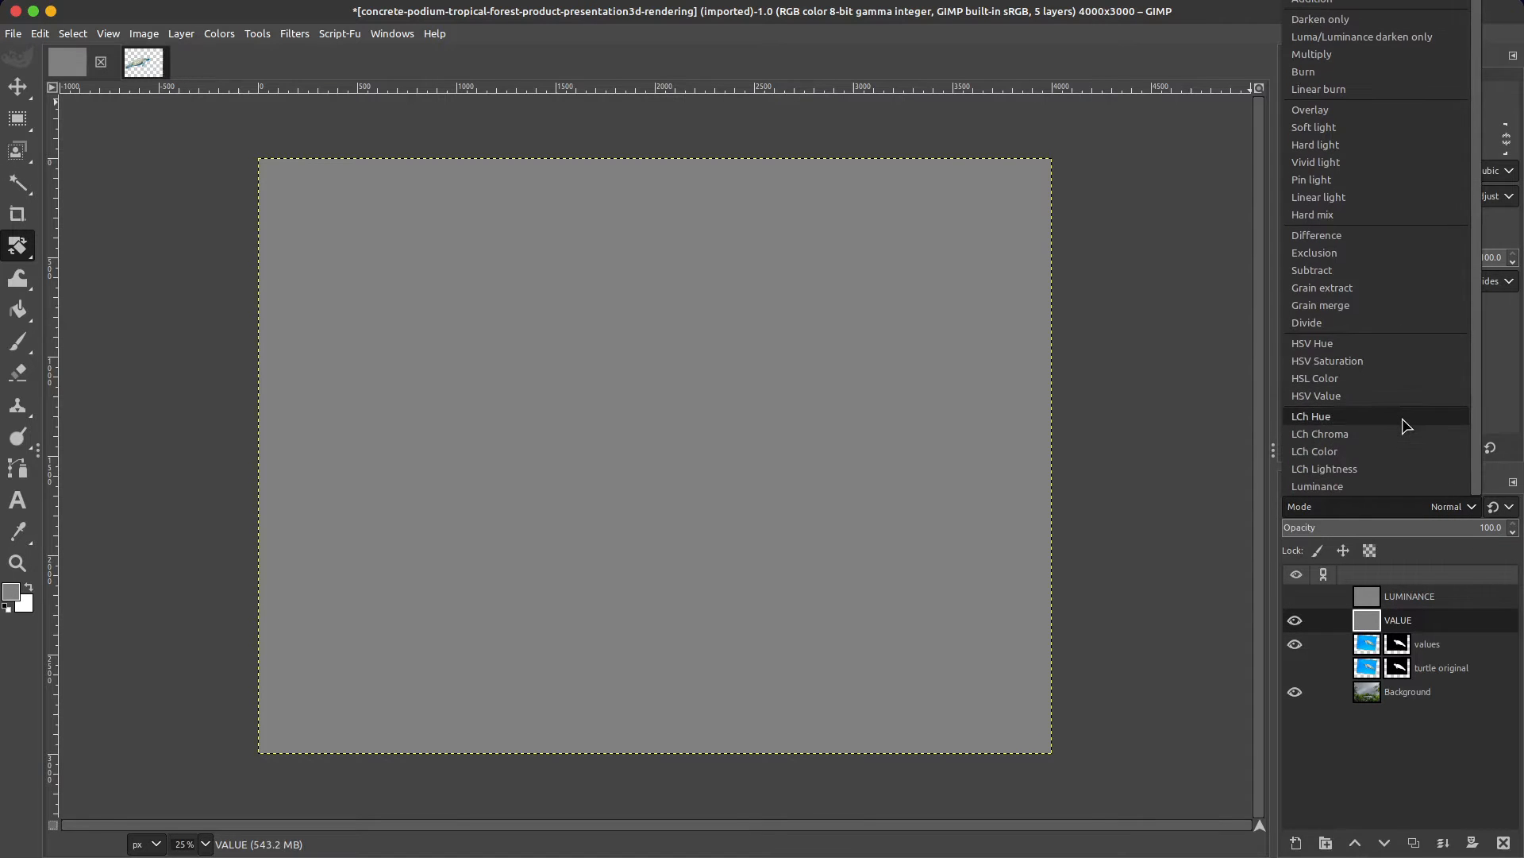
left_click(1349, 452)
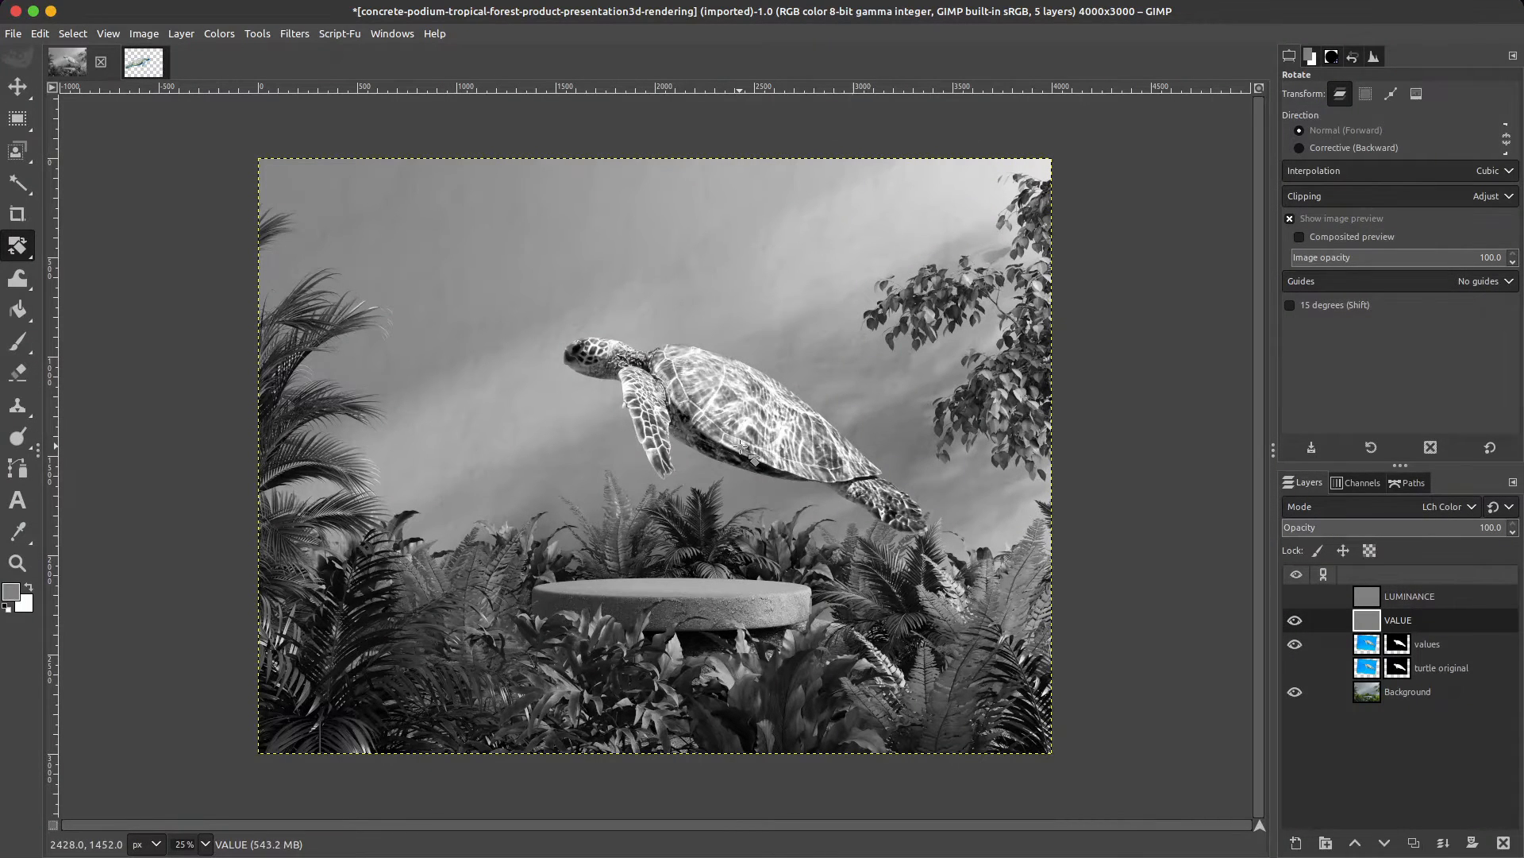
Step: Adjust Levels on the values layer's image to a low input of 17, gamma 1.00 and a high output of 189
left_click(1371, 643)
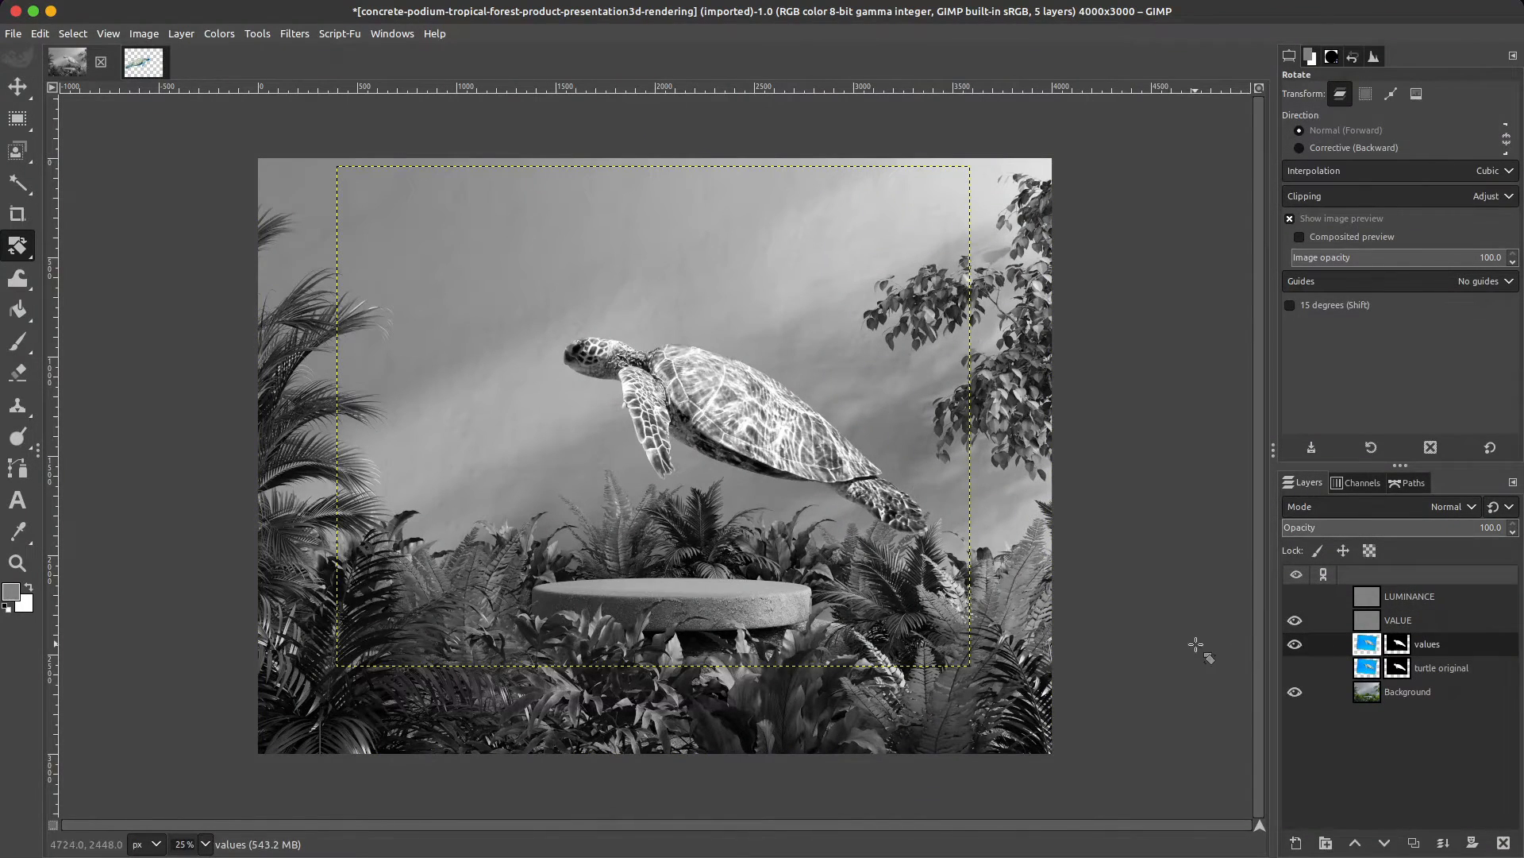
left_click(220, 34)
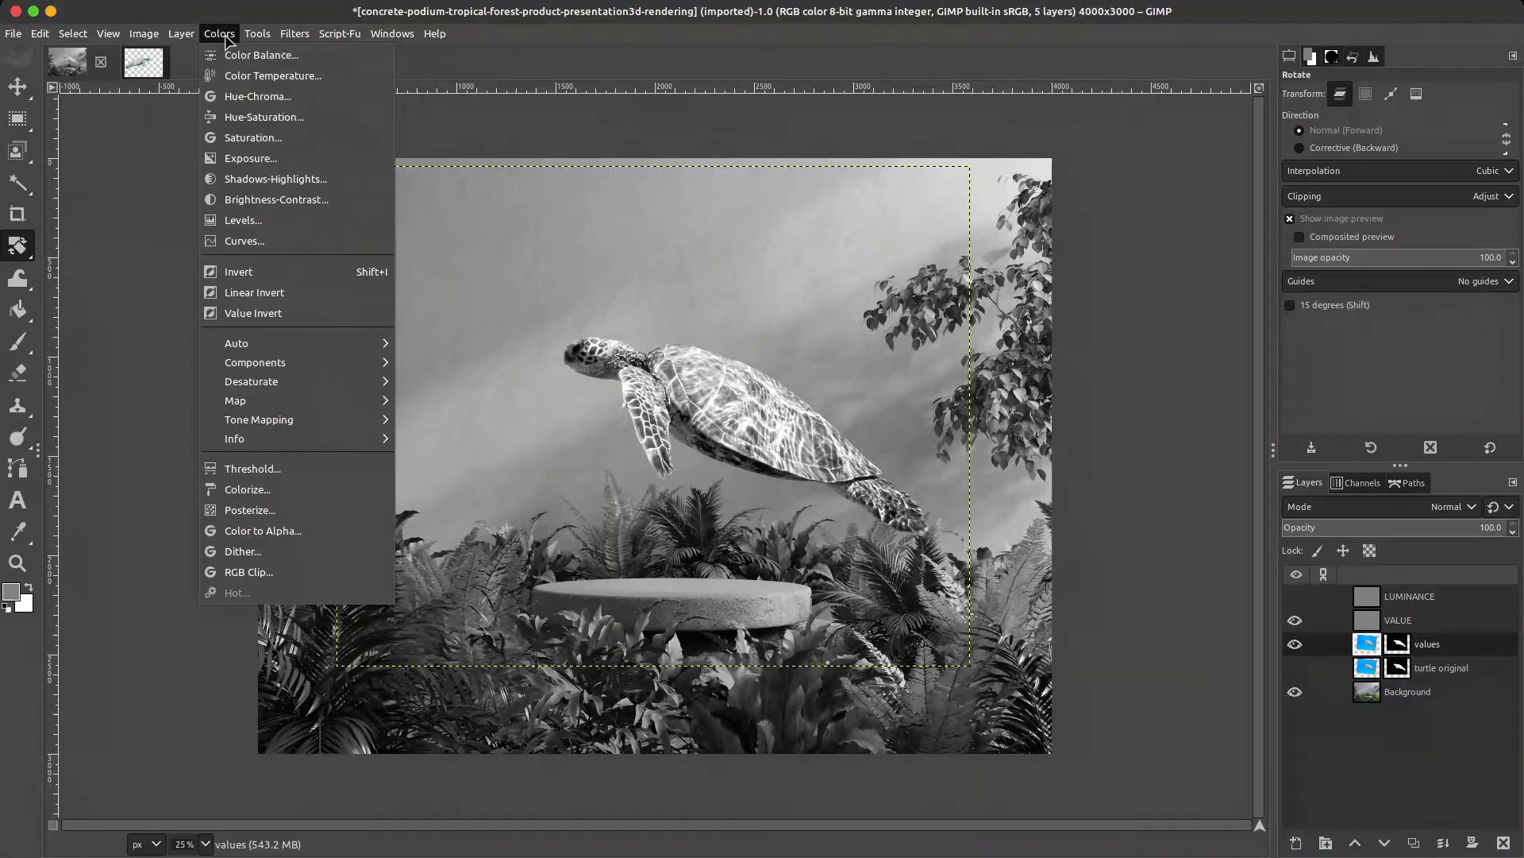
left_click(269, 220)
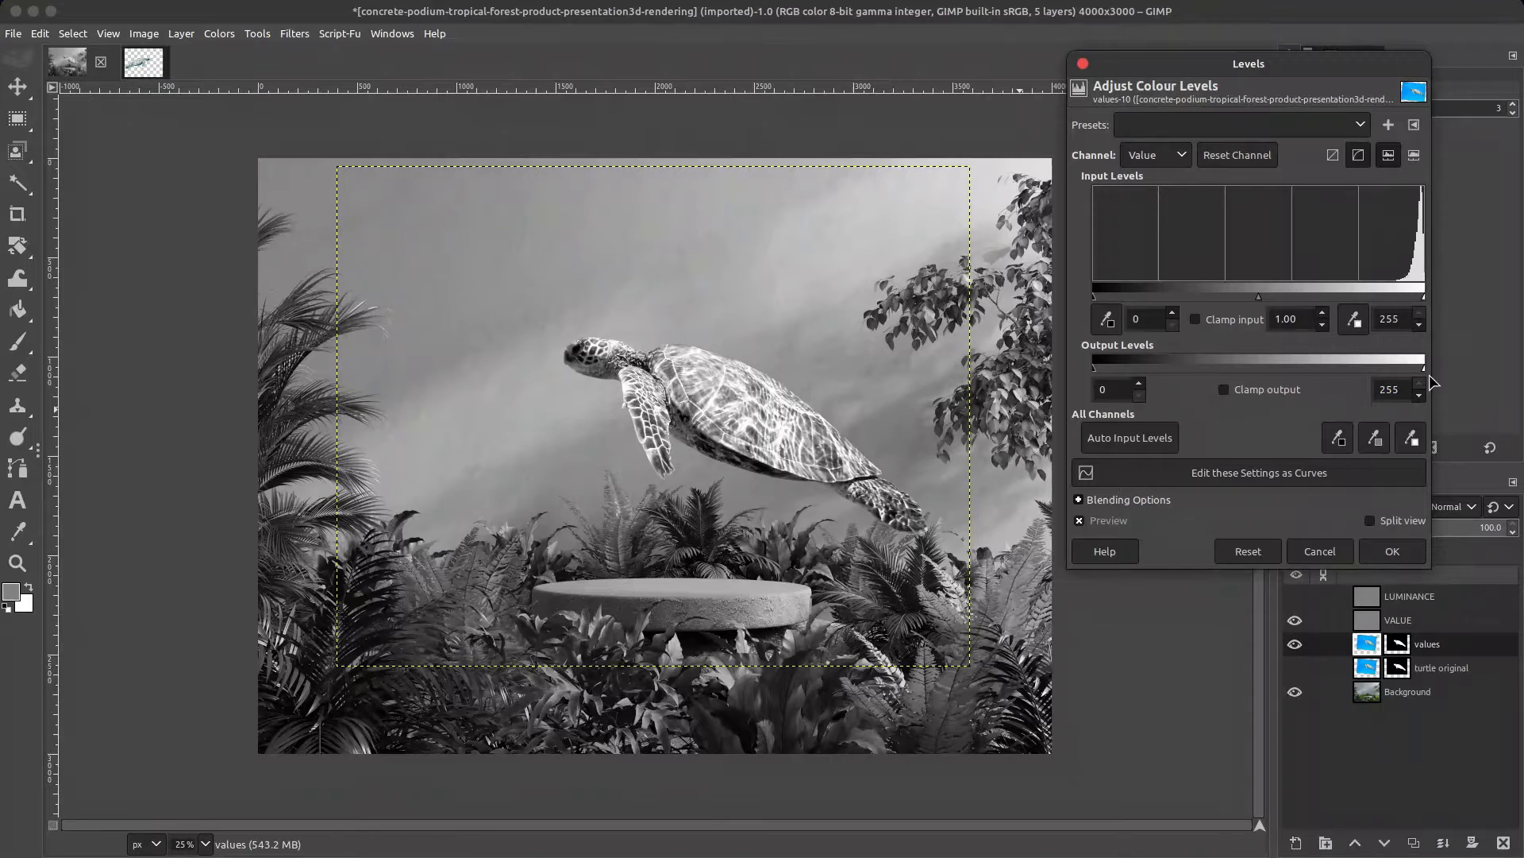
left_click_drag(1425, 372, 1382, 376)
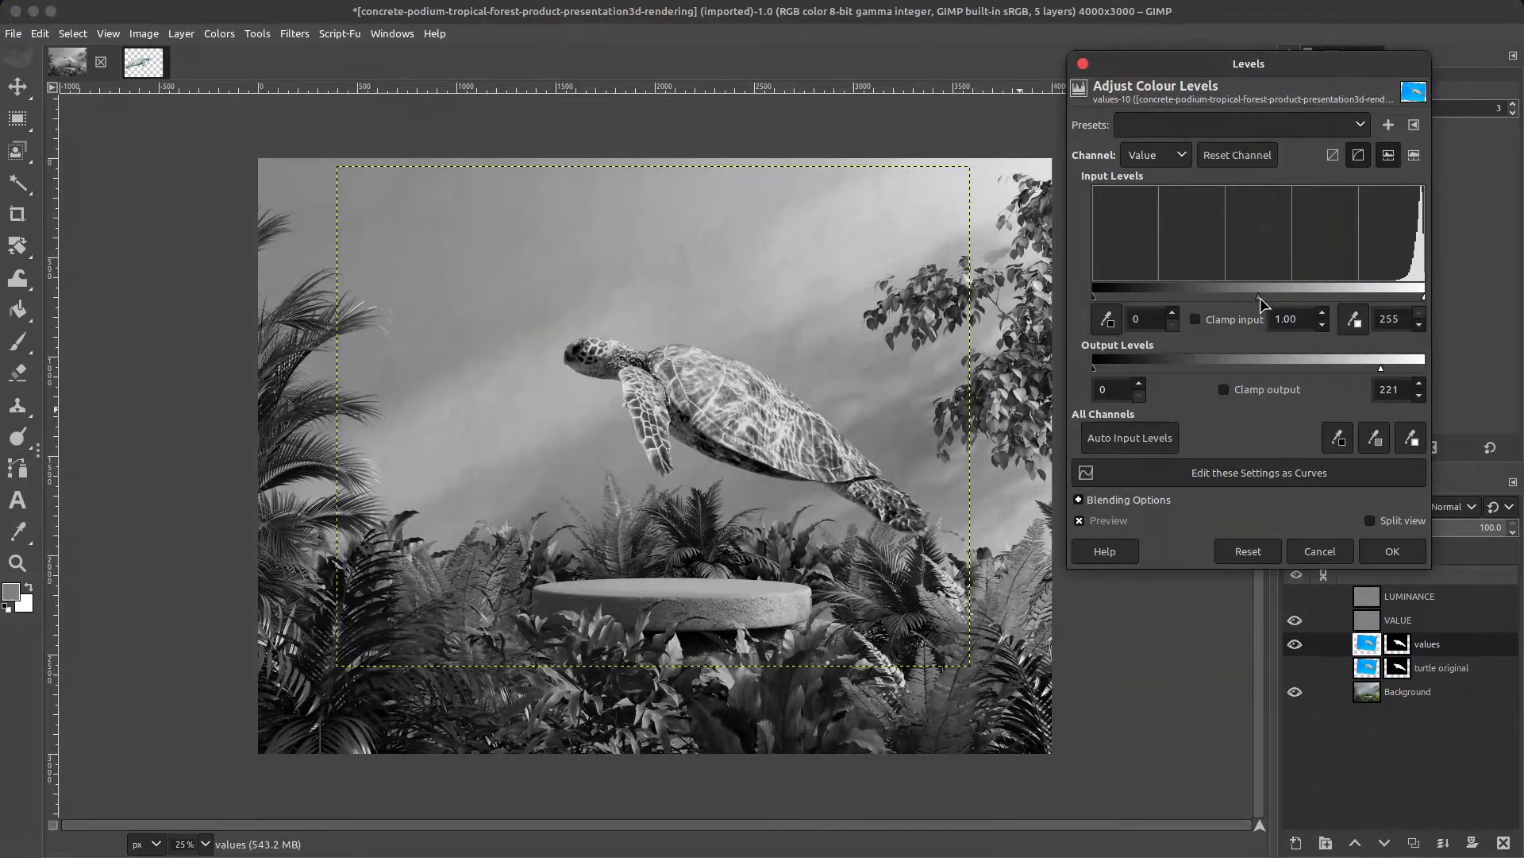
left_click_drag(1259, 303, 1267, 303)
left_click_drag(1374, 367, 1350, 370)
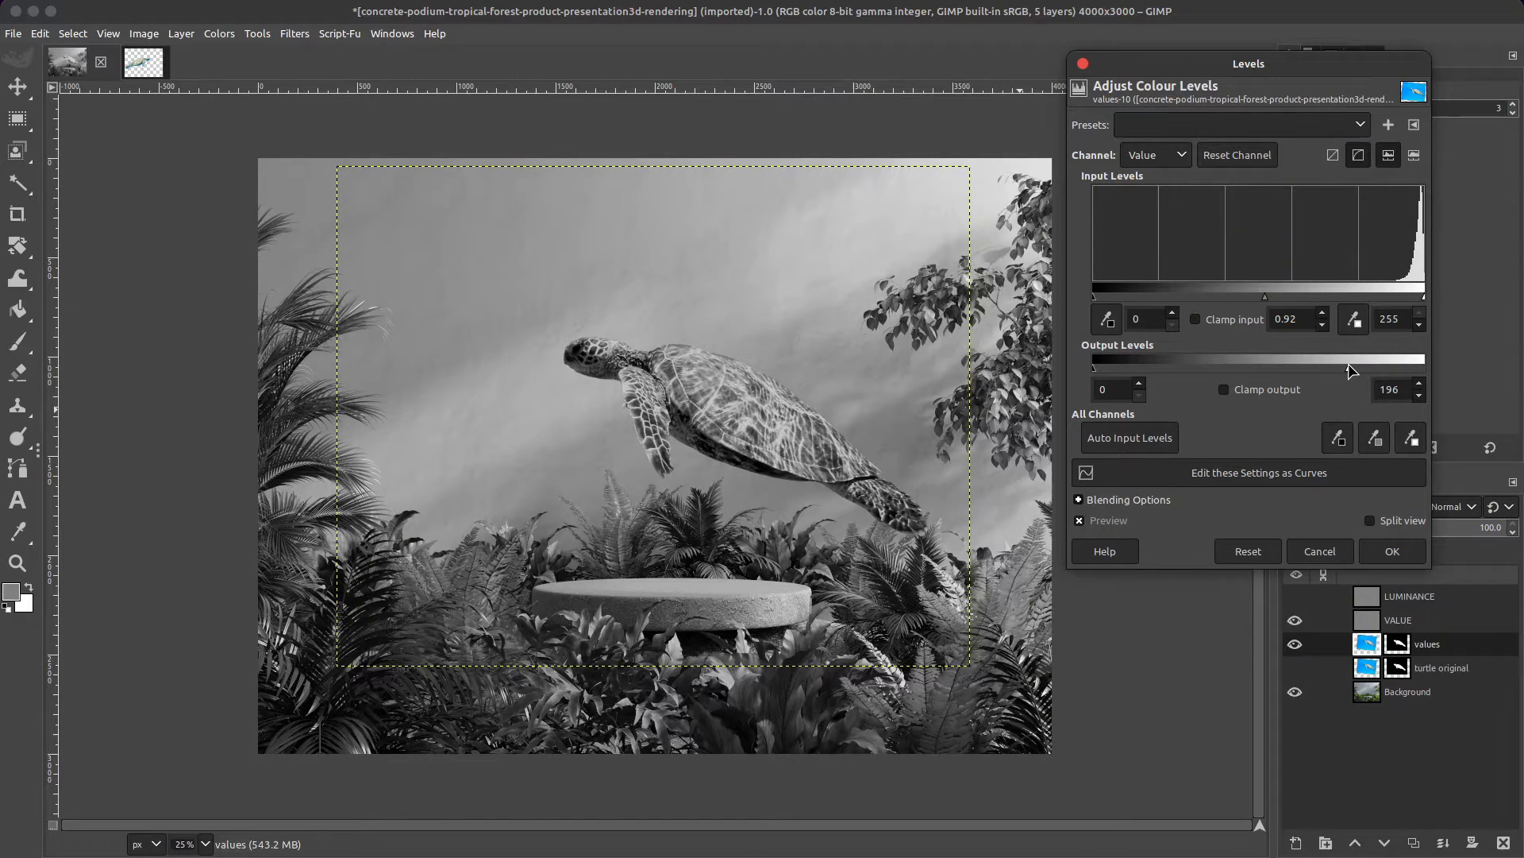
left_click_drag(1351, 369, 1368, 369)
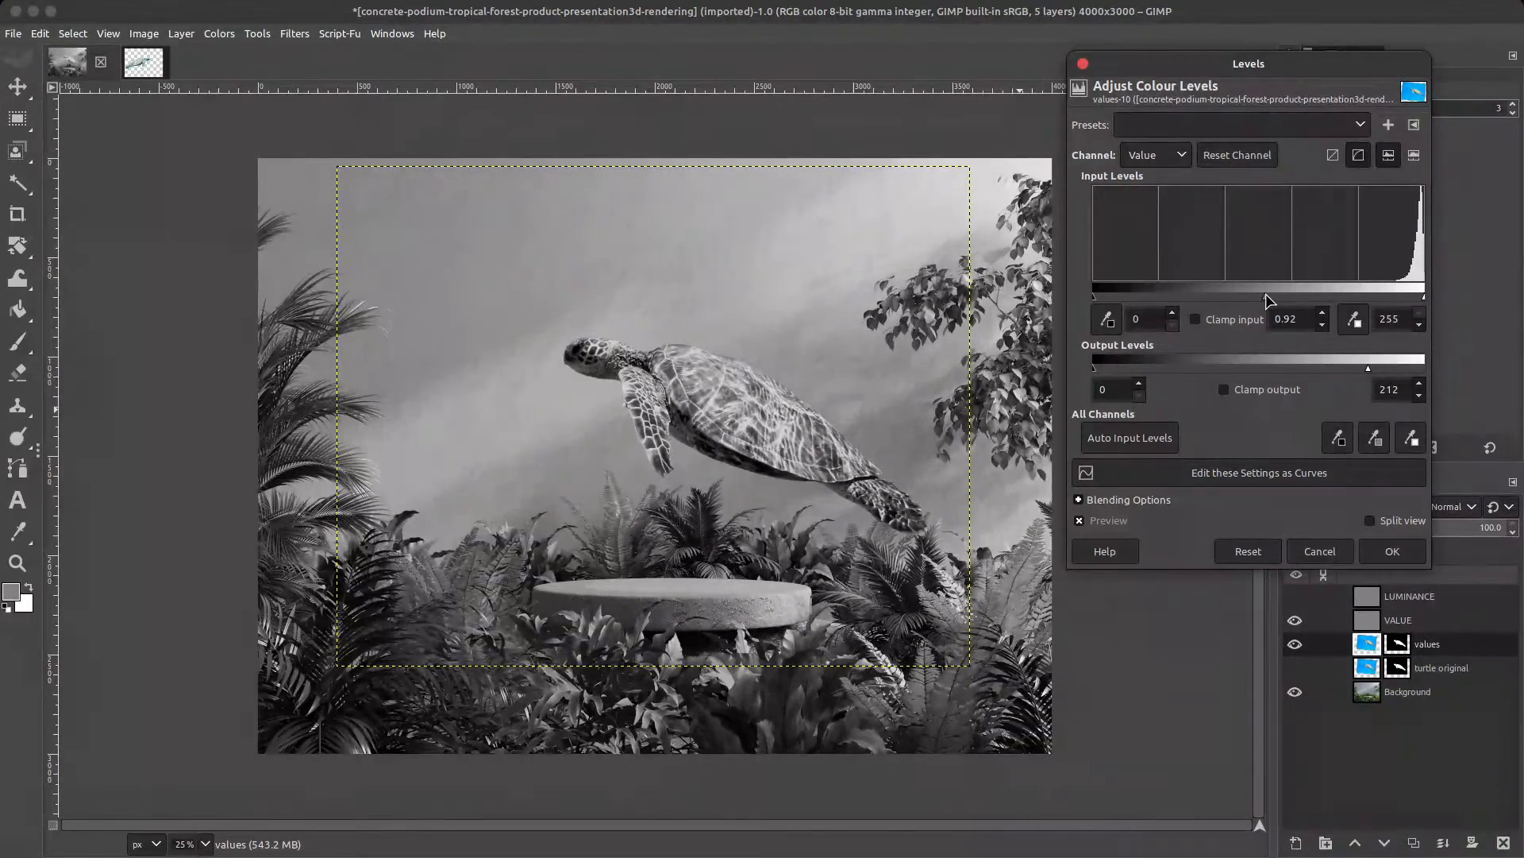
left_click_drag(1095, 296, 1114, 300)
mouse_move(1275, 300)
left_mouse_down()
mouse_move(1299, 301)
mouse_move(1272, 302)
left_mouse_up()
left_click_drag(1368, 370, 1339, 369)
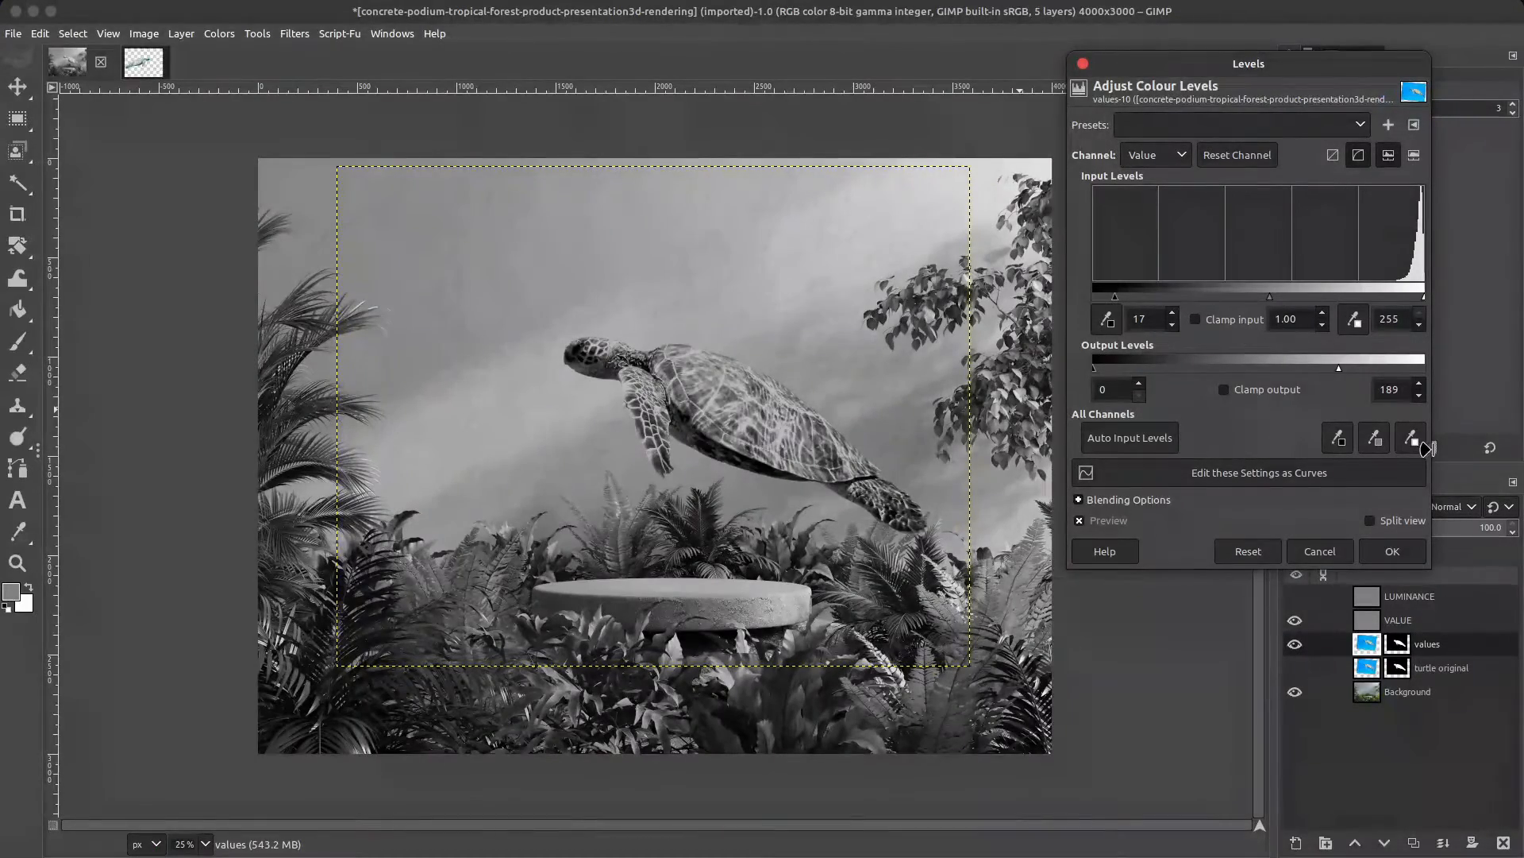
Step: Hide the VALUE layer and compare the turtle's brightness with its surroundings, with the Levels preview off and on
left_click(1295, 620)
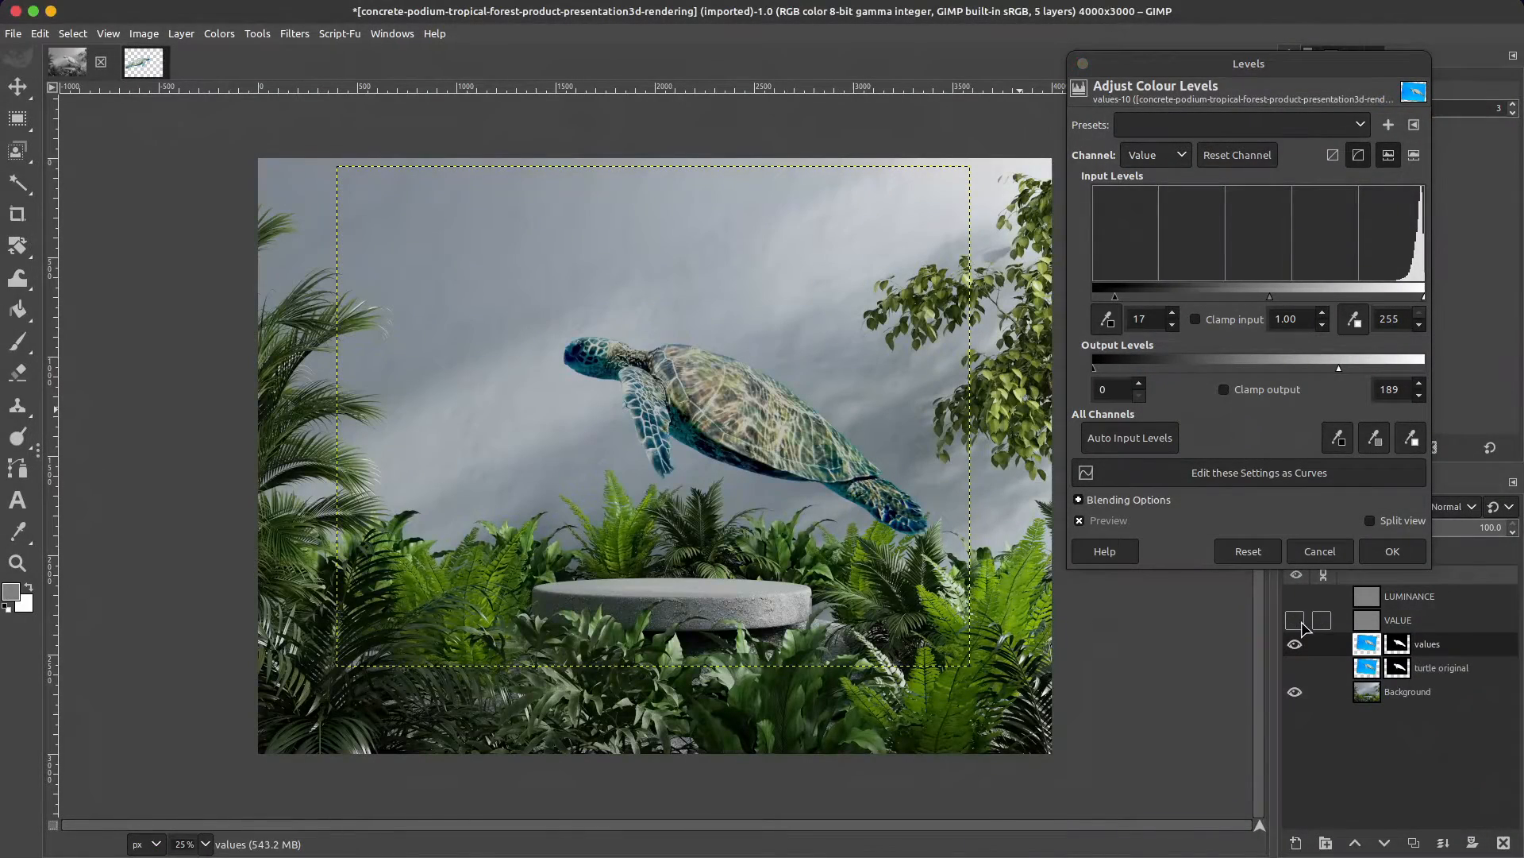
left_click(1079, 521)
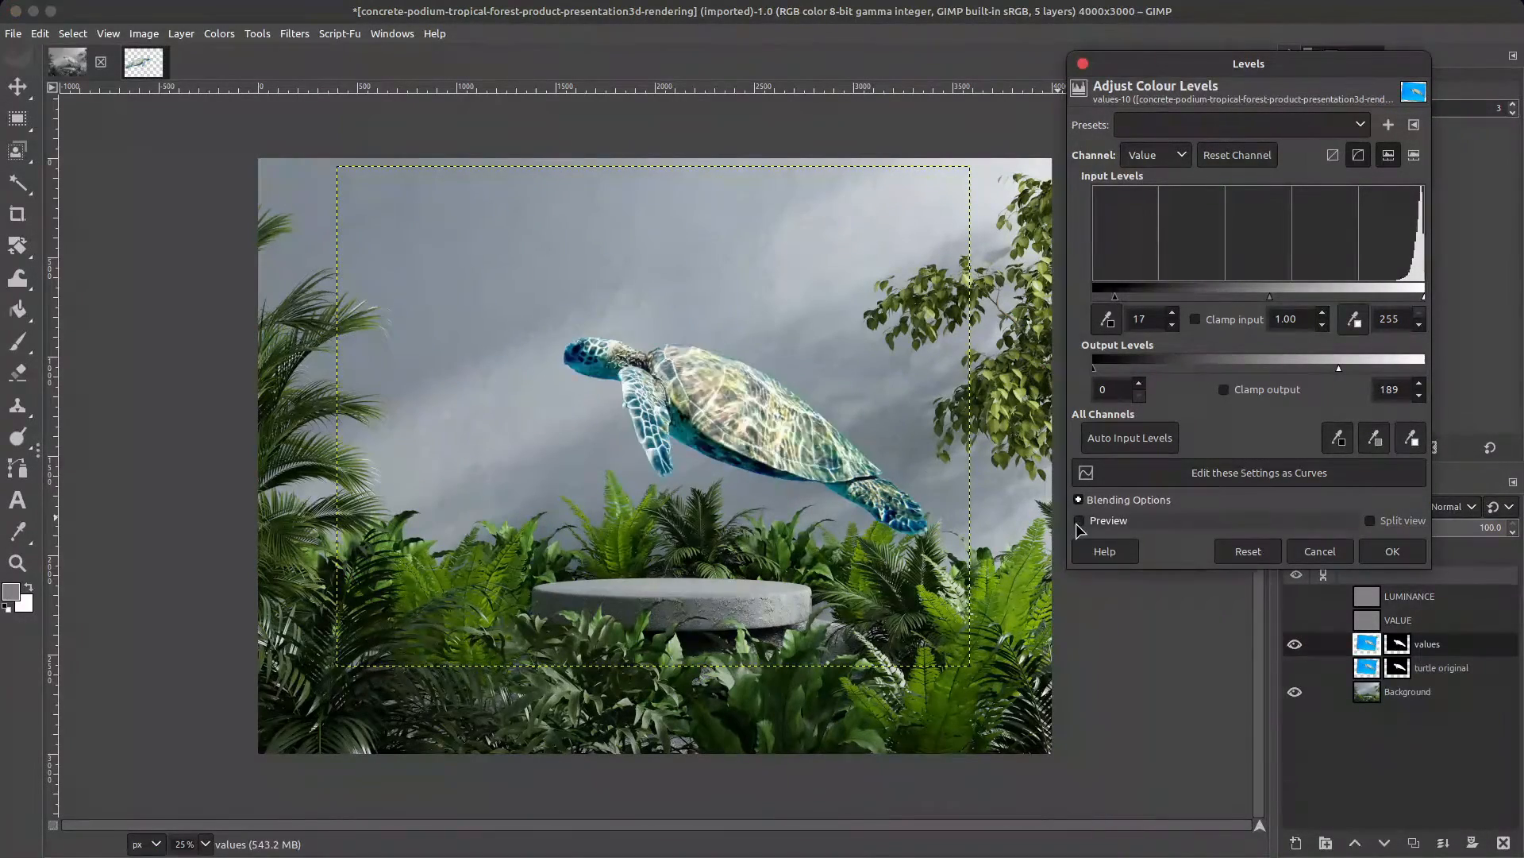
left_click(1080, 526)
scroll(834, 510, "down", 3)
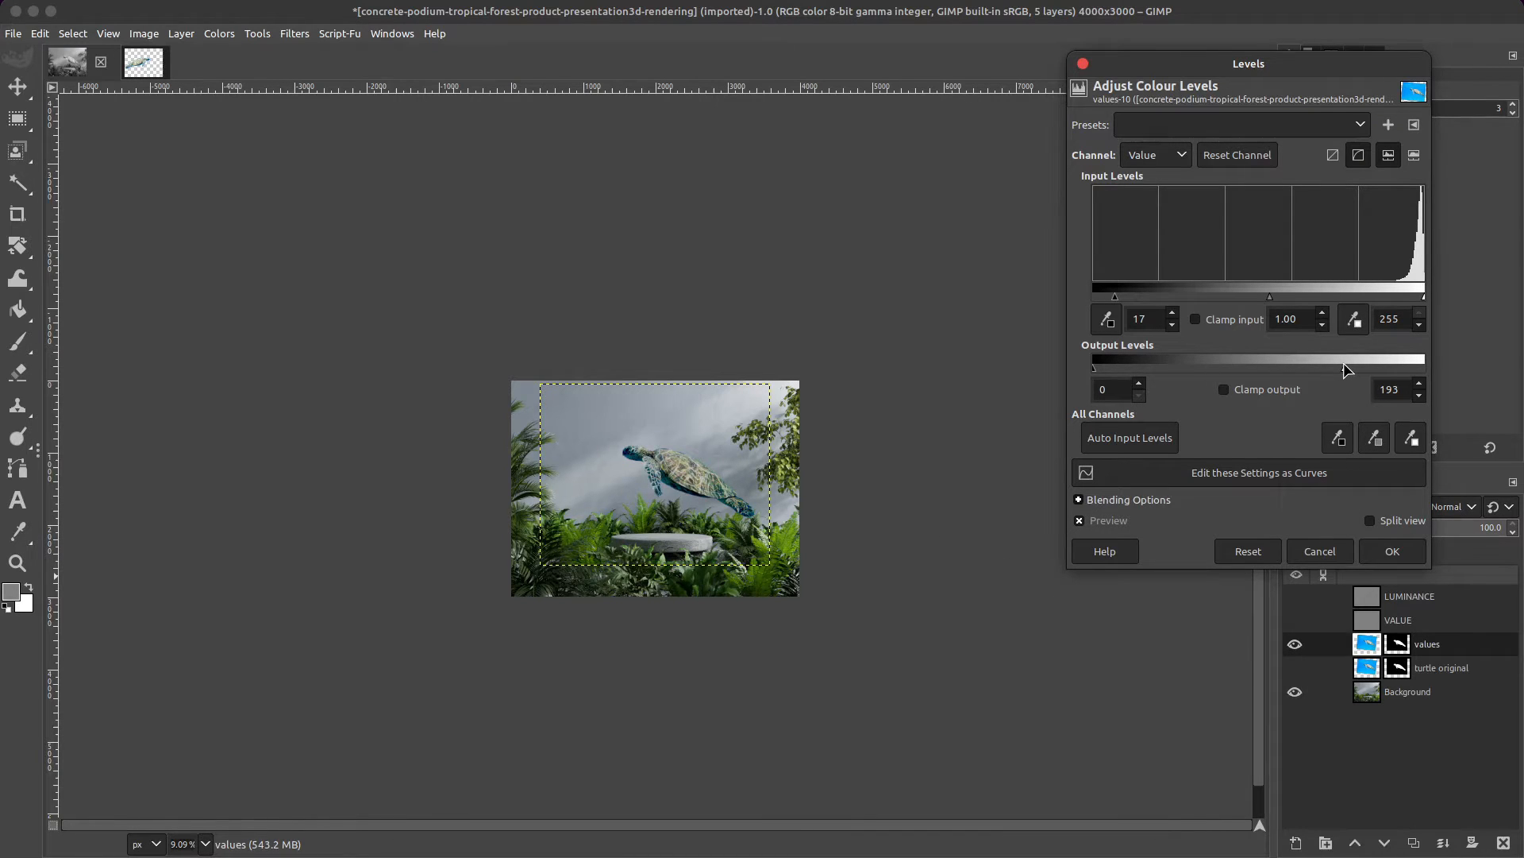
Step: Apply the Levels adjustment with a high output of 193 to the values layer's image
left_click(1399, 550)
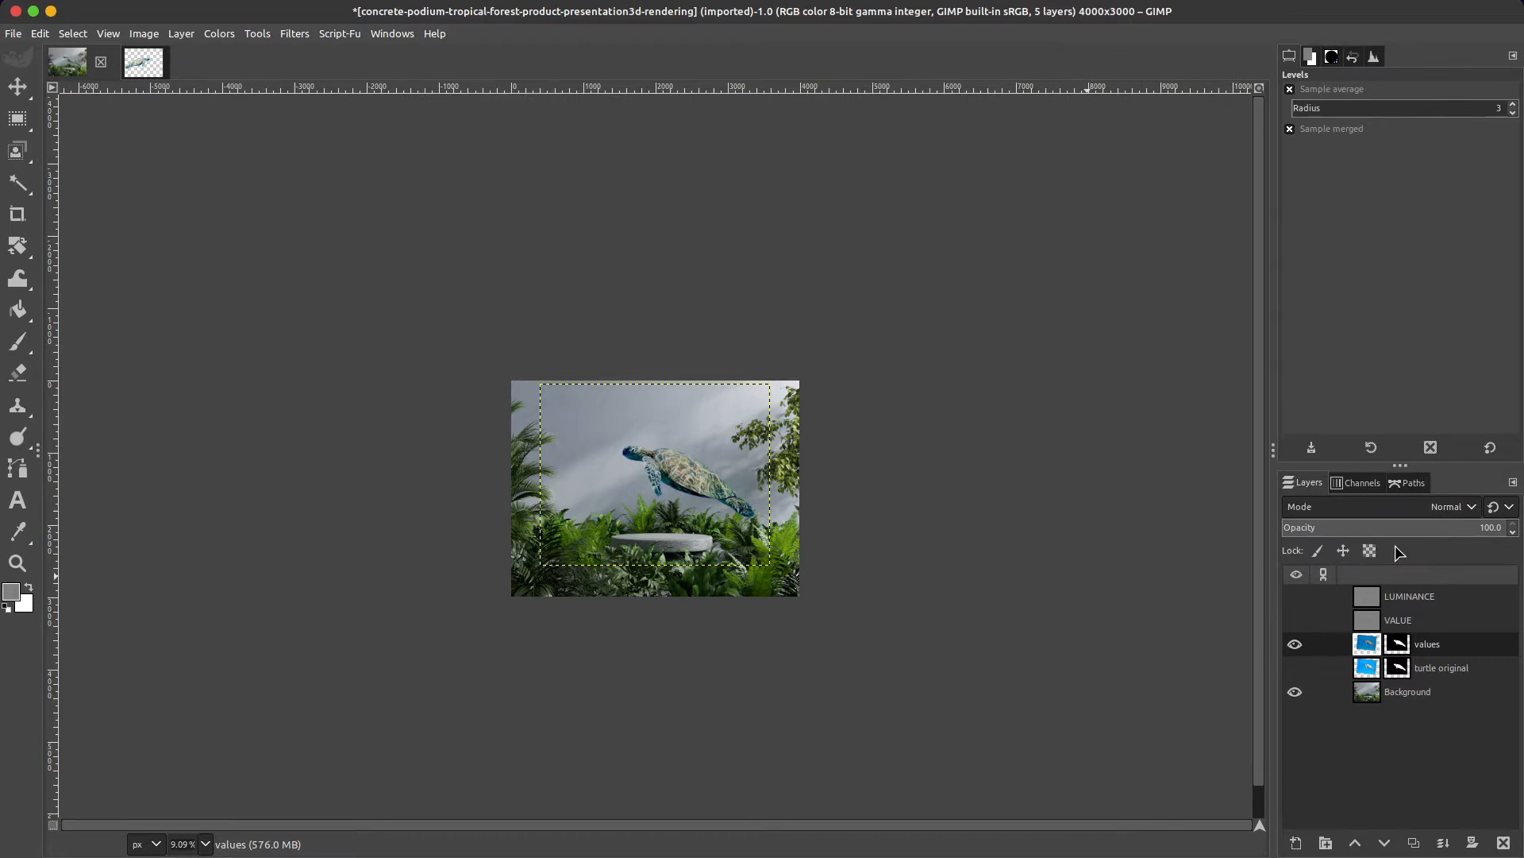
scroll(699, 488, "up", 2)
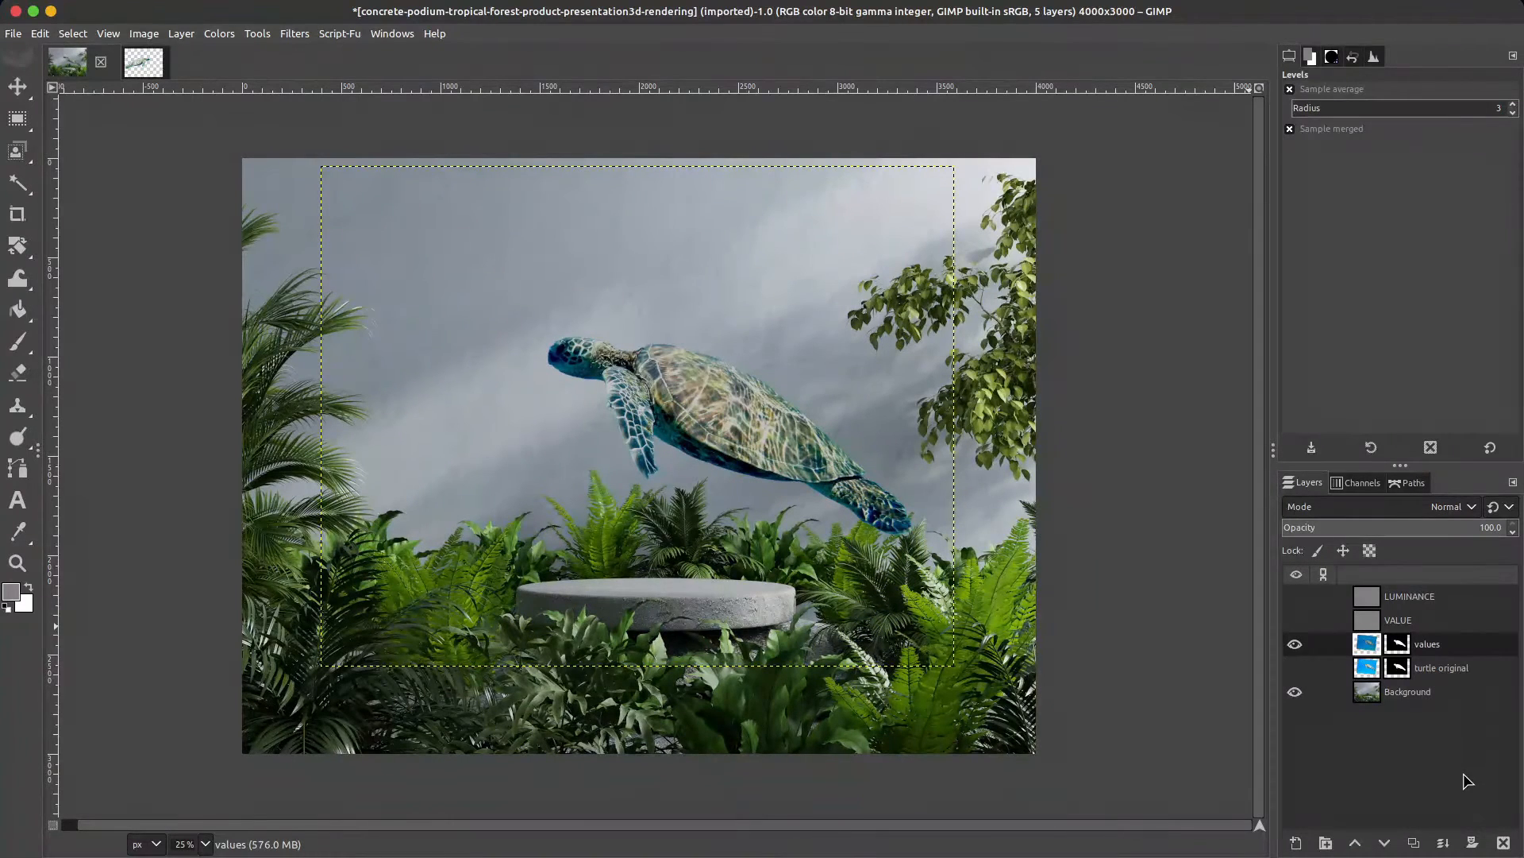
Step: Duplicate the values layer, rename the copy "colors" and hide the values layer
left_click(1415, 843)
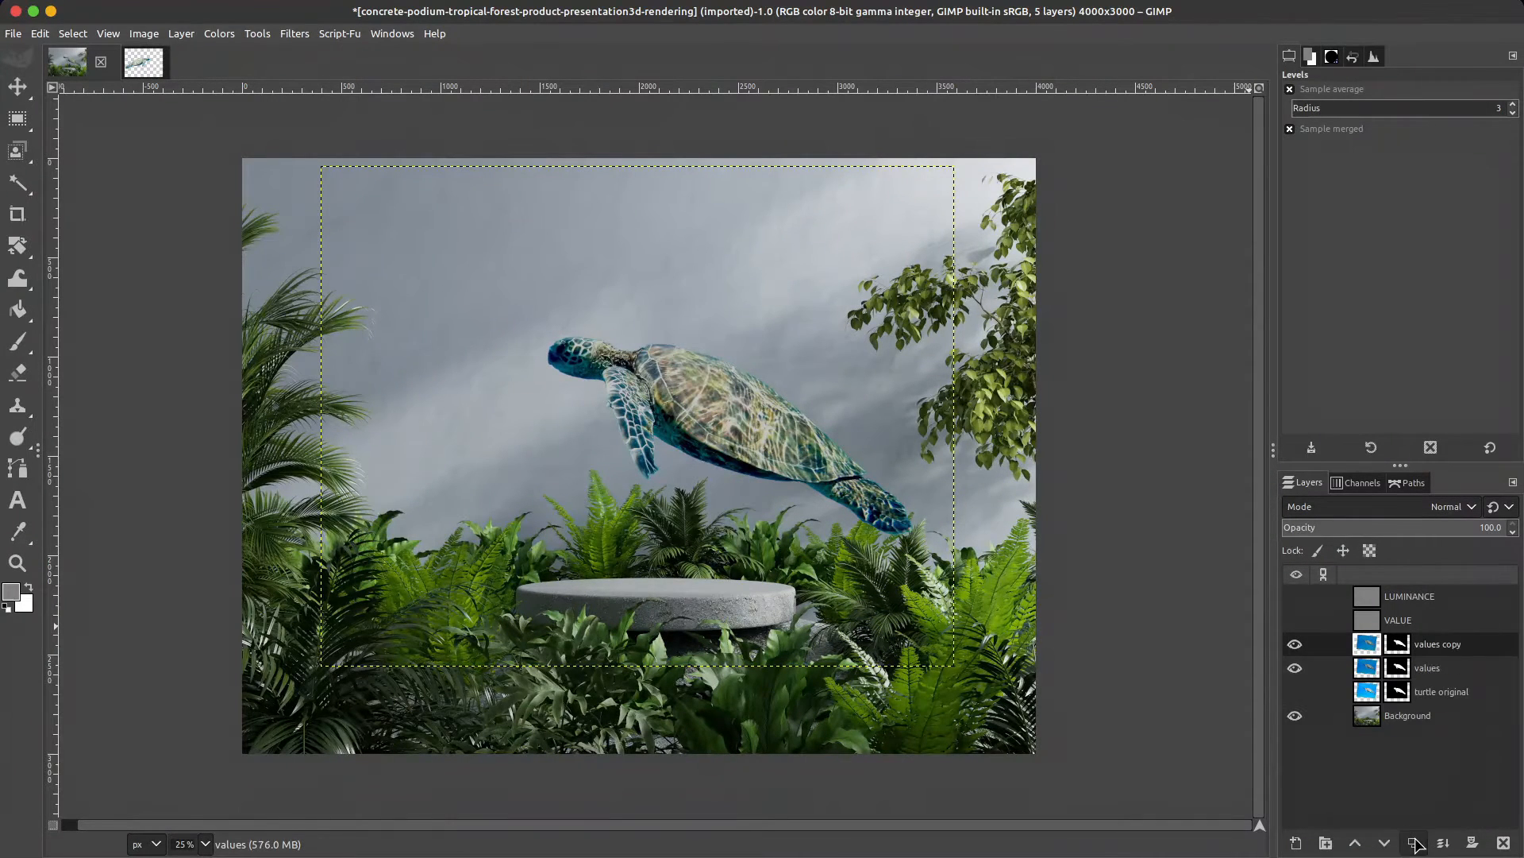
double_click(1429, 644)
type("color")
key("Return")
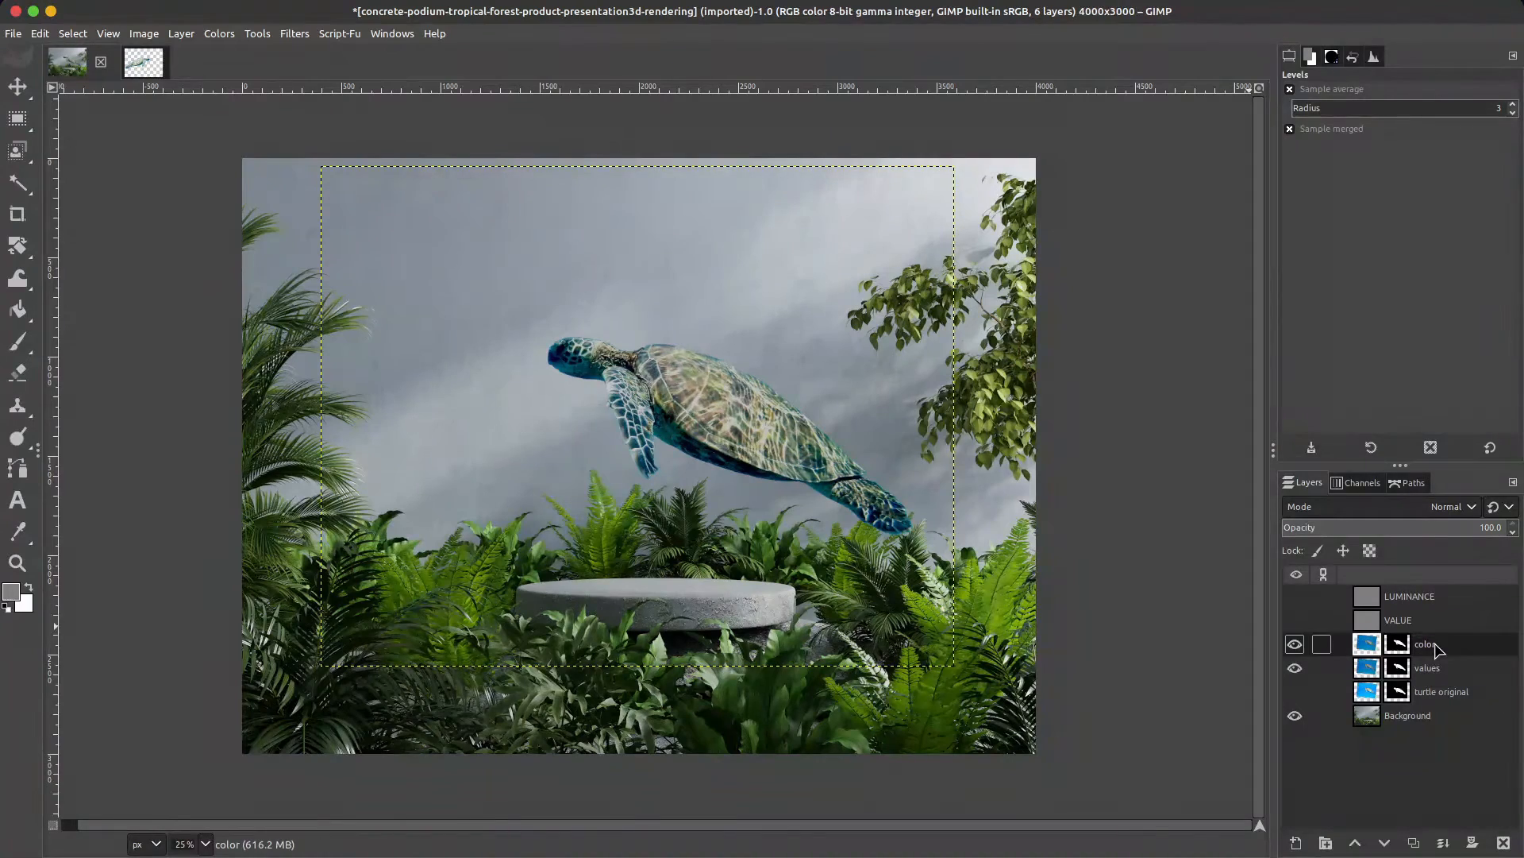
double_click(1447, 644)
key("Return")
left_click(1295, 668)
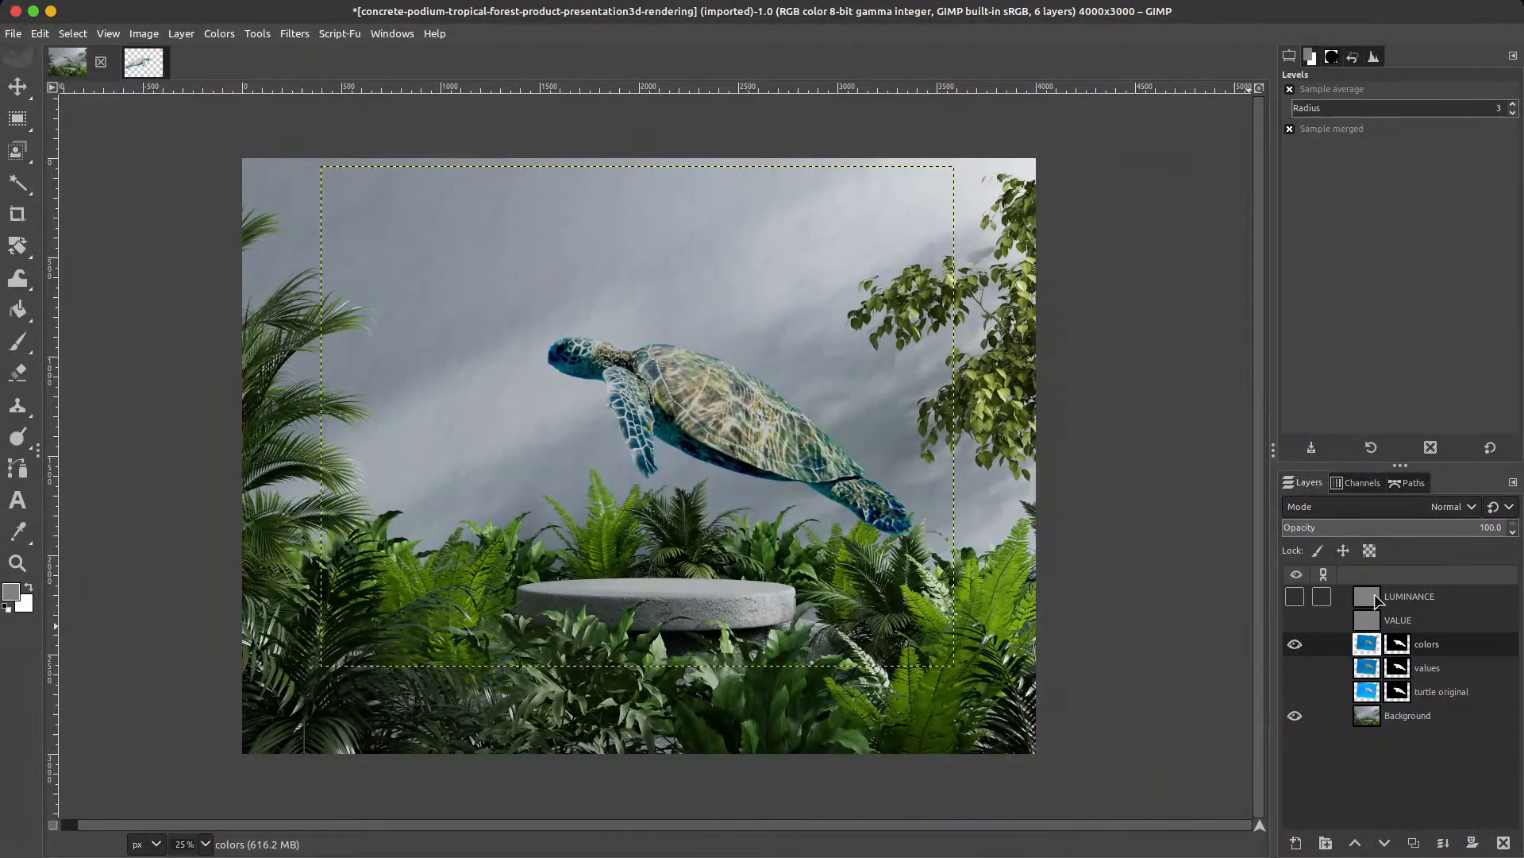
Step: Set the LUMINANCE layer's blend mode to Luminance and make the layer visible
left_click(1378, 604)
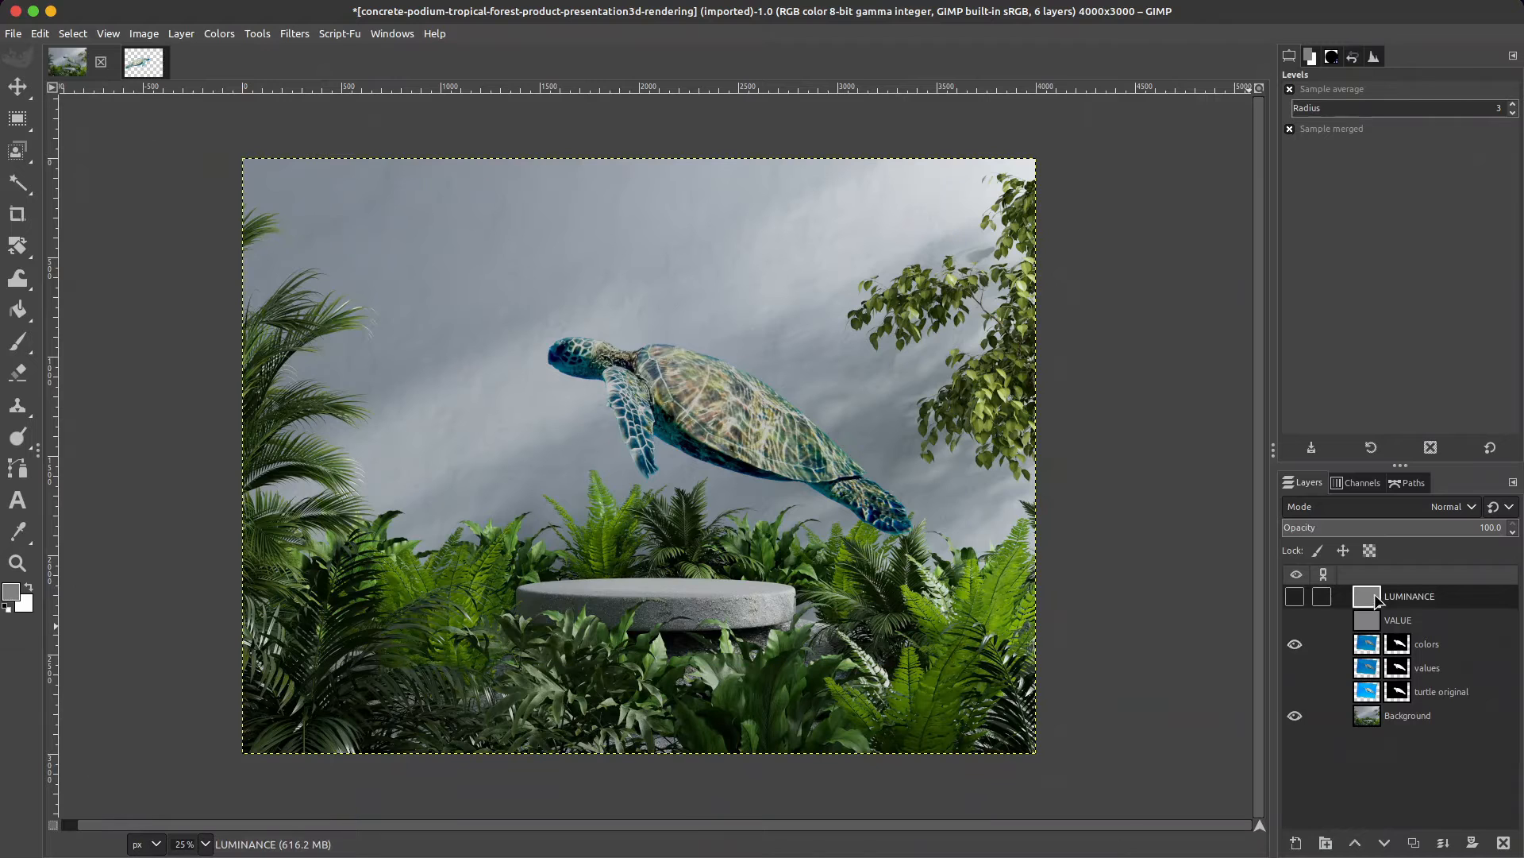
left_click(1441, 505)
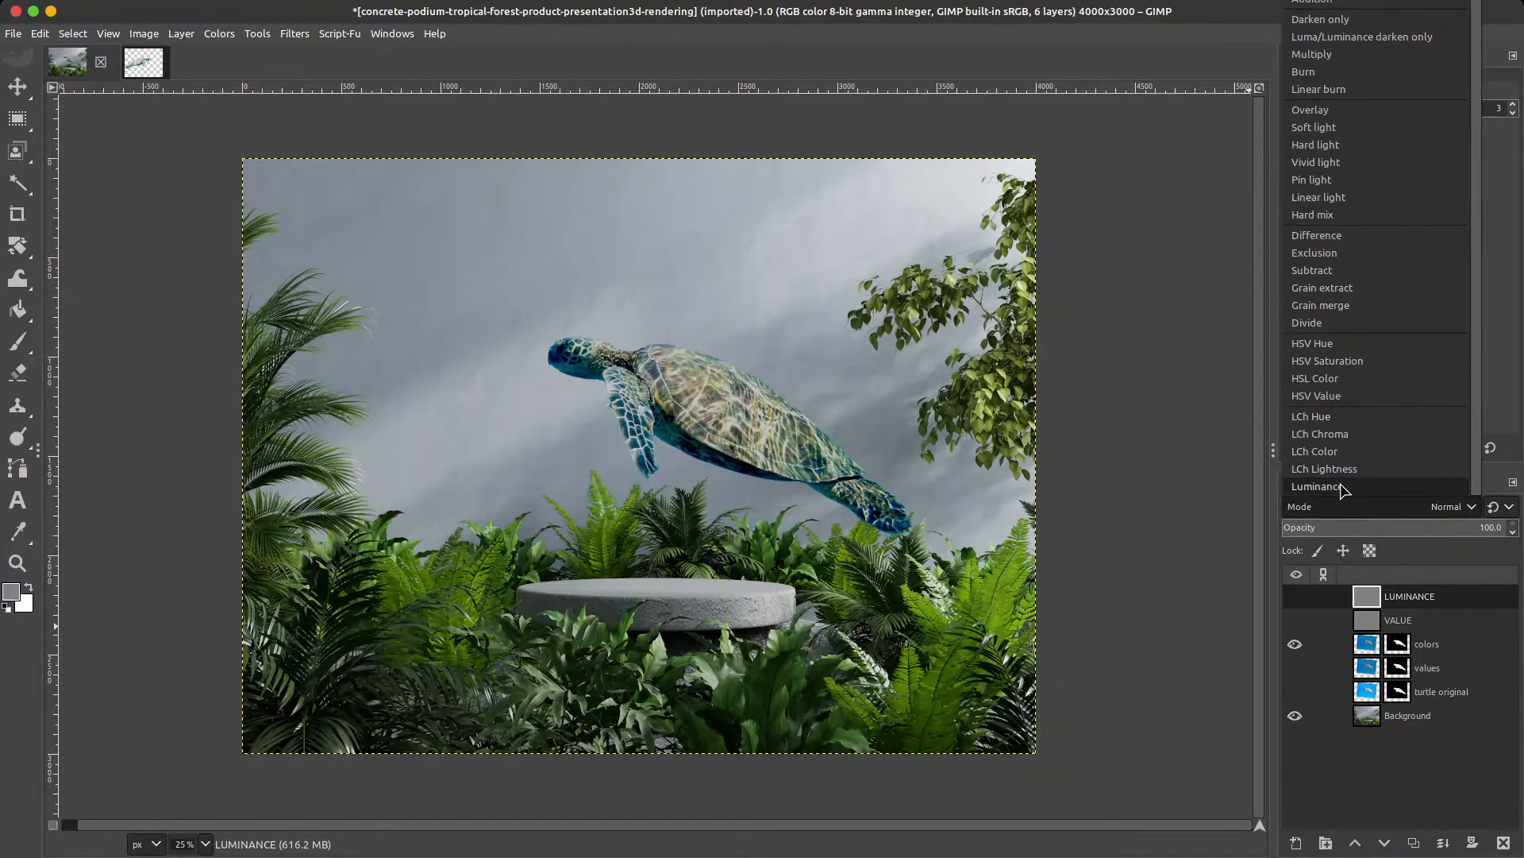
left_click(1376, 486)
left_click(1295, 597)
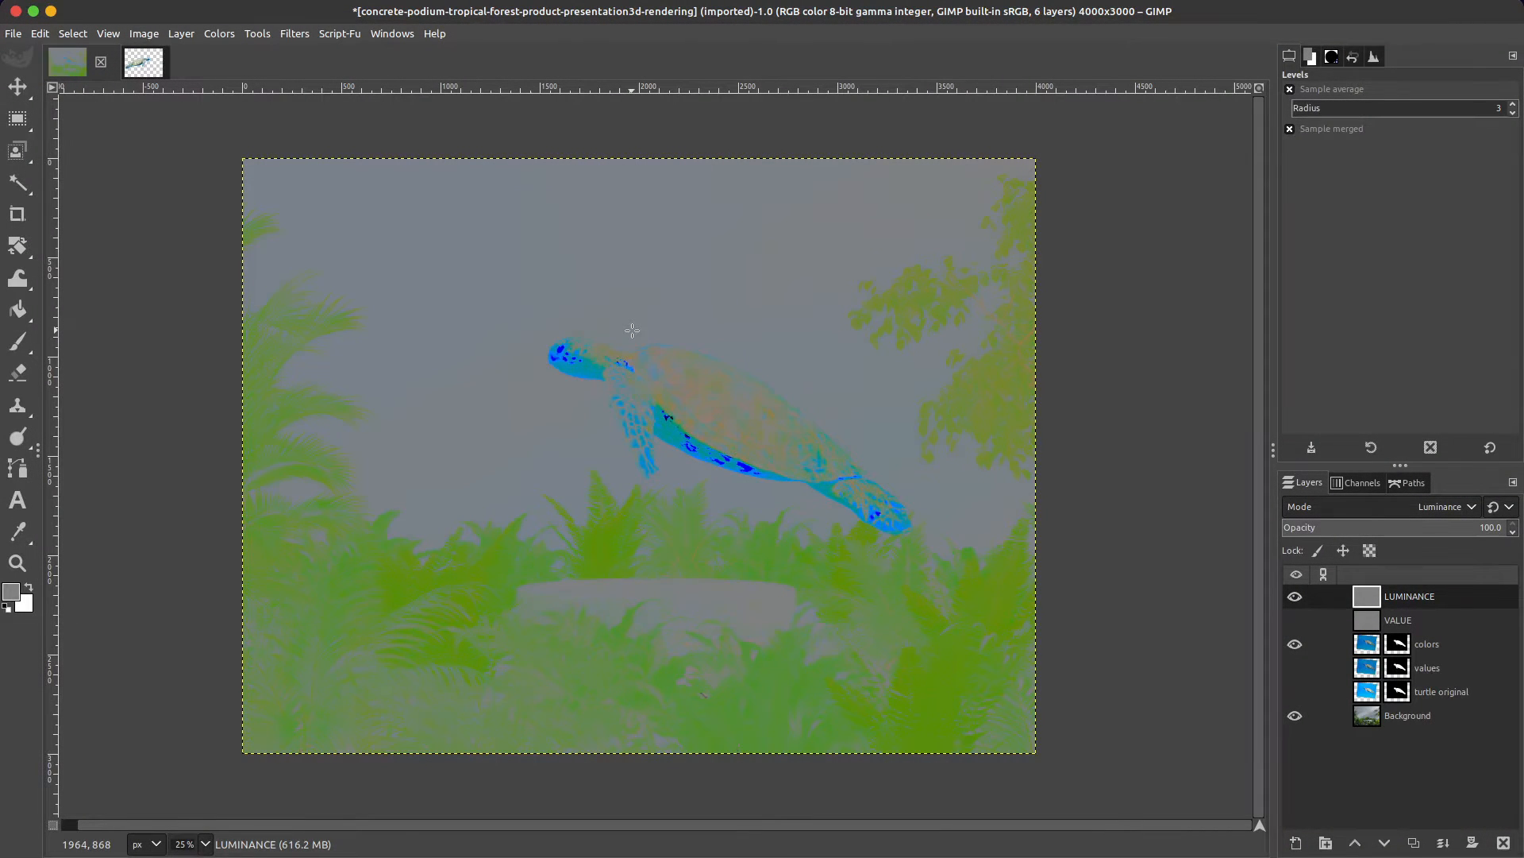
Step: Hide the LUMINANCE layer and open the Levels adjustment for the colors layer's image
left_click(1372, 644)
left_click(1295, 596)
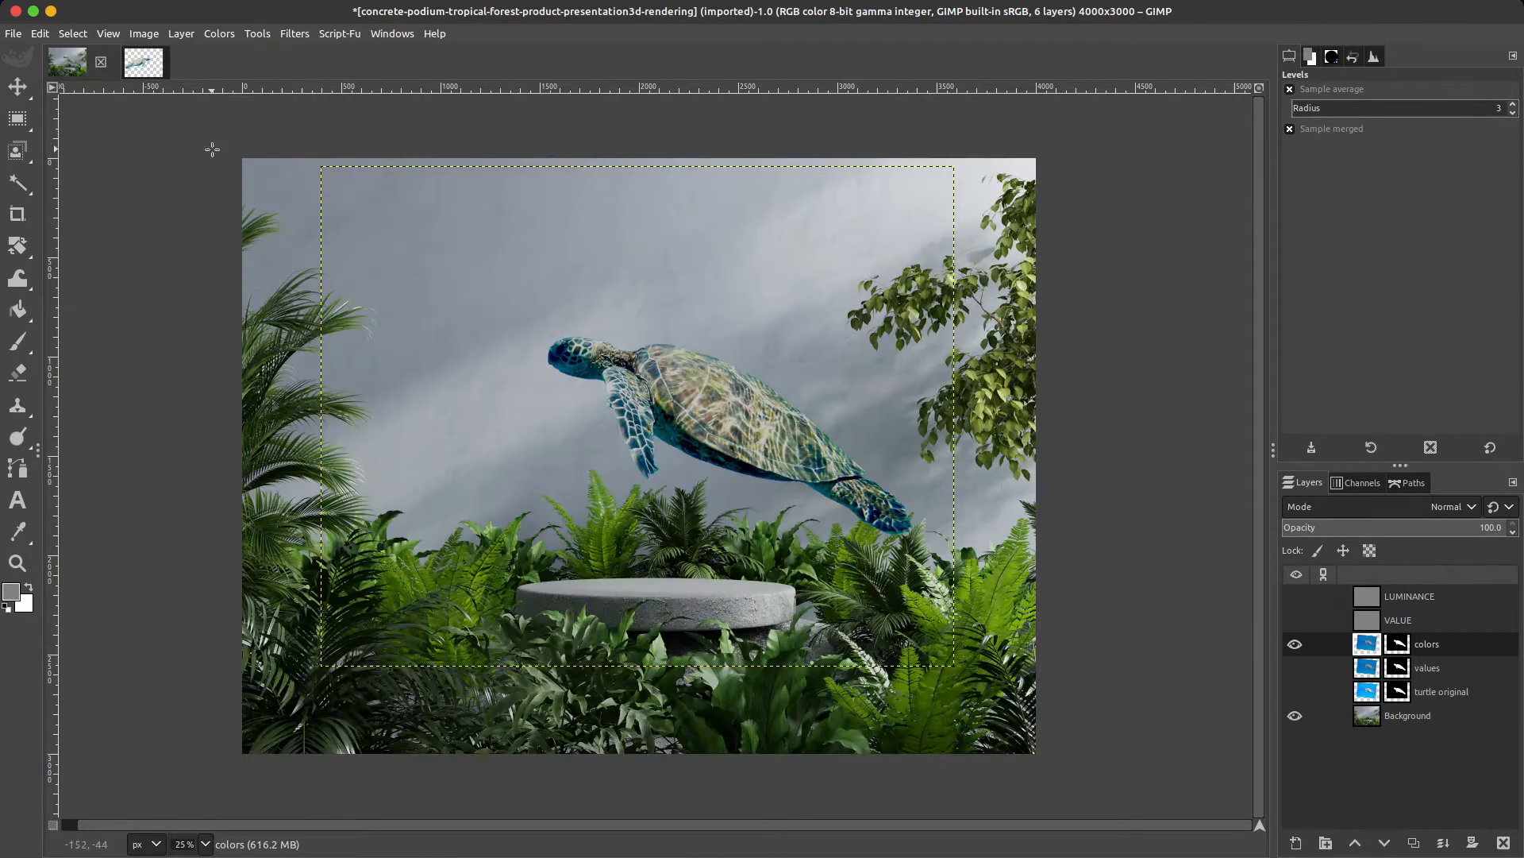
left_click(220, 35)
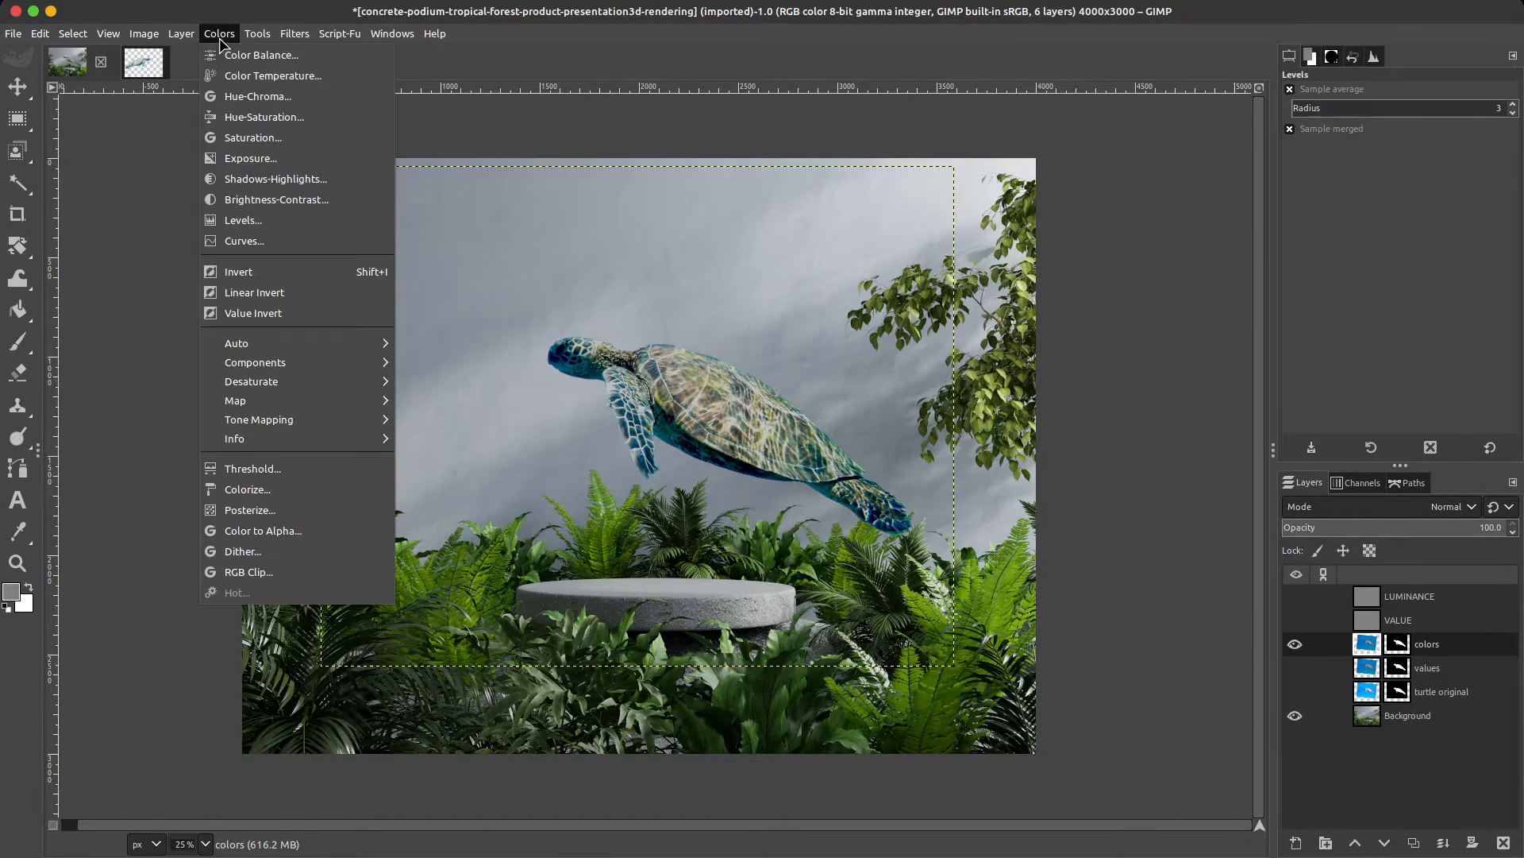
left_click(289, 216)
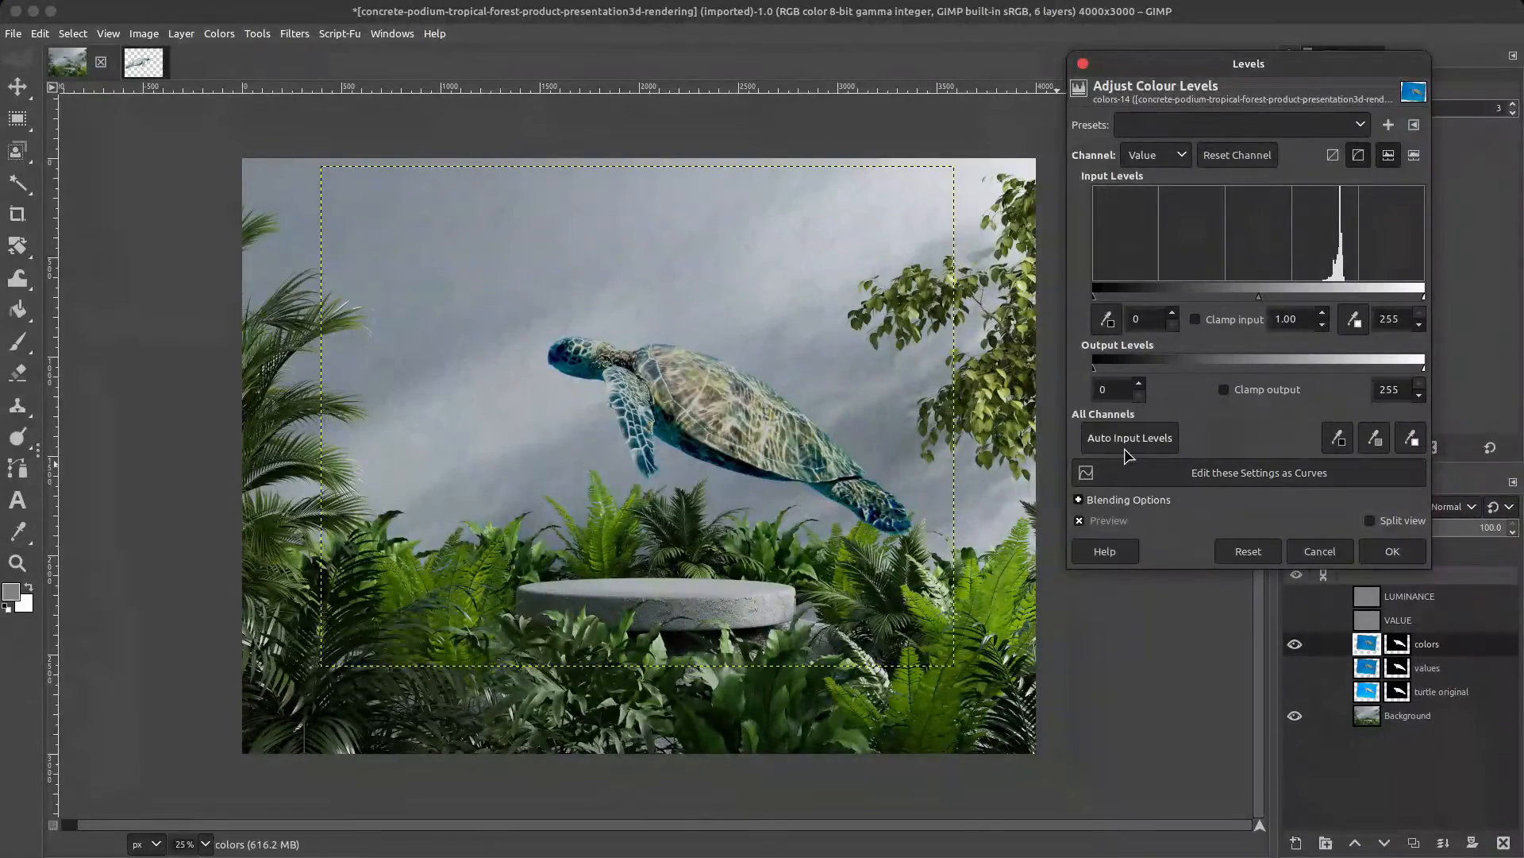
Step: Try automatic input levels on the colors layer and inspect the resulting Red, Green and Blue channel settings
left_click(1174, 442)
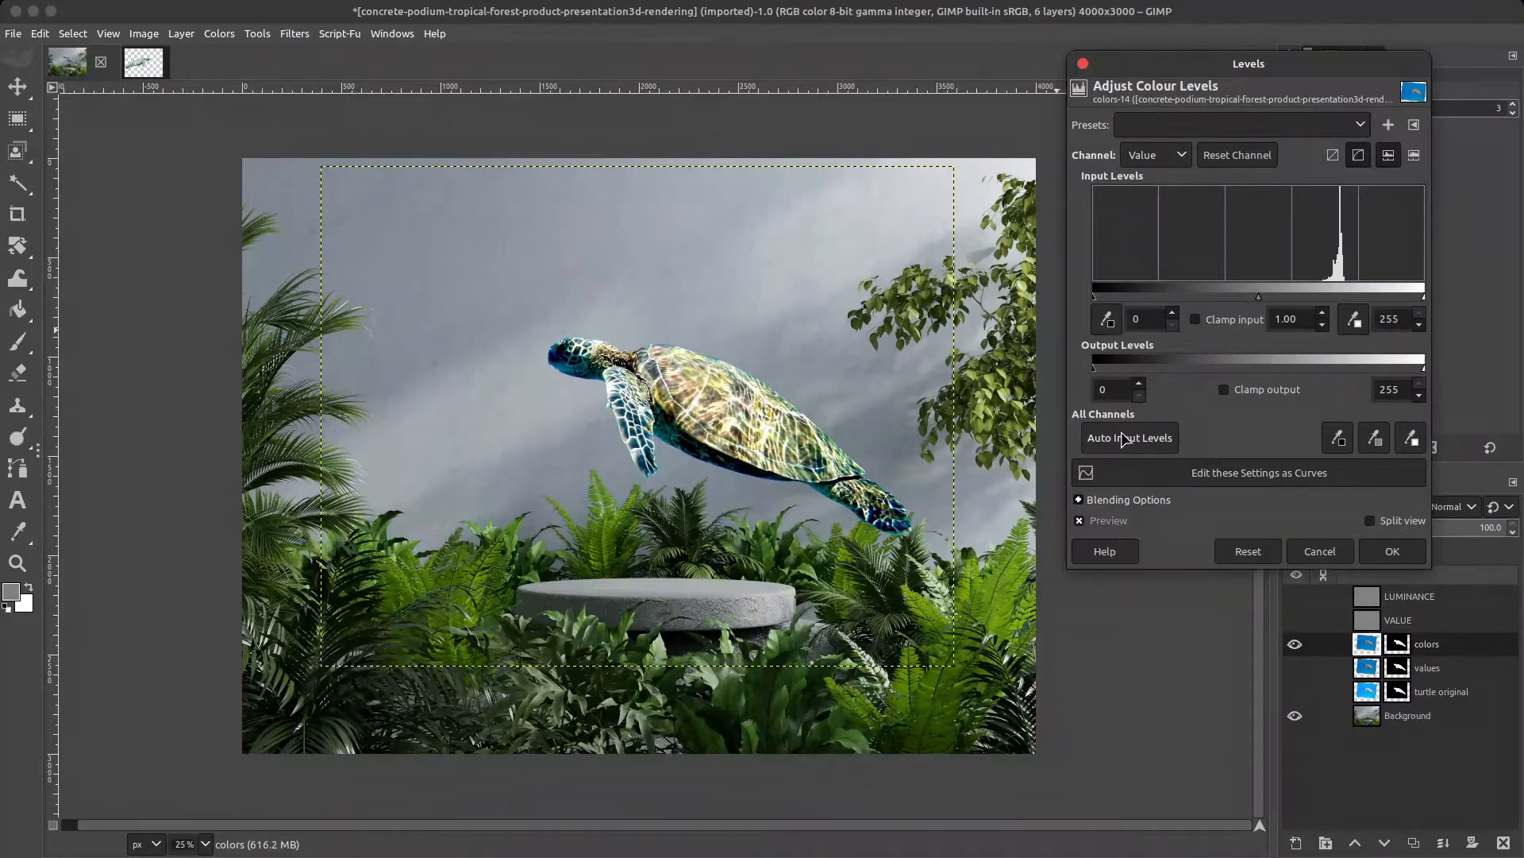
left_click(1175, 157)
left_click(1151, 194)
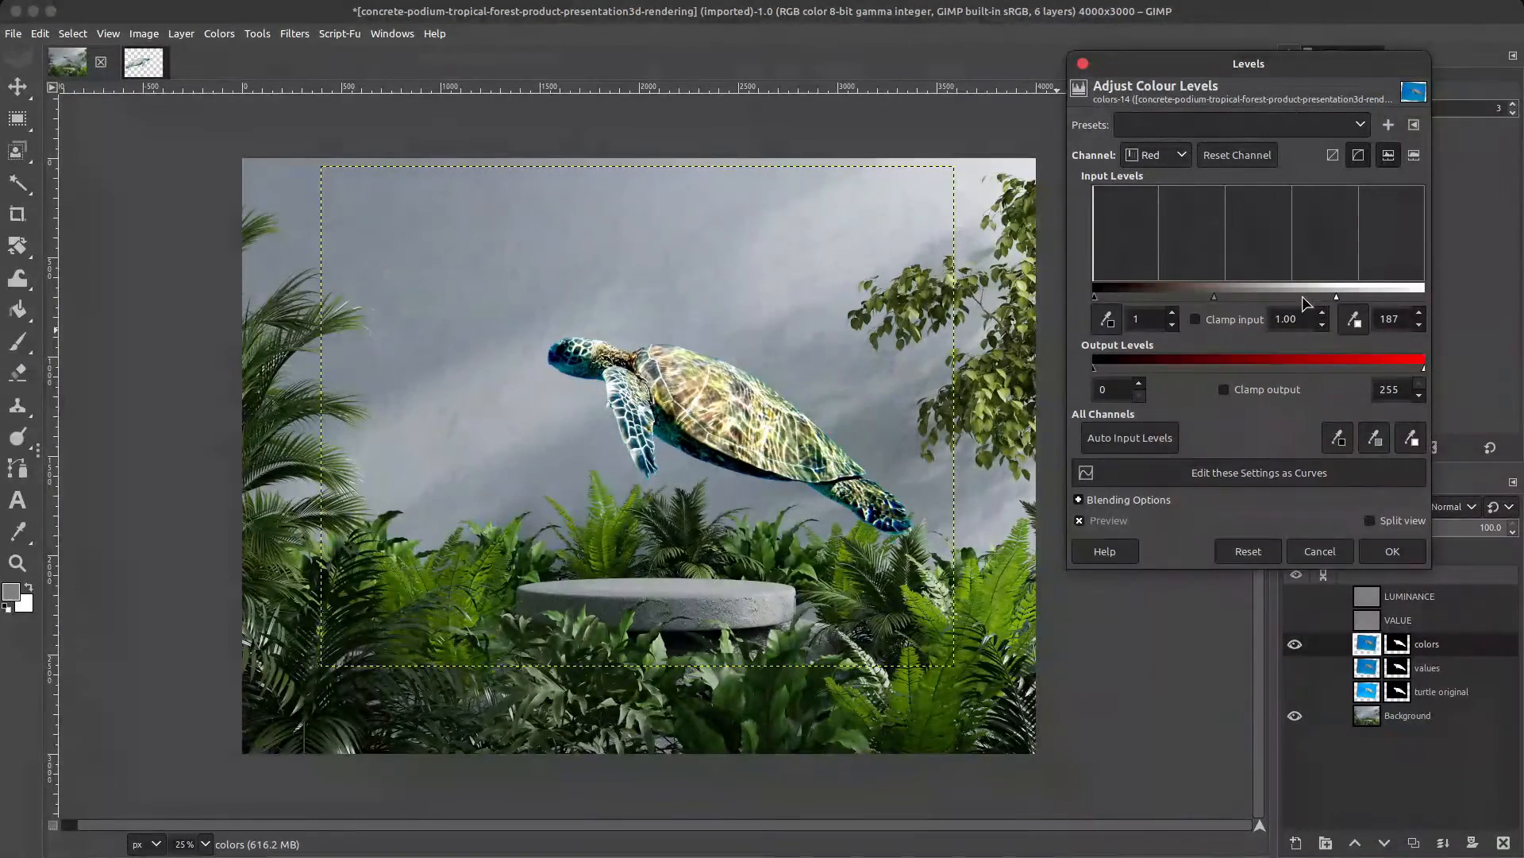
left_click(1174, 155)
left_click(1157, 212)
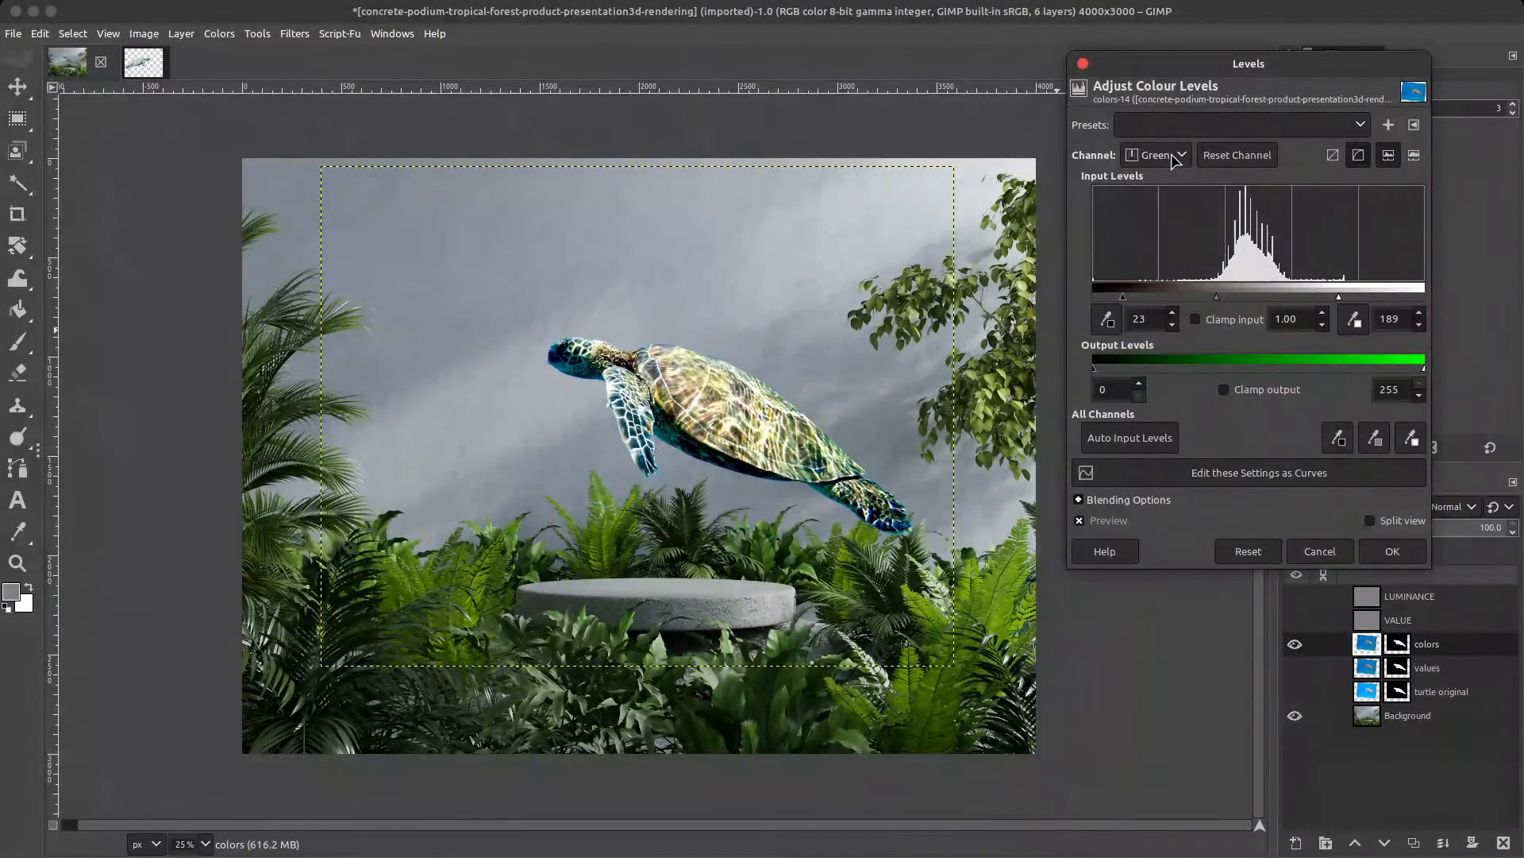
left_click(1174, 154)
left_click(1169, 228)
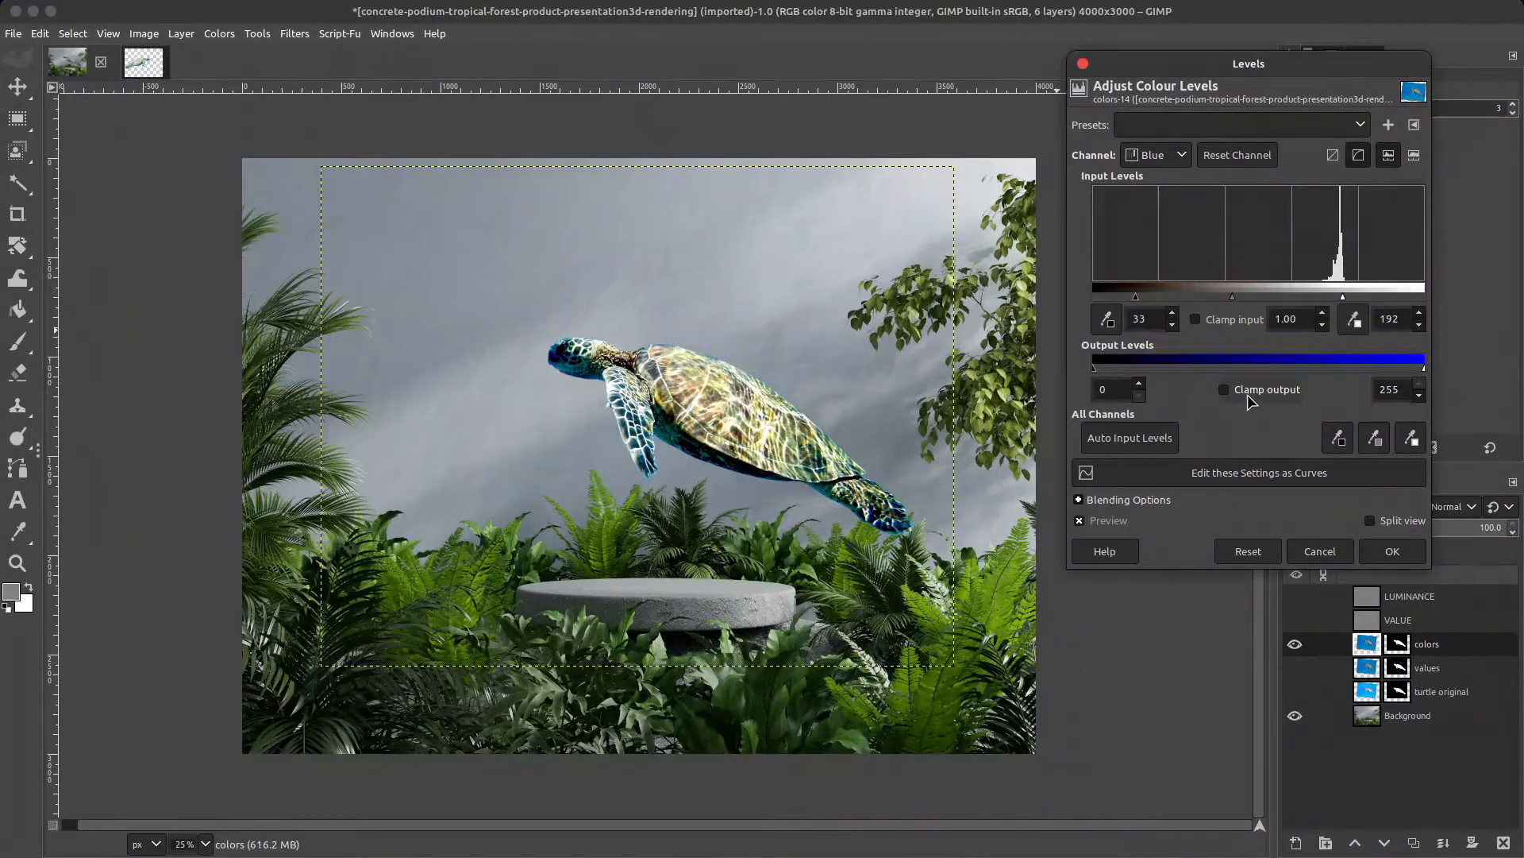
Step: Show the LUMINANCE layer to check the automatic levels against the surroundings, and reset the Levels adjustment
left_click(1295, 596)
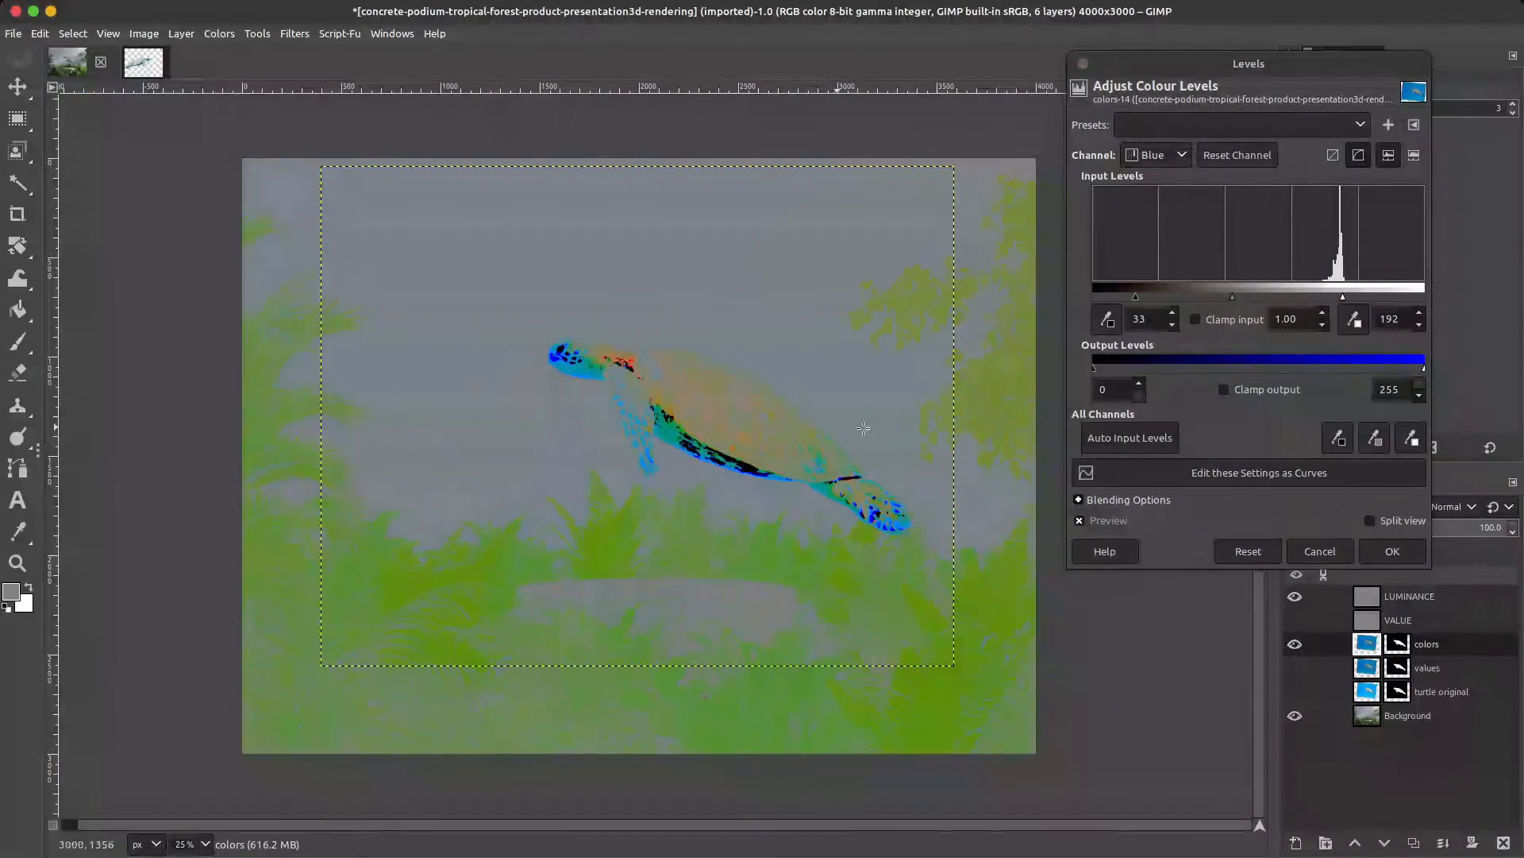
left_click(1079, 520)
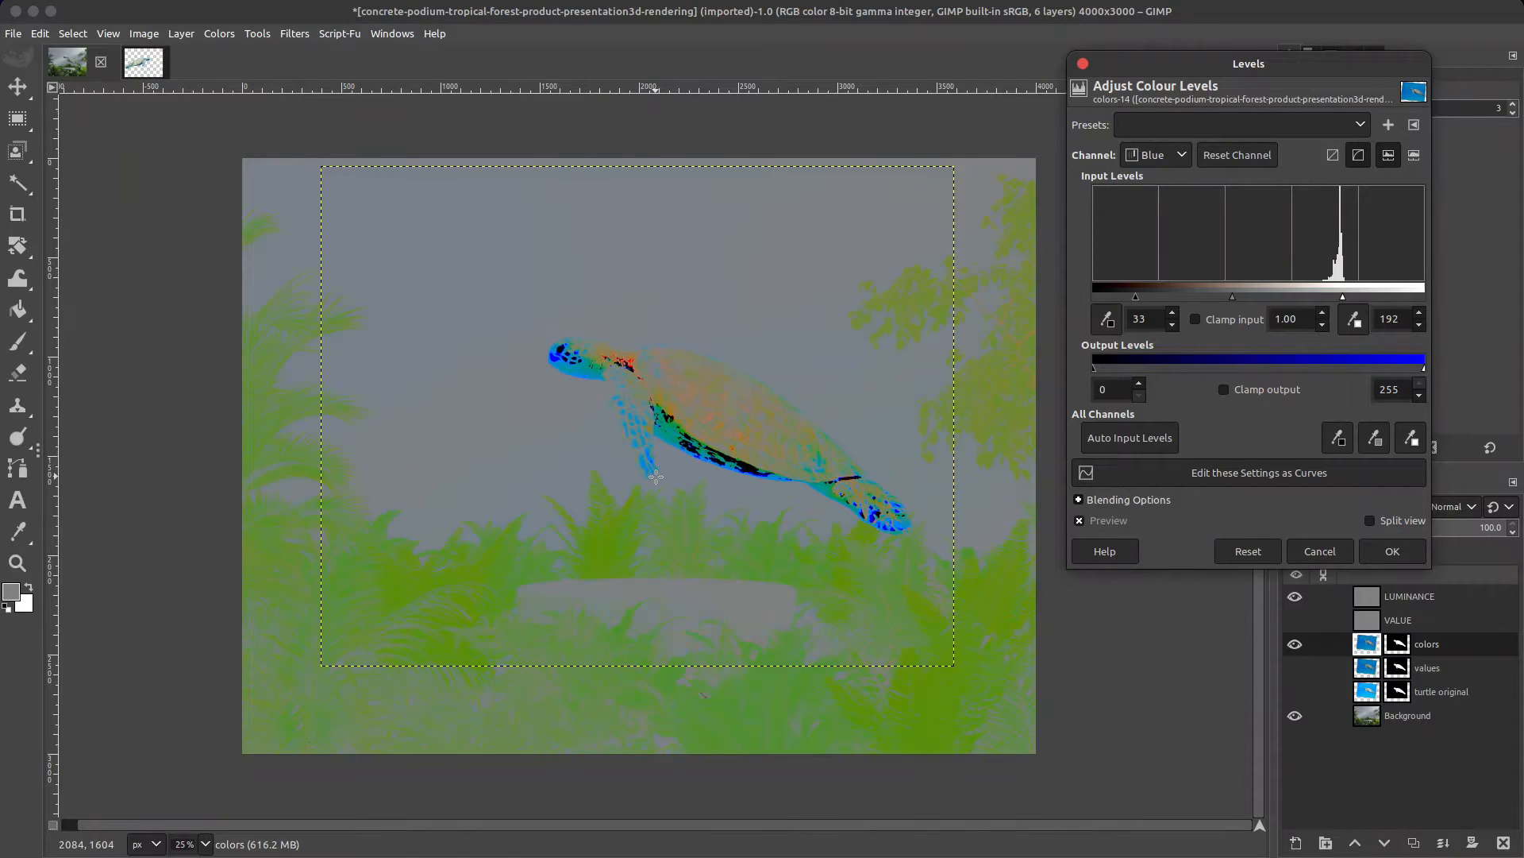
left_click(1248, 551)
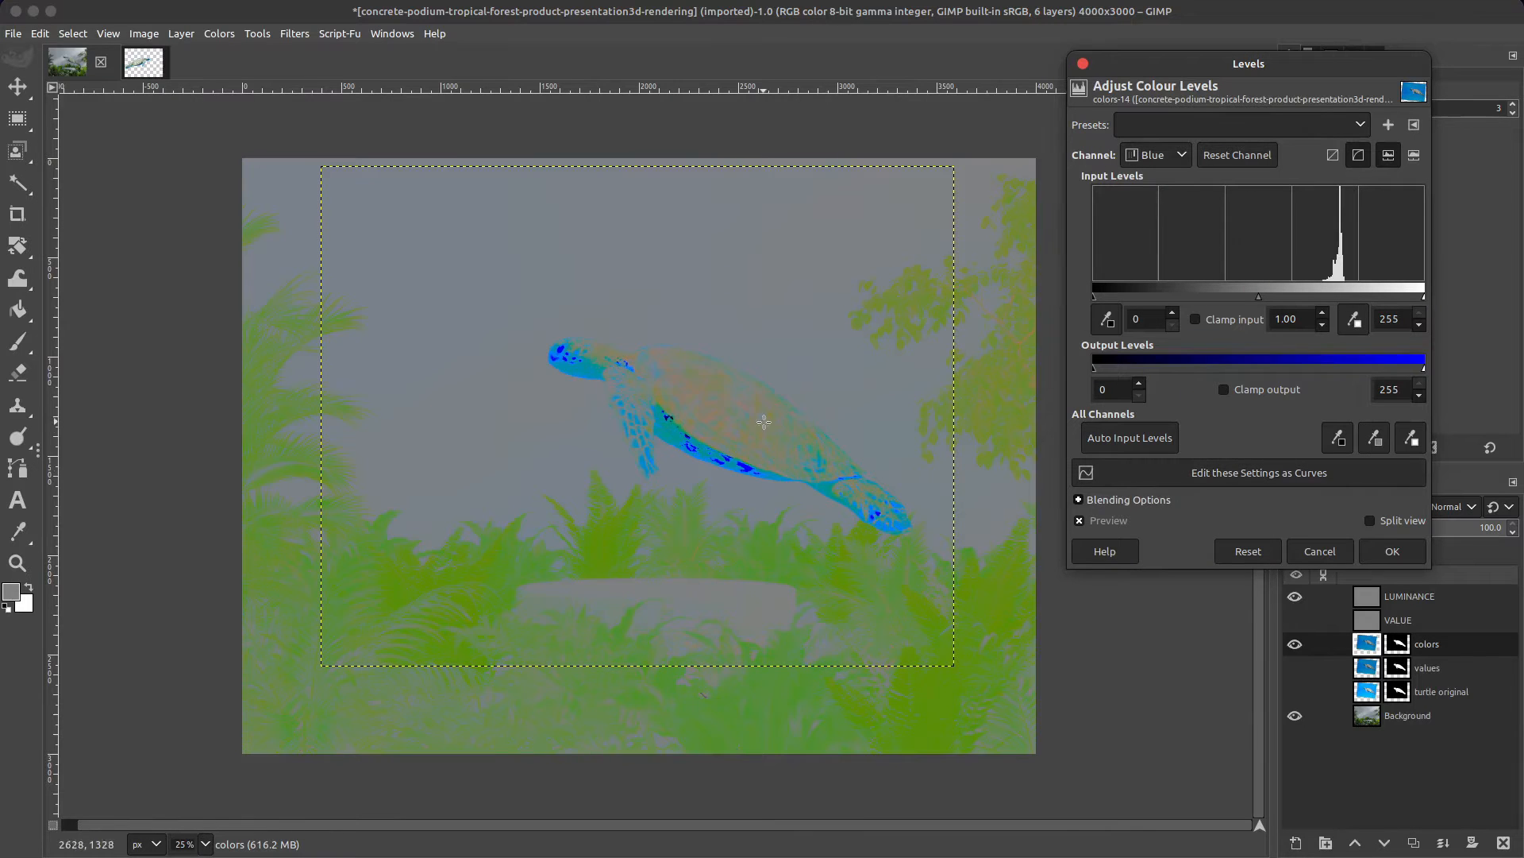
Step: Lower the Red channel's high input and set the Green channel's input levels to 10 and 227
left_click(1177, 157)
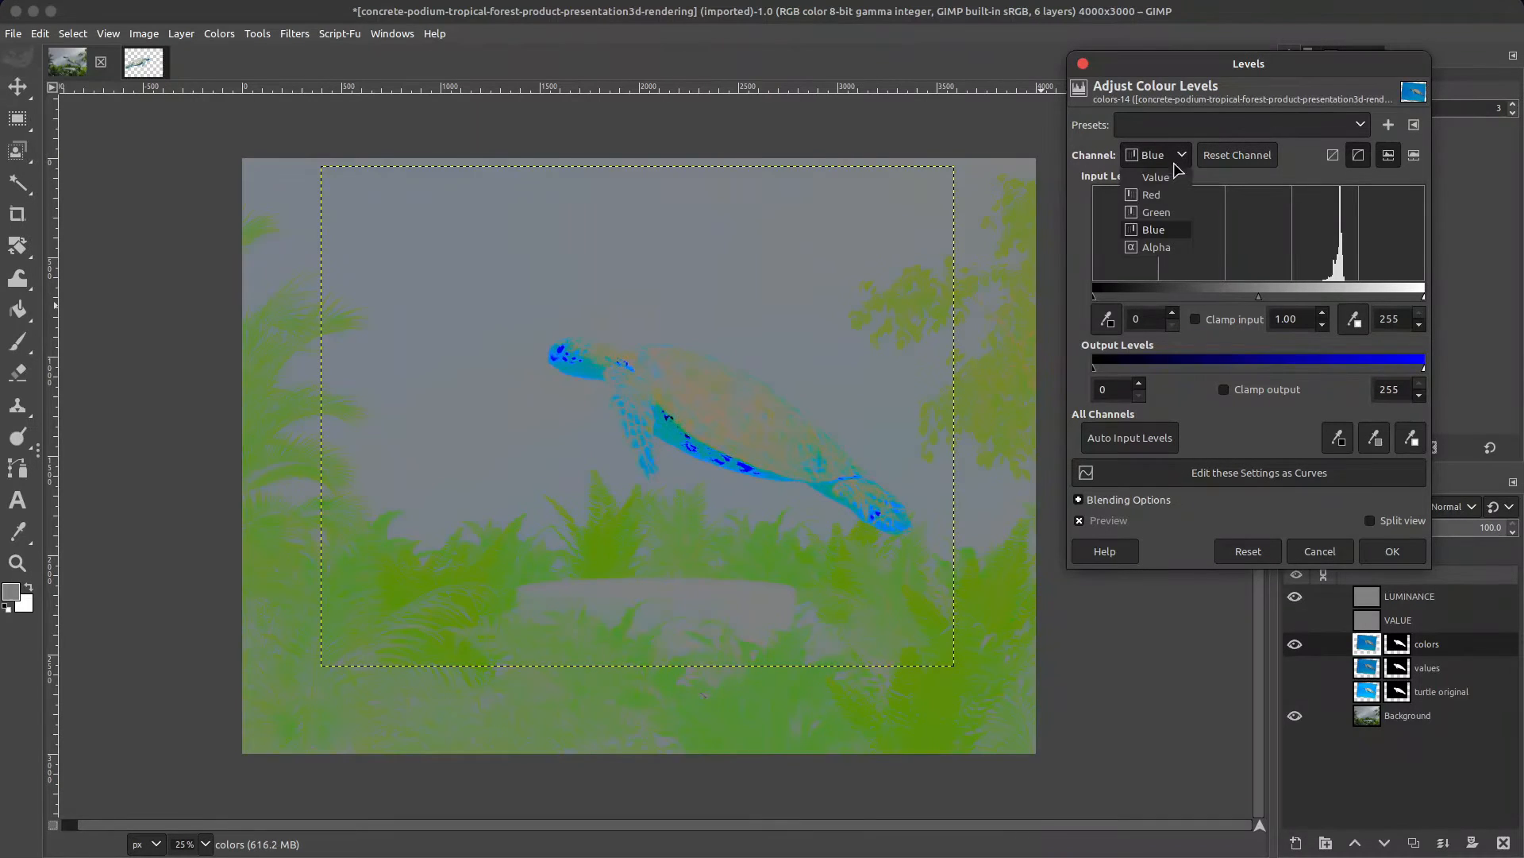
left_click(1173, 200)
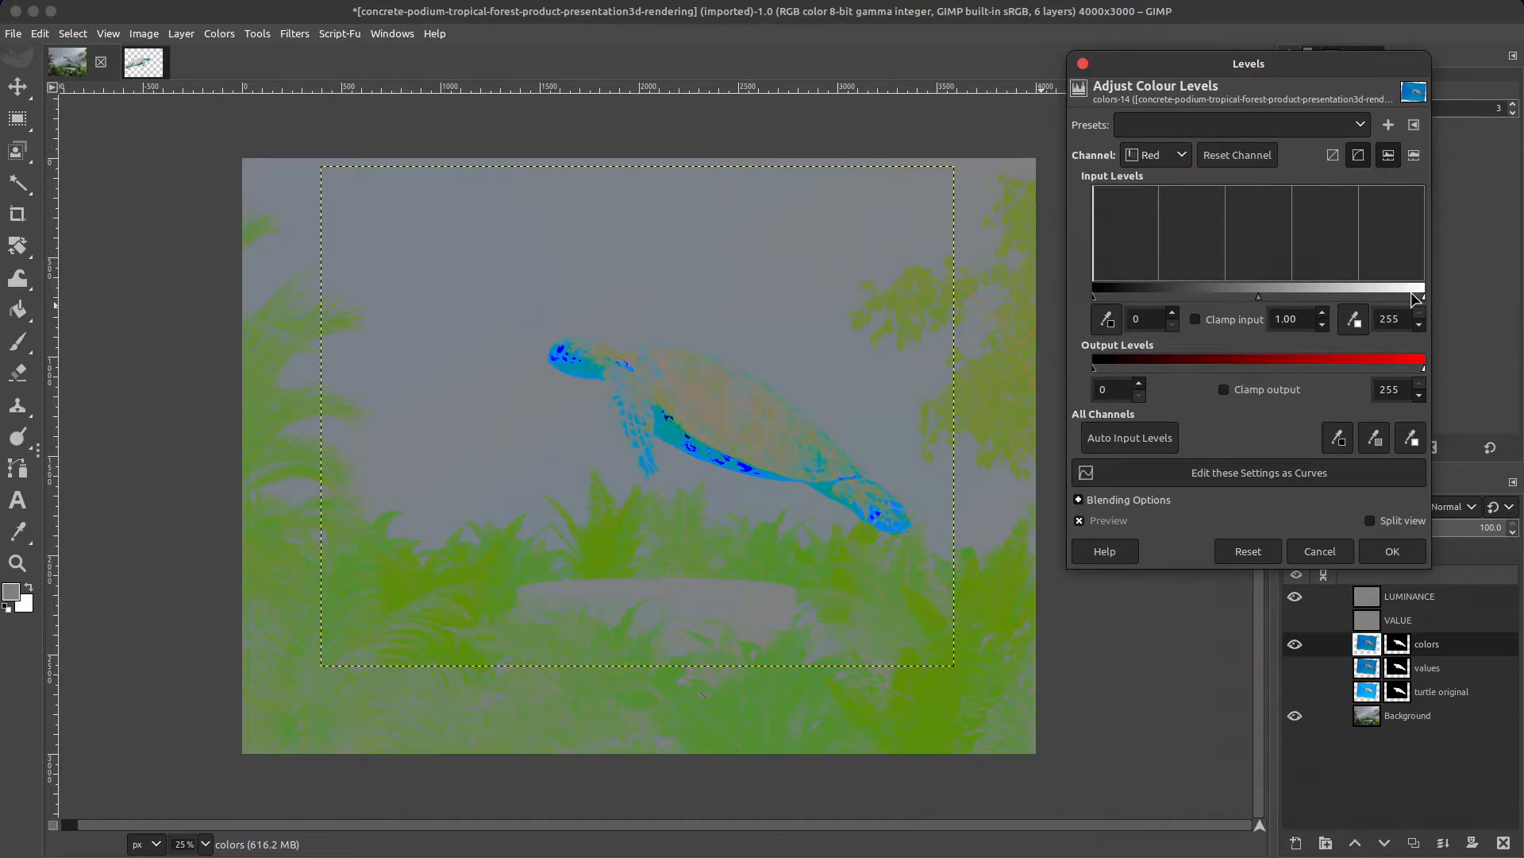
mouse_move(1427, 297)
left_mouse_down()
mouse_move(1363, 294)
mouse_move(1377, 295)
left_mouse_up()
left_click(1167, 162)
left_click(1167, 208)
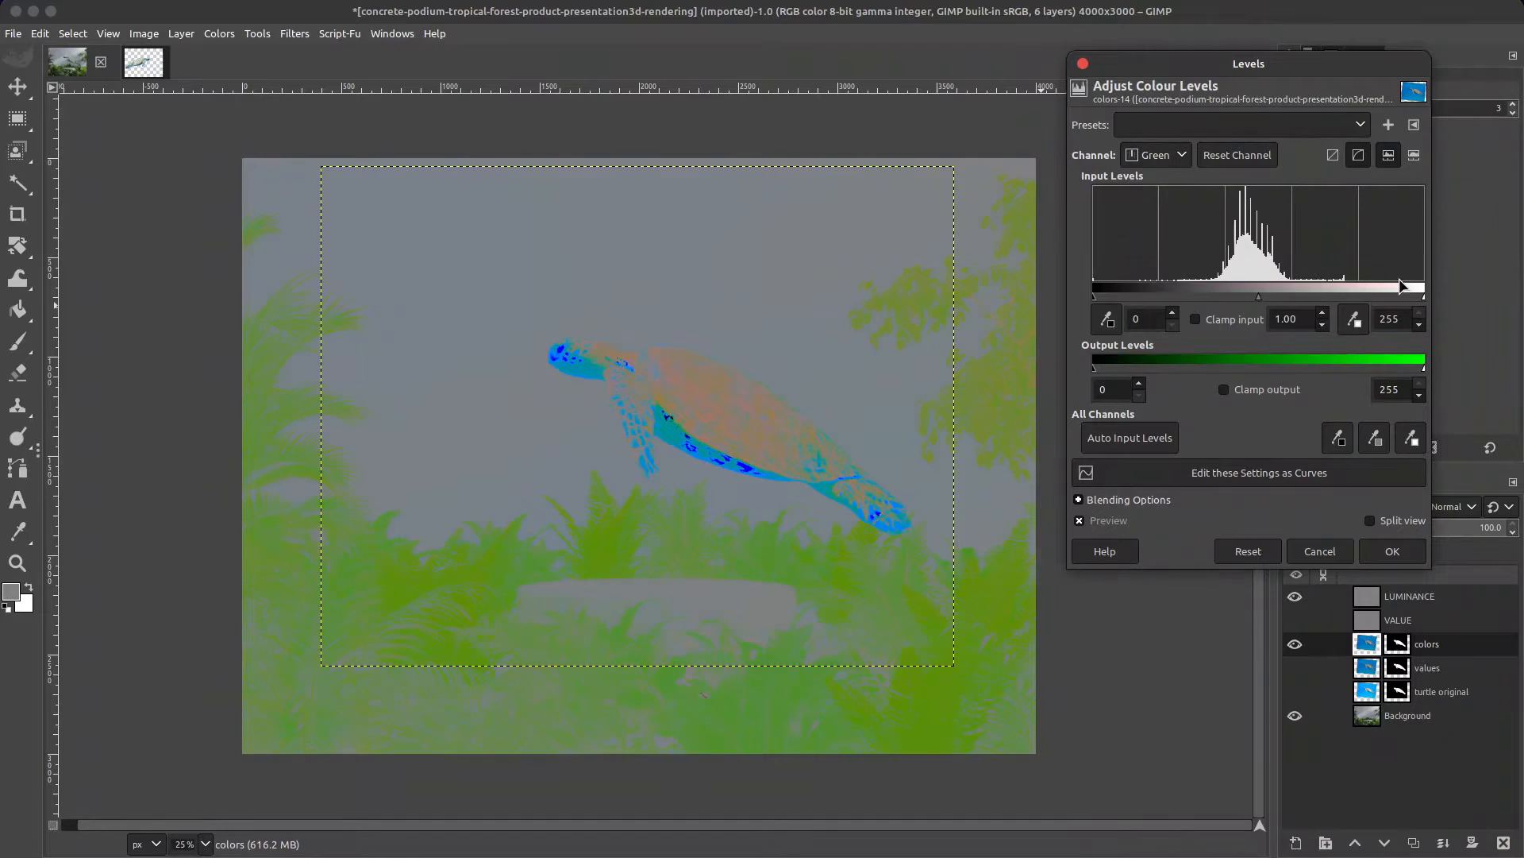
left_click_drag(1423, 296, 1391, 300)
left_click_drag(1108, 299, 1107, 298)
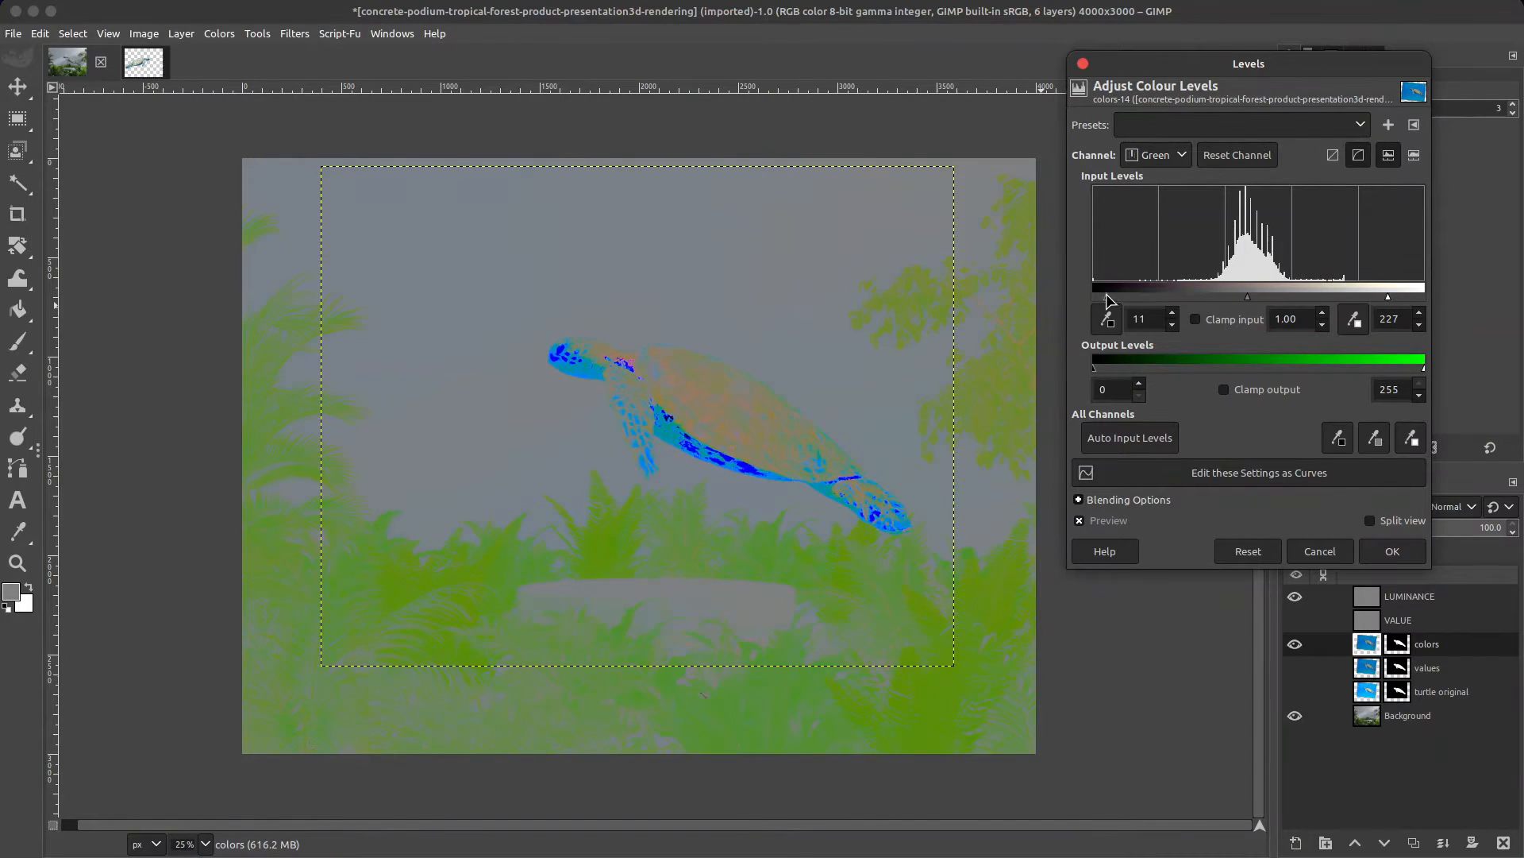
Step: Set the Blue channel's low input to 24 and its high input to 235 in Levels
left_click(1153, 161)
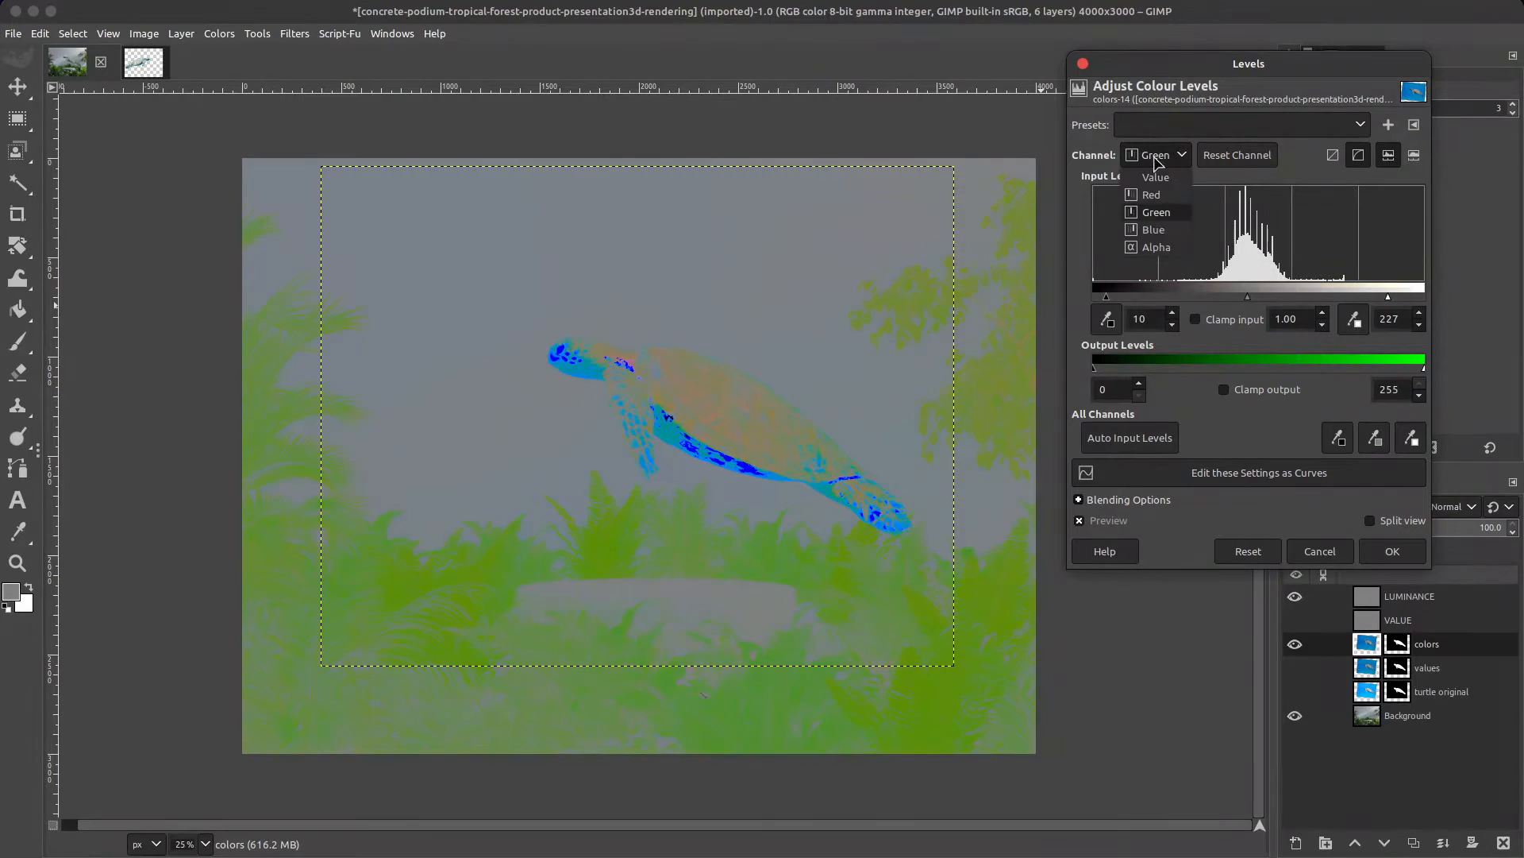
left_click(1153, 230)
left_click_drag(1096, 296, 1140, 299)
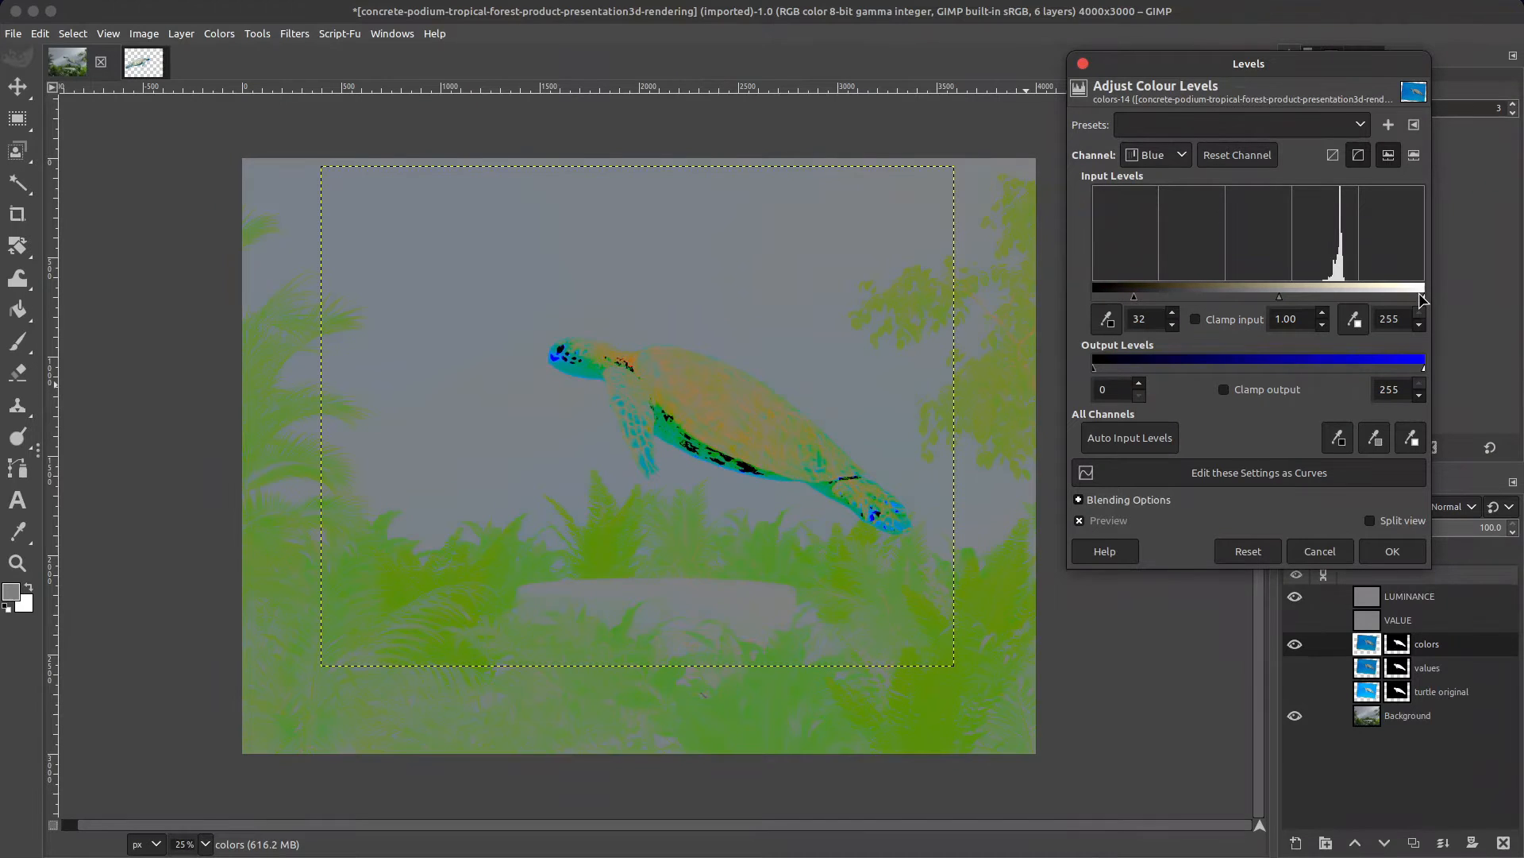
left_click_drag(1423, 299, 1411, 300)
left_click_drag(1134, 293, 1124, 294)
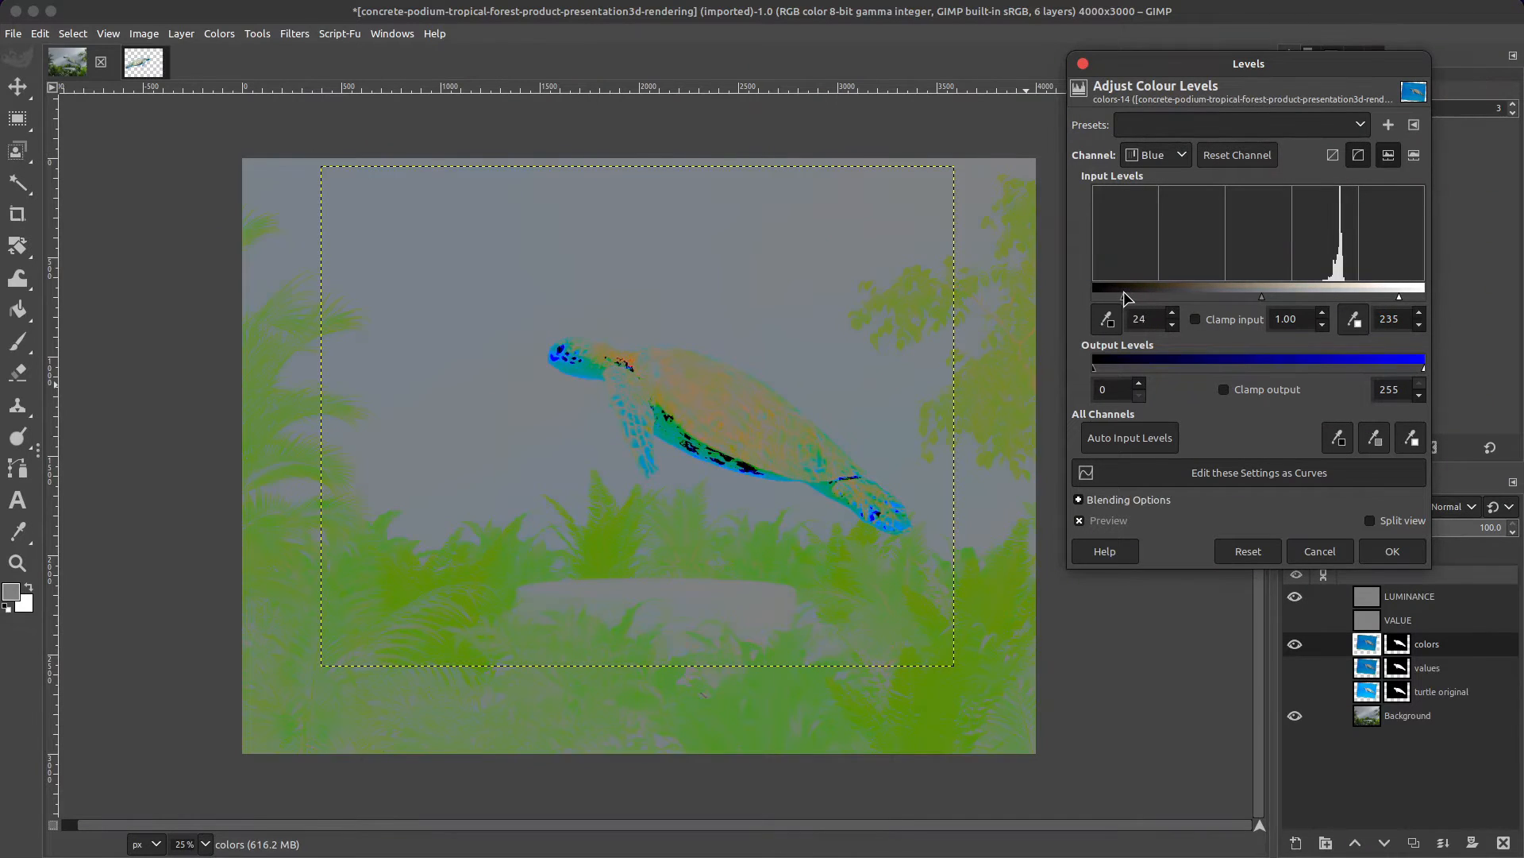
Step: Set the Red channel's high input to 203 and the Green channel's high input to 213
left_click(1177, 157)
left_click(1147, 195)
left_click_drag(1375, 296, 1360, 297)
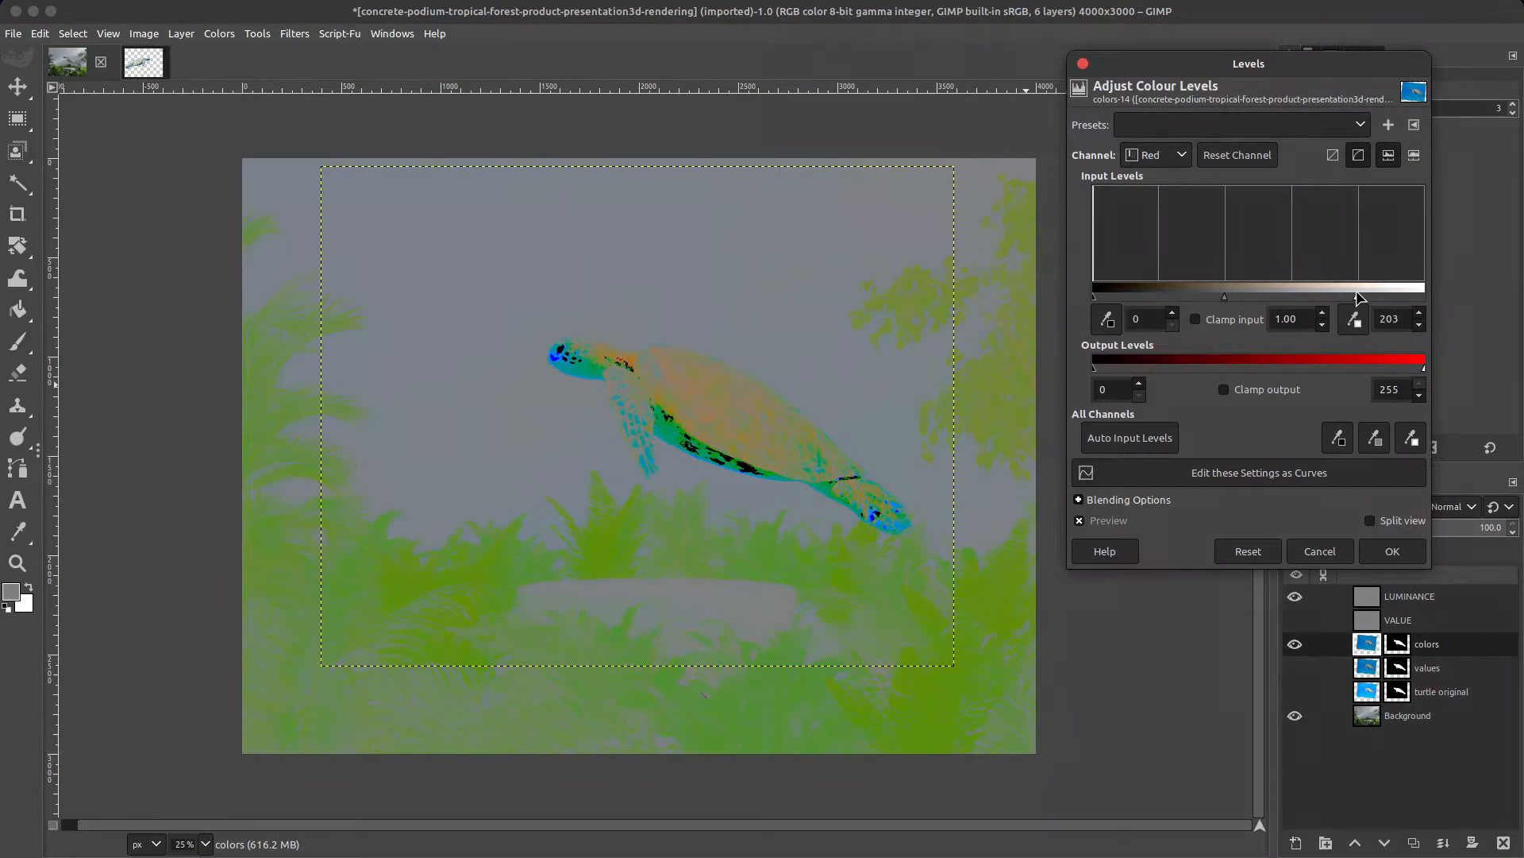
left_click(1140, 155)
left_click(1174, 220)
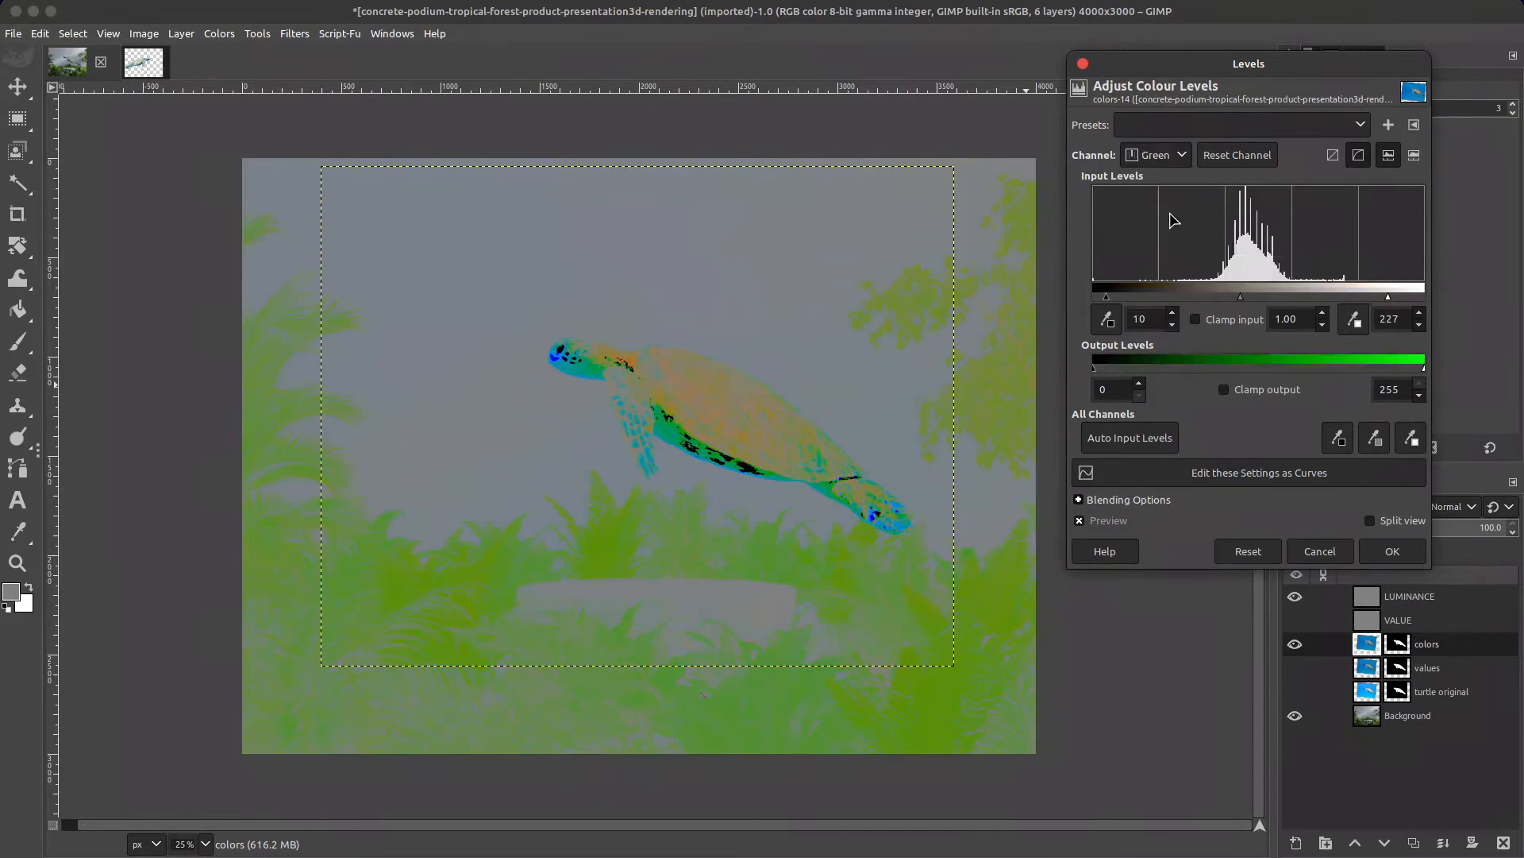
left_click_drag(1380, 296, 1370, 296)
Step: Hide the LUMINANCE layer, compare the turtle with the preview off and on, and set the Green channel's low input to 29
left_click(1295, 596)
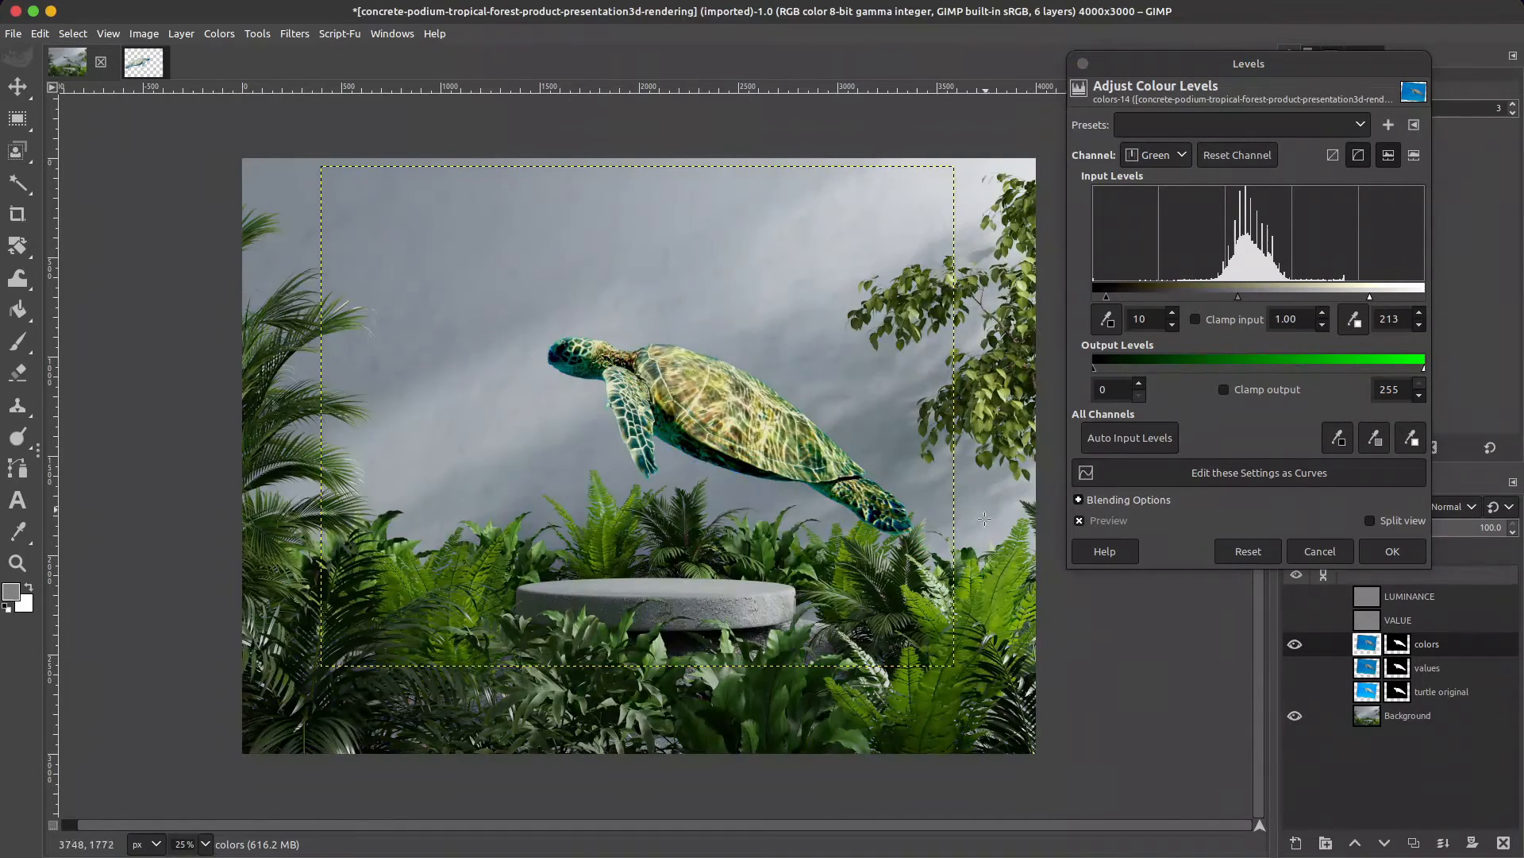
left_click(1081, 521)
left_click(1082, 522)
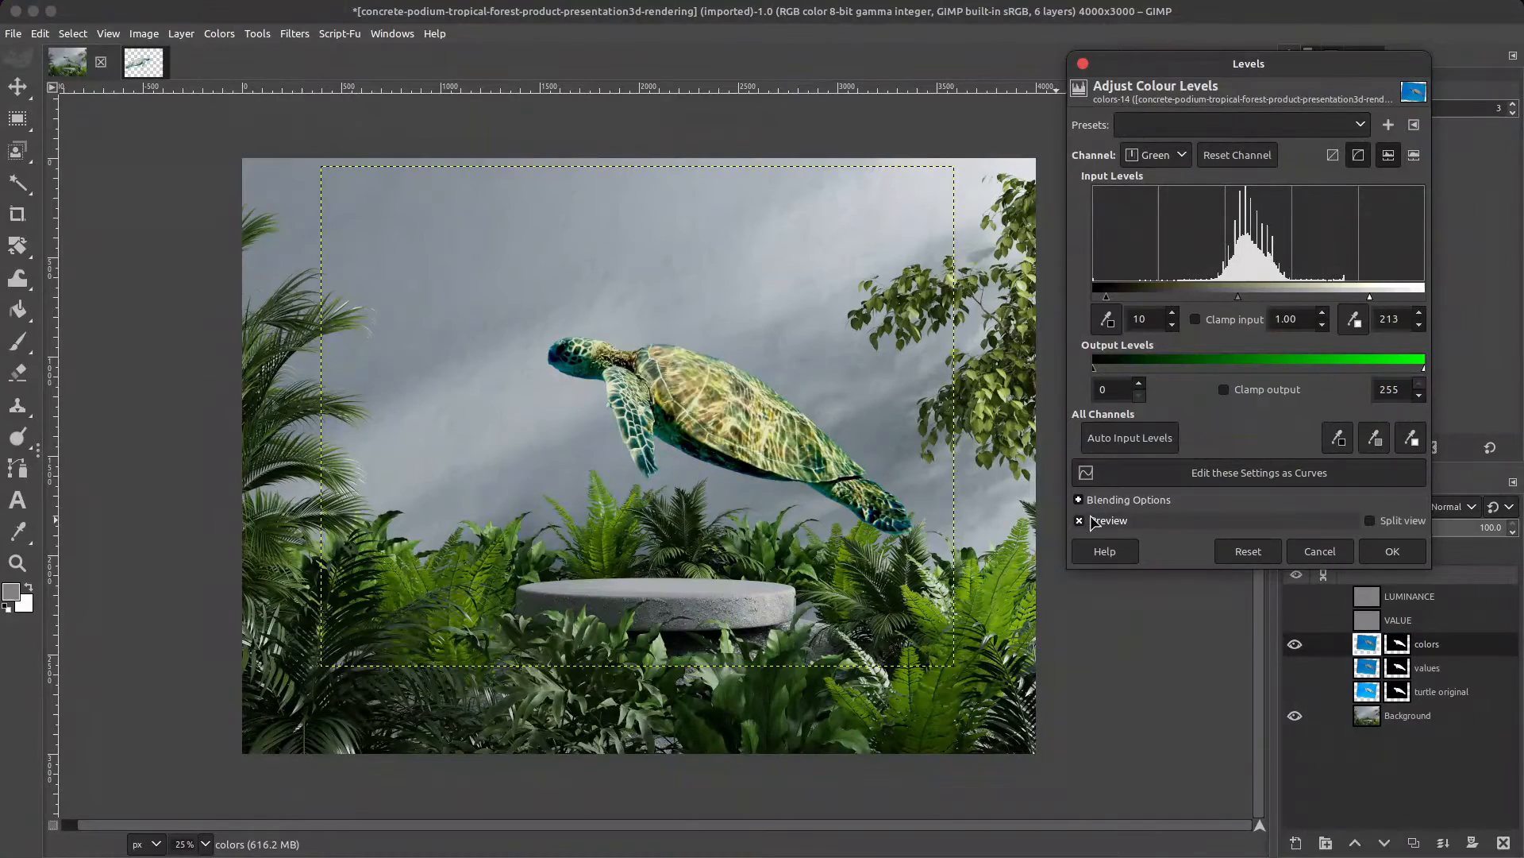
left_click_drag(1108, 298, 1138, 303)
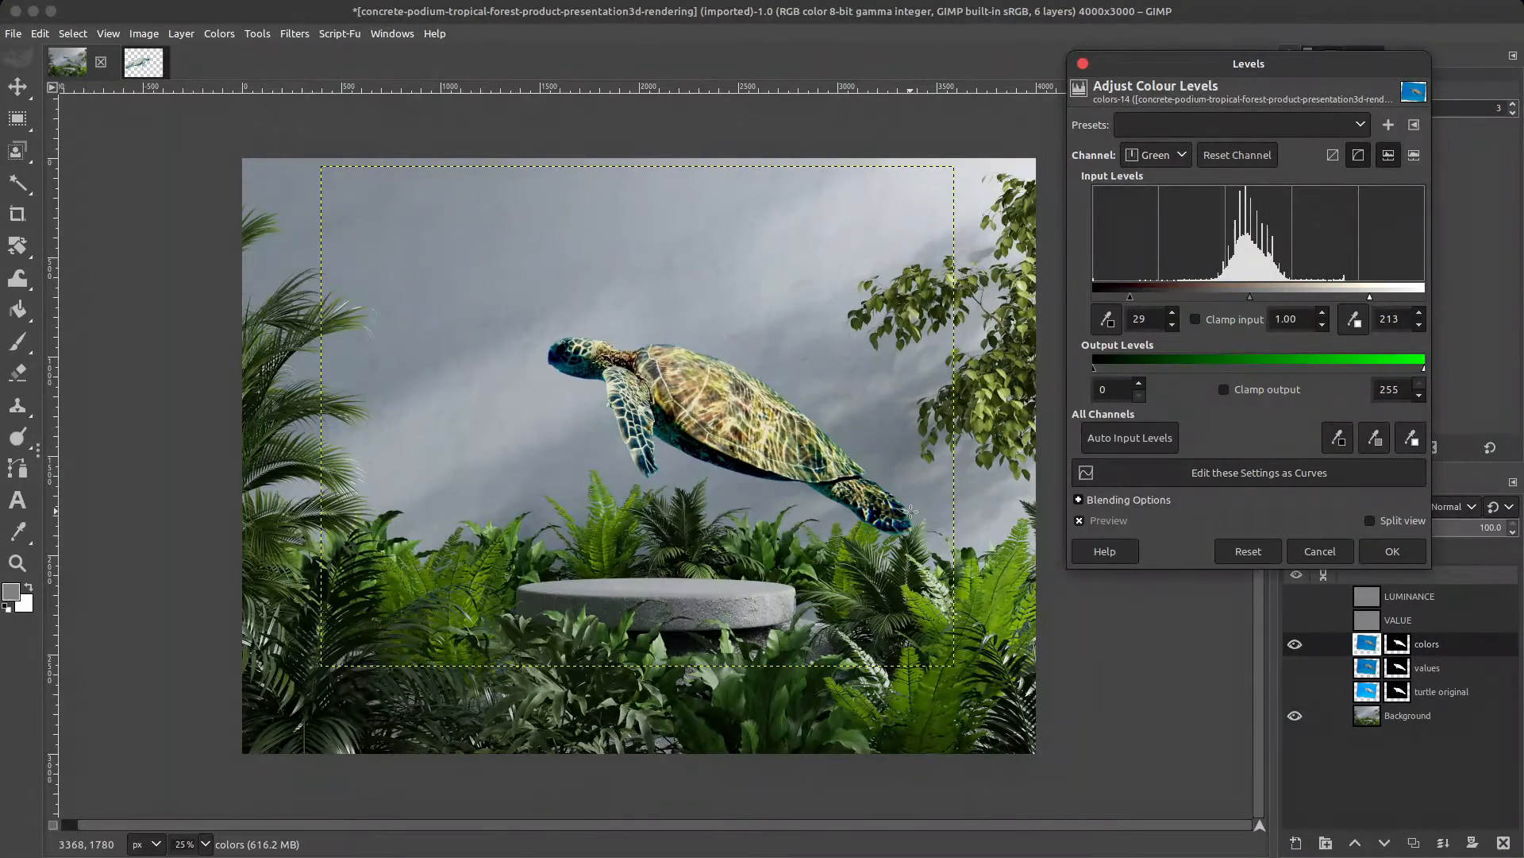
Step: Expand the Levels blending options and use the VALUE layer to compare the turtle's values with the preview off and on
left_click(1089, 502)
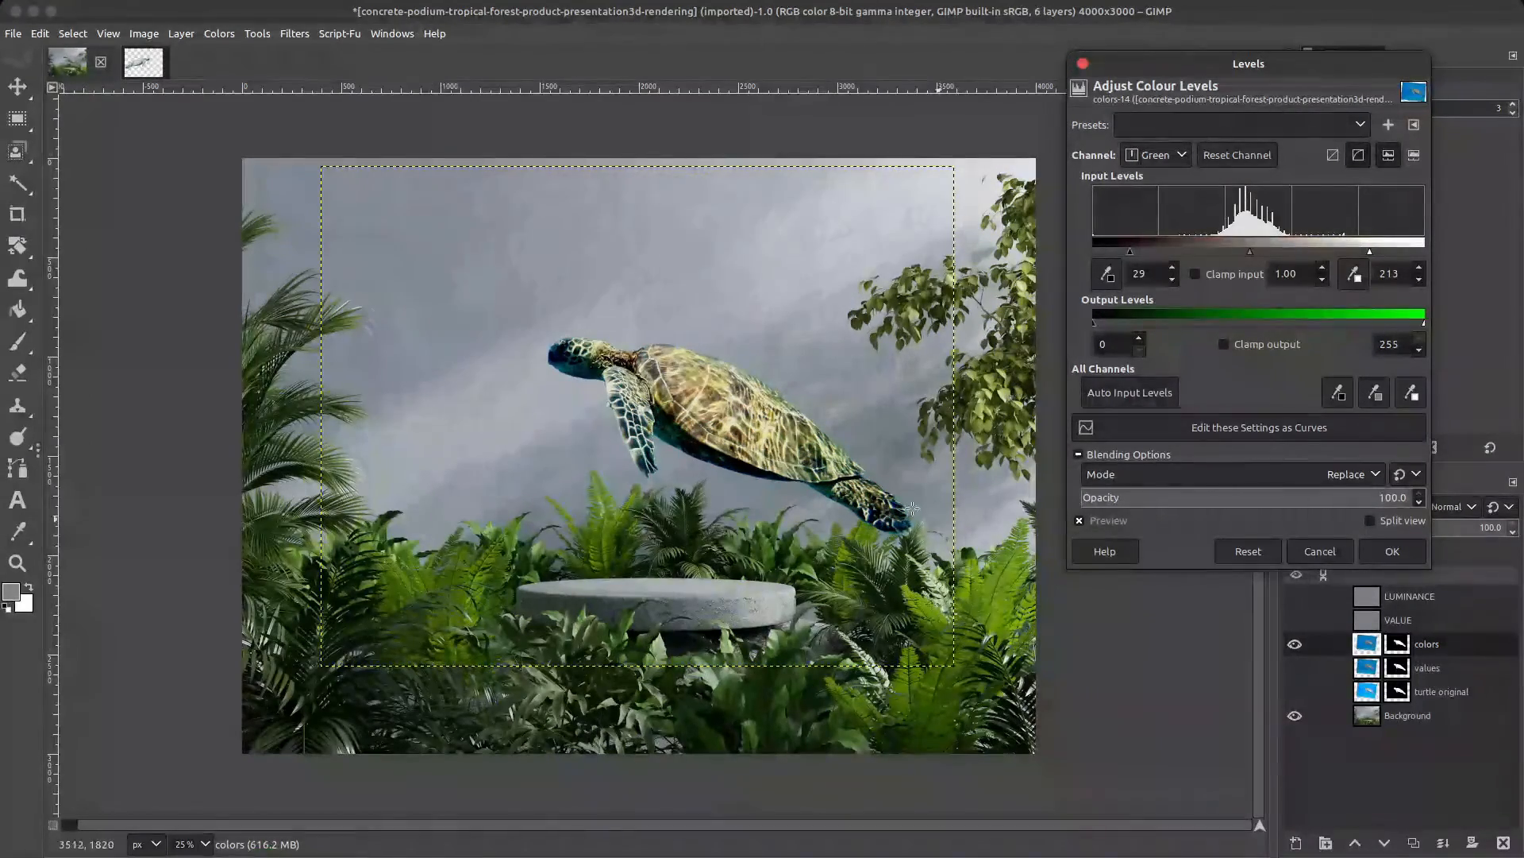
left_click(1295, 620)
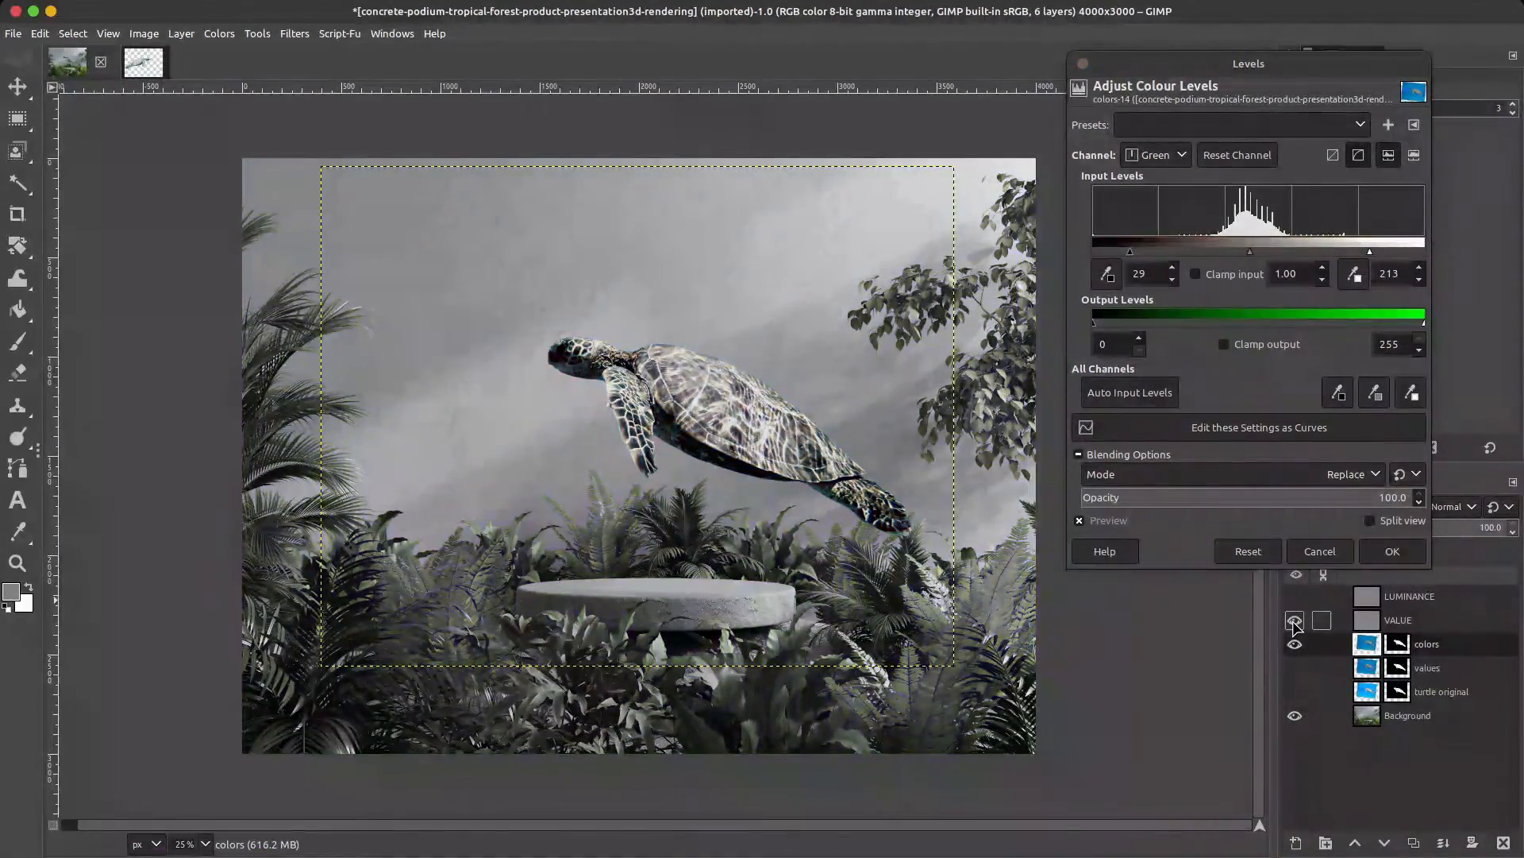
left_click(1088, 524)
left_click(1082, 521)
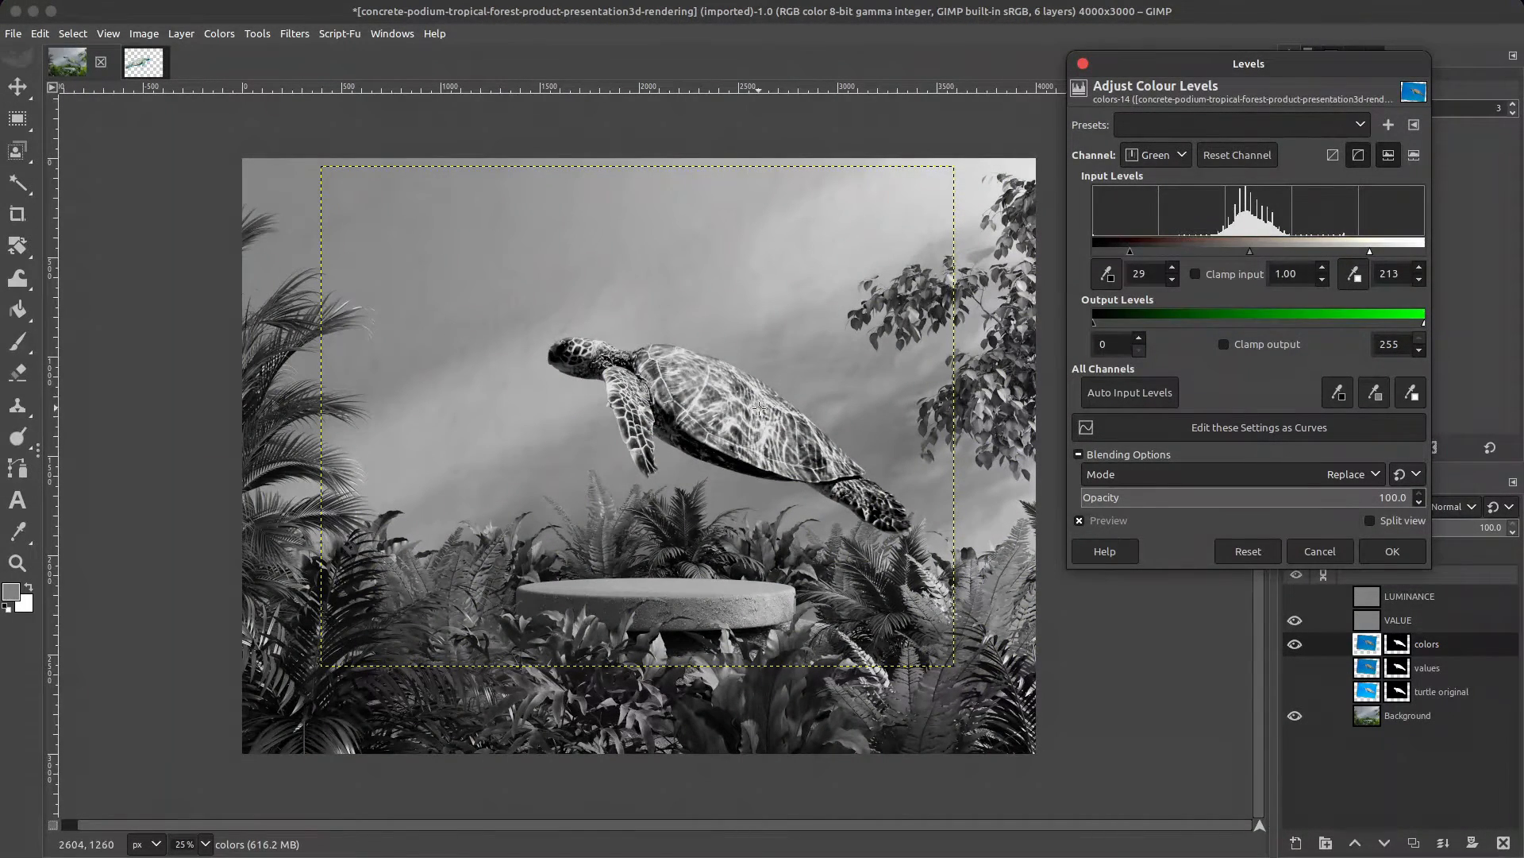
left_click(1295, 620)
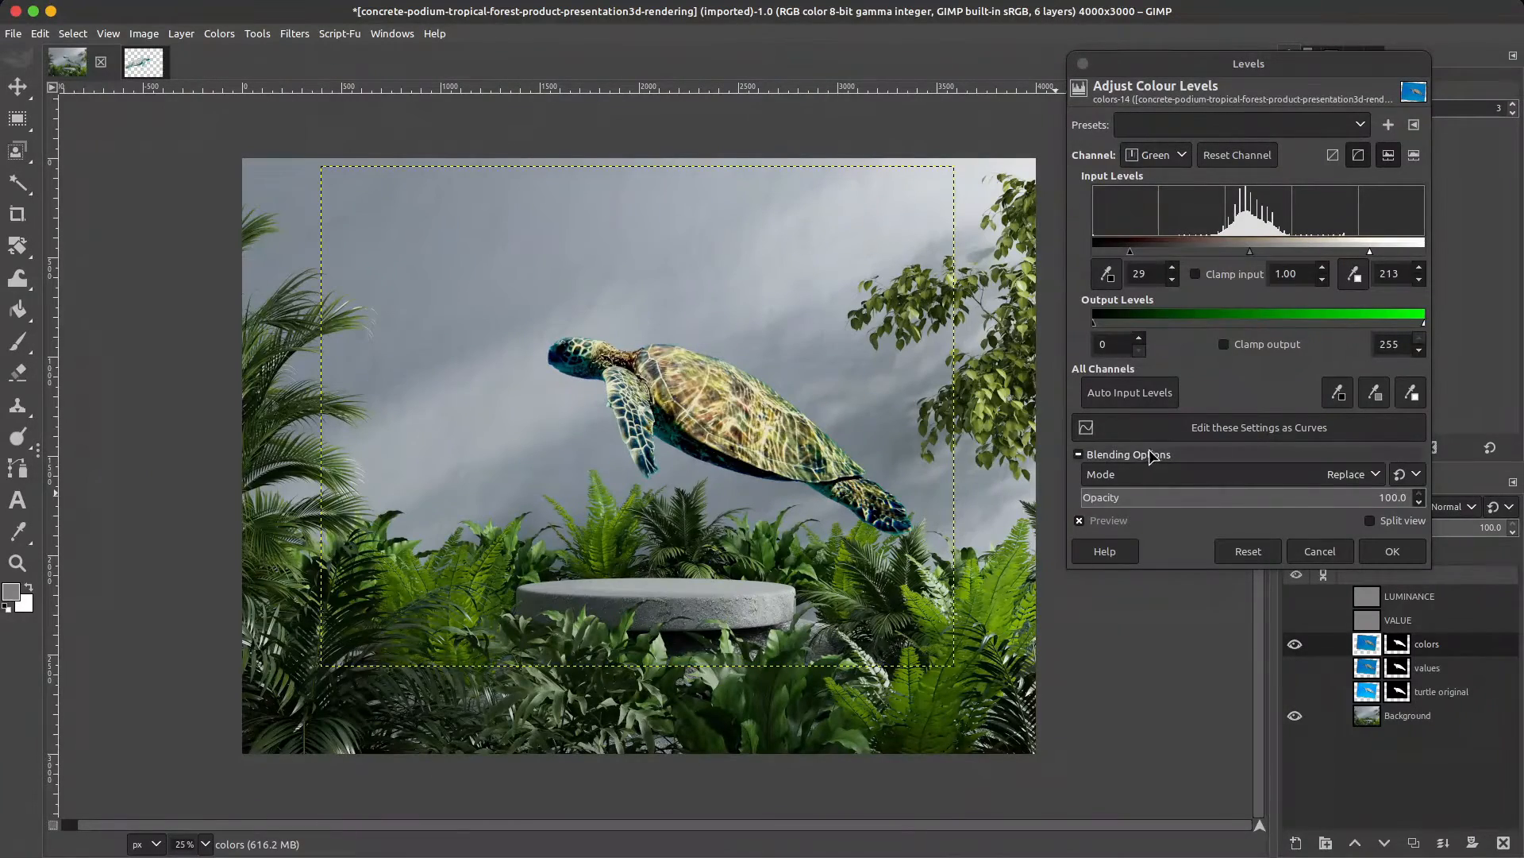
Step: Set the Levels blending mode to LCh Color, compare the turtle with the VALUE layer shown, and apply the adjustment
left_click(1237, 478)
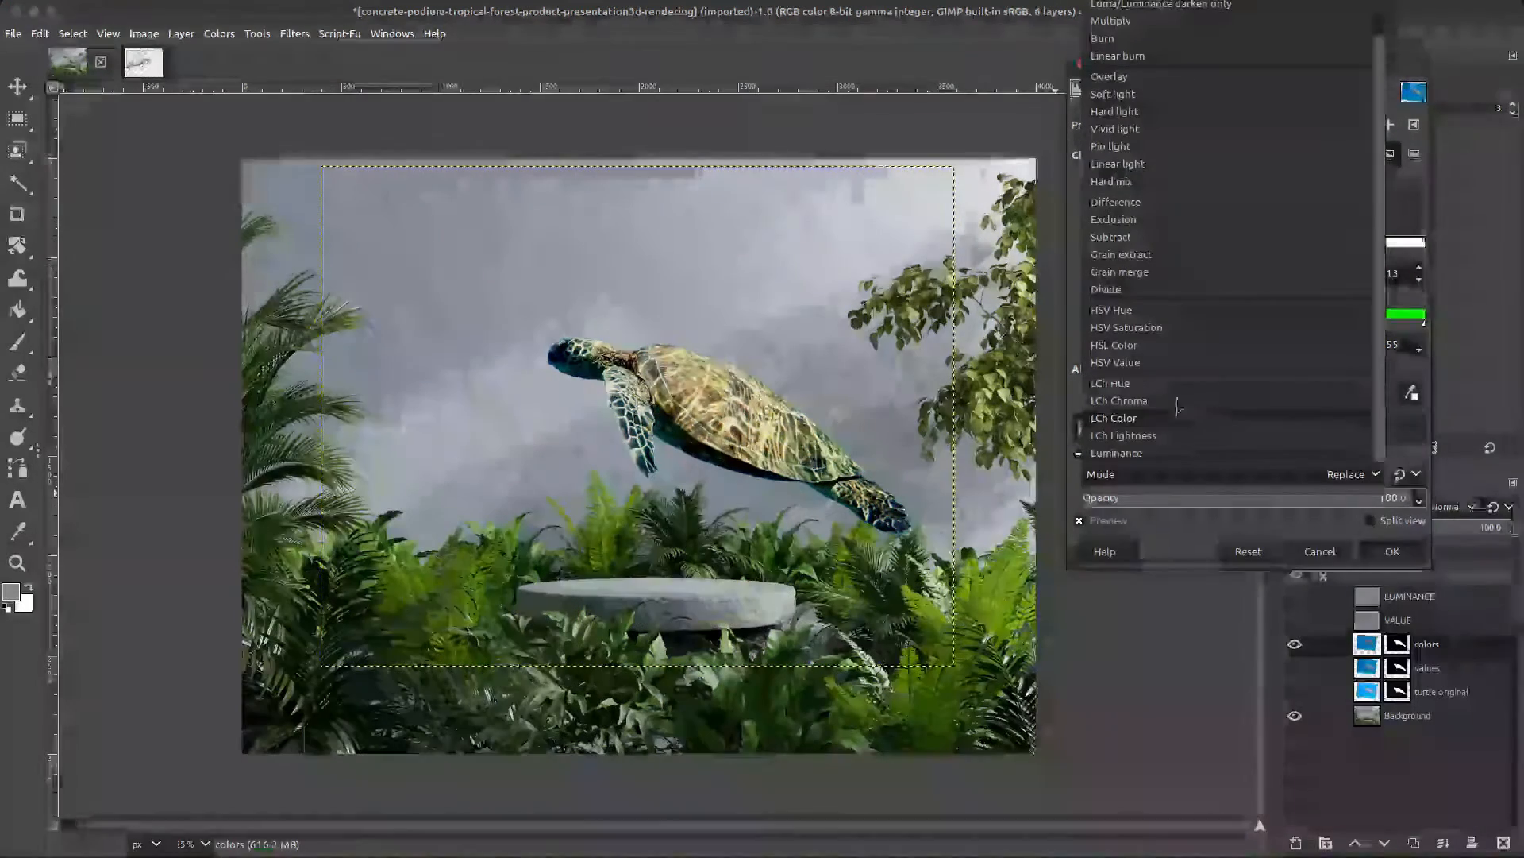
left_click(1143, 418)
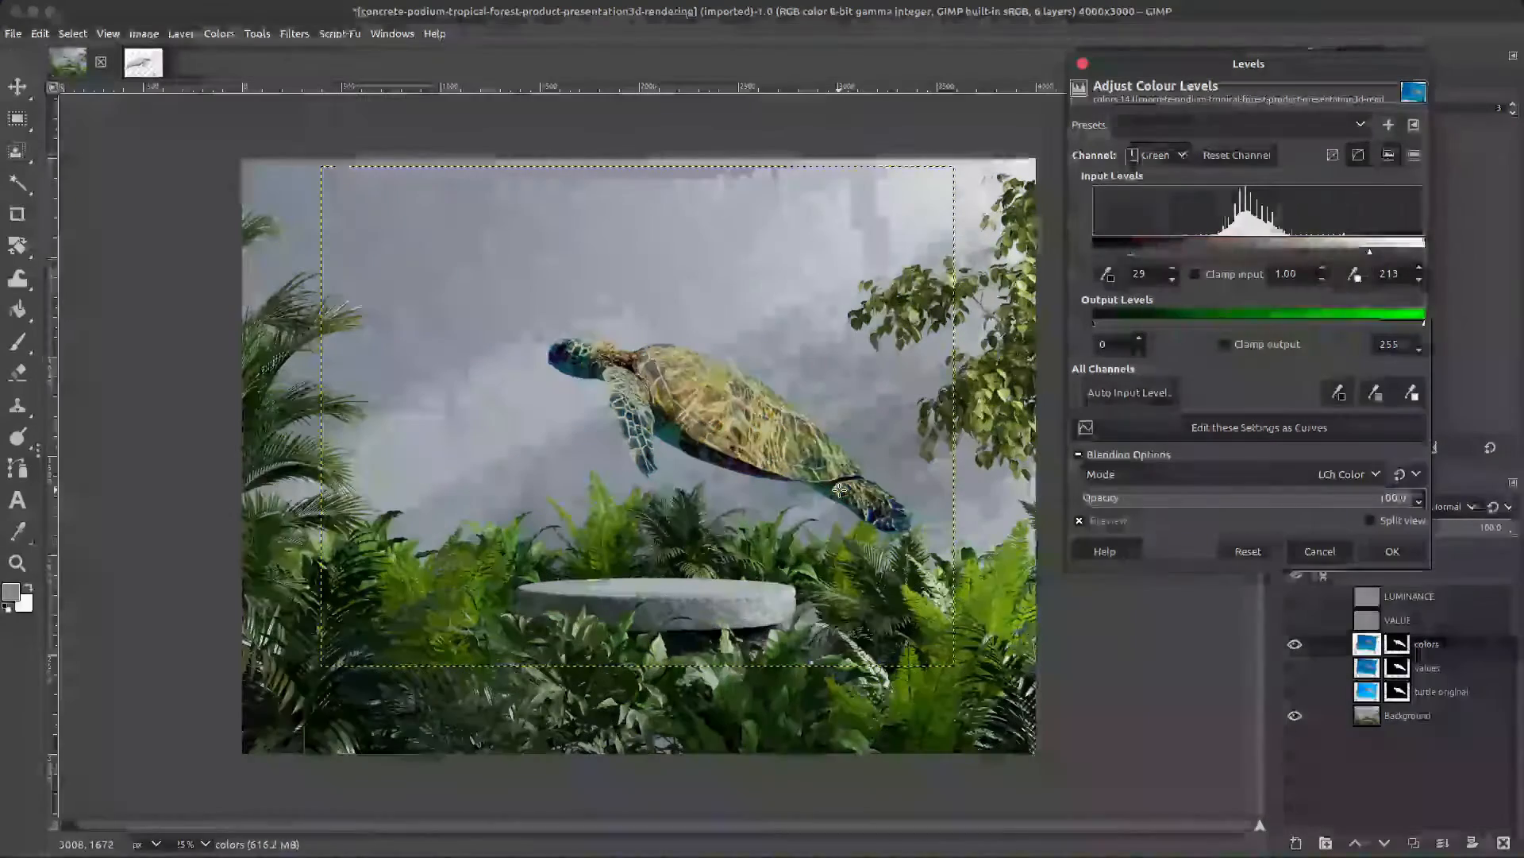
left_click(1295, 620)
left_click(1081, 522)
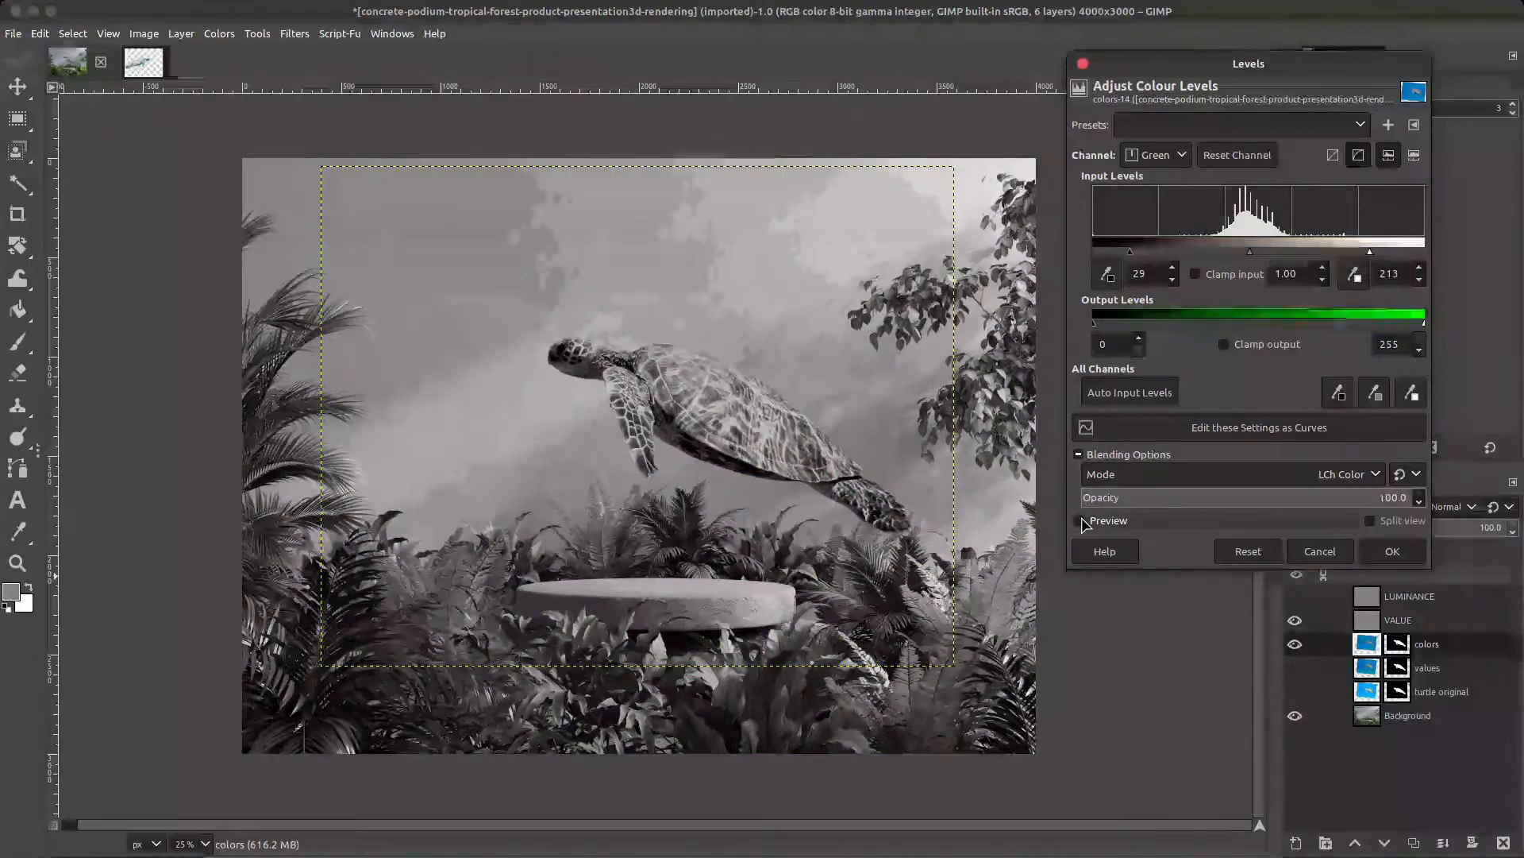
left_click(1082, 521)
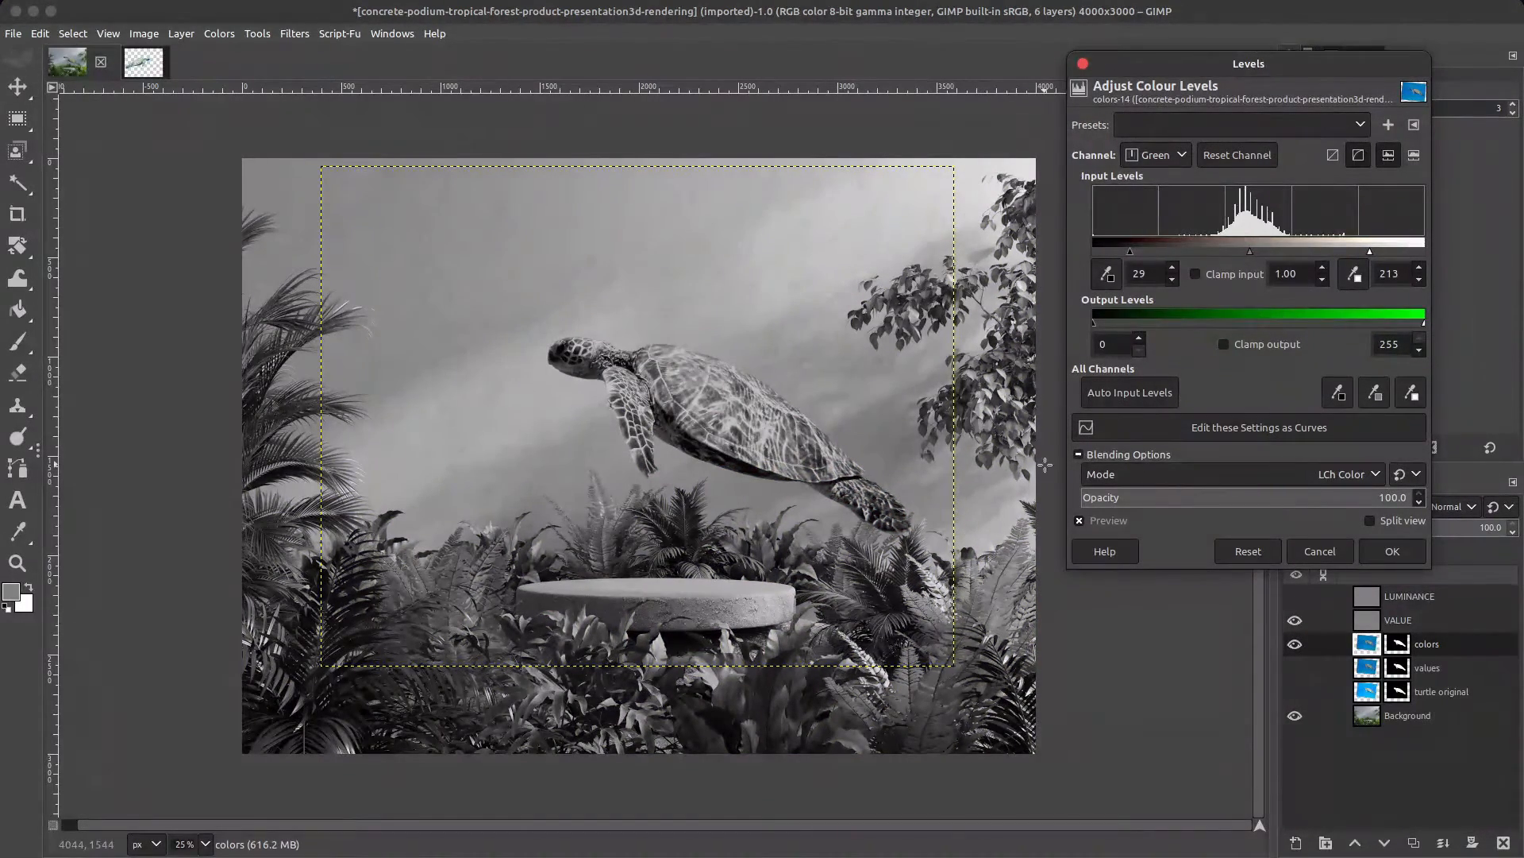
left_click(1079, 455)
left_click(1395, 554)
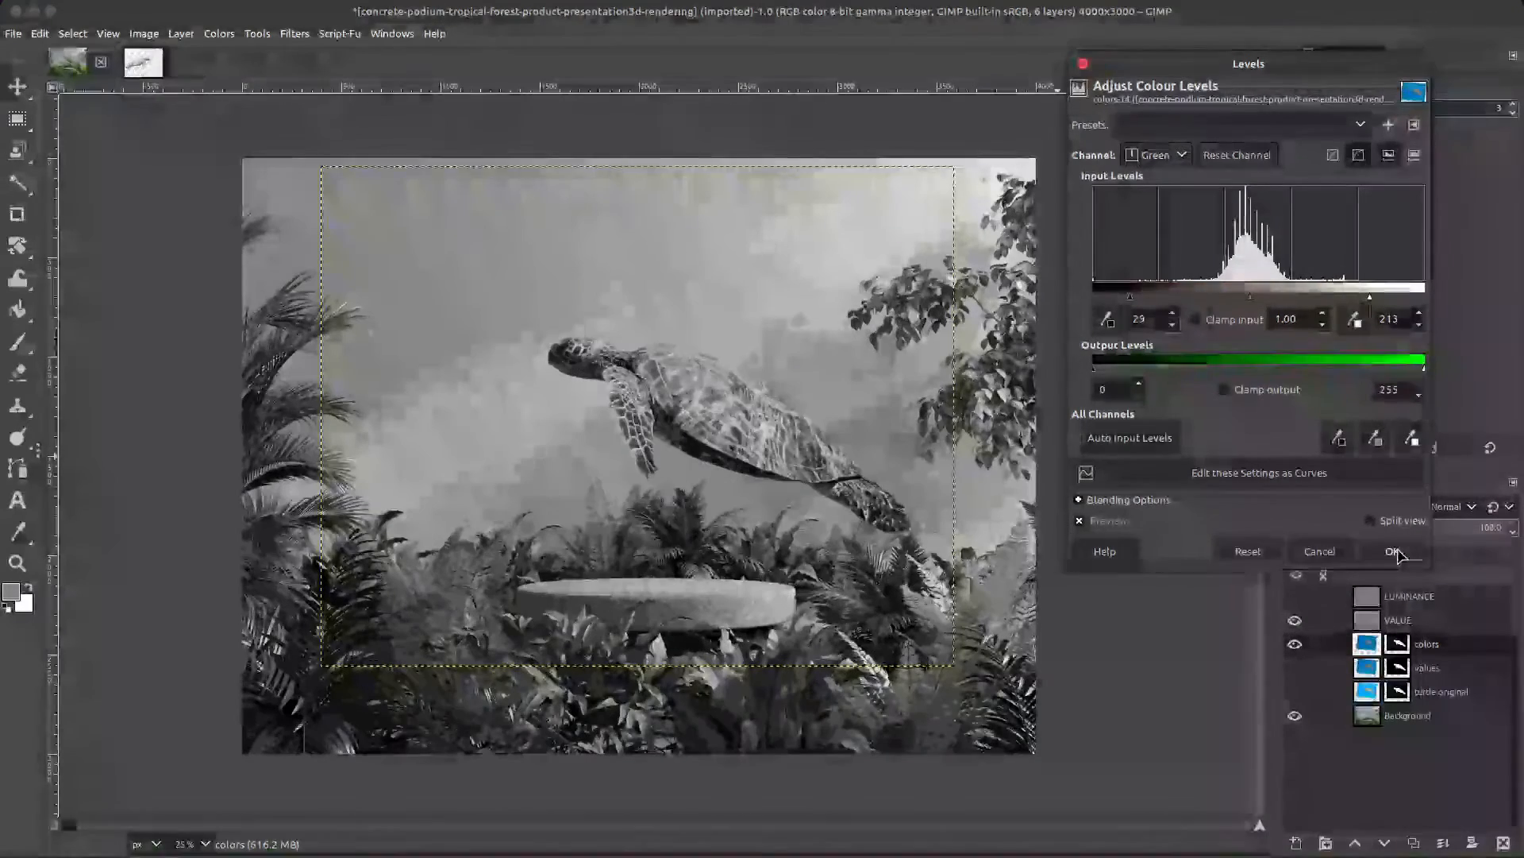
Step: Hide the VALUE layer and check the turtle's colours by briefly showing the LUMINANCE layer
left_click(1295, 620)
left_click(1295, 597)
left_click(1295, 598)
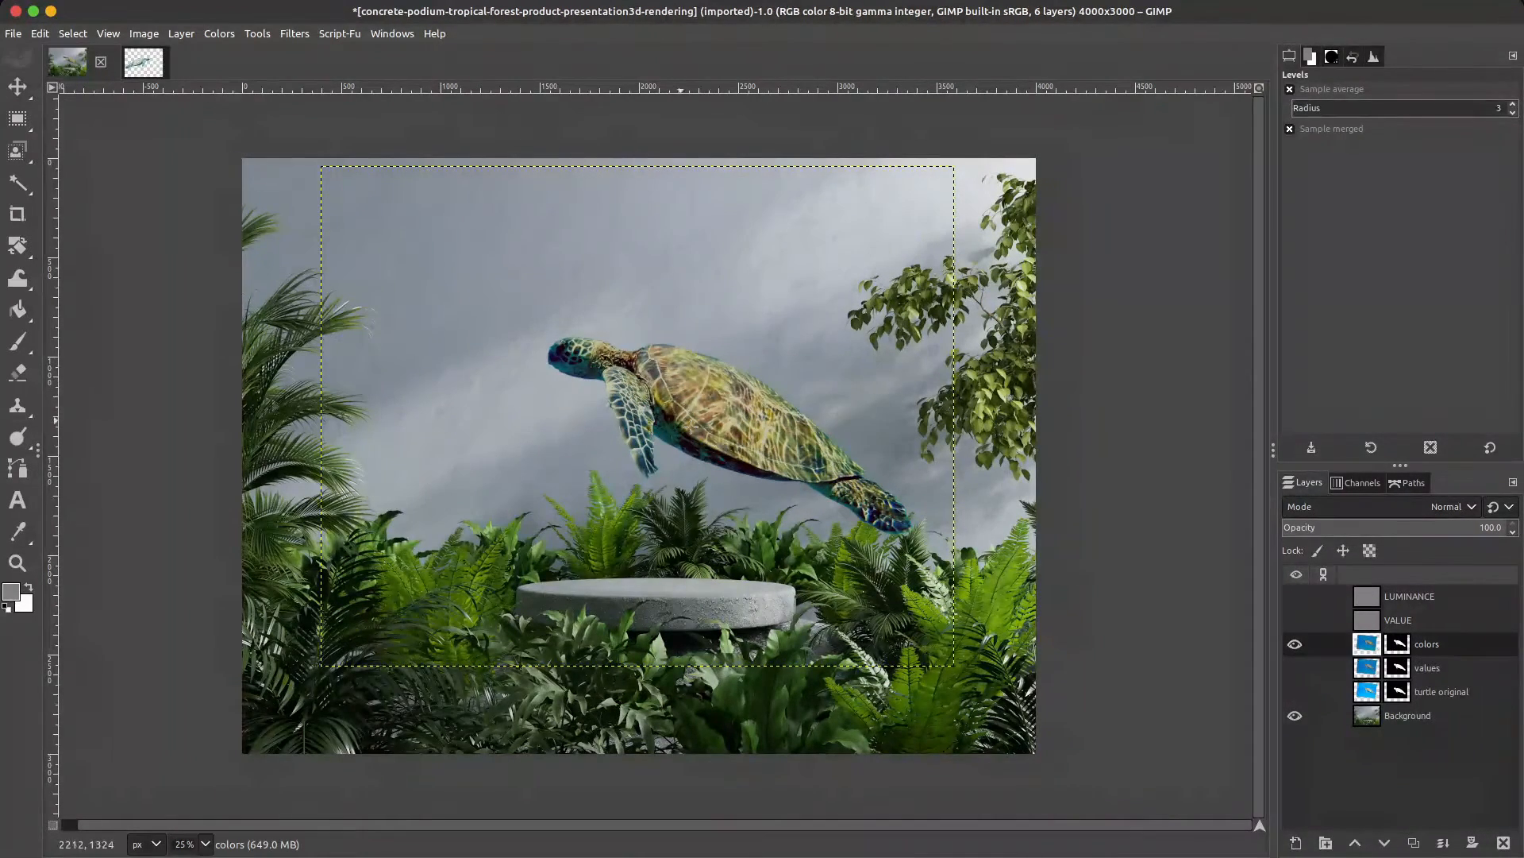
Step: Duplicate the colors layer and rename the copy "saturation"
left_click(1414, 842)
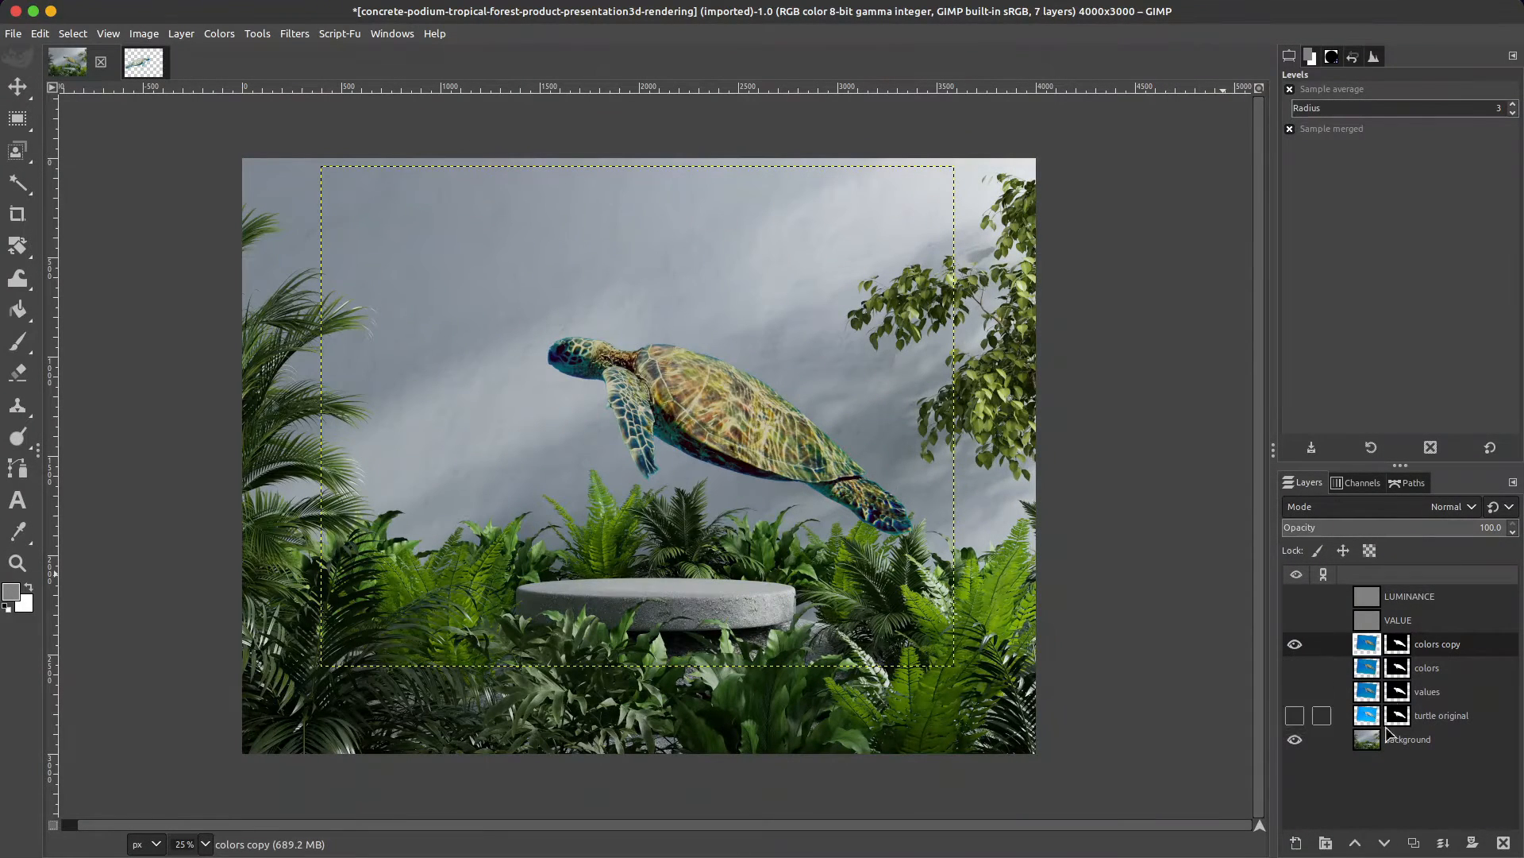
double_click(1450, 651)
type("sa")
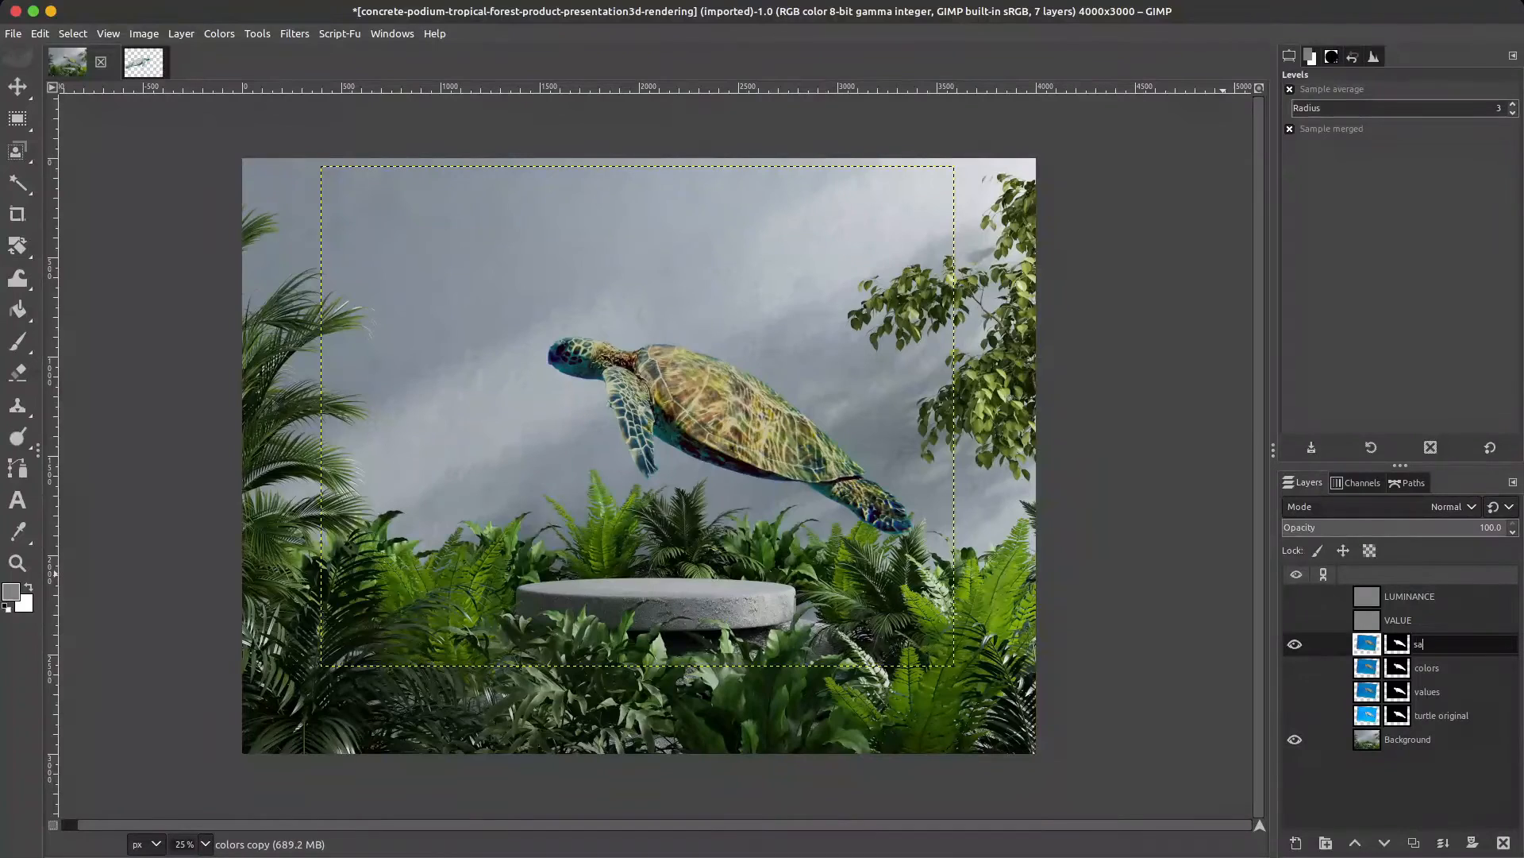
type("turation")
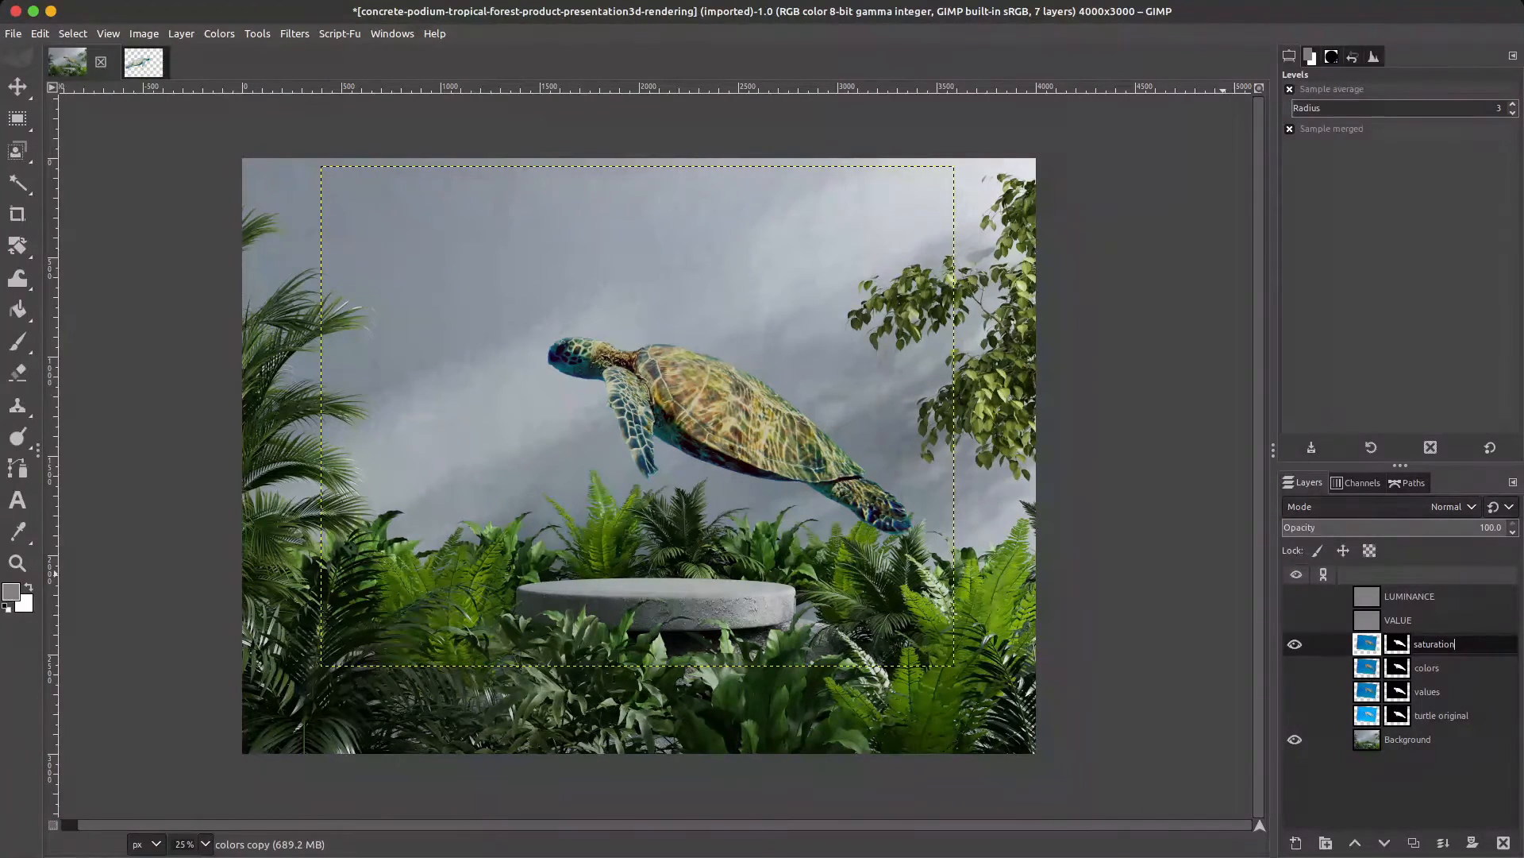
key("Return")
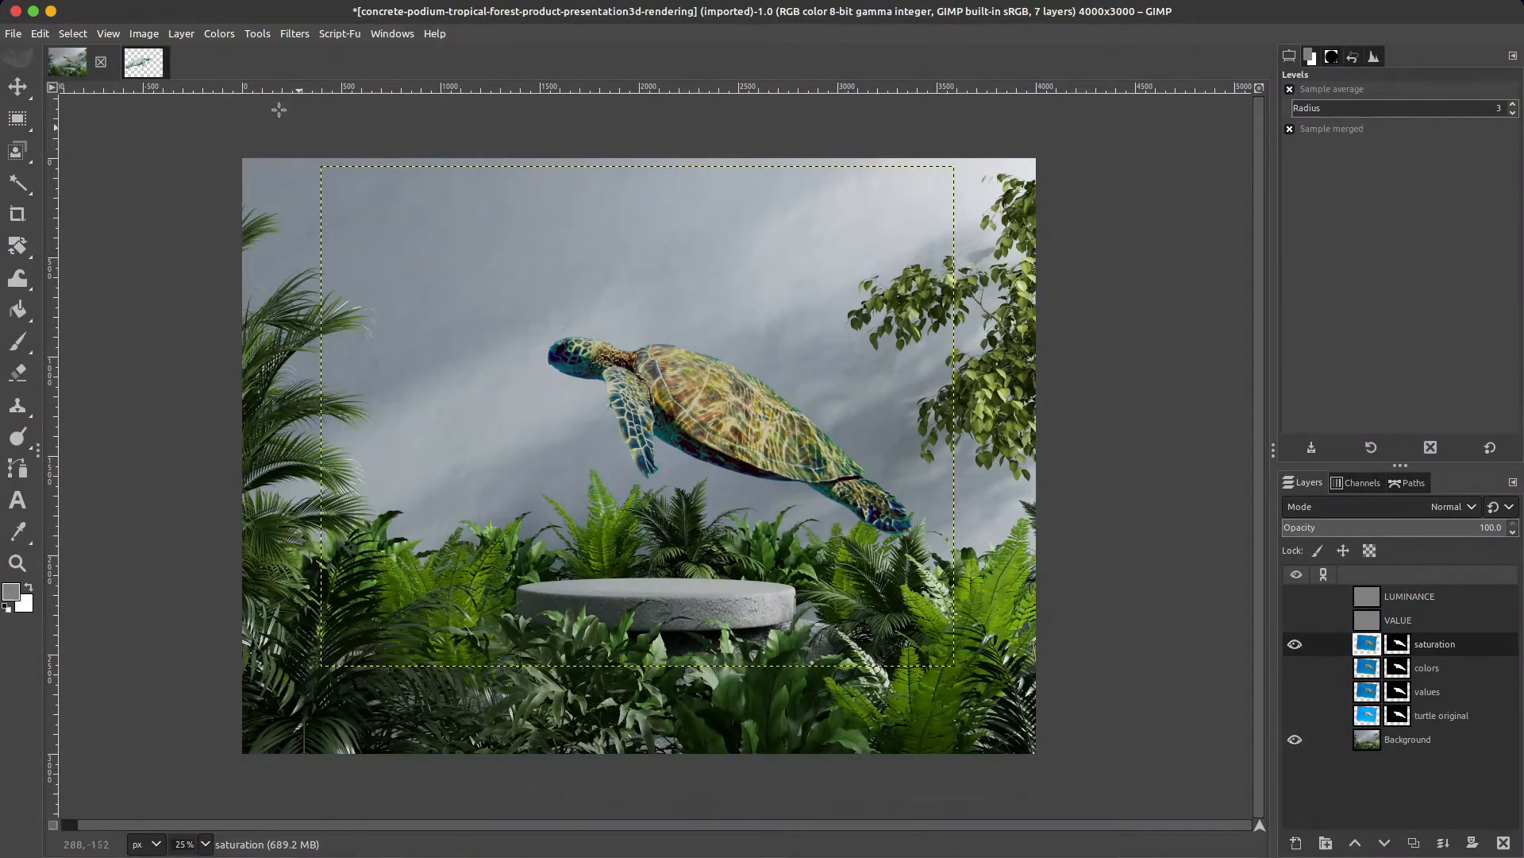
Step: Start Hue-Saturation on the saturation layer, set the master saturation to -10, and compare with the preview off and on
left_click(221, 34)
left_click(278, 113)
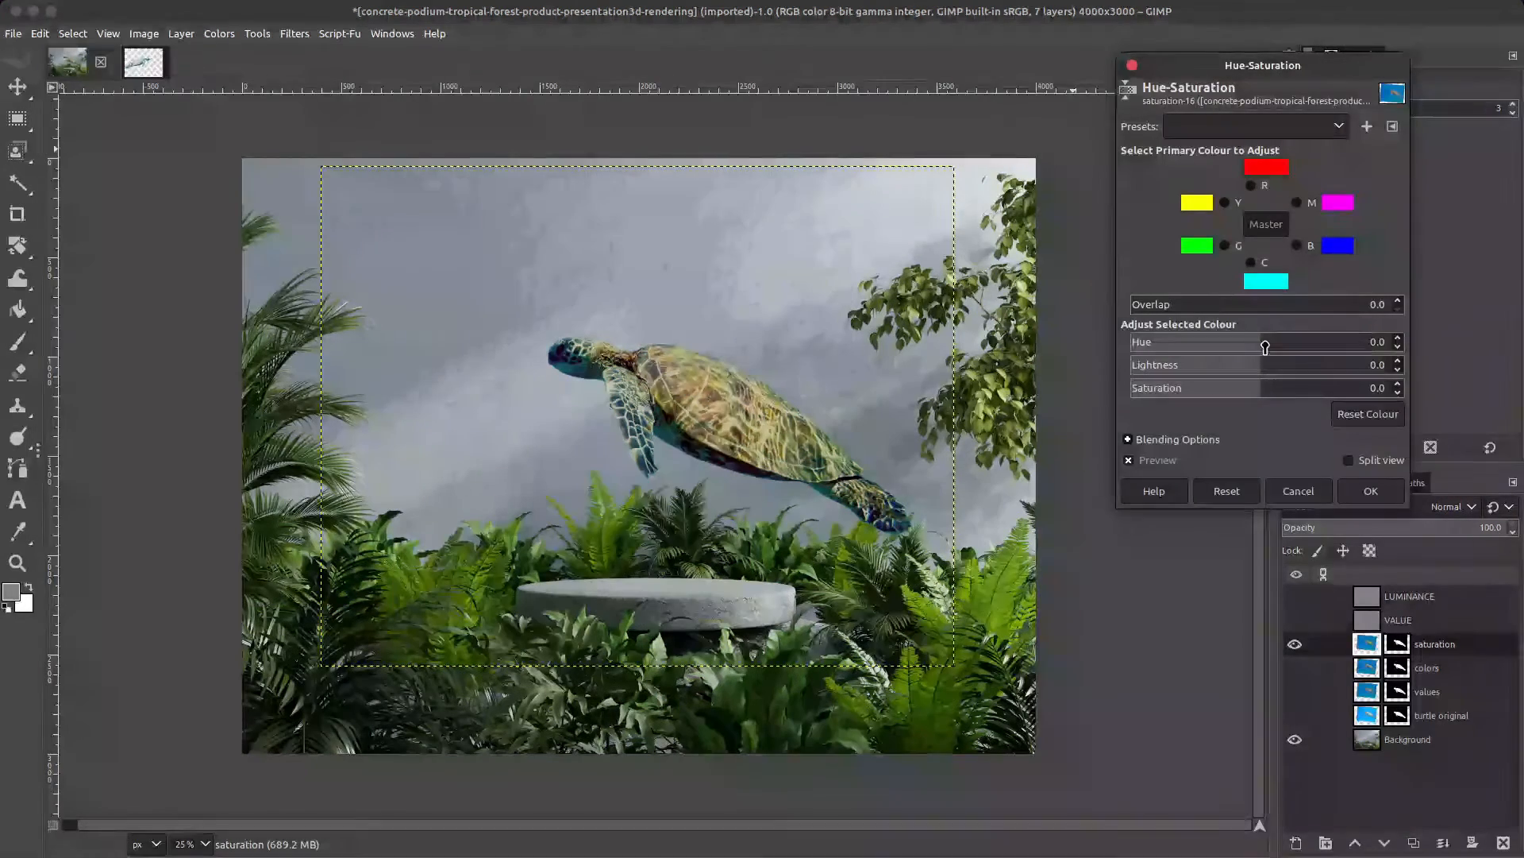
left_click(1254, 390)
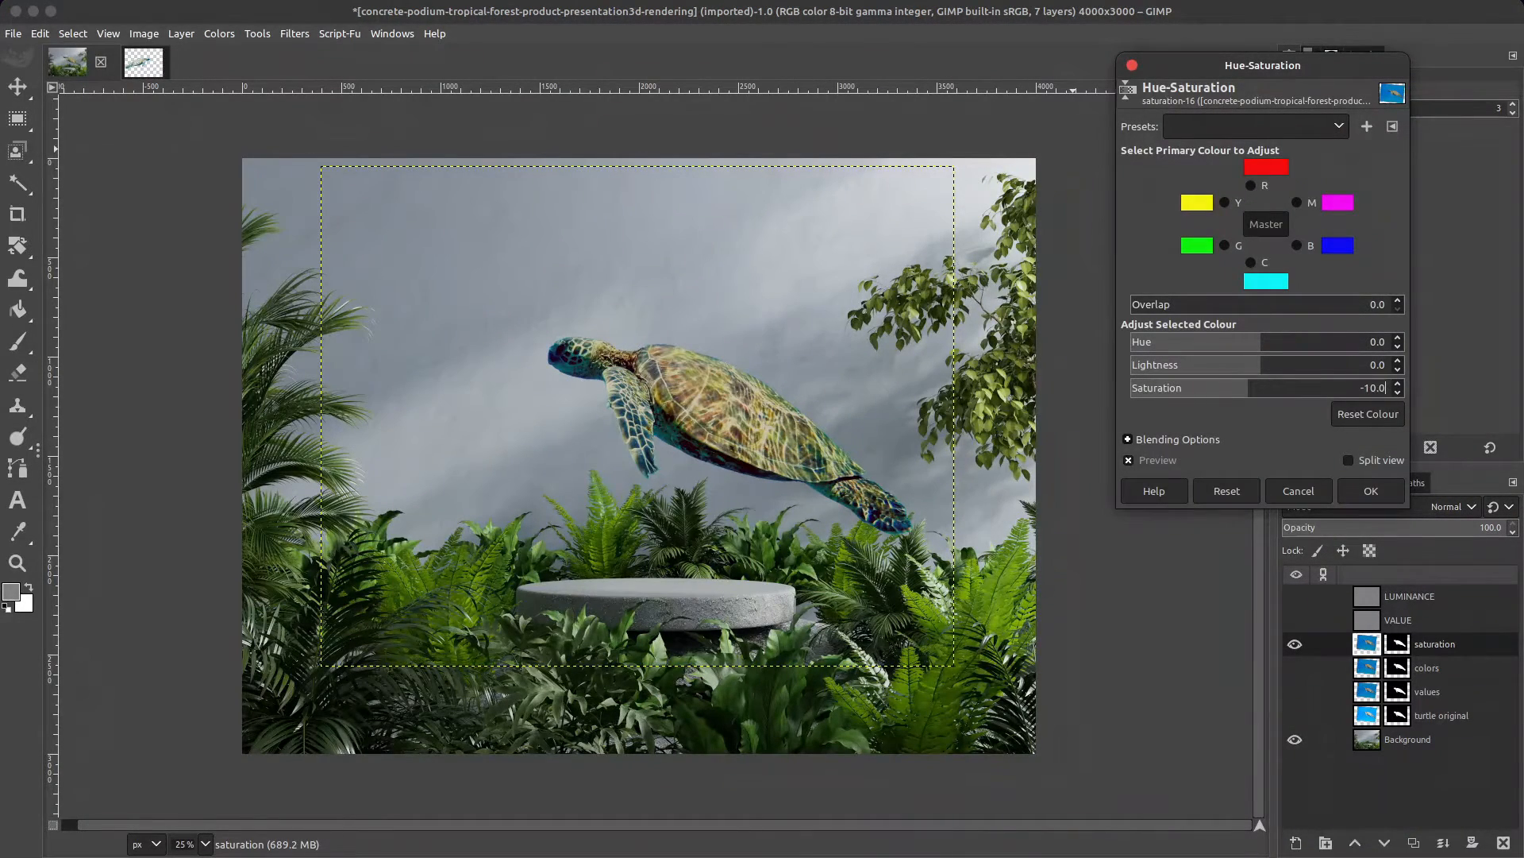
left_click(1128, 460)
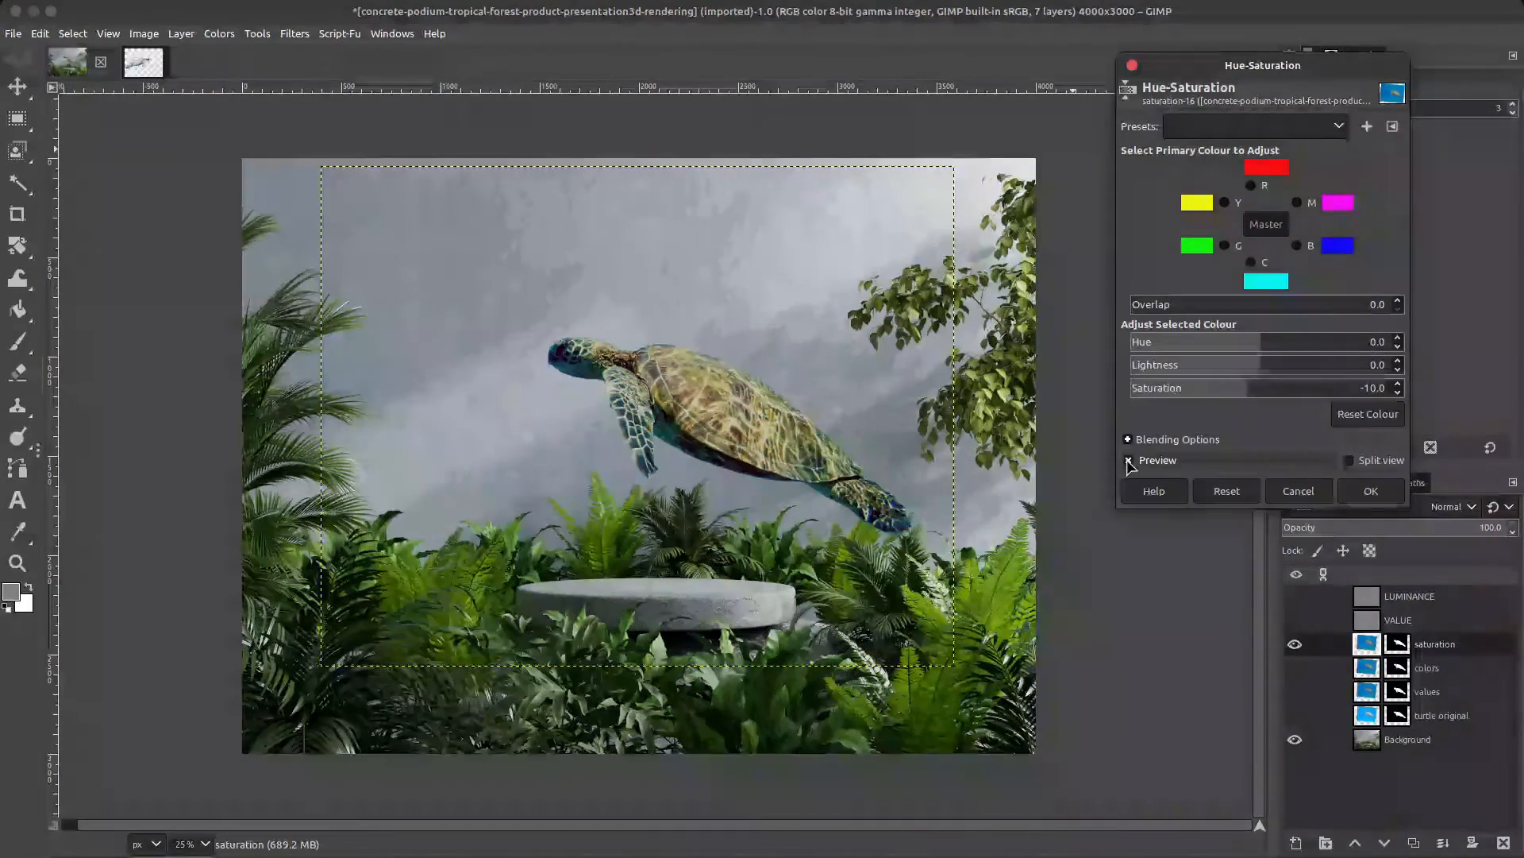
left_click(1128, 461)
Step: Test stronger desaturation of the turtle, set the master saturation to -20, and compare the result with the preview off and on
left_click_drag(1240, 397, 1174, 399)
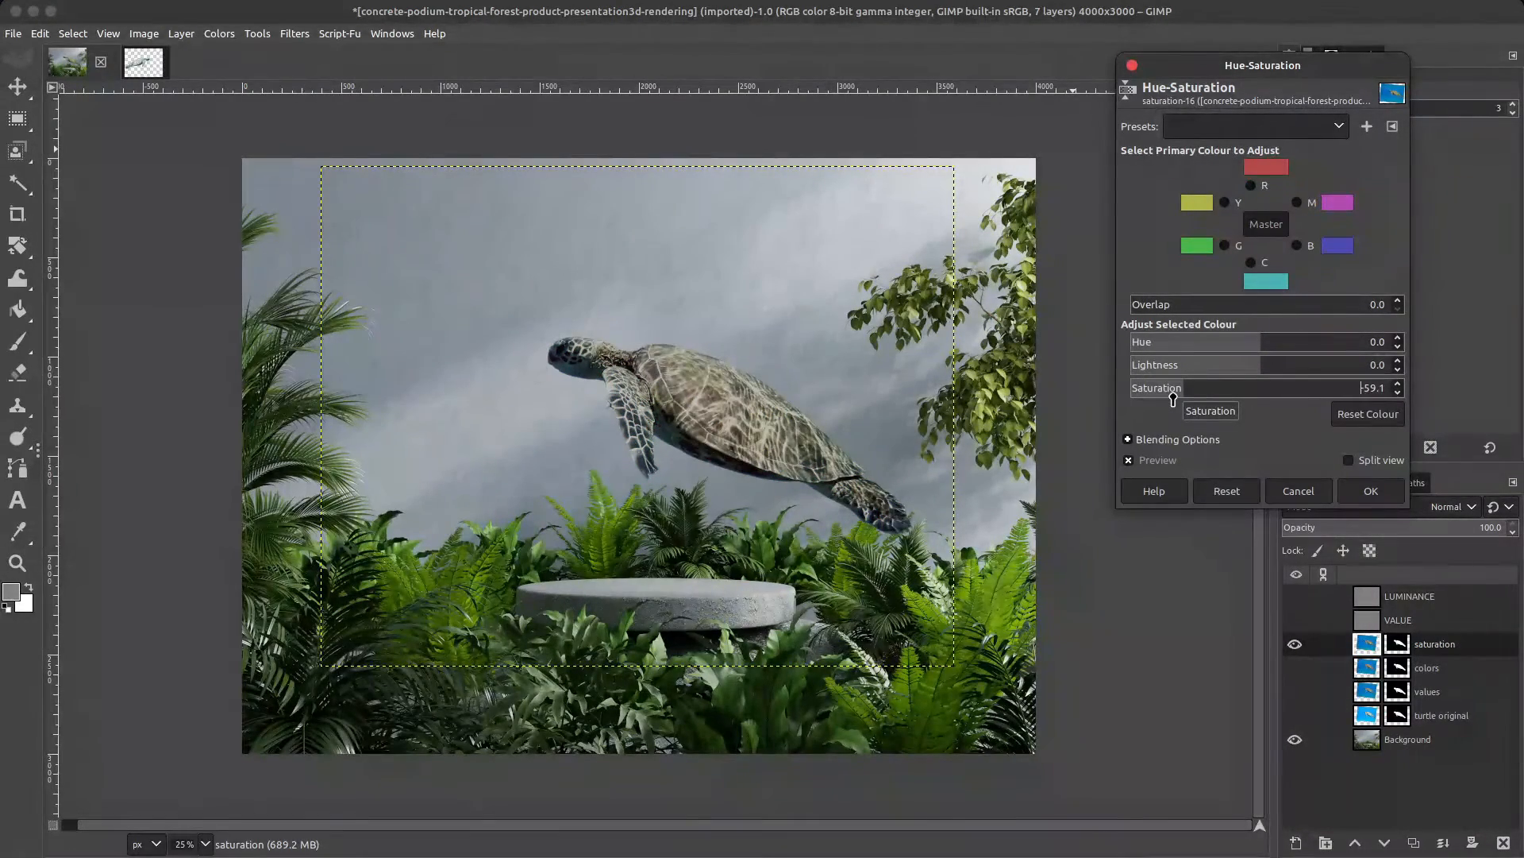
left_click(1215, 397)
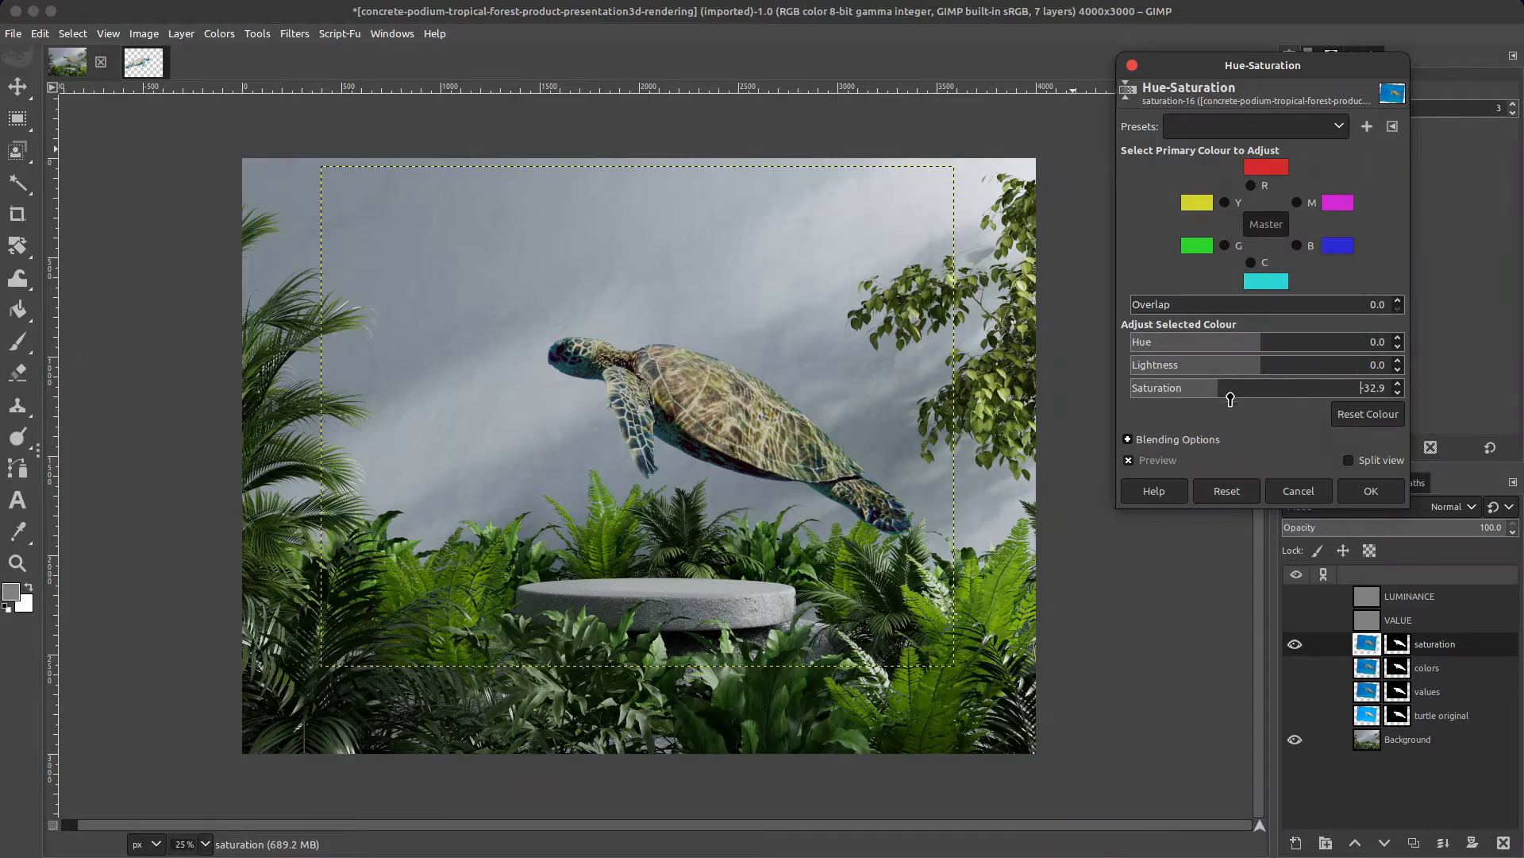
key("ctrl+a")
type("-20")
key("Return")
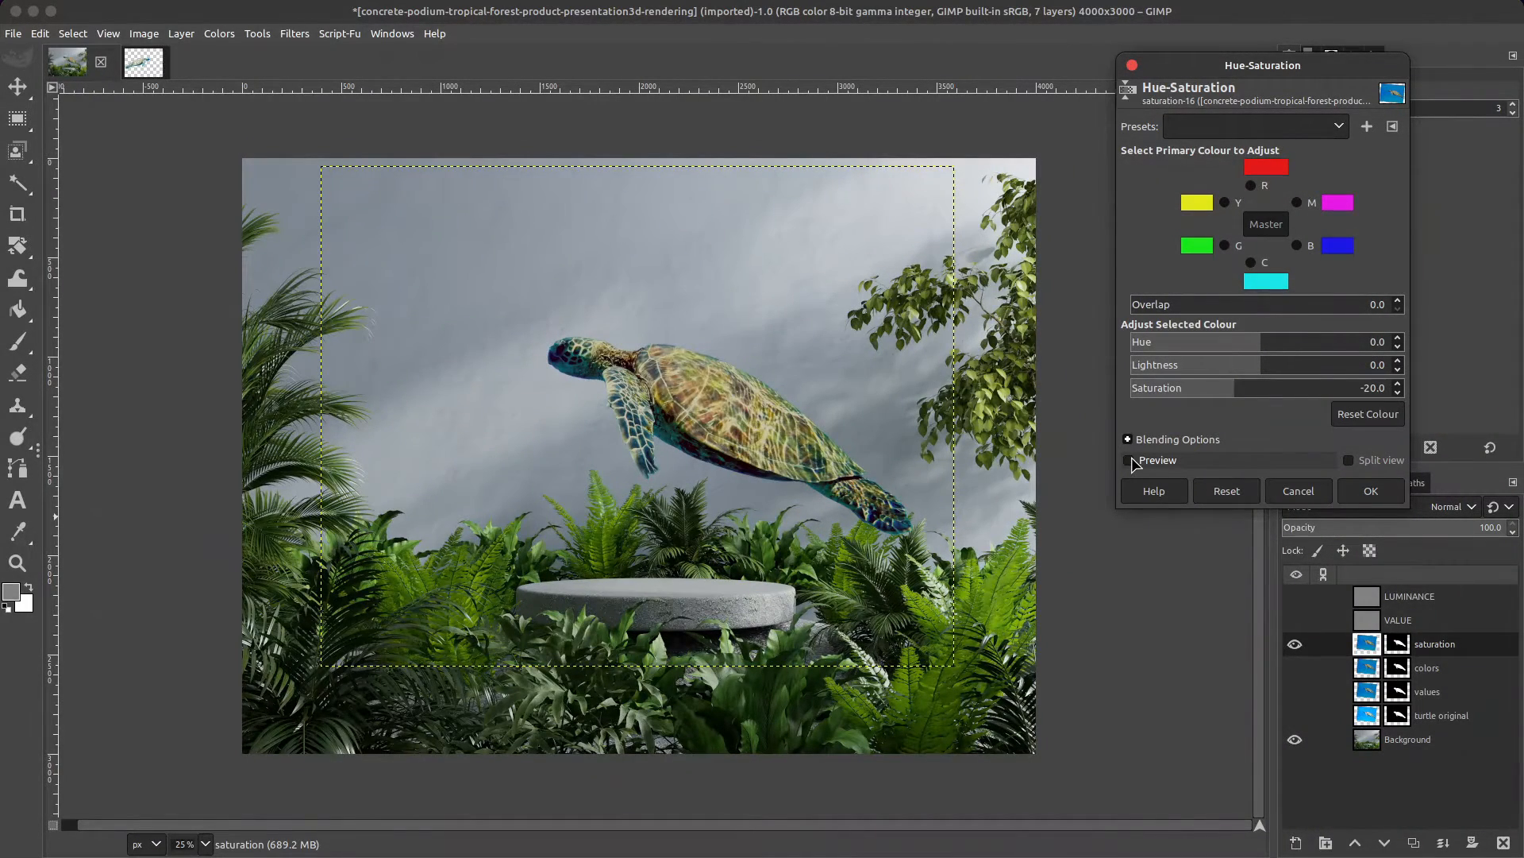
left_click(1129, 461)
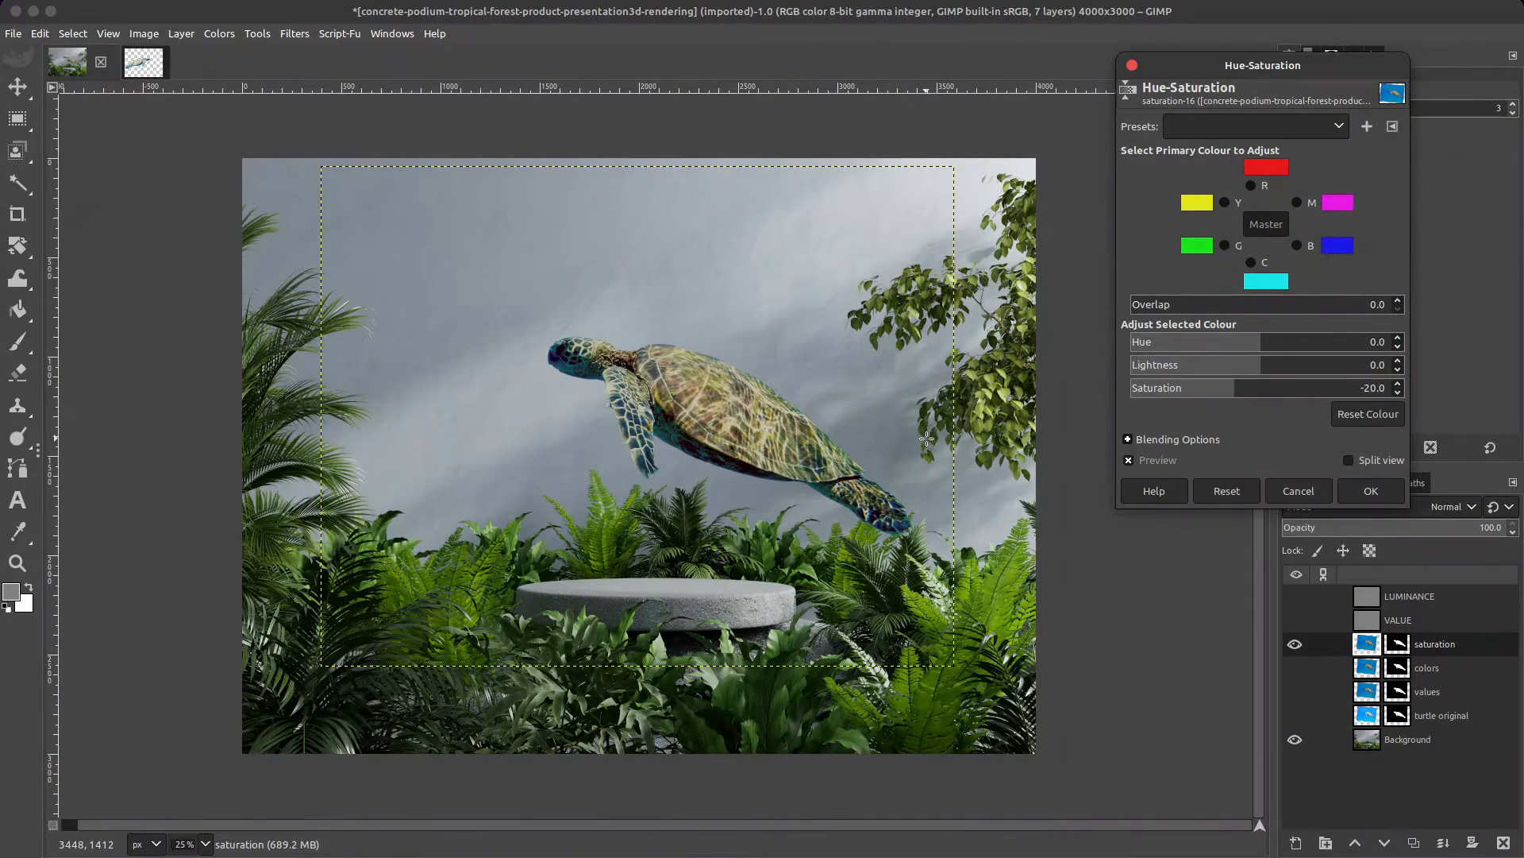
left_click(1295, 620)
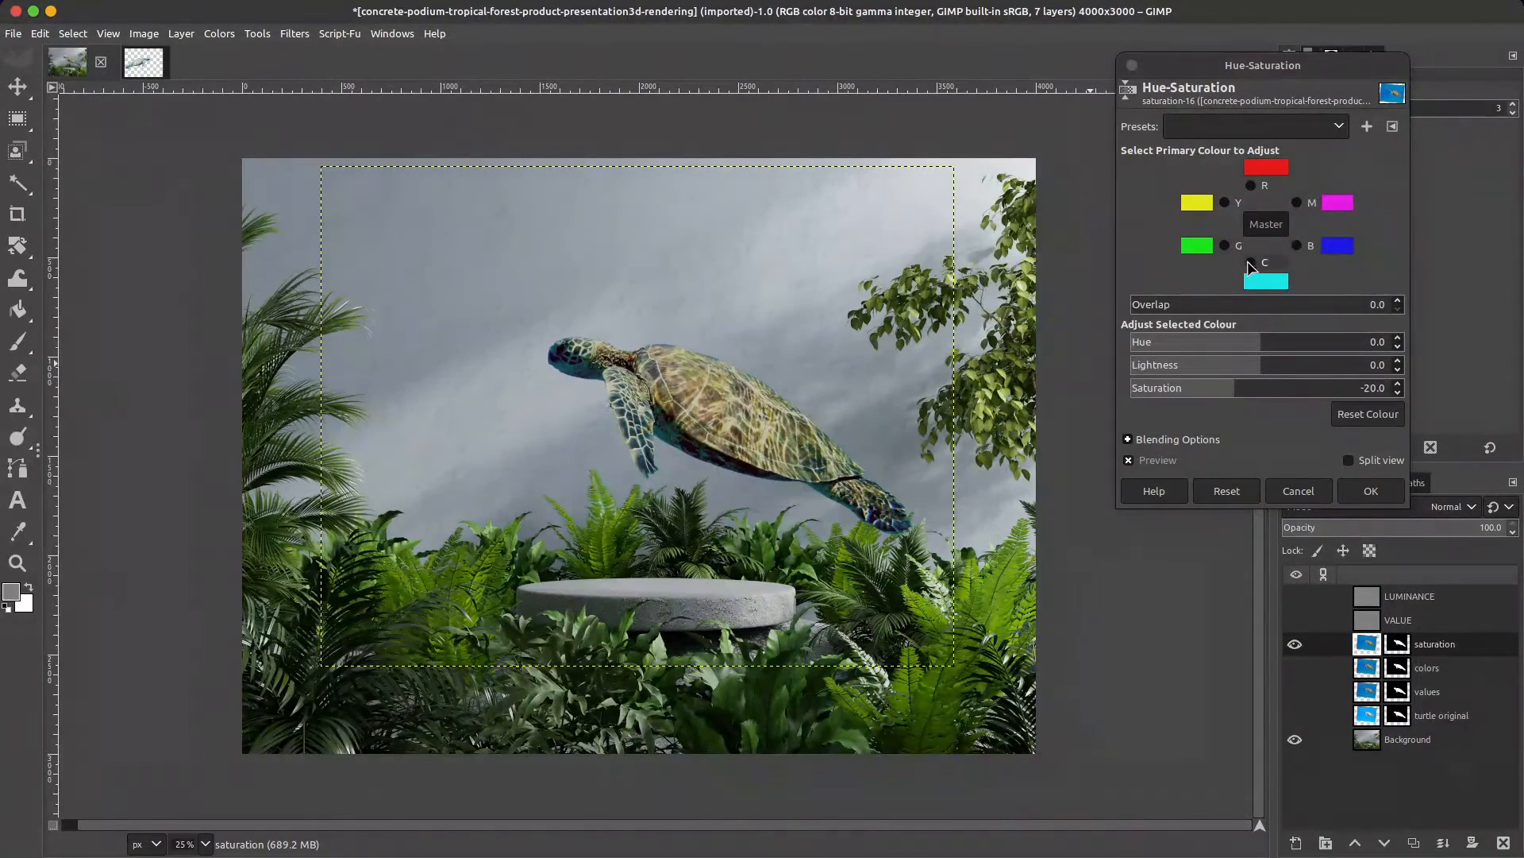
Step: Set the Hue-Saturation overlap to 20 and the saturation of both the cyan and blue ranges to -15
left_click(1251, 263)
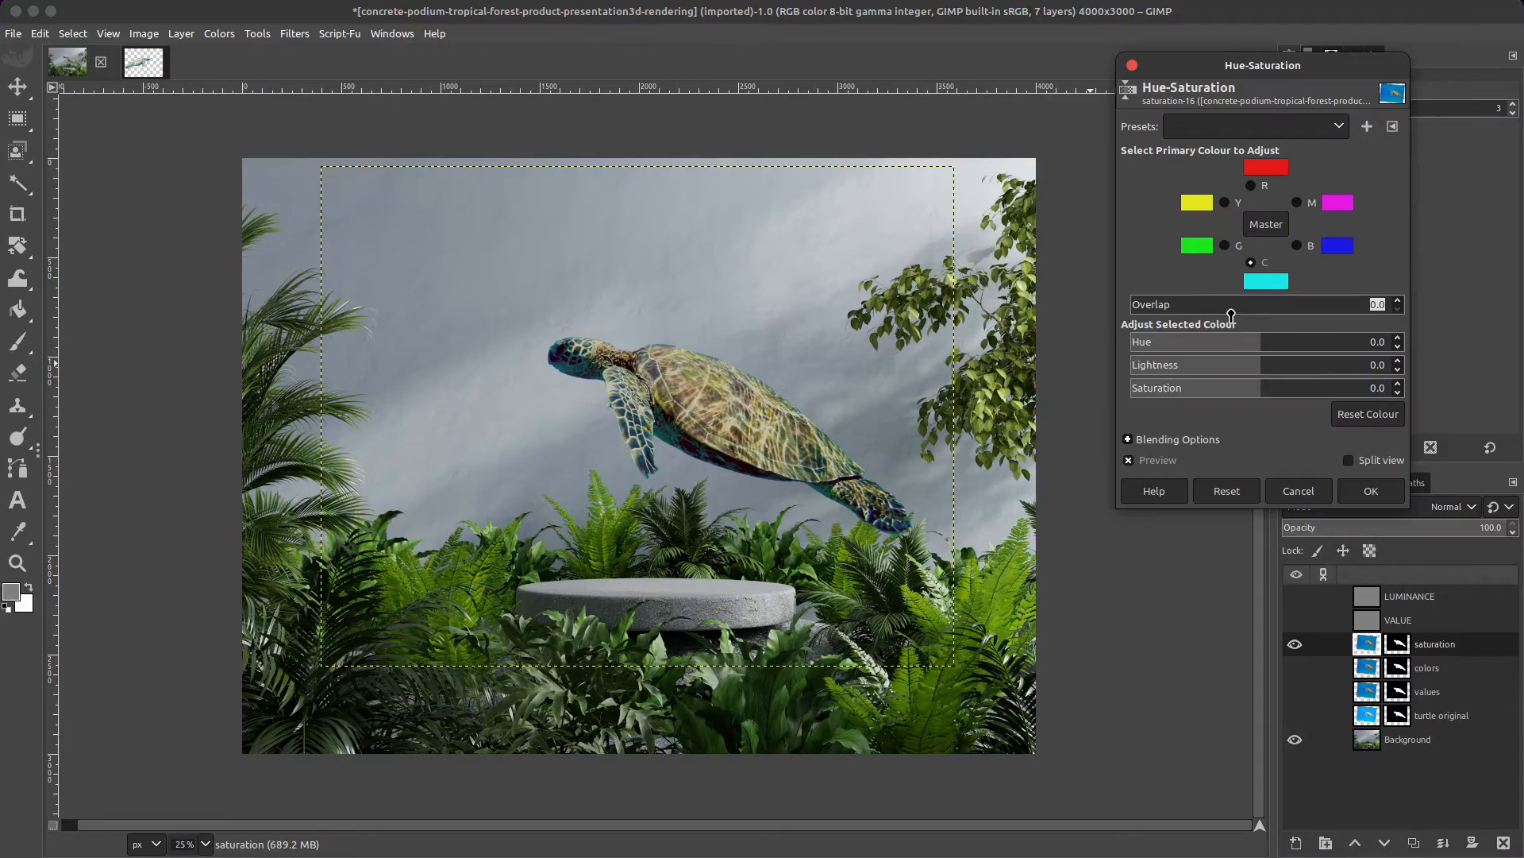
type("20")
key("Return")
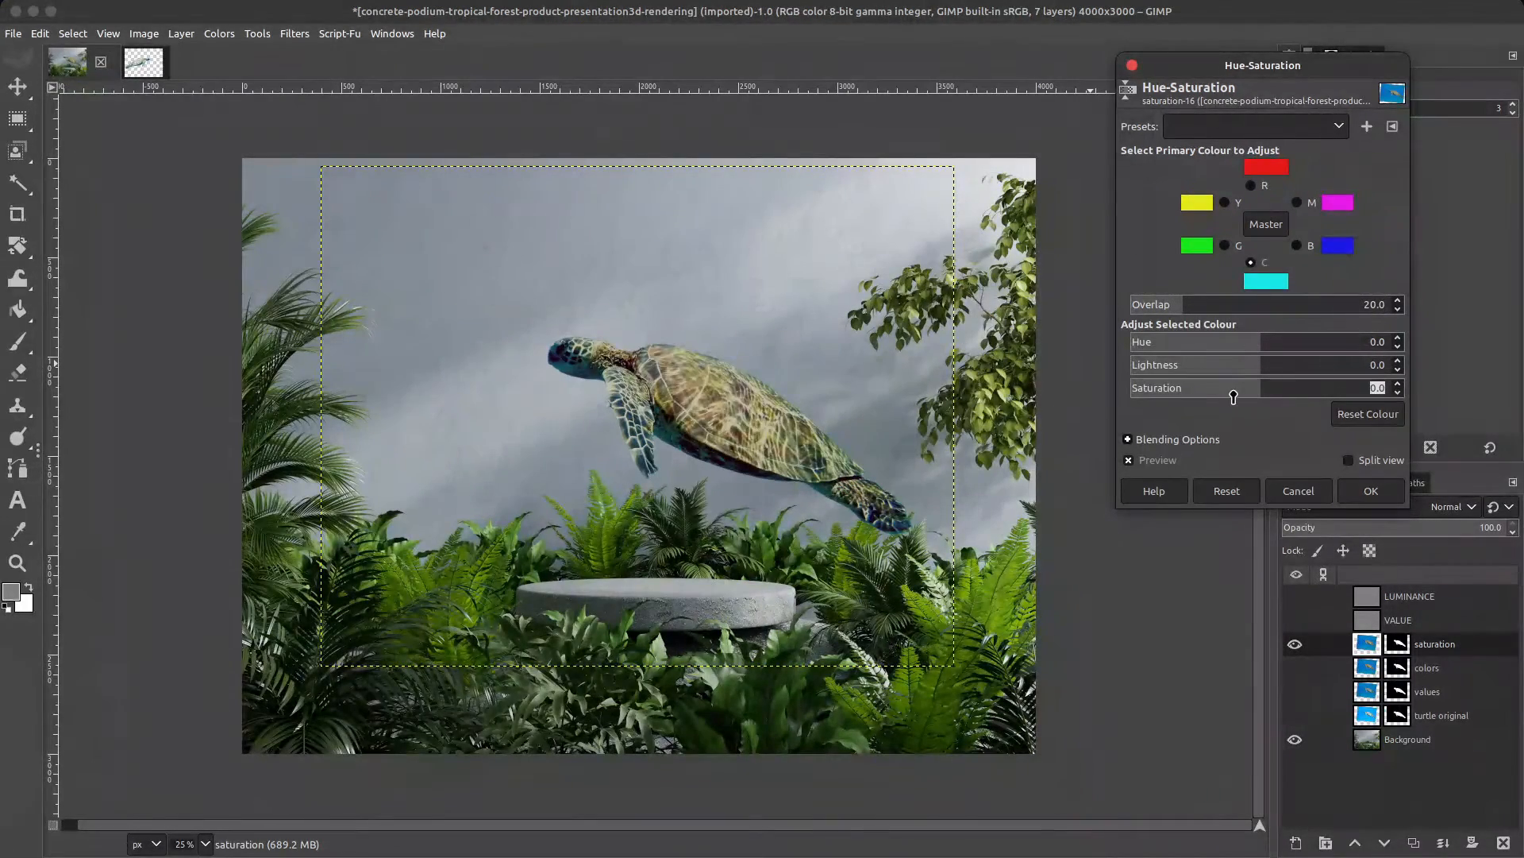
type("-15")
key("Return")
left_click(1297, 245)
key("Return")
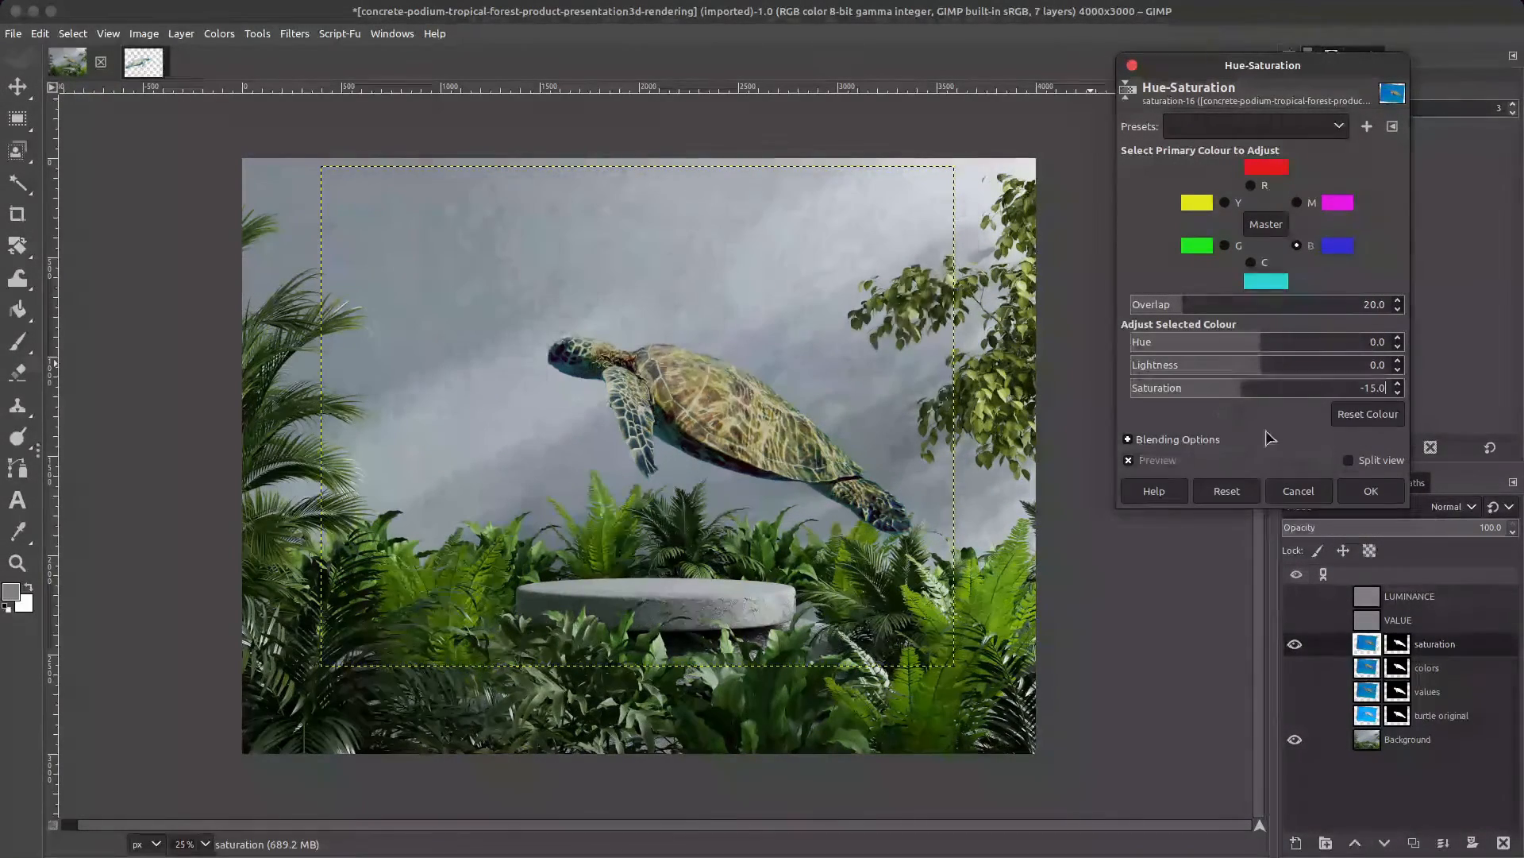
Step: Compare the desaturated turtle with the LUMINANCE layer shown, apply the Hue-Saturation change, and hide the LUMINANCE layer
left_click(1295, 596)
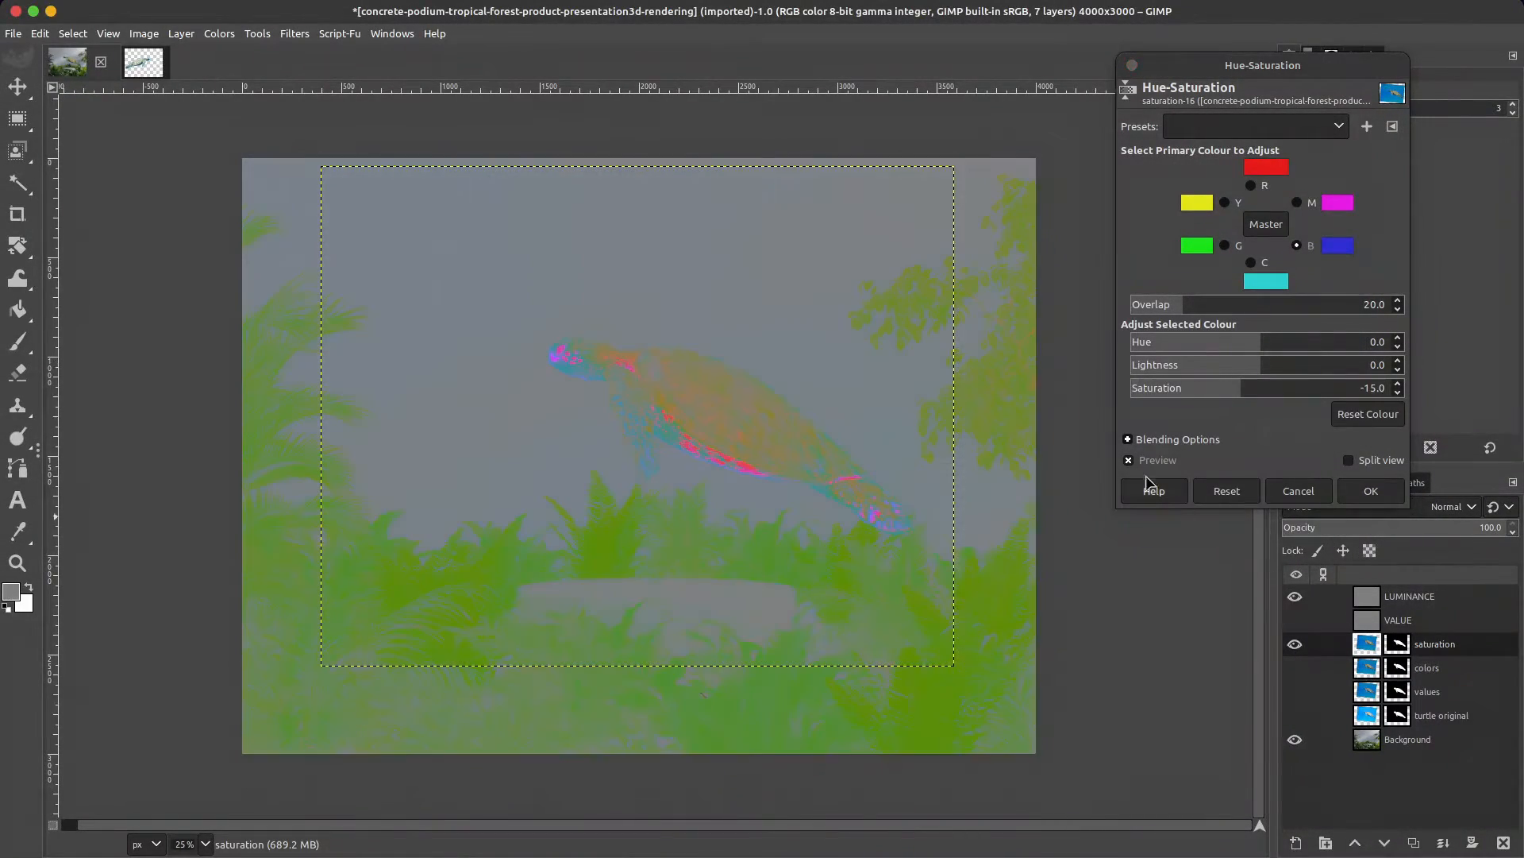
left_click(1129, 460)
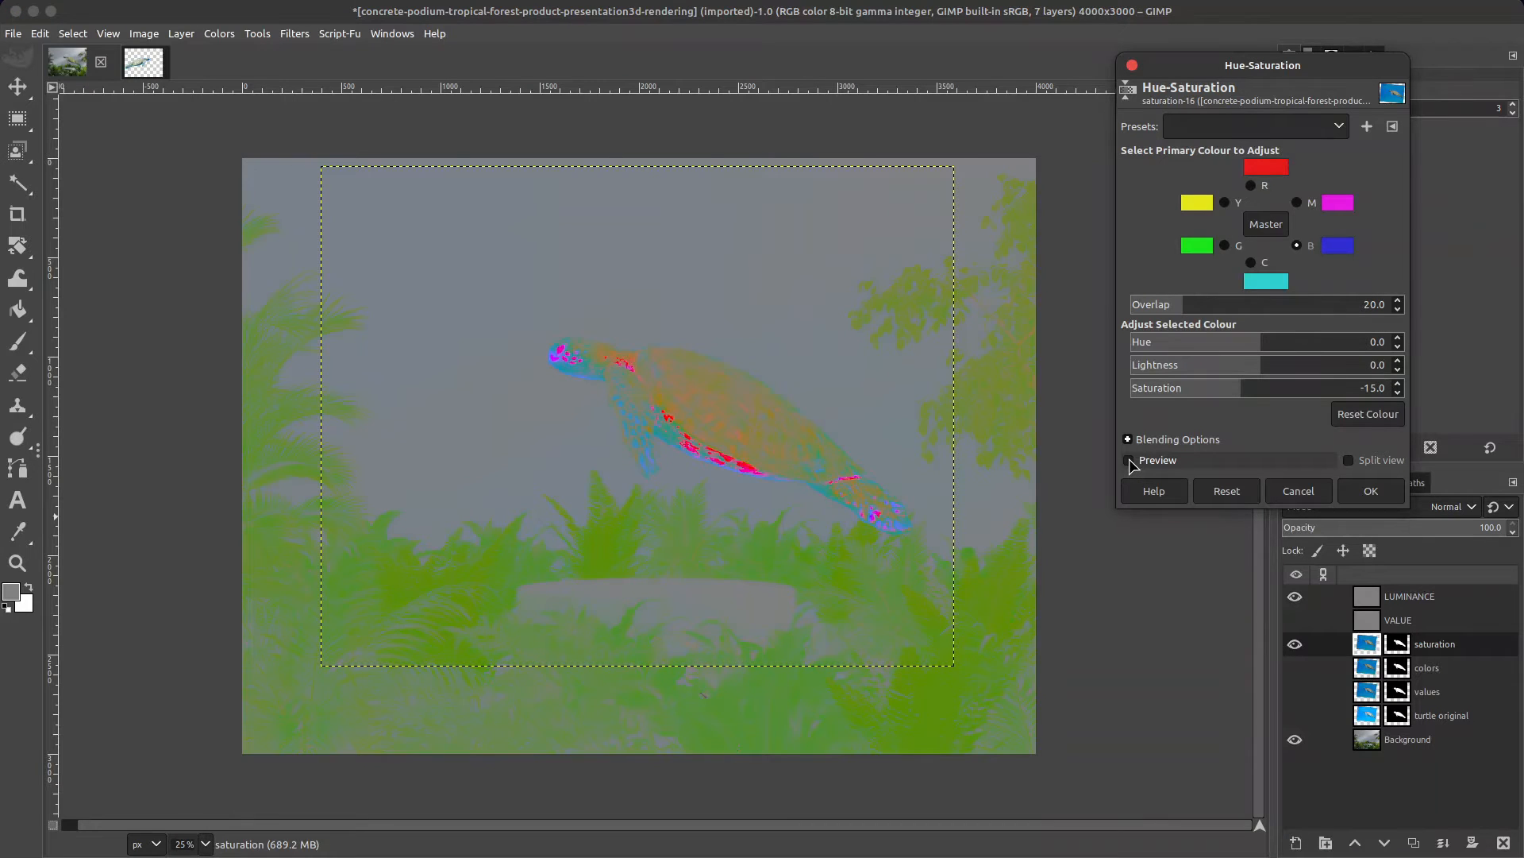
left_click(1380, 492)
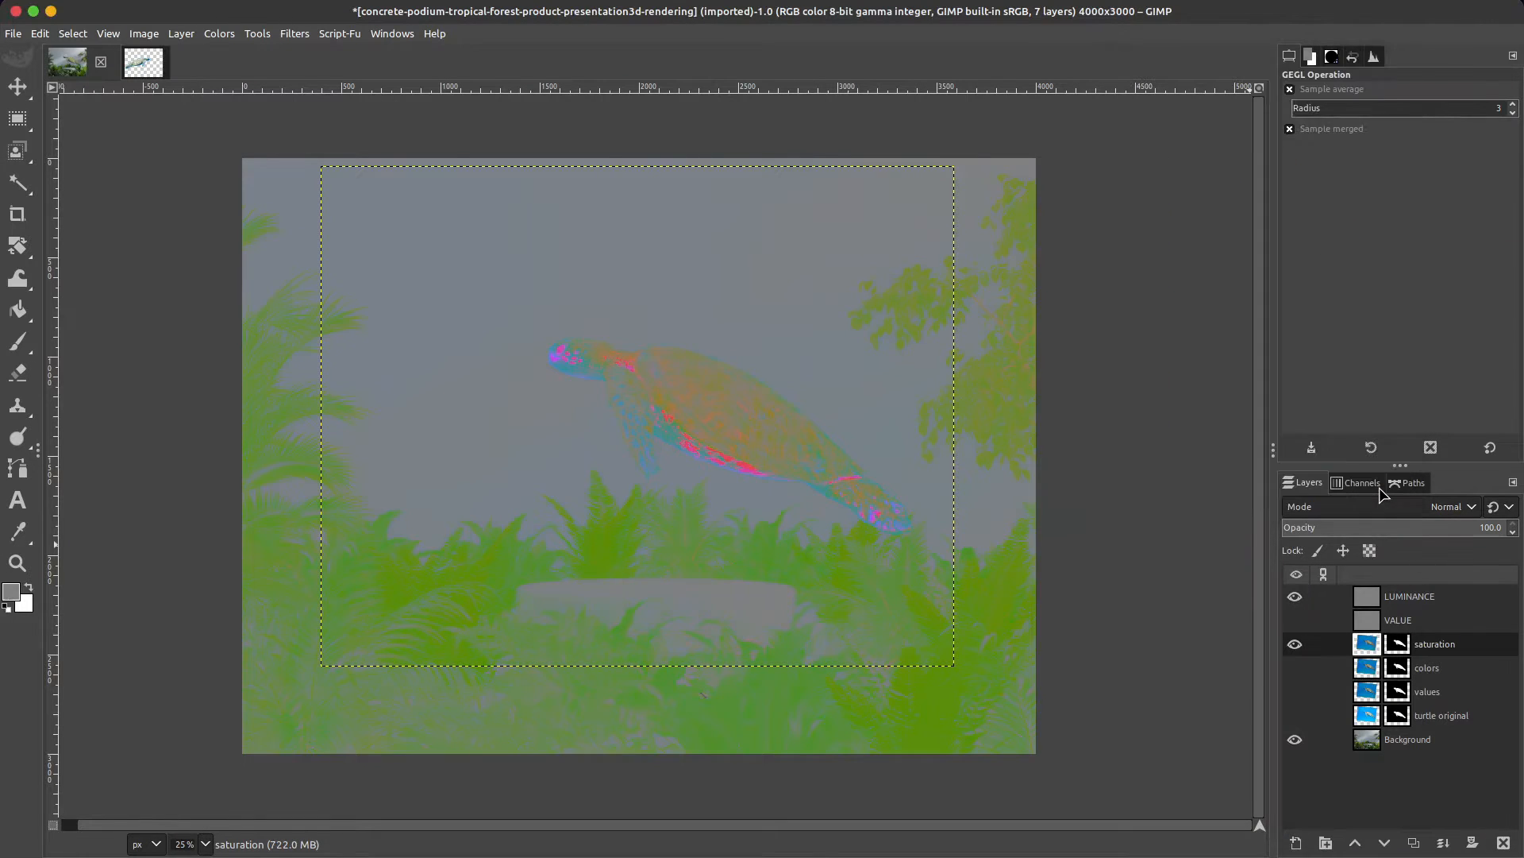
left_click(1295, 597)
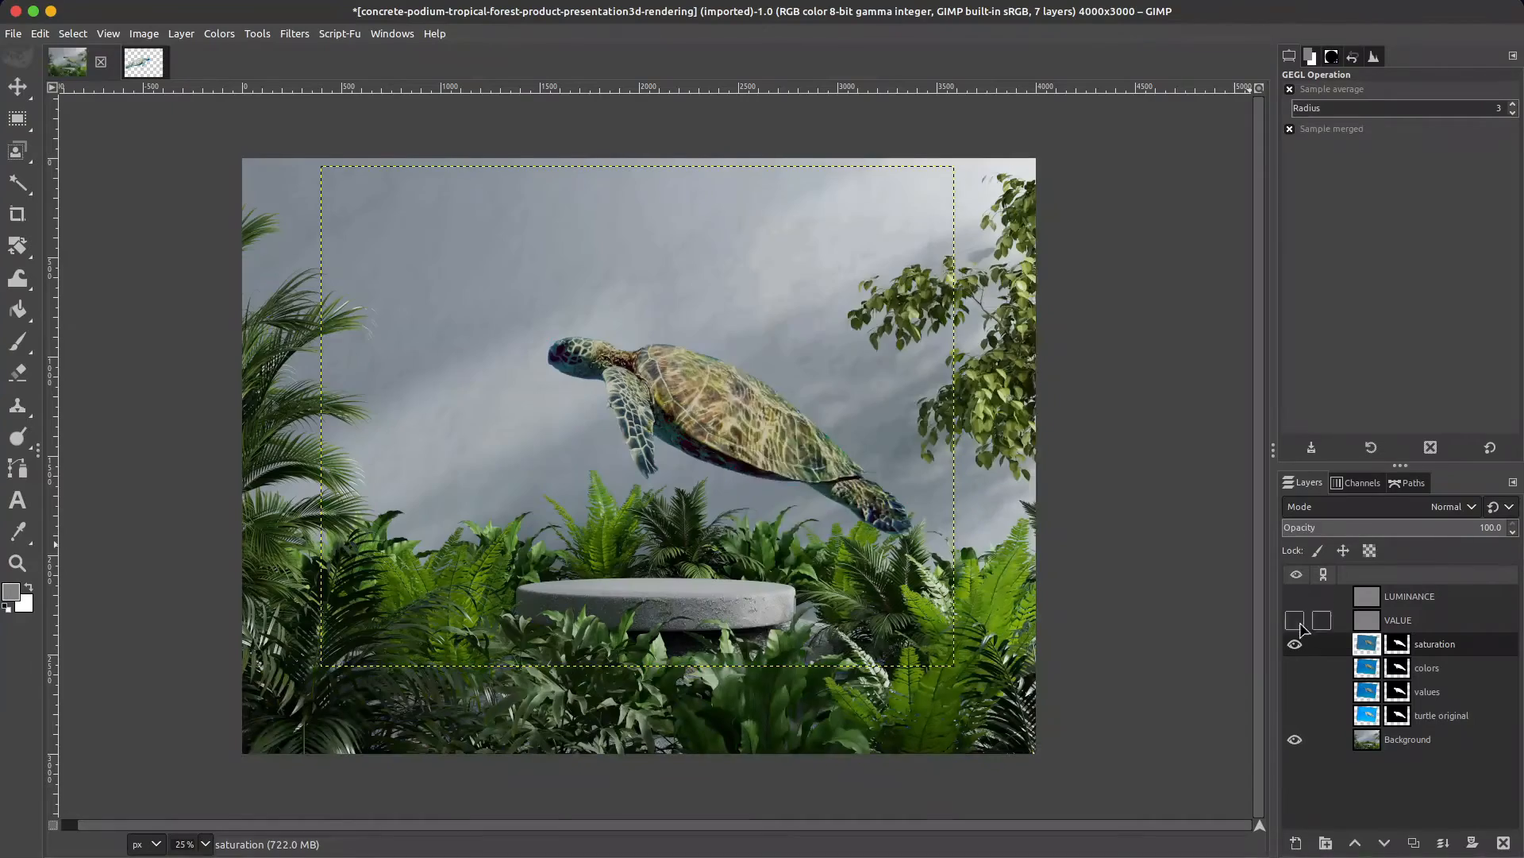
Step: Create a layer group directly above the saturation layer and name it "TURTLE"
left_click(1325, 842)
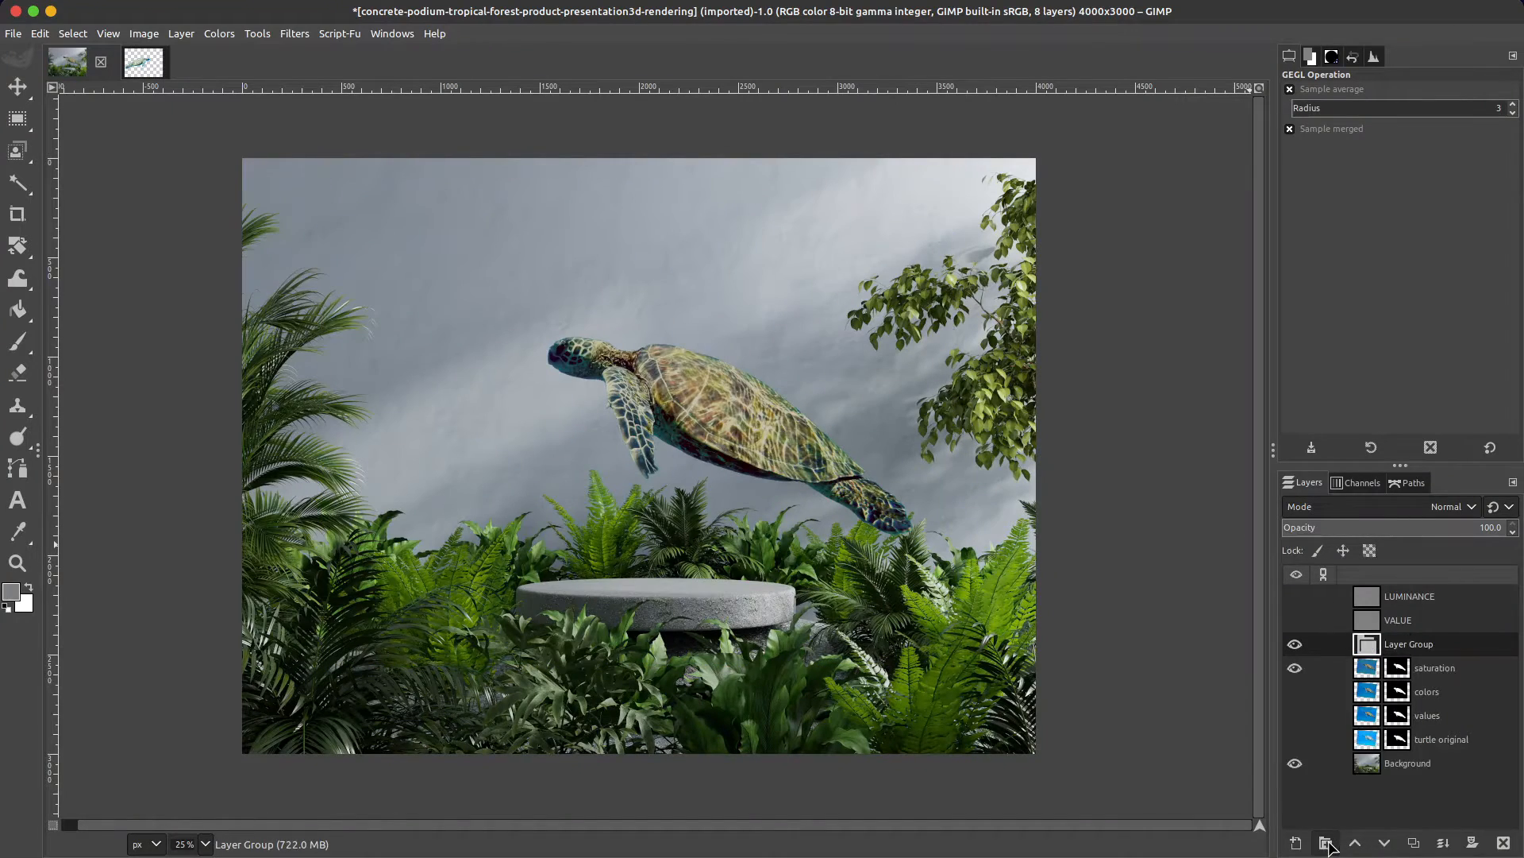
double_click(1413, 644)
type("TURTLE")
key("Return")
Step: Move the saturation, colors, values and turtle original layers into the TURTLE group and make the saturation layer active
left_click_drag(1367, 668, 1368, 728)
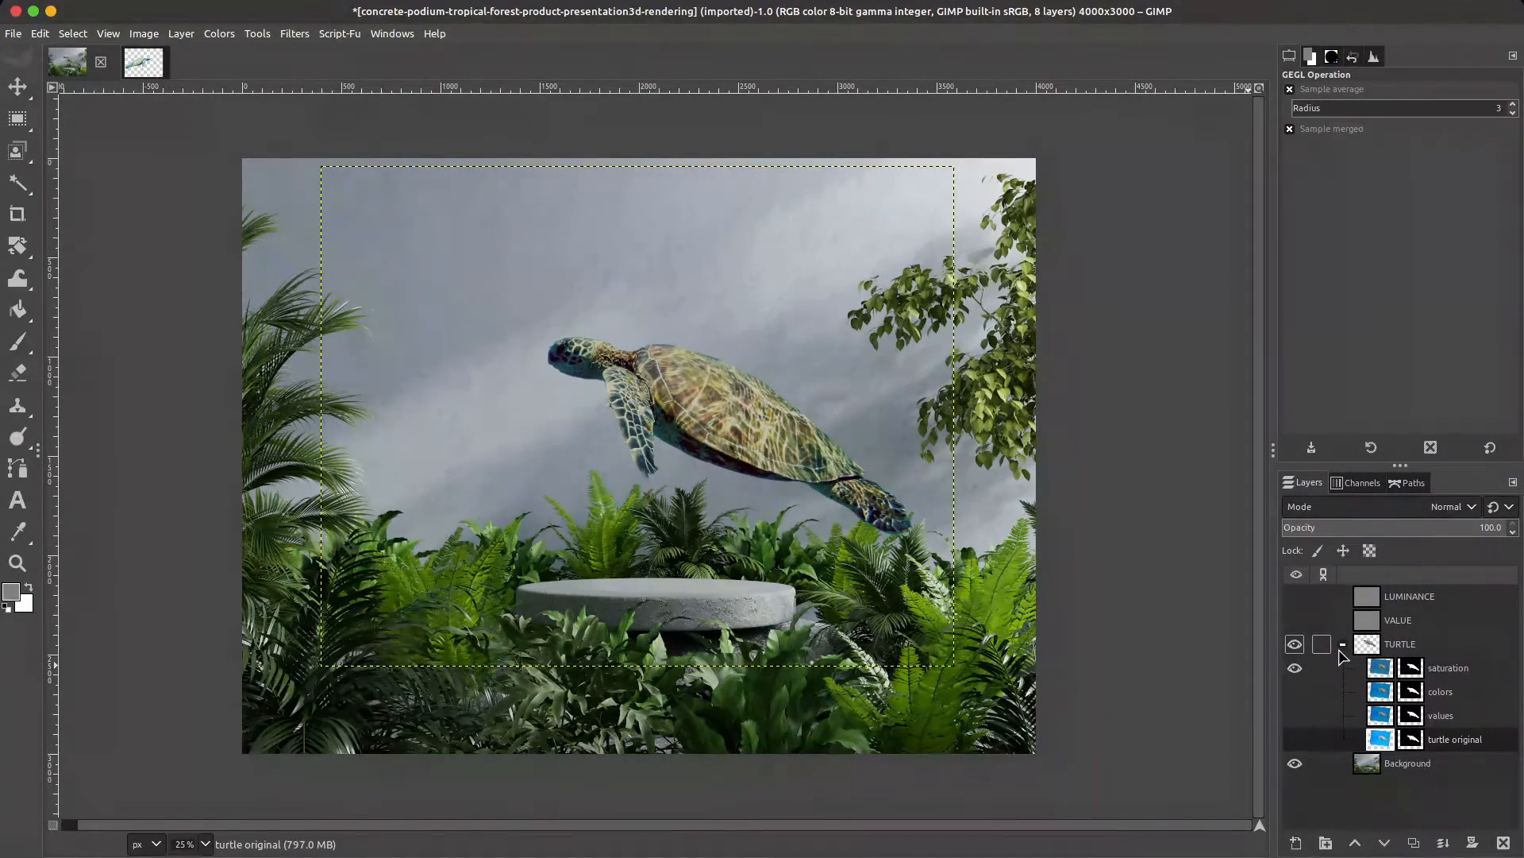
left_click(1343, 646)
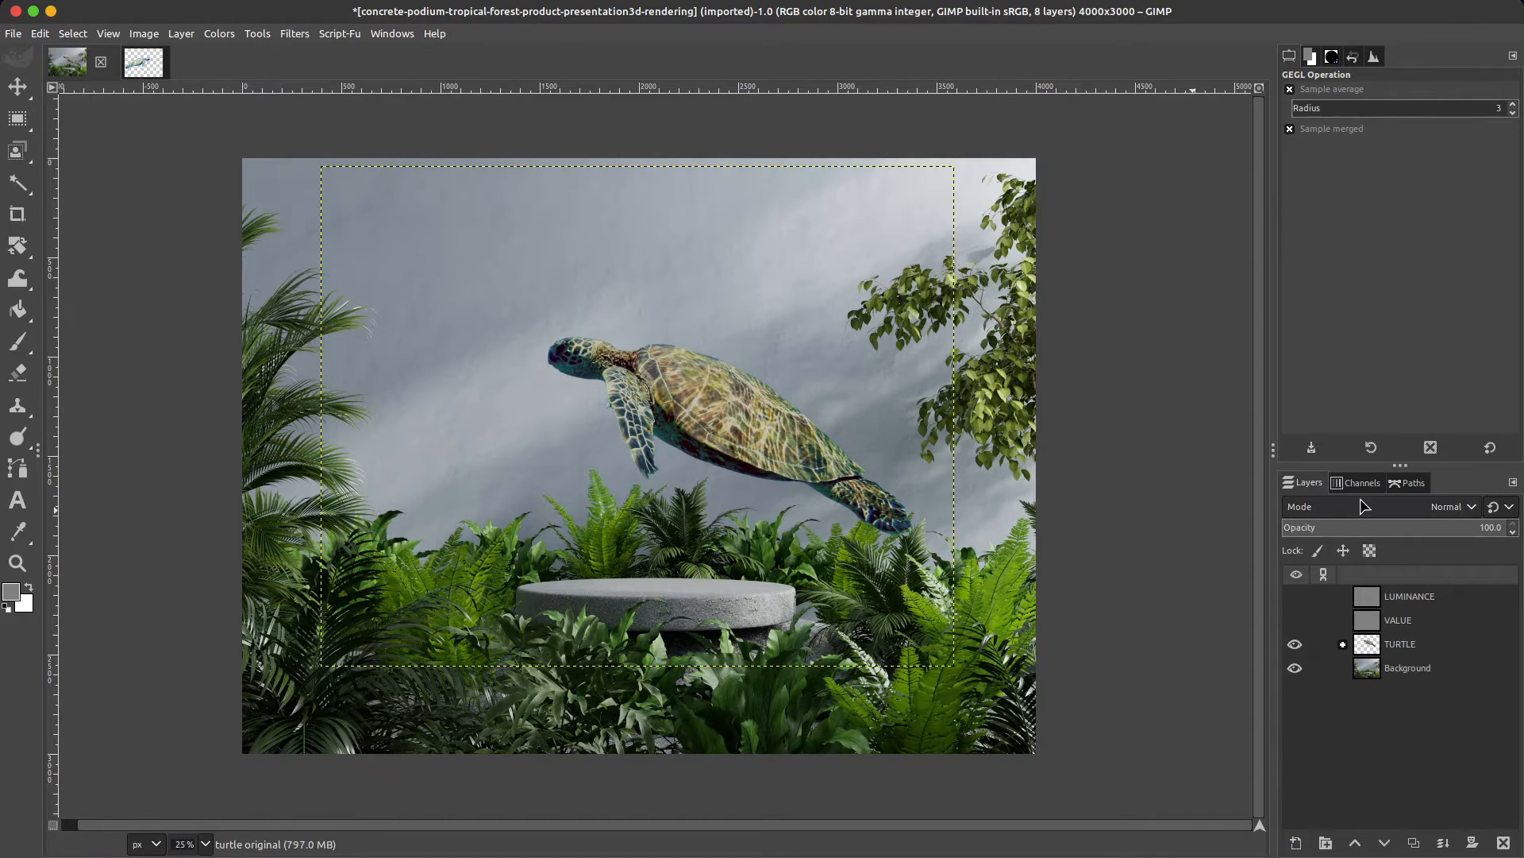
left_click(1342, 646)
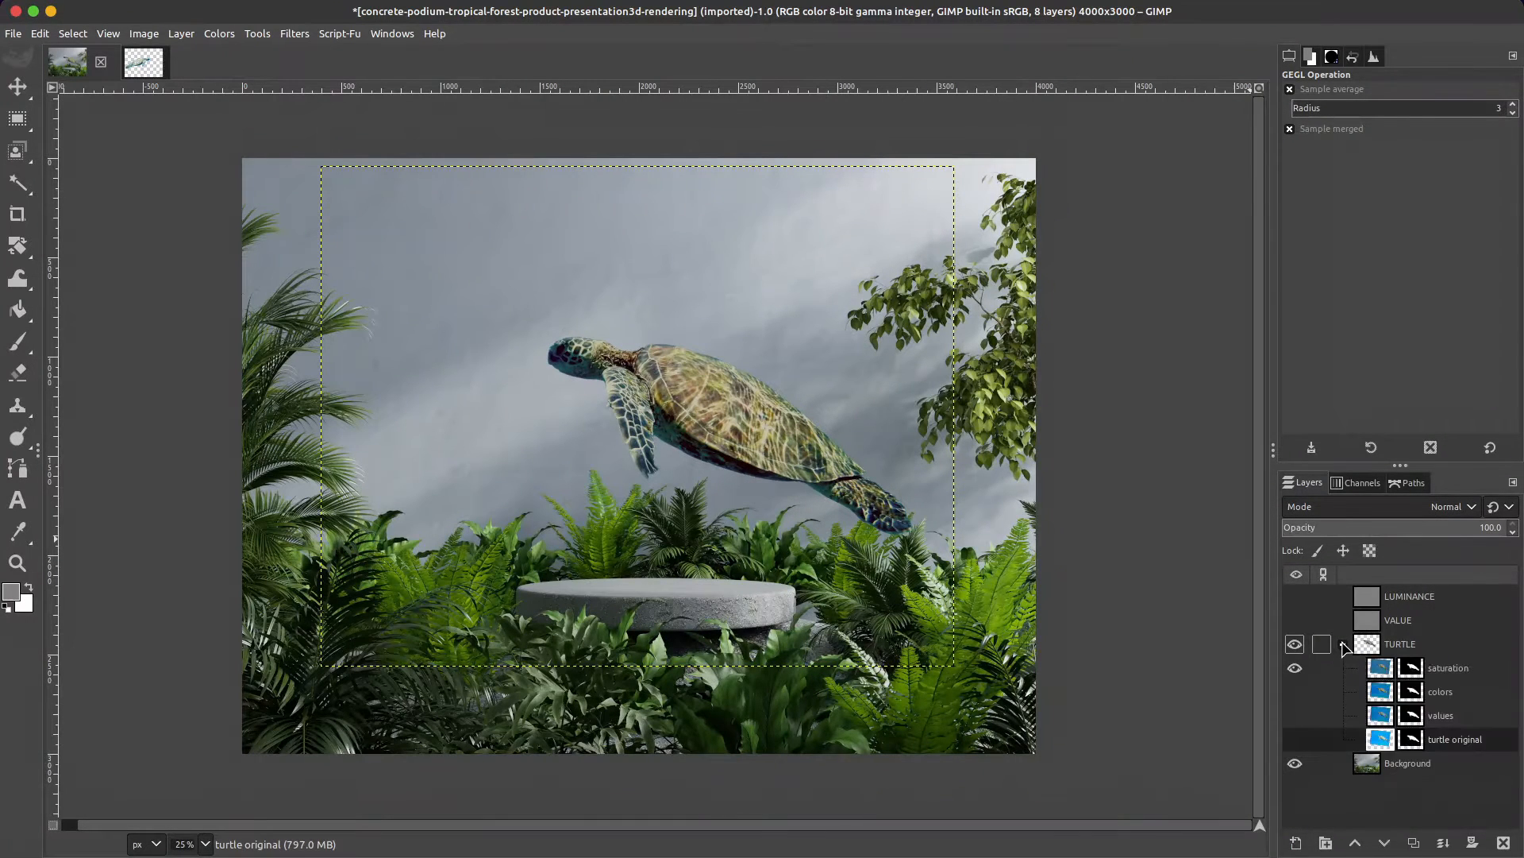
left_click(1380, 670)
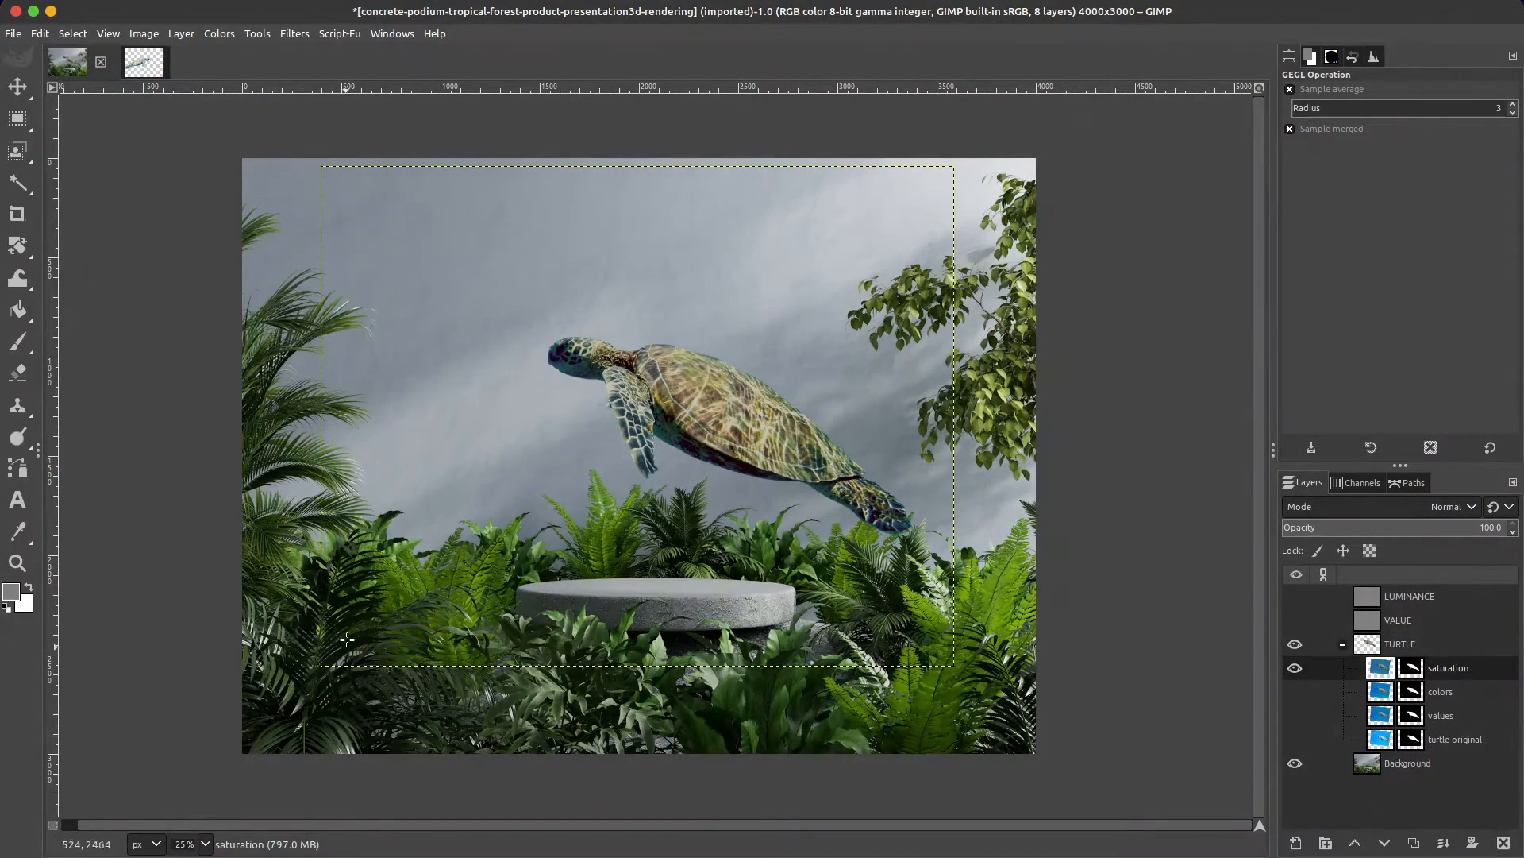
Step: Add a 4000 x 3000 px transparent layer named "shadow #1" directly above the Background layer
left_click(1409, 763)
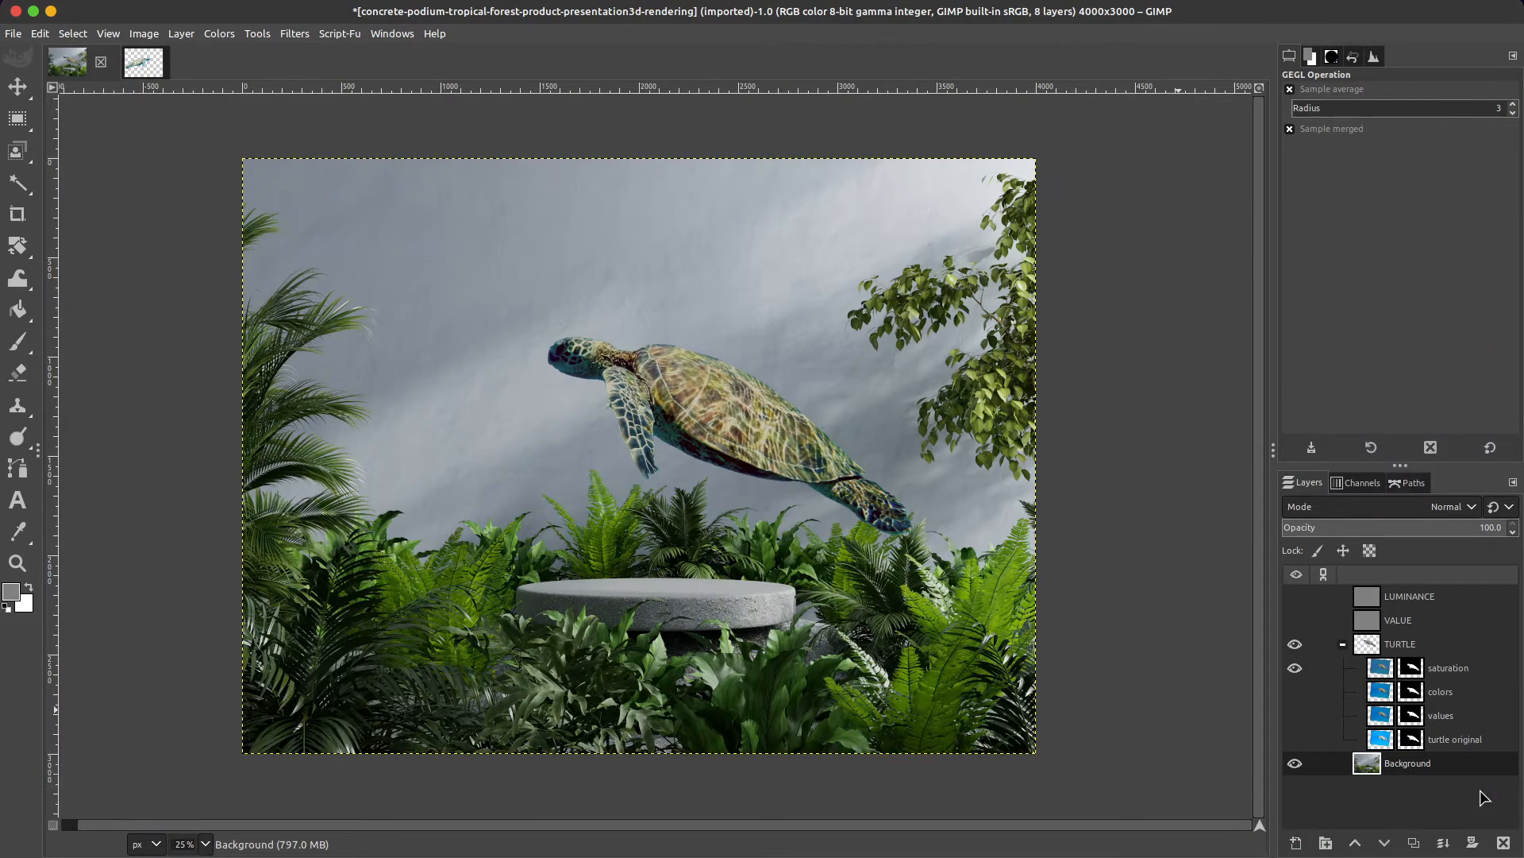
left_click(1296, 842)
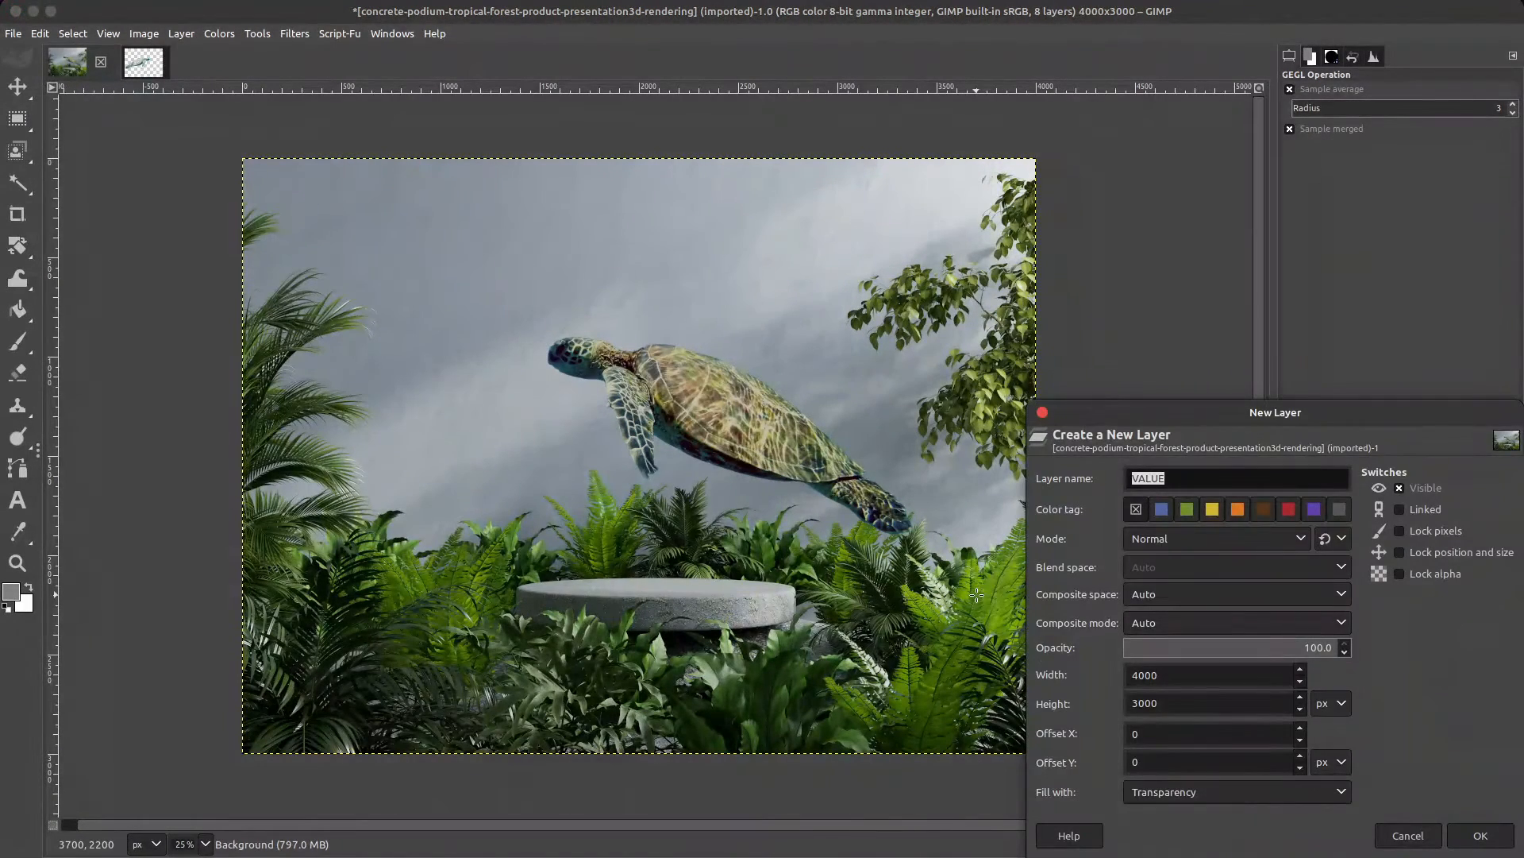
key("BackSpace")
type("shadow #1")
key("Return")
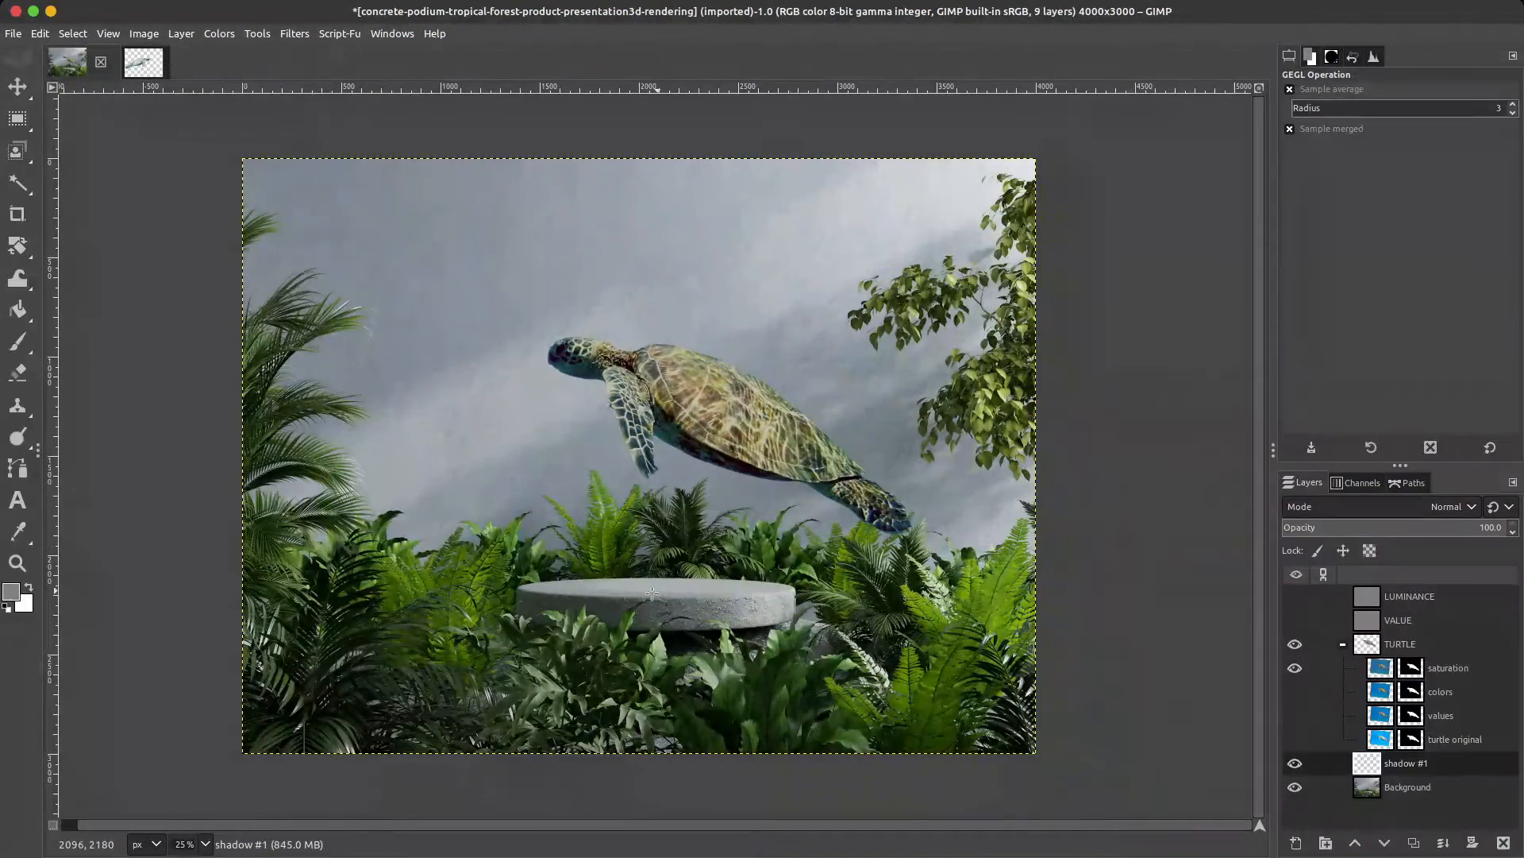
Step: Turn on Show All so the full image content beyond the canvas boundary is displayed
scroll(794, 582, "down", 2, "ctrl")
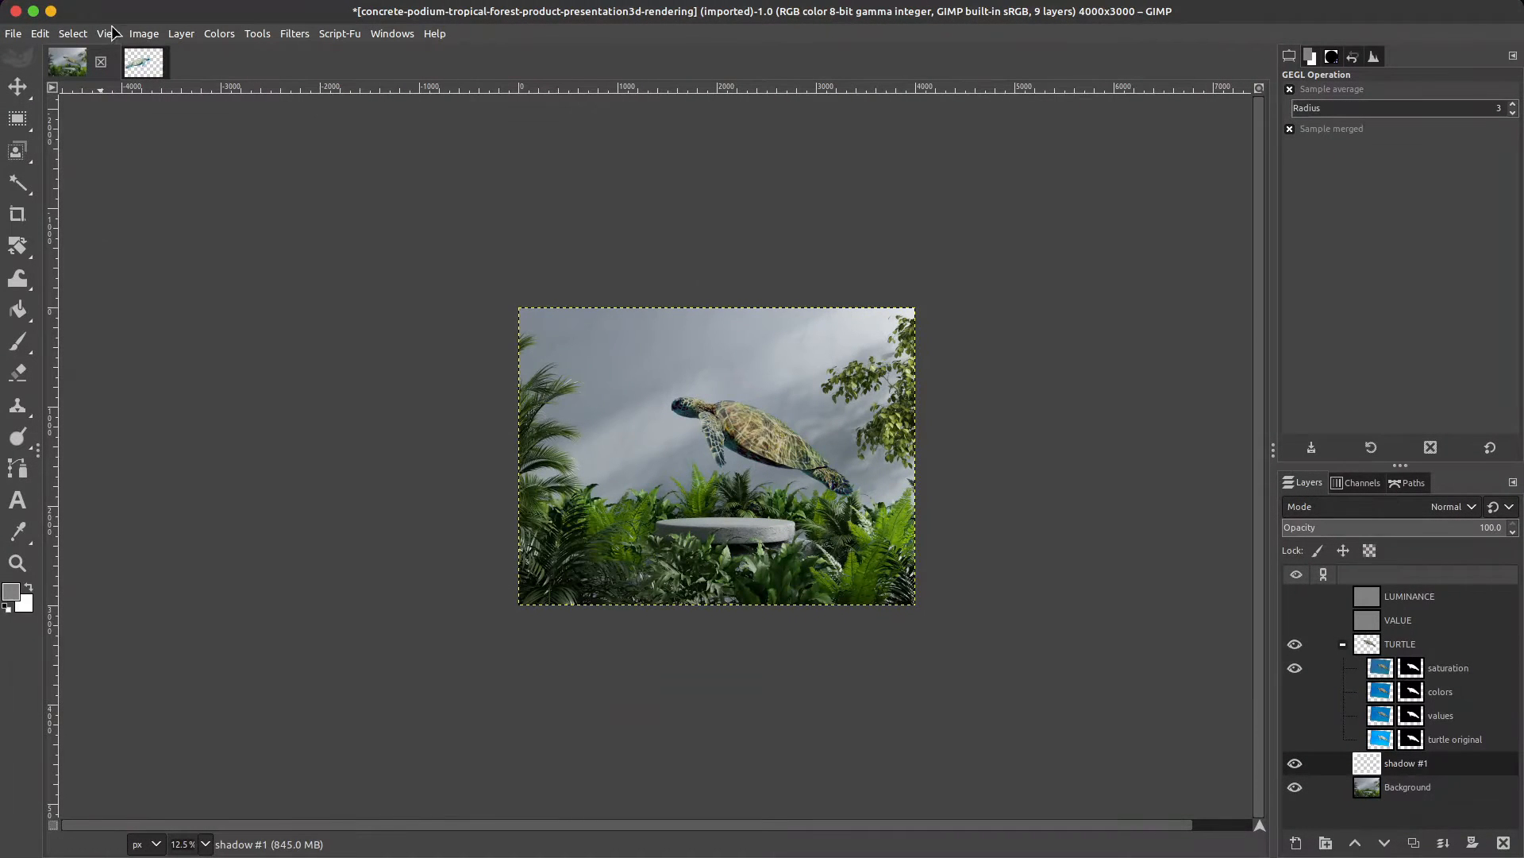
left_click(120, 35)
mouse_move(158, 515)
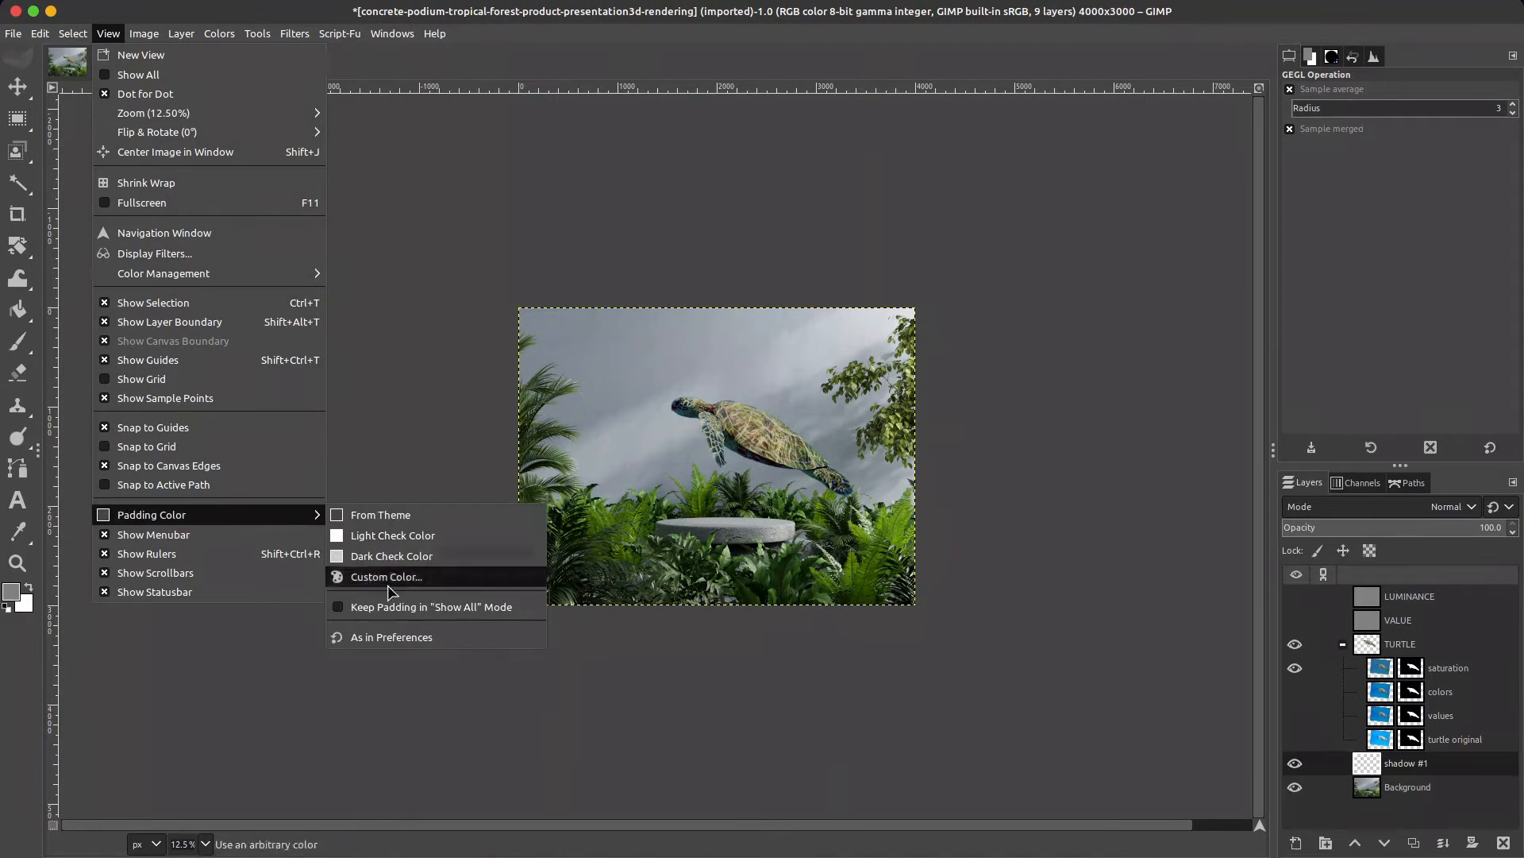
left_click(392, 611)
left_click(110, 34)
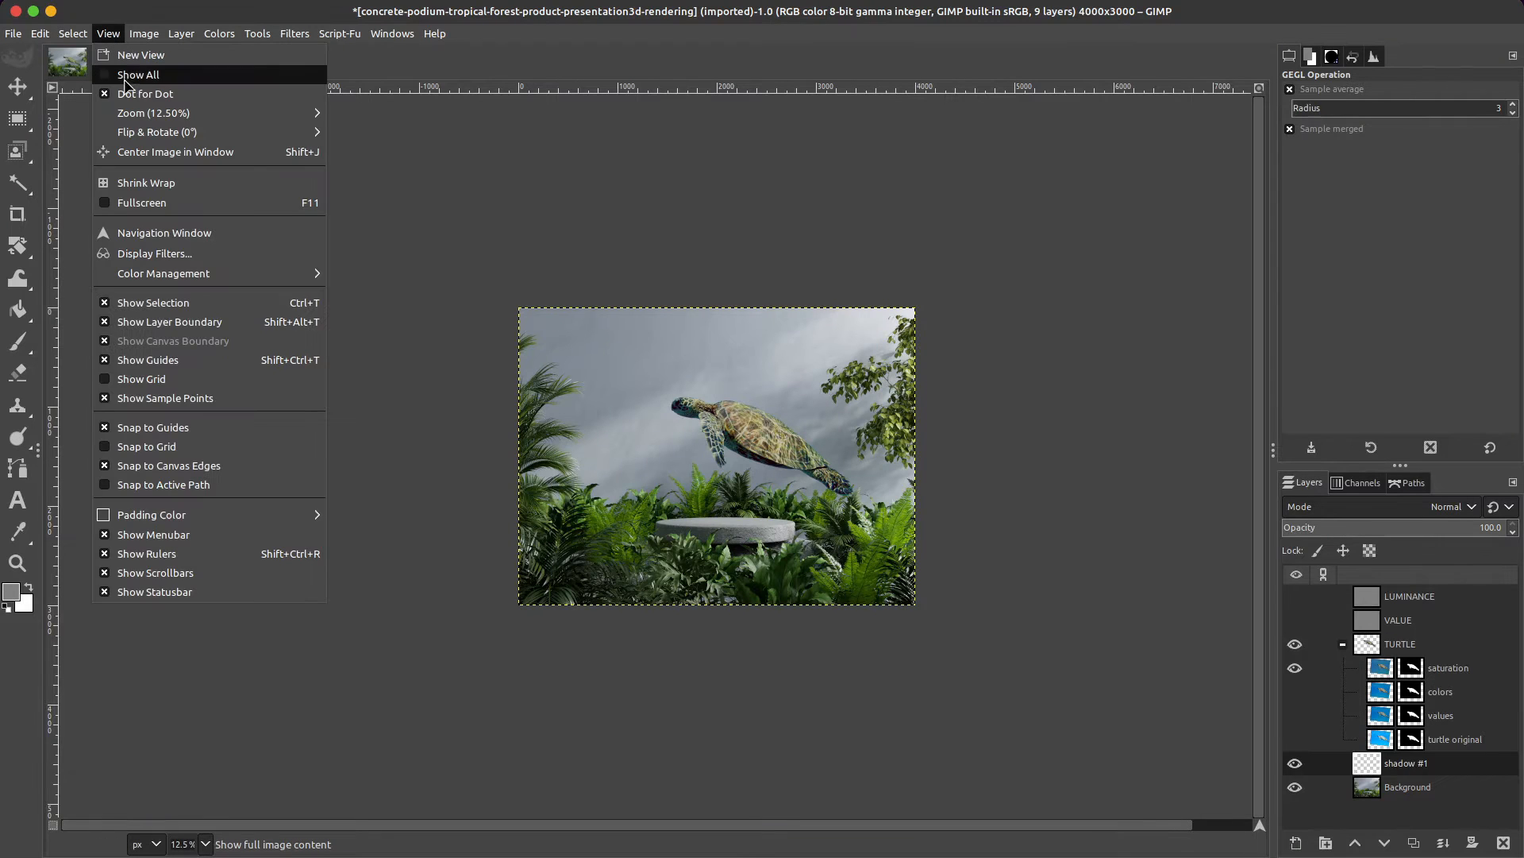
left_click(129, 82)
Step: Draw a straight polygonal path along the wall's shadow edge, from beyond the image's left edge to beyond its upper-right corner
key("b")
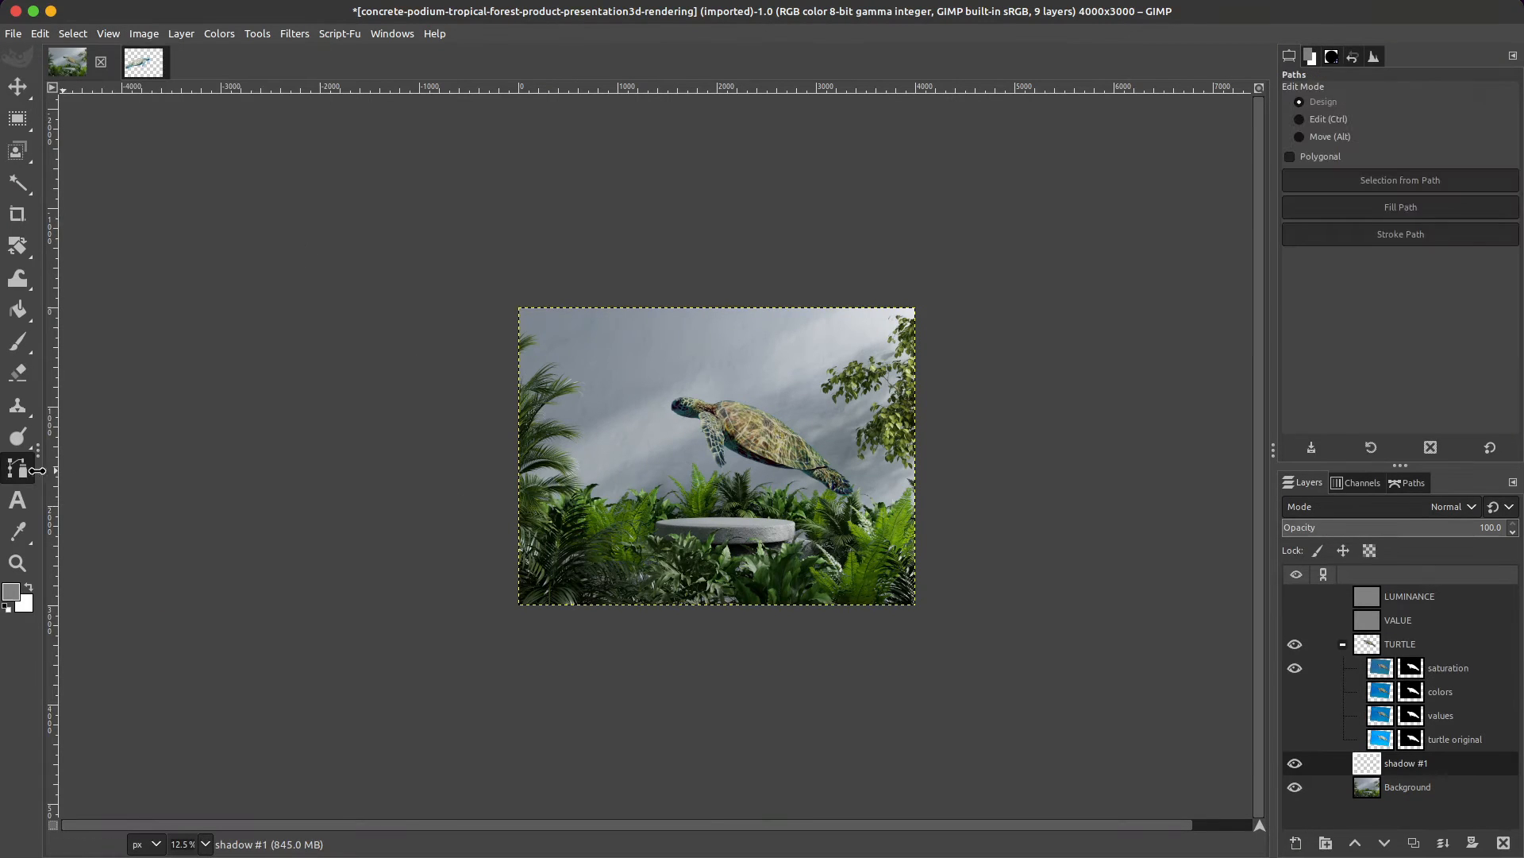
left_click_drag(504, 474, 1002, 221)
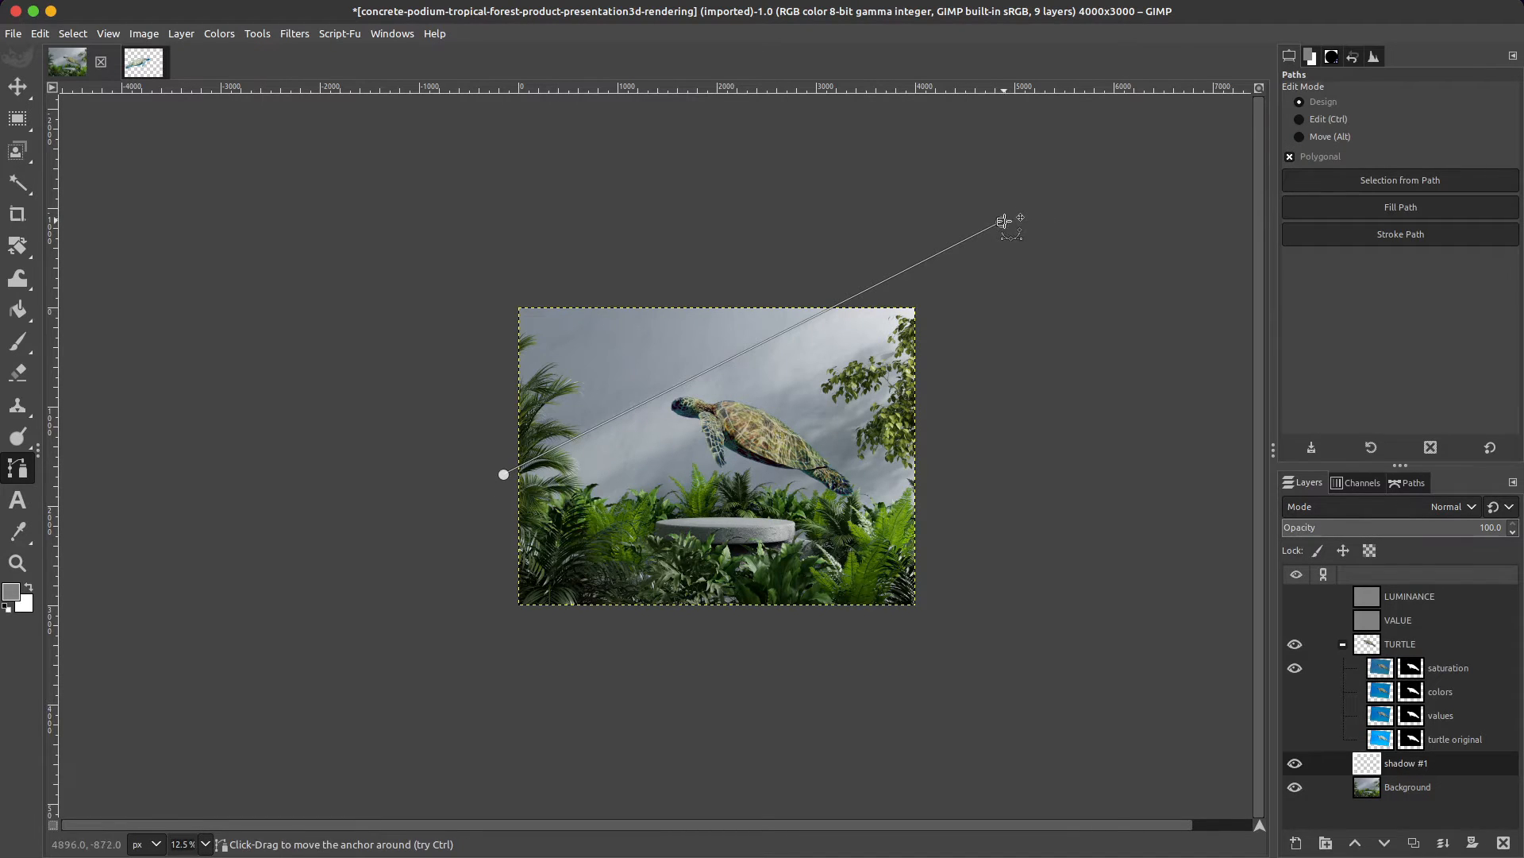
left_click_drag(1004, 221, 1028, 215)
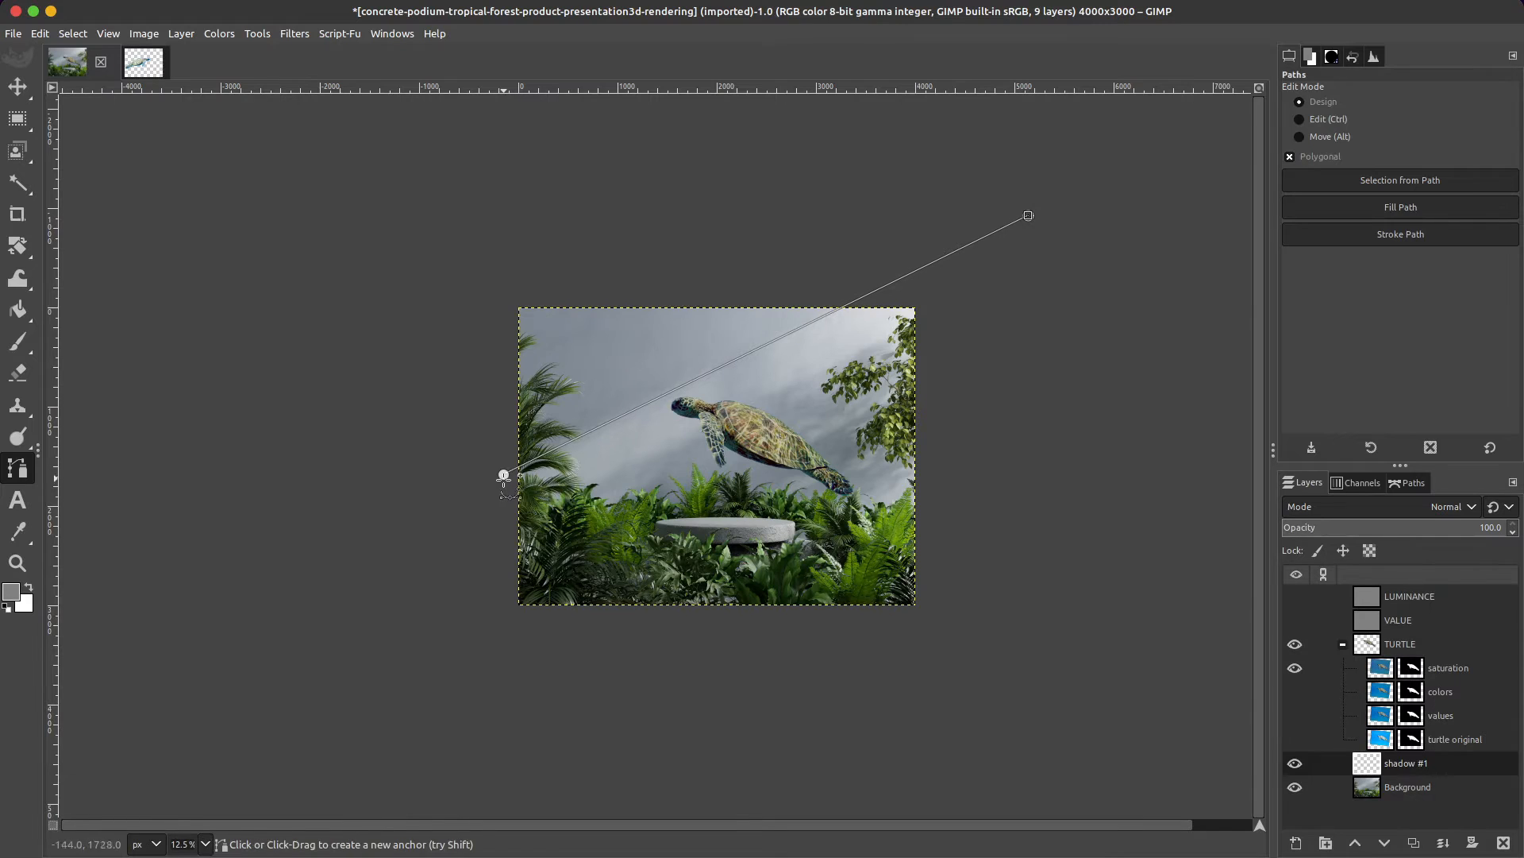
left_click_drag(505, 474, 490, 473)
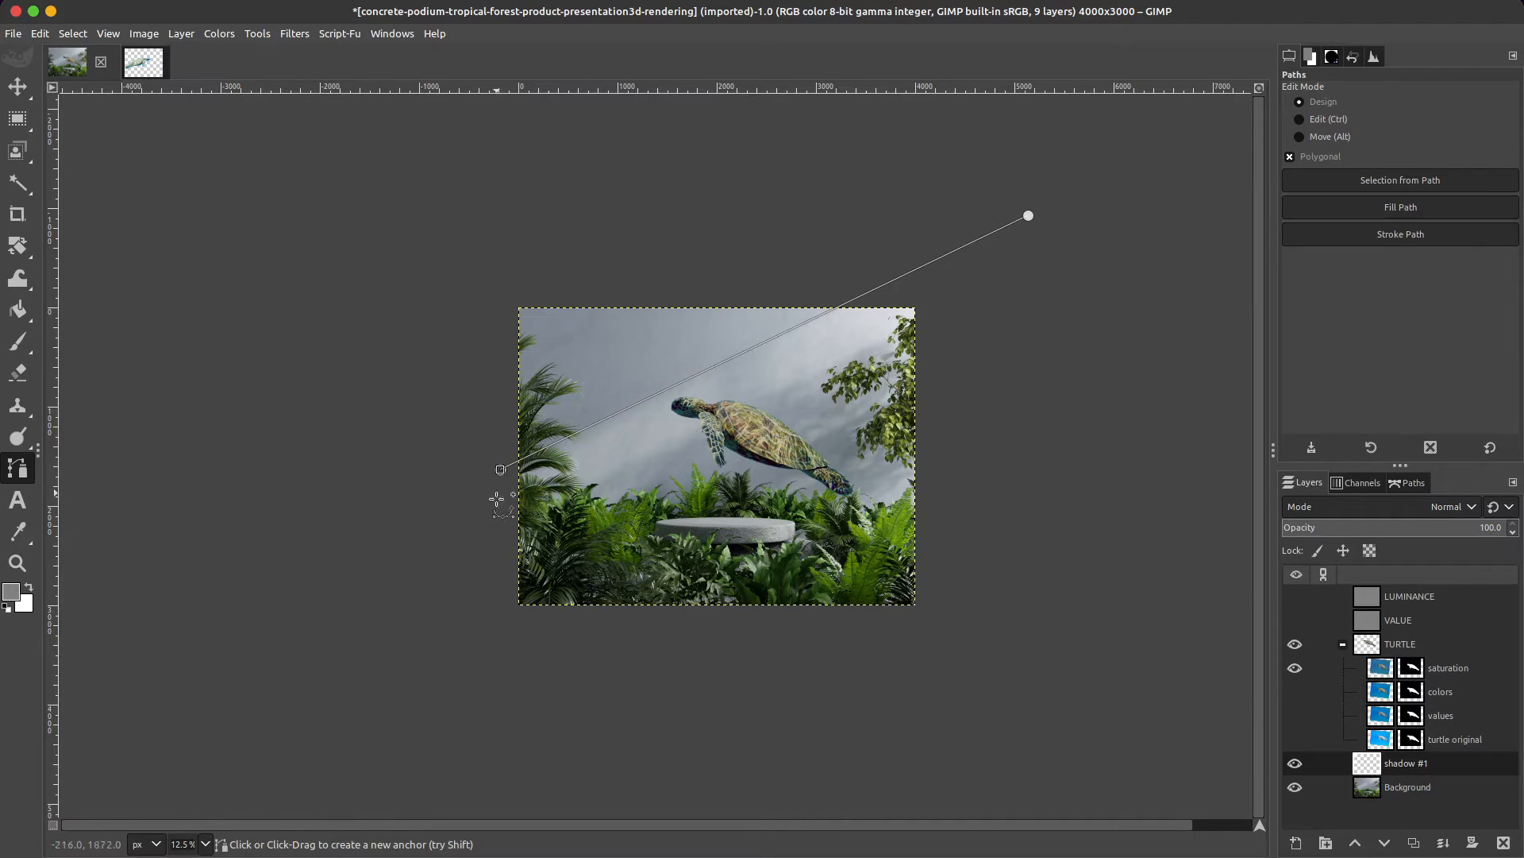
Step: Add a second straight path line below the first, angled steeply from the upper right past the turtle's tail and the podium's right end
left_click(490, 540)
left_click(1043, 256)
left_click_drag(1043, 256, 1056, 249)
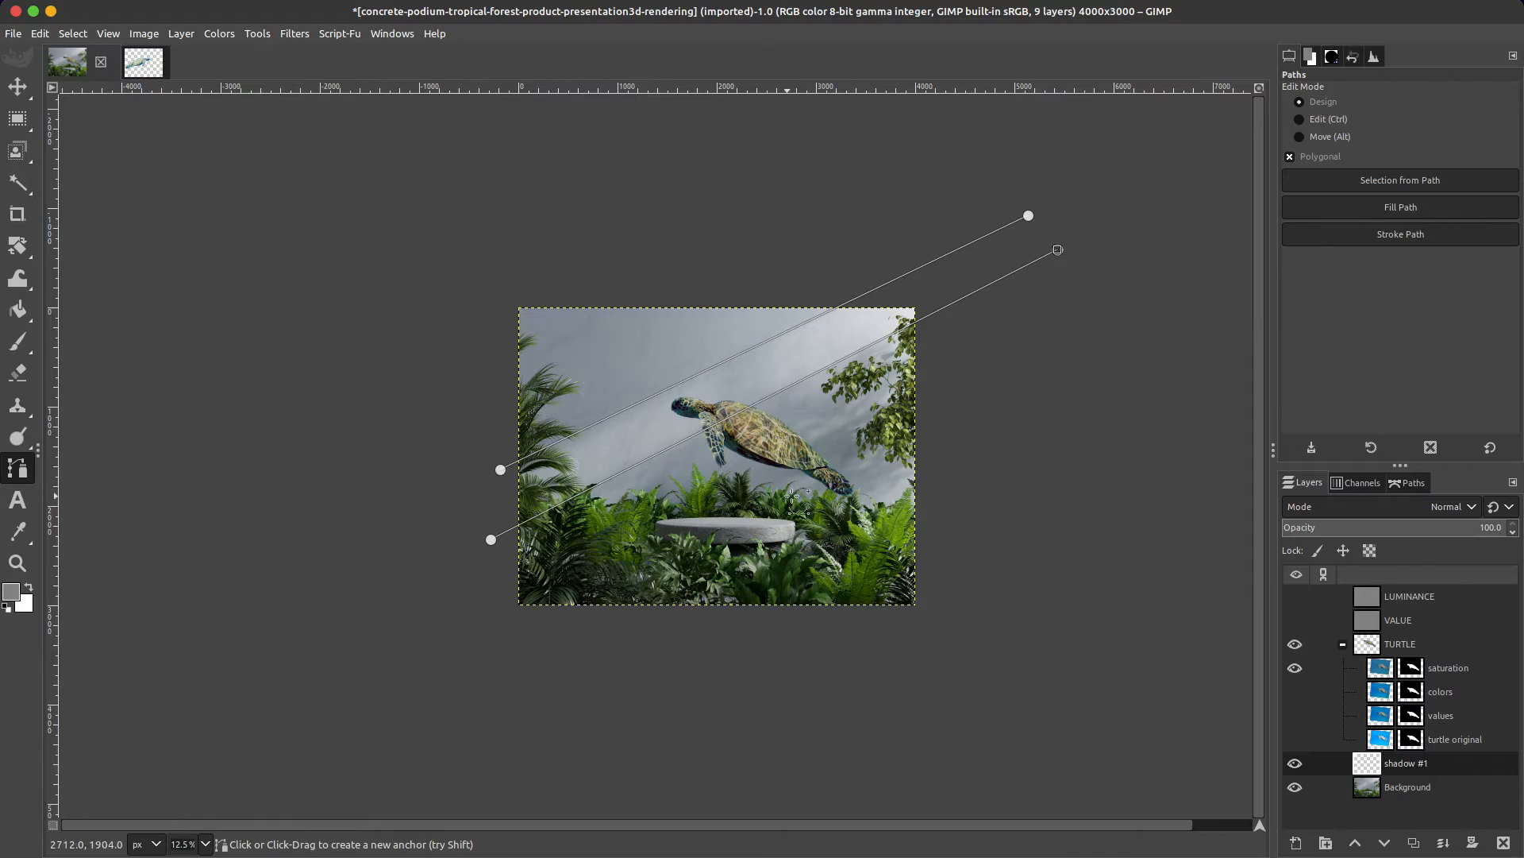
scroll(666, 543, "up", 2)
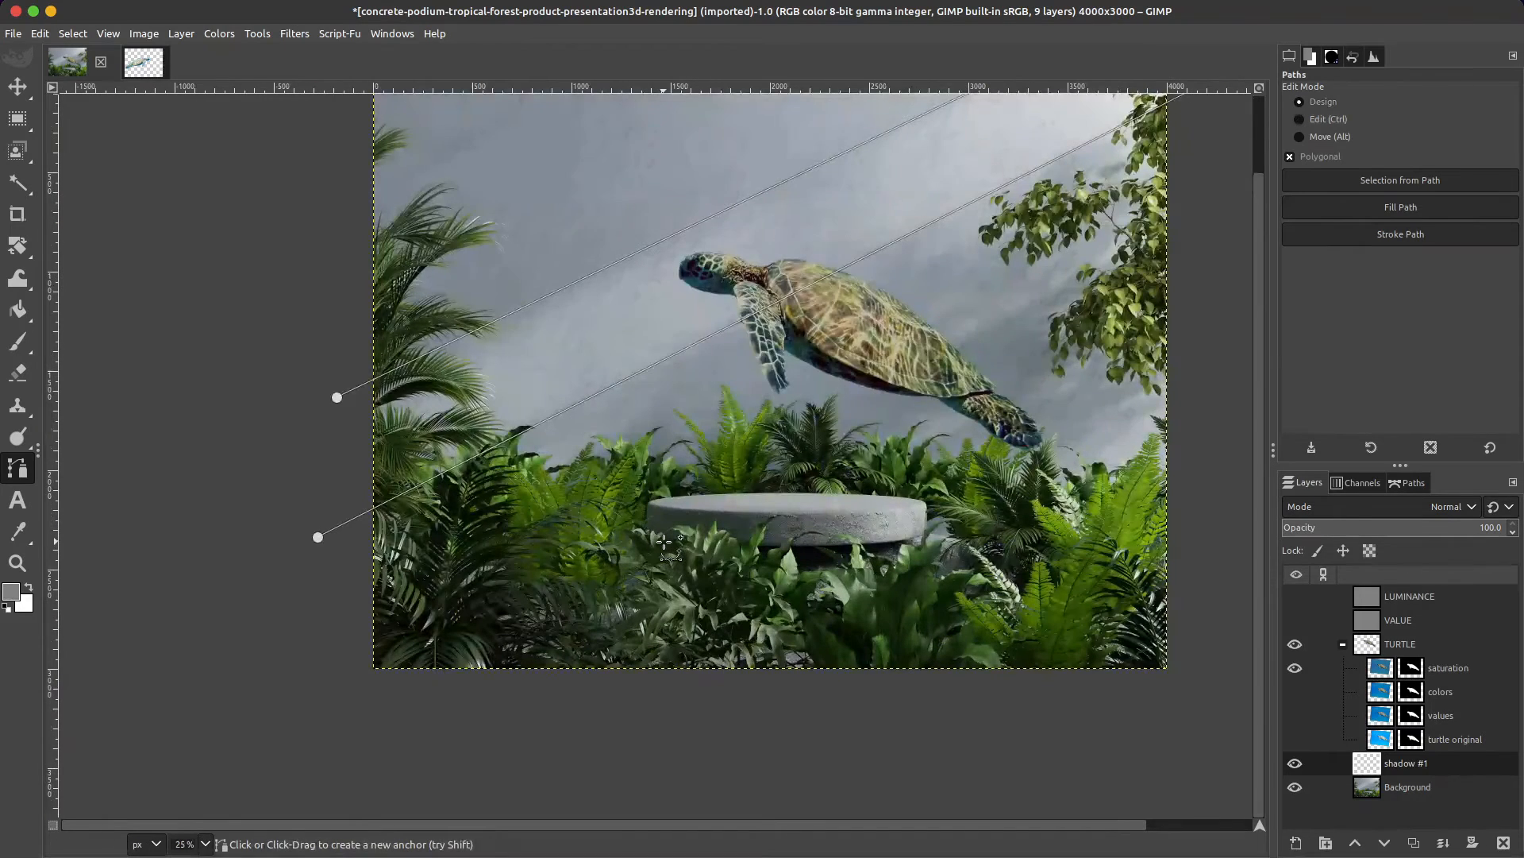
scroll(715, 444, "down", 2)
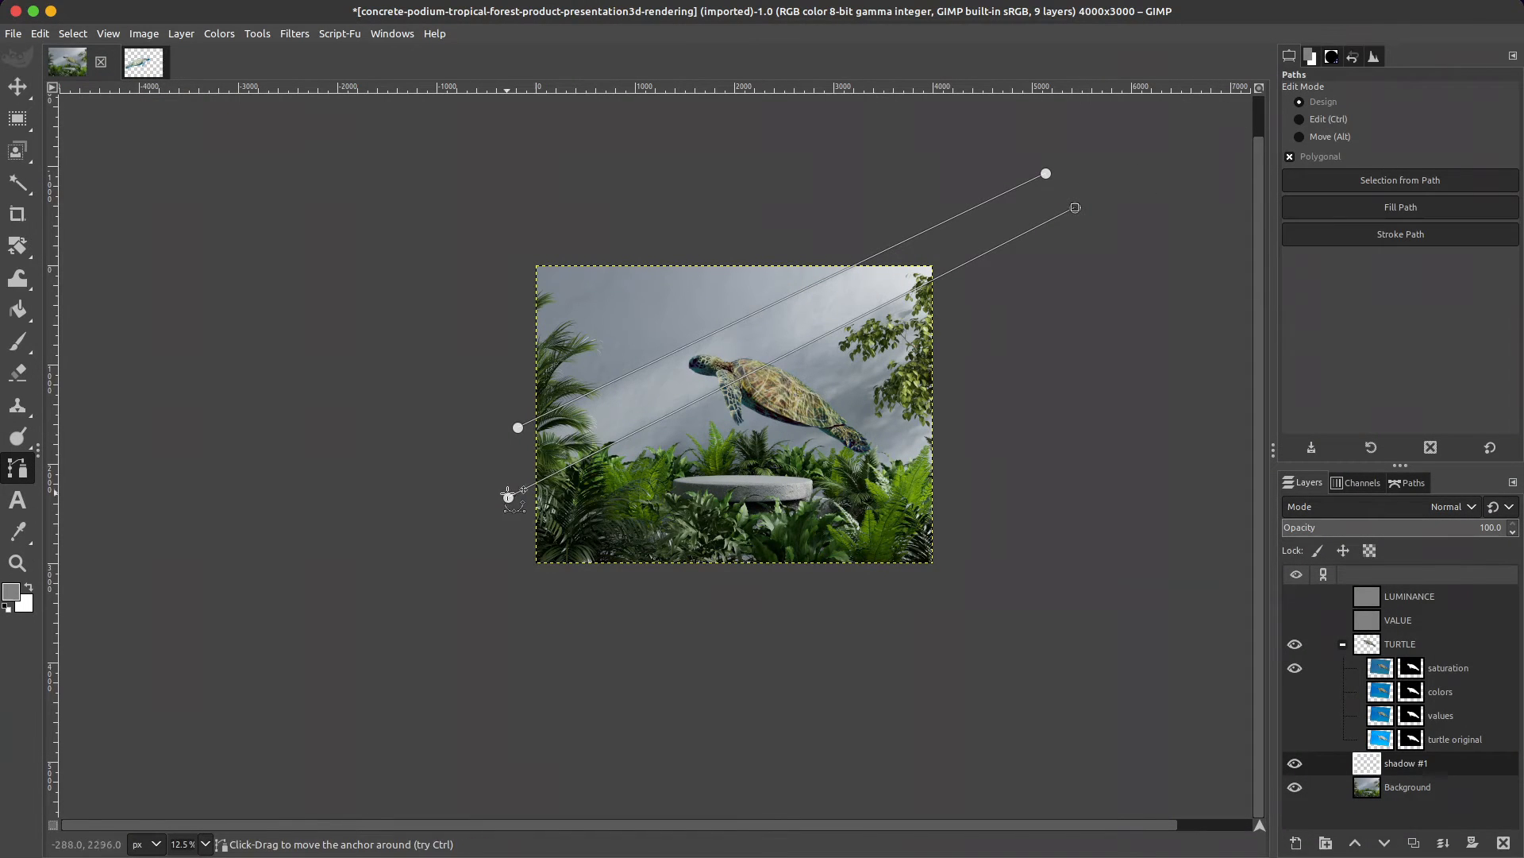
left_click_drag(510, 497, 635, 673)
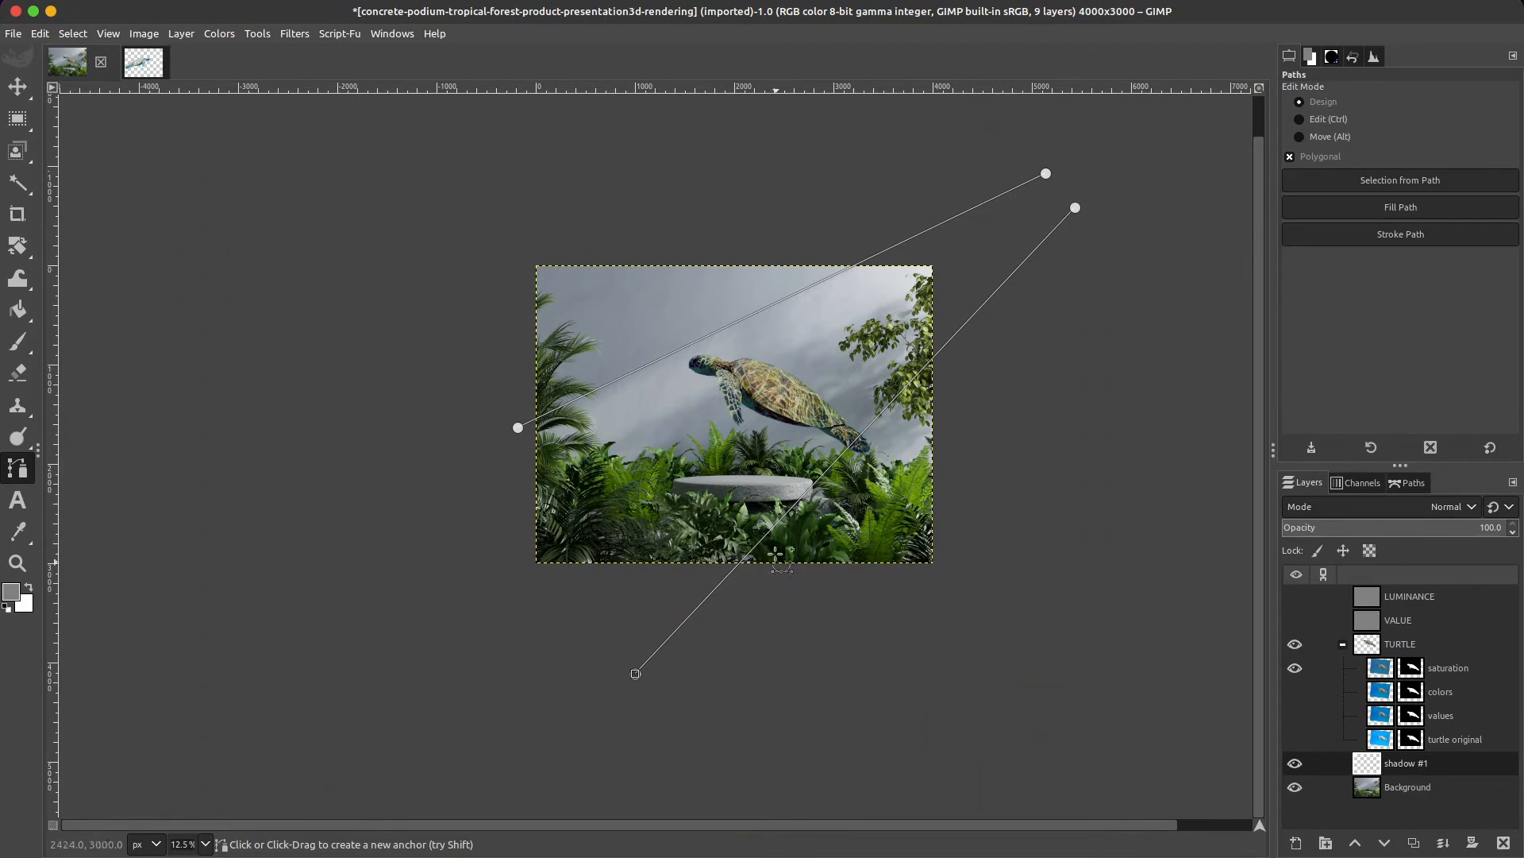
Step: Select the round concrete podium with Scissors Select by tracing its outline and converting the closed curve to a selection
scroll(832, 459, "up", 3)
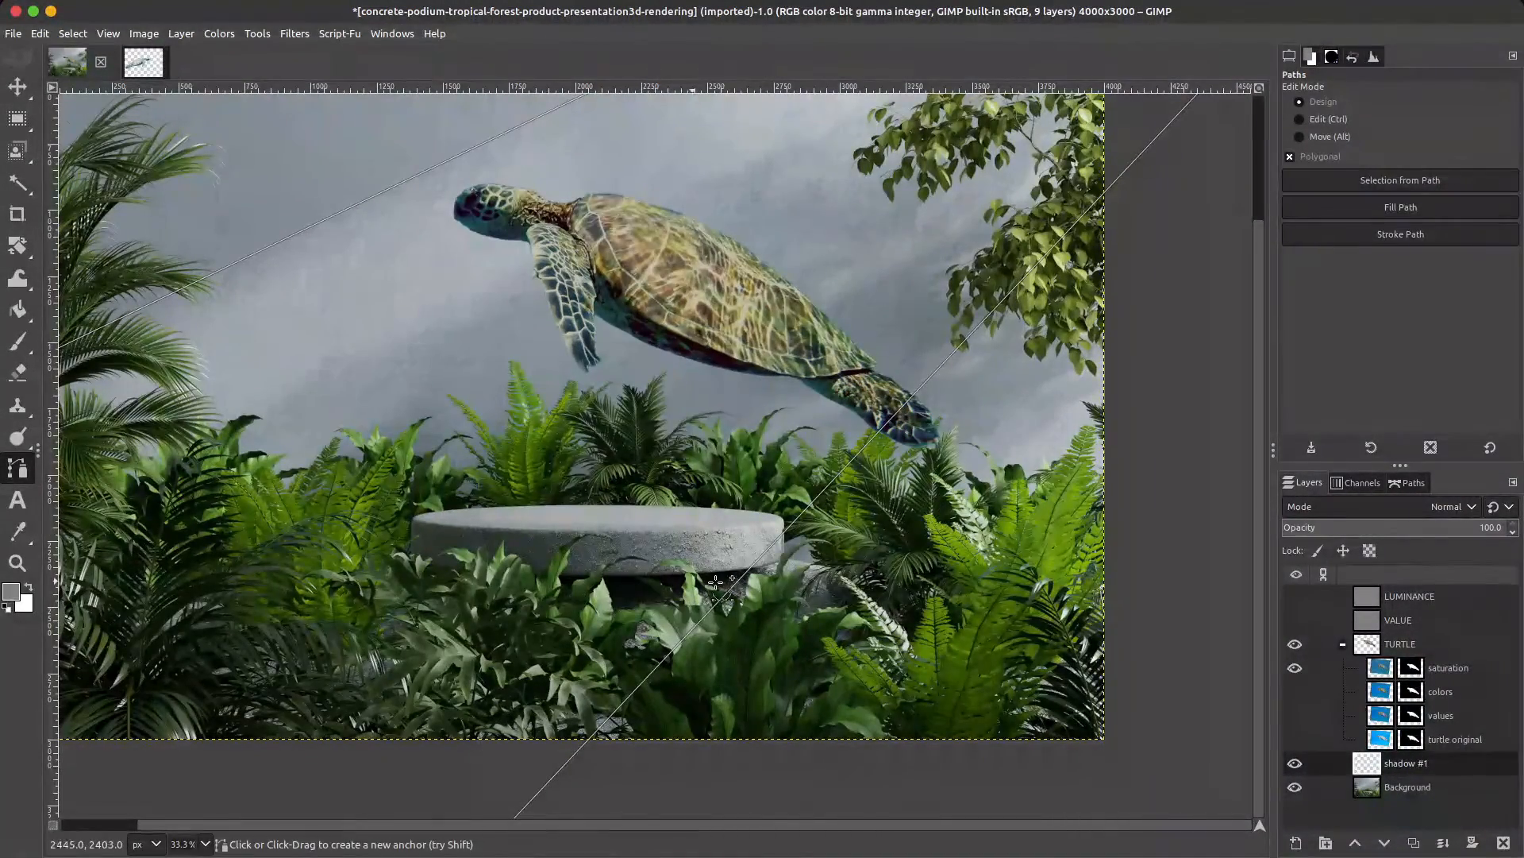
key("i")
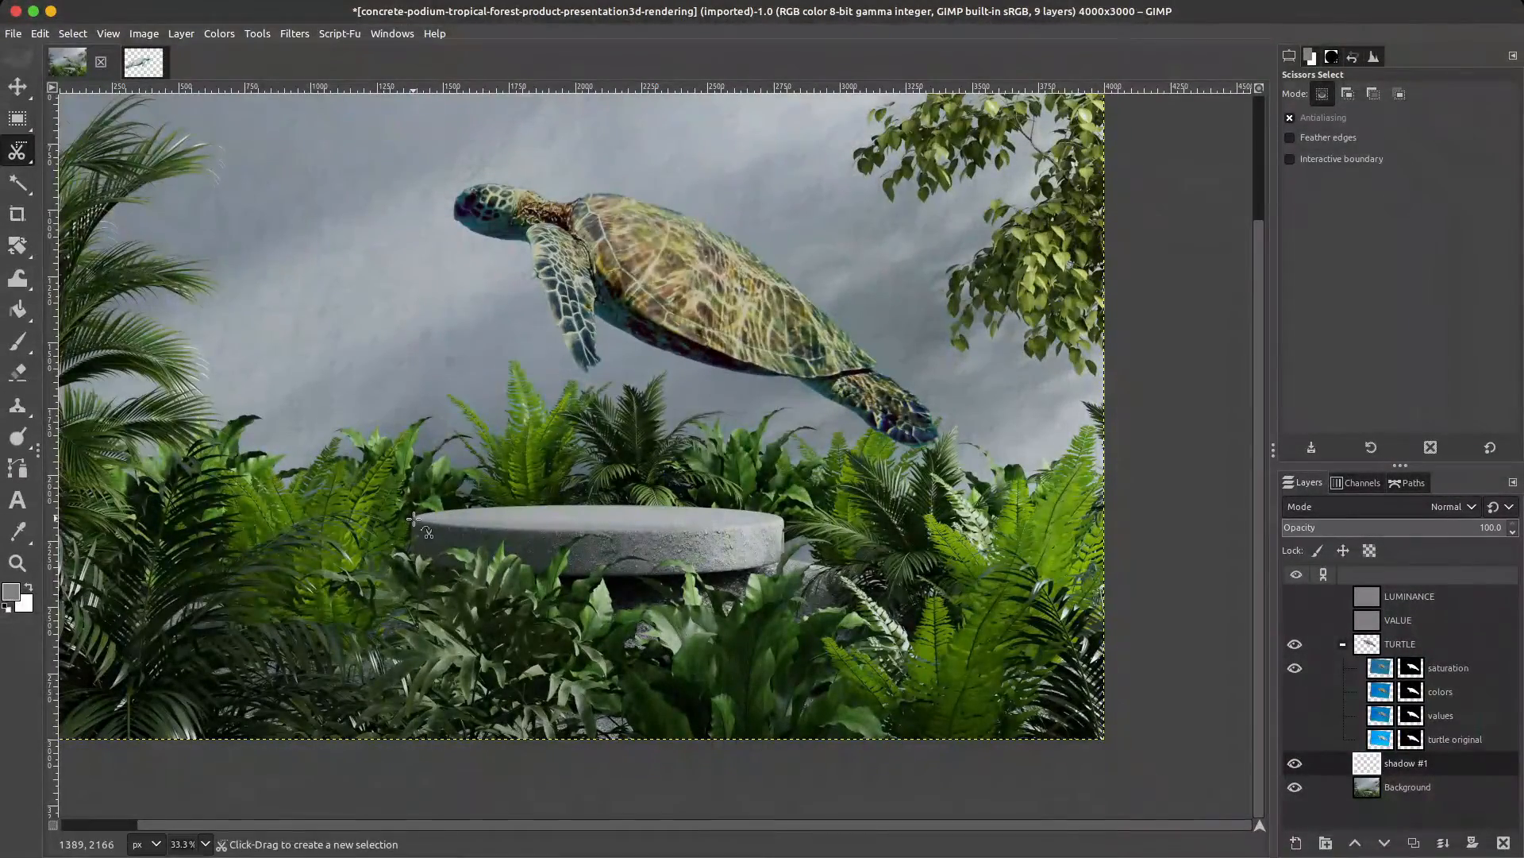
left_click(414, 519)
left_click(414, 561)
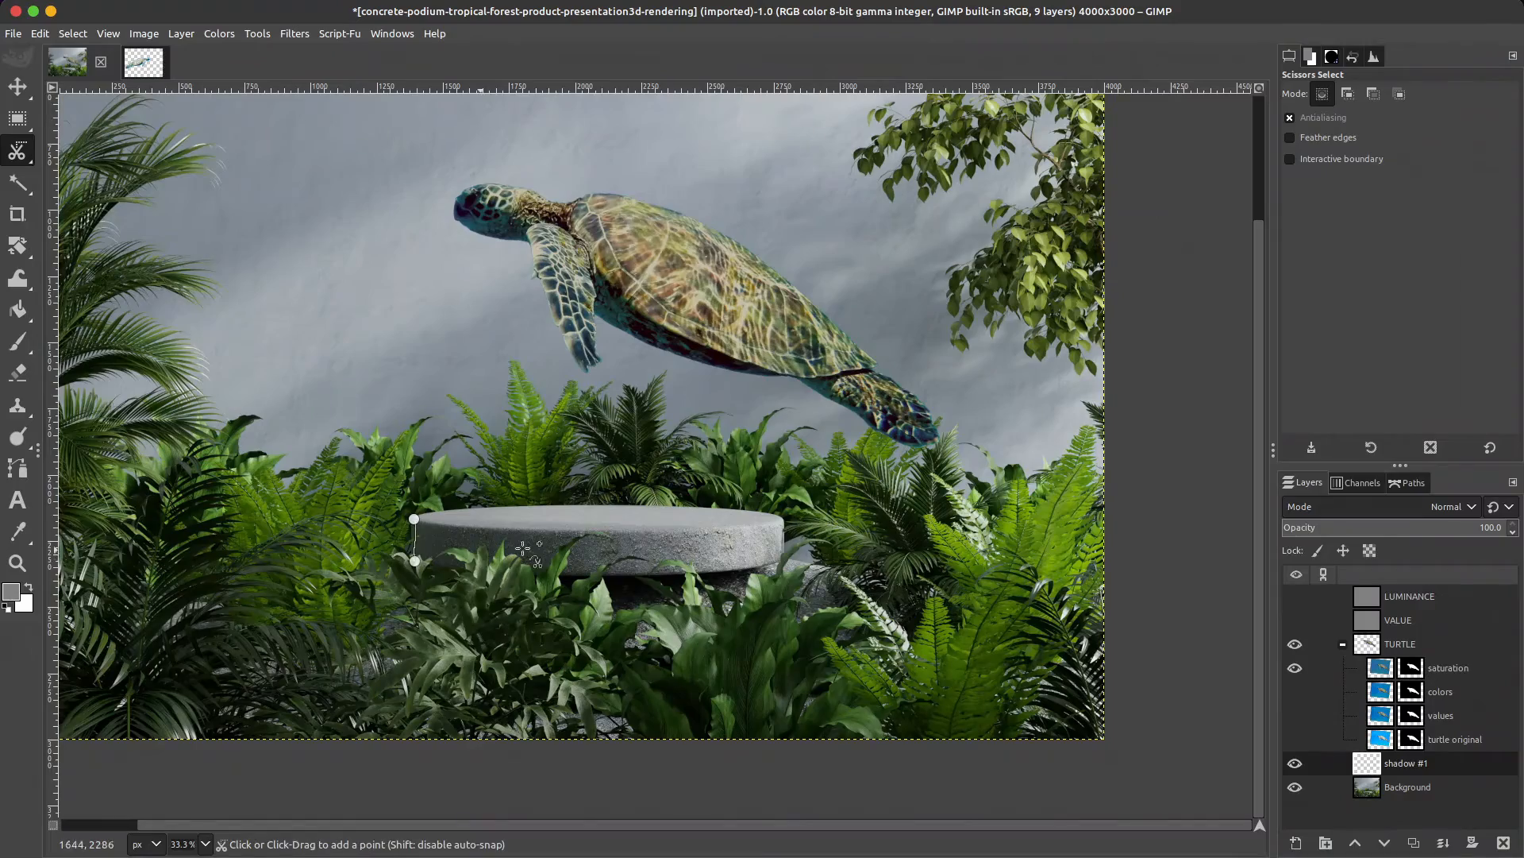
left_click(694, 573)
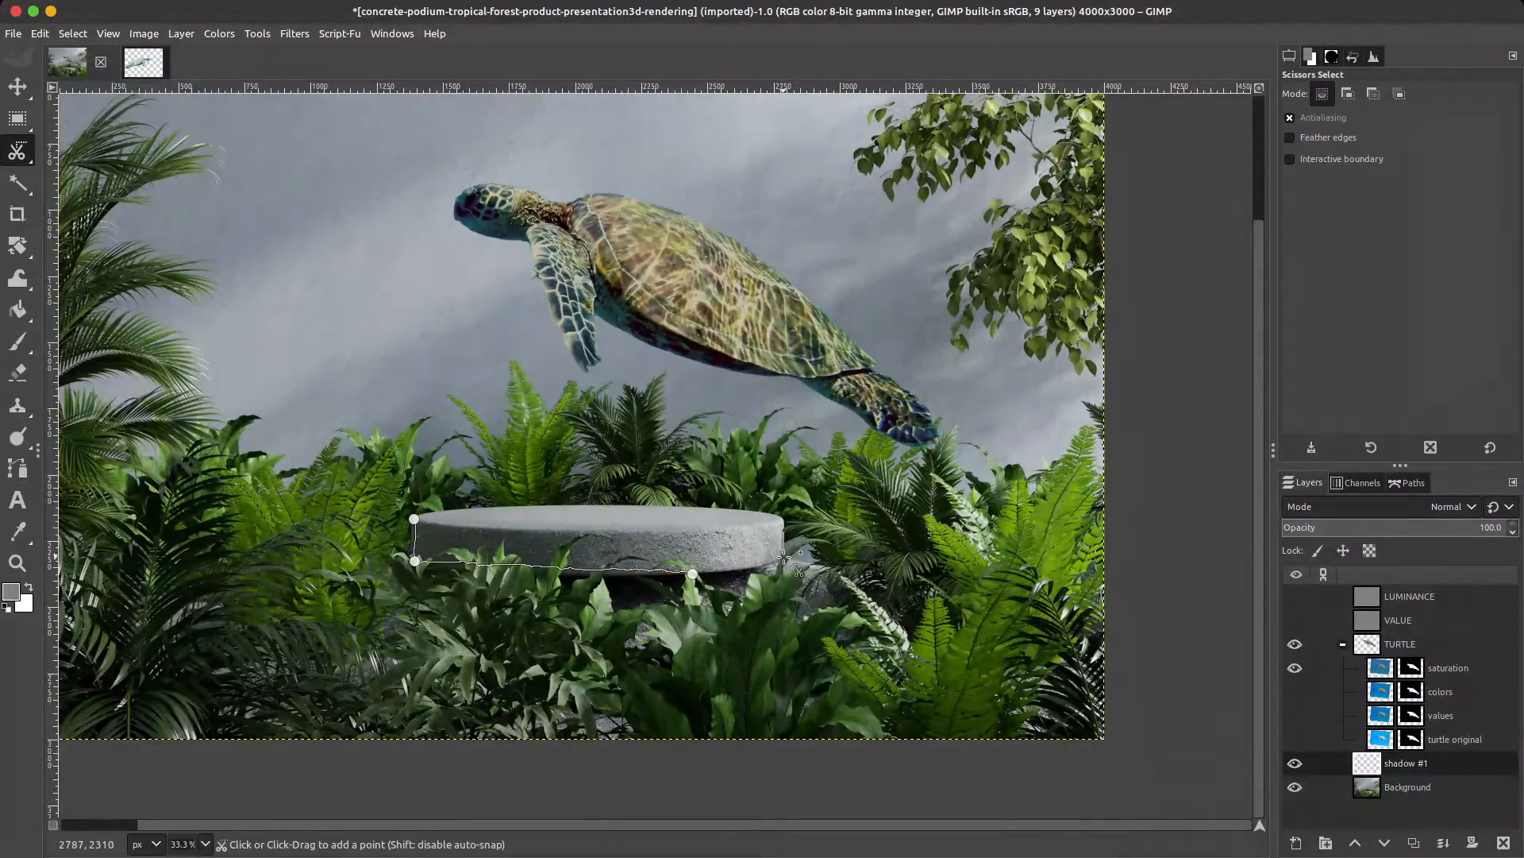
left_click(785, 558)
left_click(782, 517)
left_click(630, 505)
left_click(509, 505)
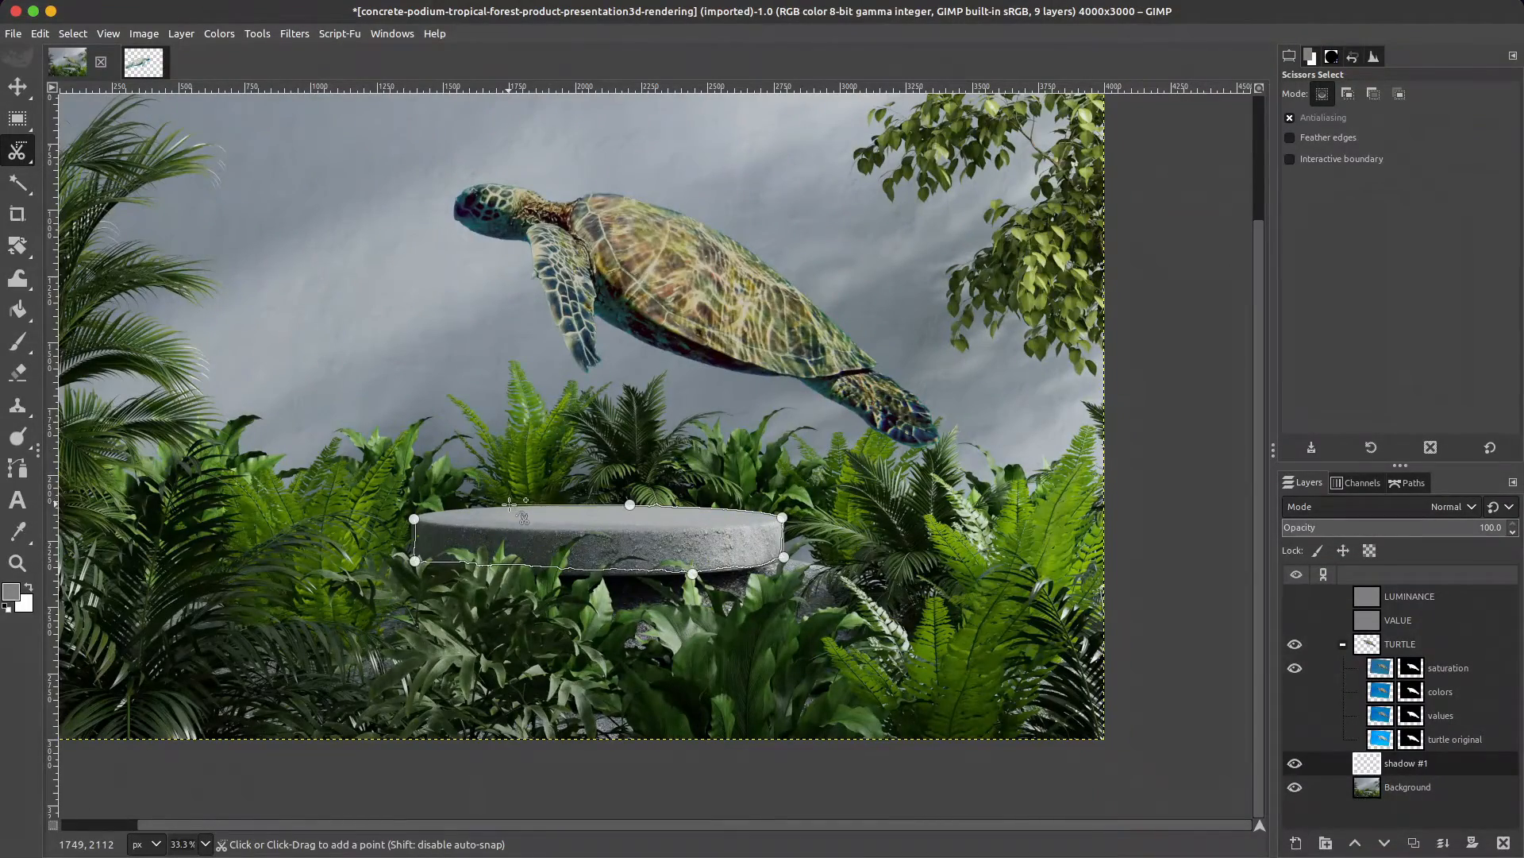
left_click(439, 513)
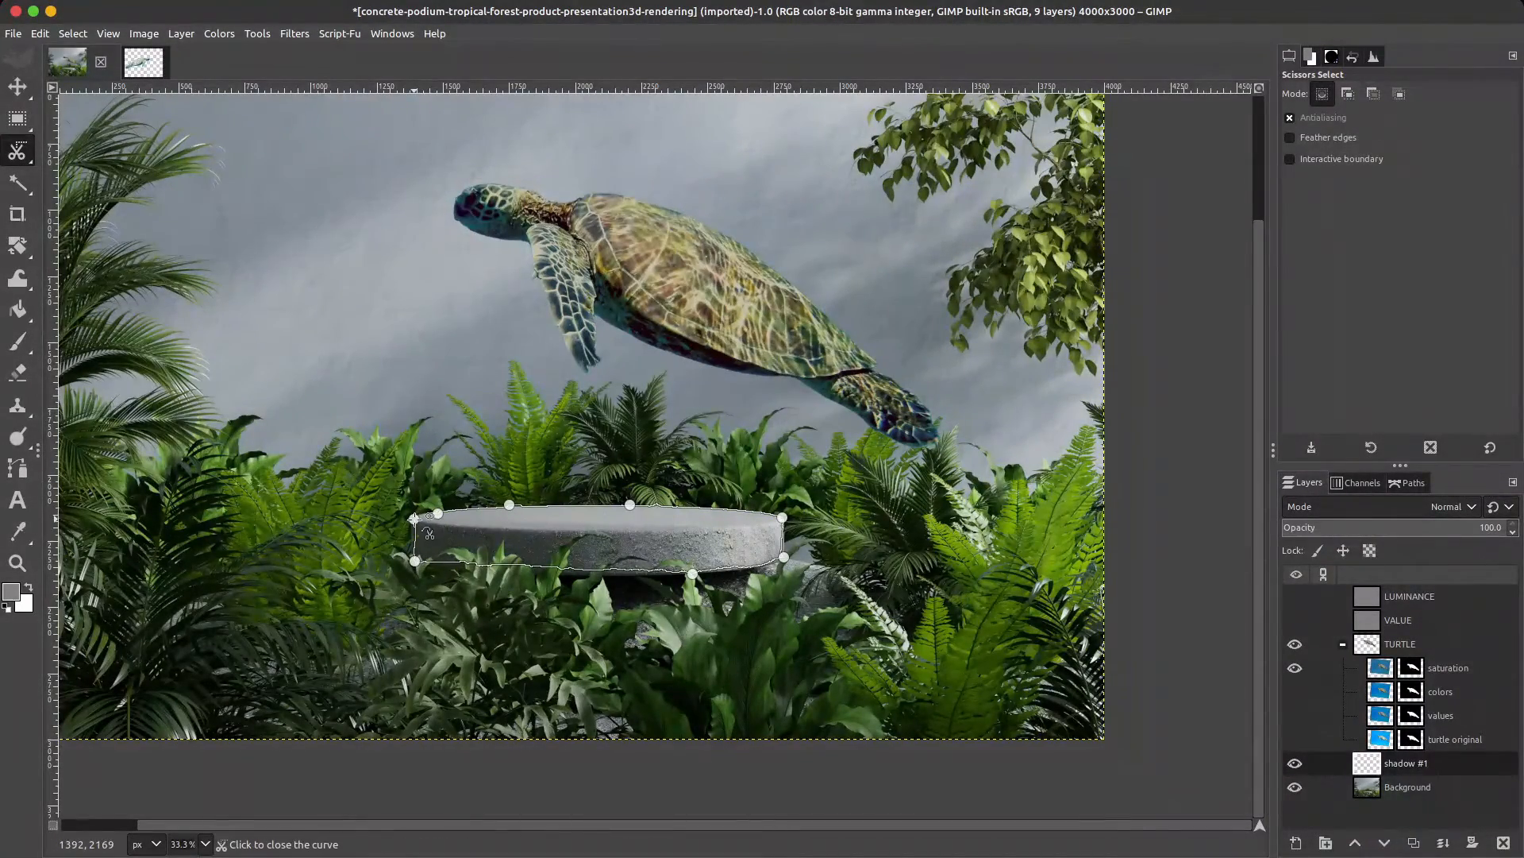
left_click(415, 519)
left_click(556, 536)
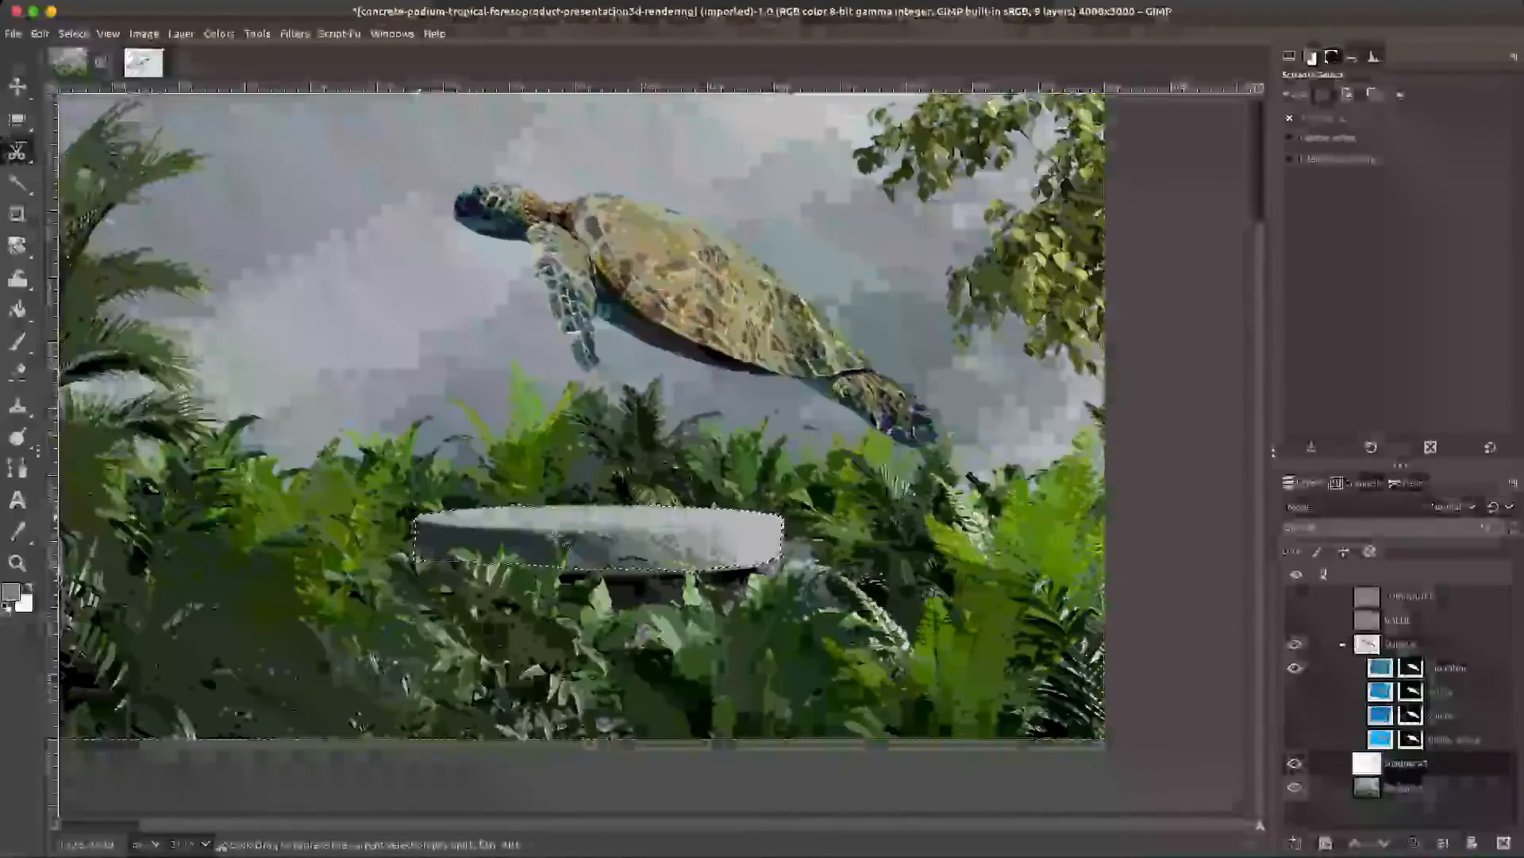
Step: Feather the podium selection by 2 px
left_click(73, 33)
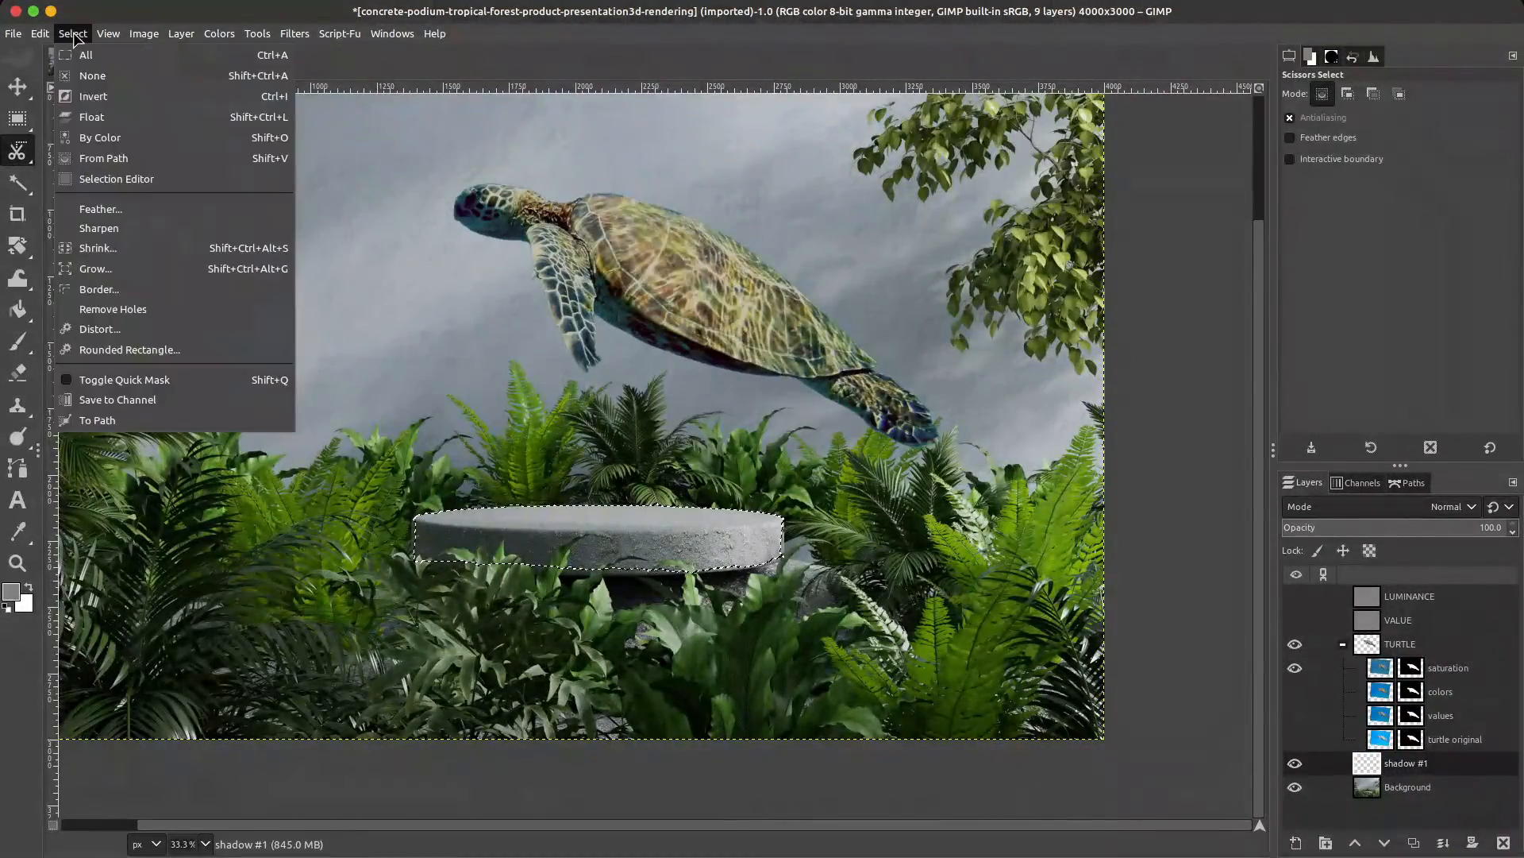
left_click(110, 205)
type("2")
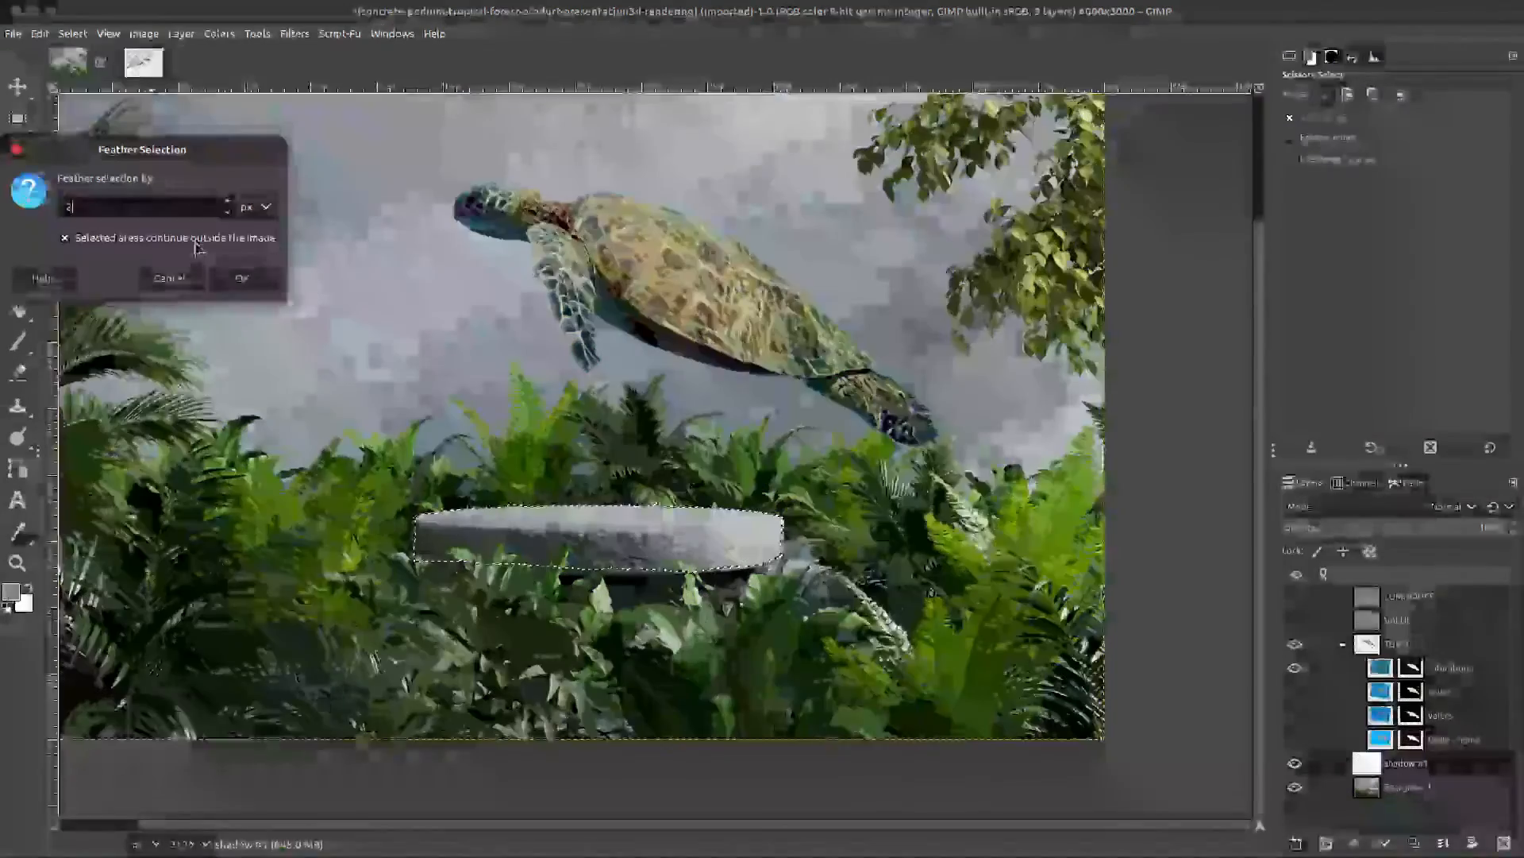
left_click(241, 279)
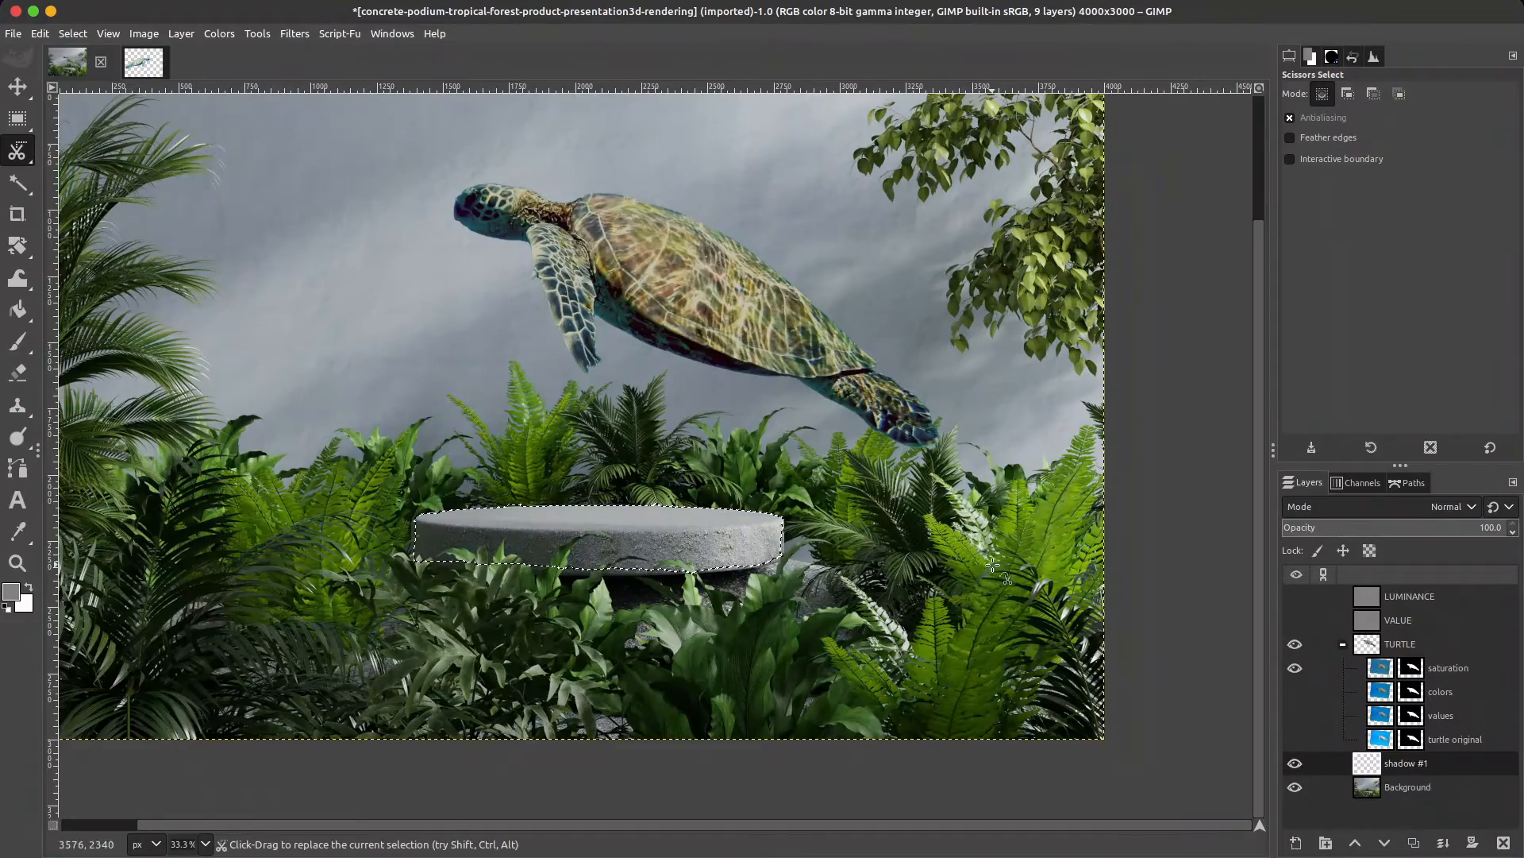
Step: Pick the dark grey of the podium's side as the foreground colour and set the Colour Picker's sample average radius to 15
key("p")
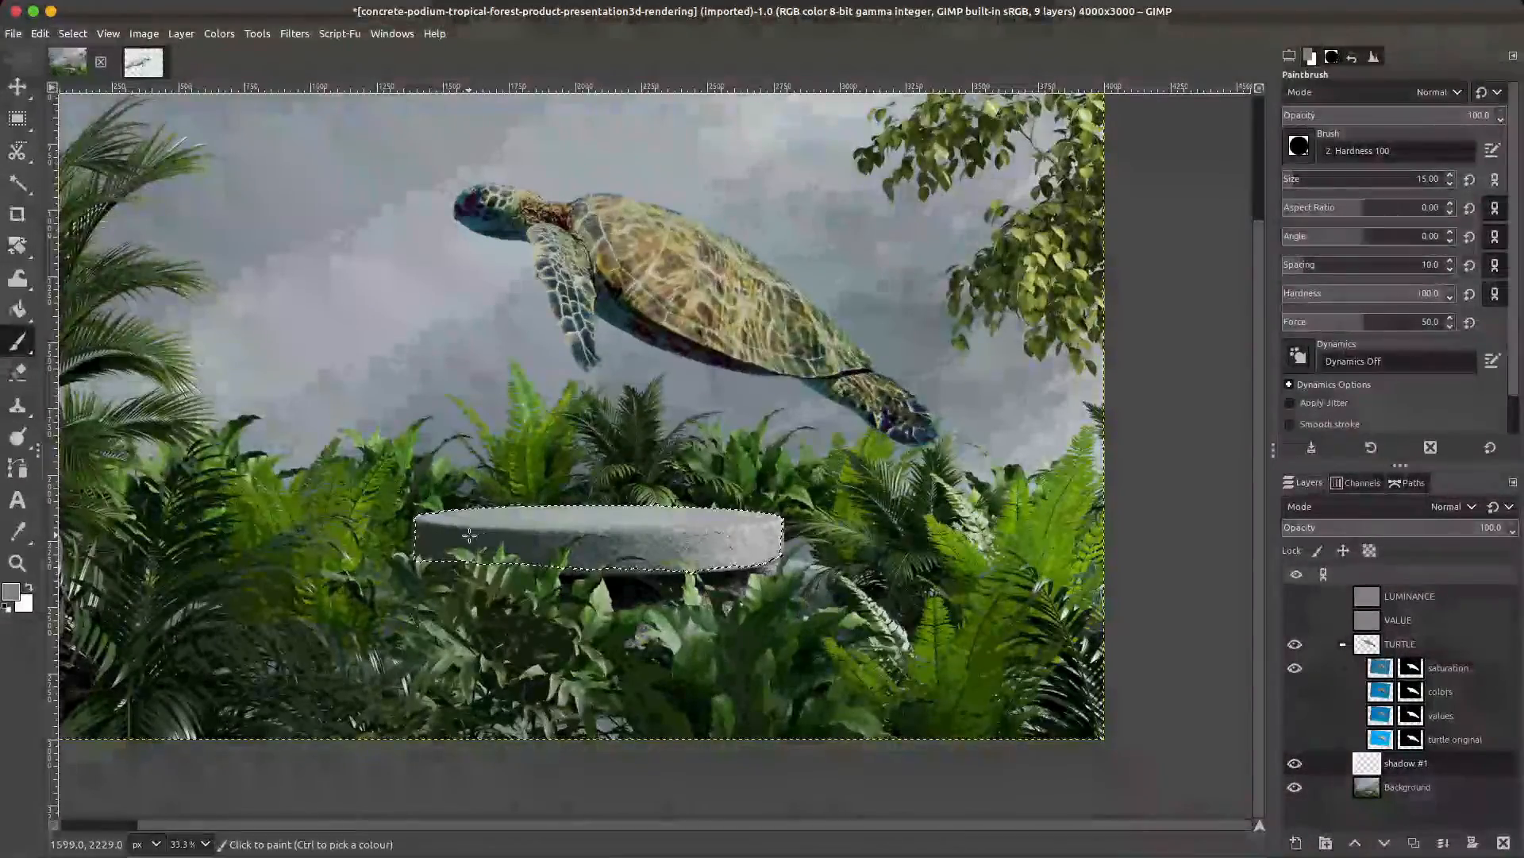
left_click(499, 537, "ctrl")
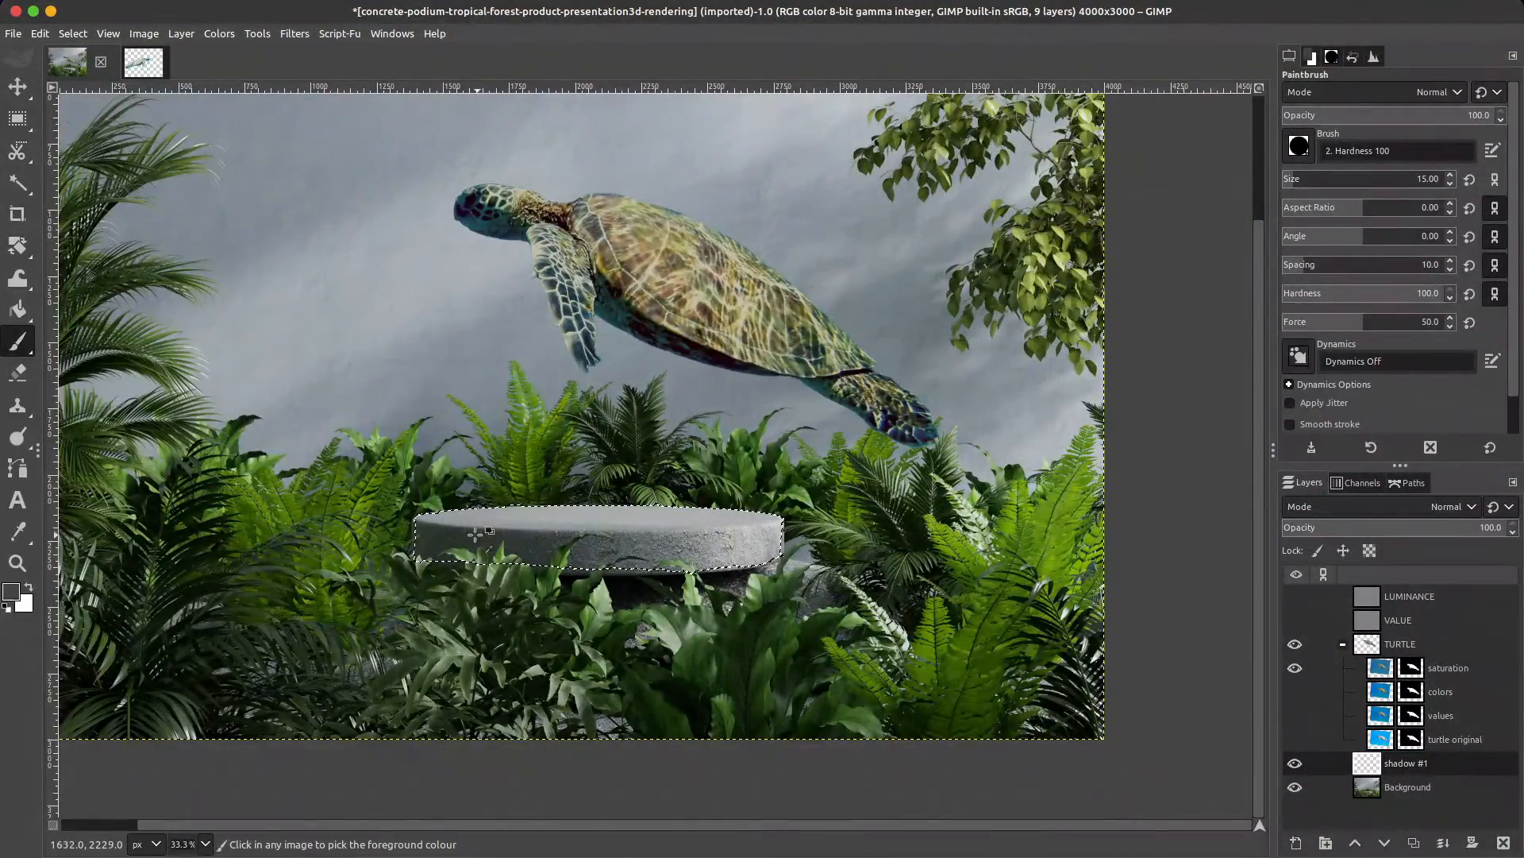
left_click(543, 546, "ctrl")
left_click(558, 545, "ctrl")
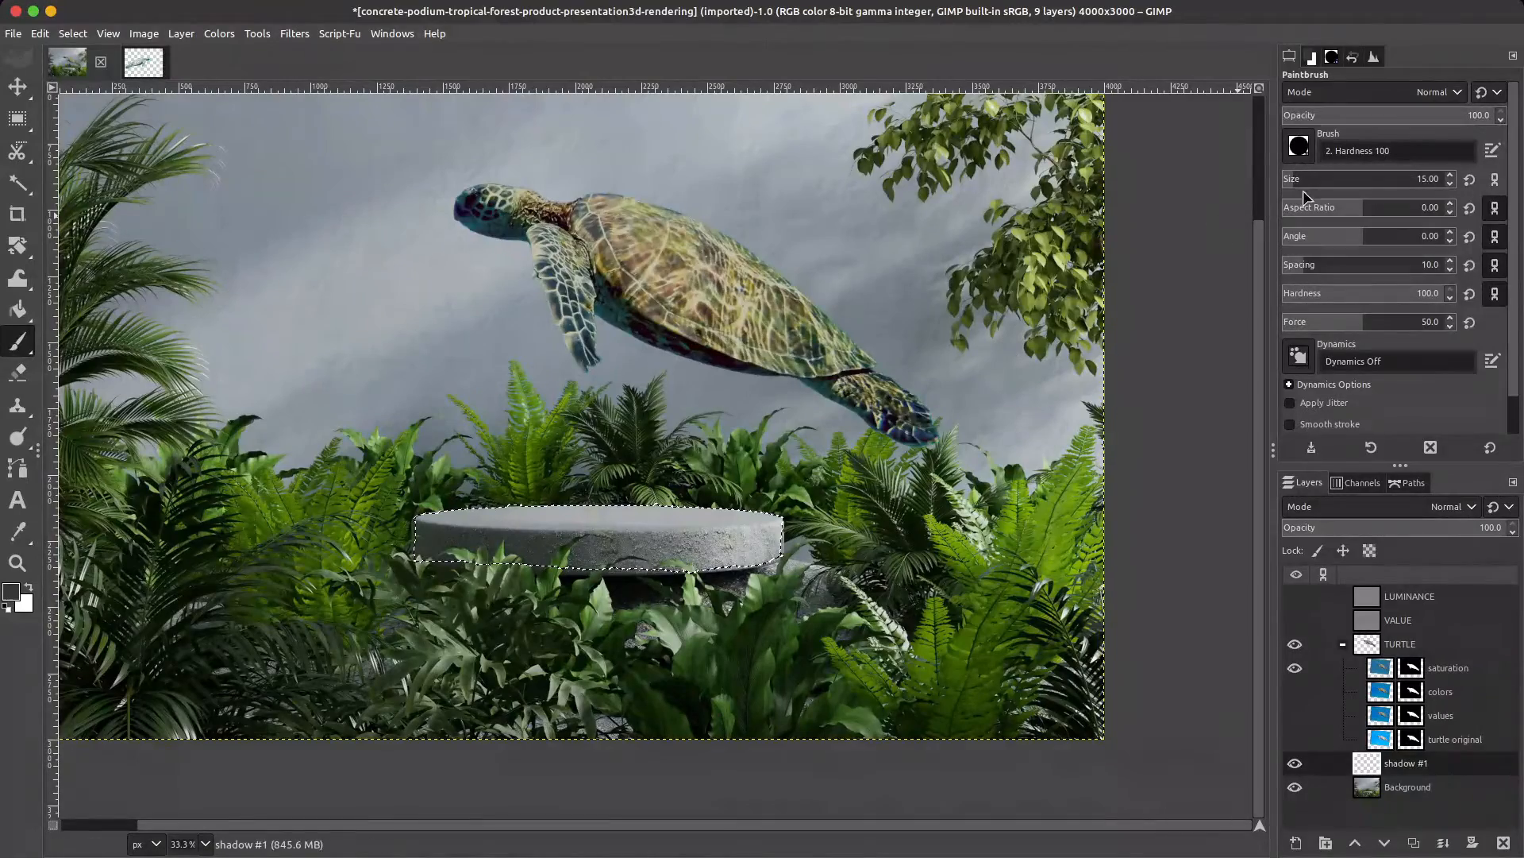
key("o")
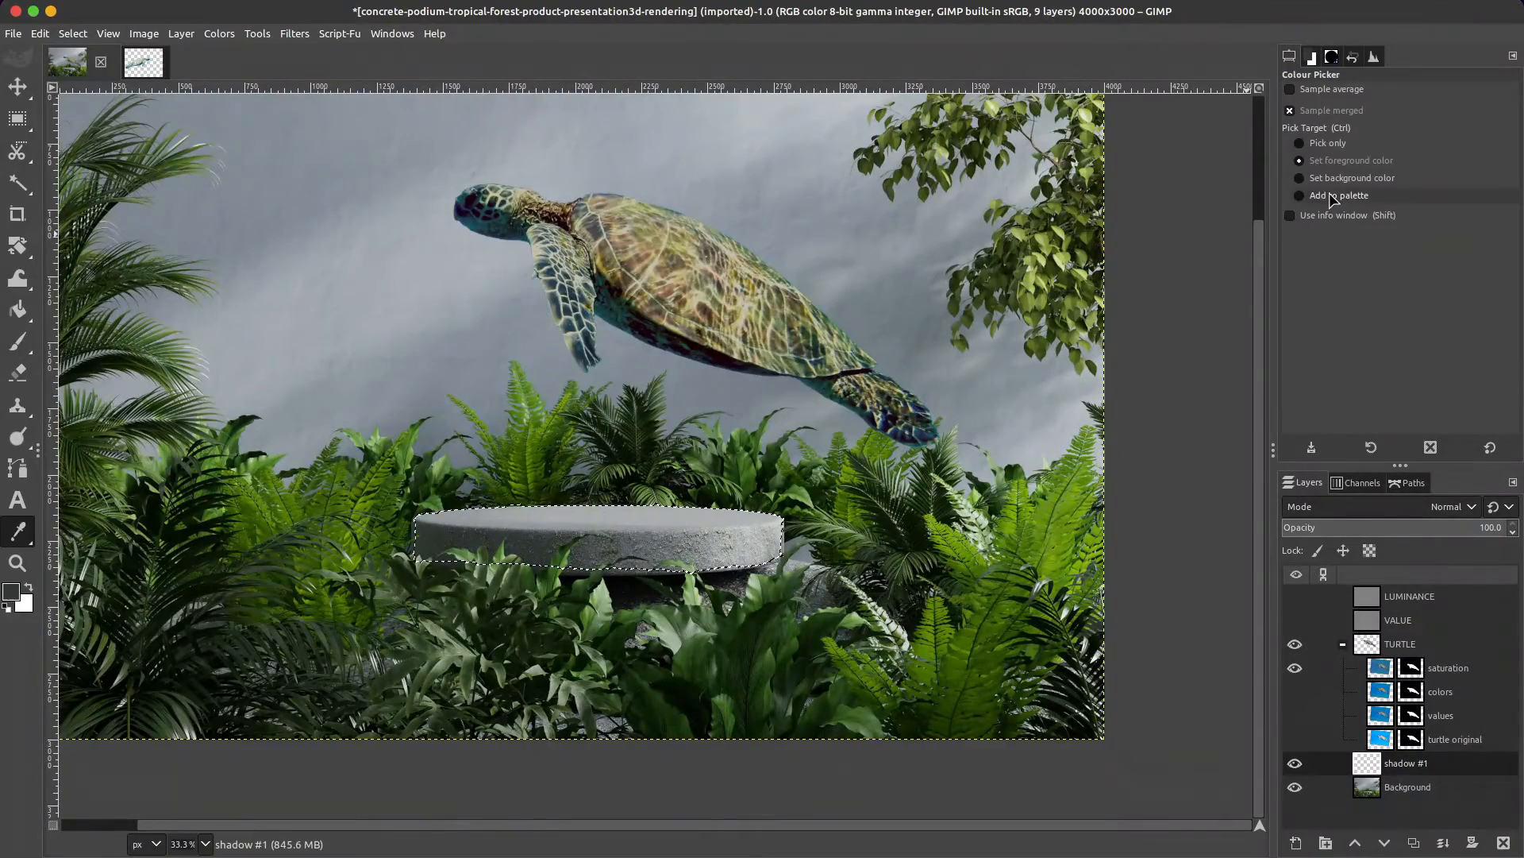
left_click(1318, 89)
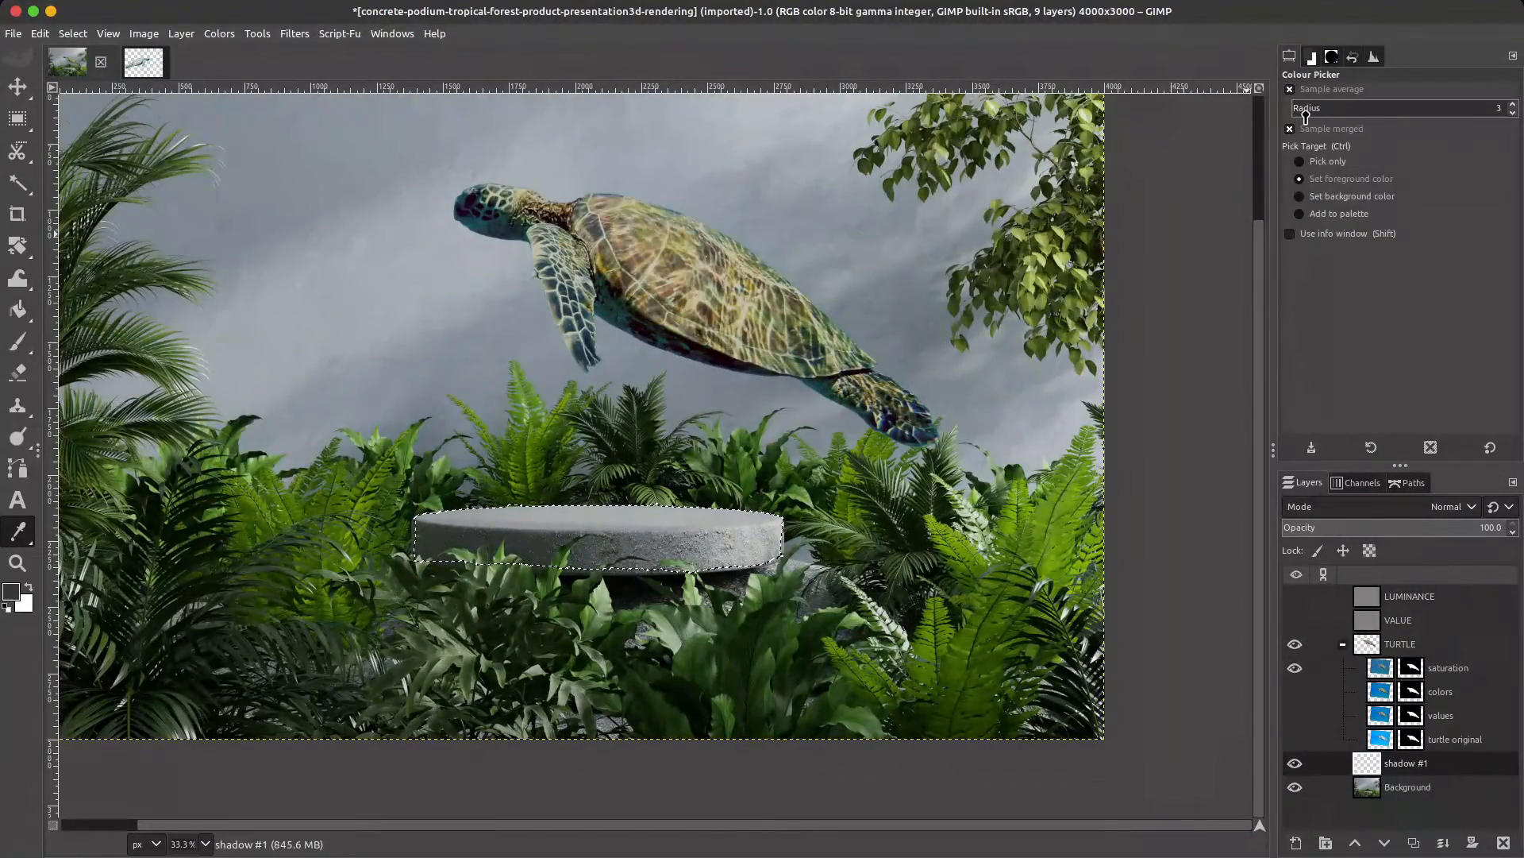
left_click(1302, 116)
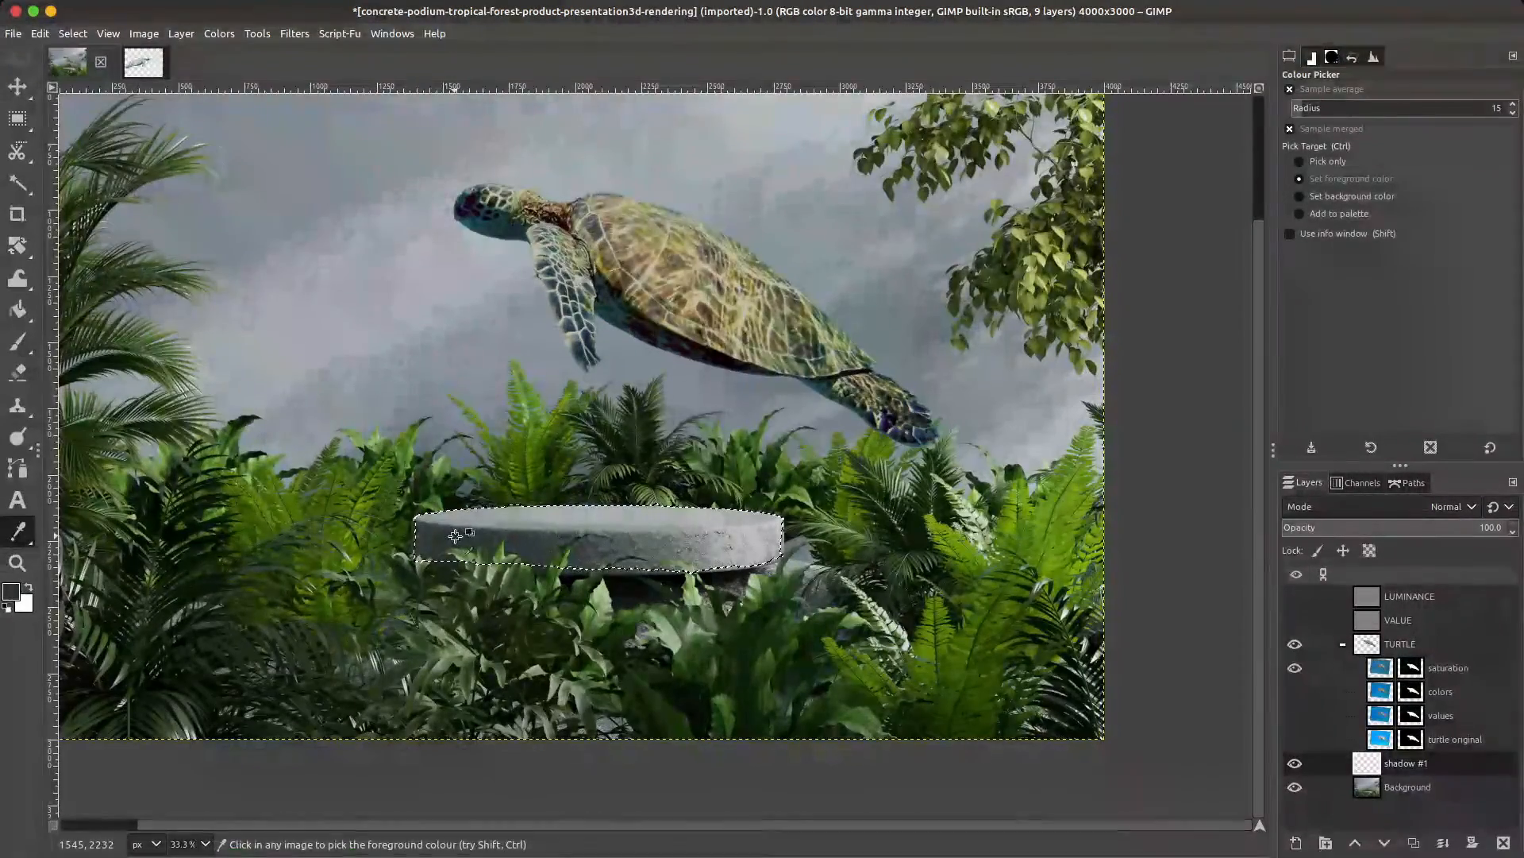
Step: Set the Paintbrush to the 2. Hardness 025 brush with size 364 and opacity 63.4
key("p")
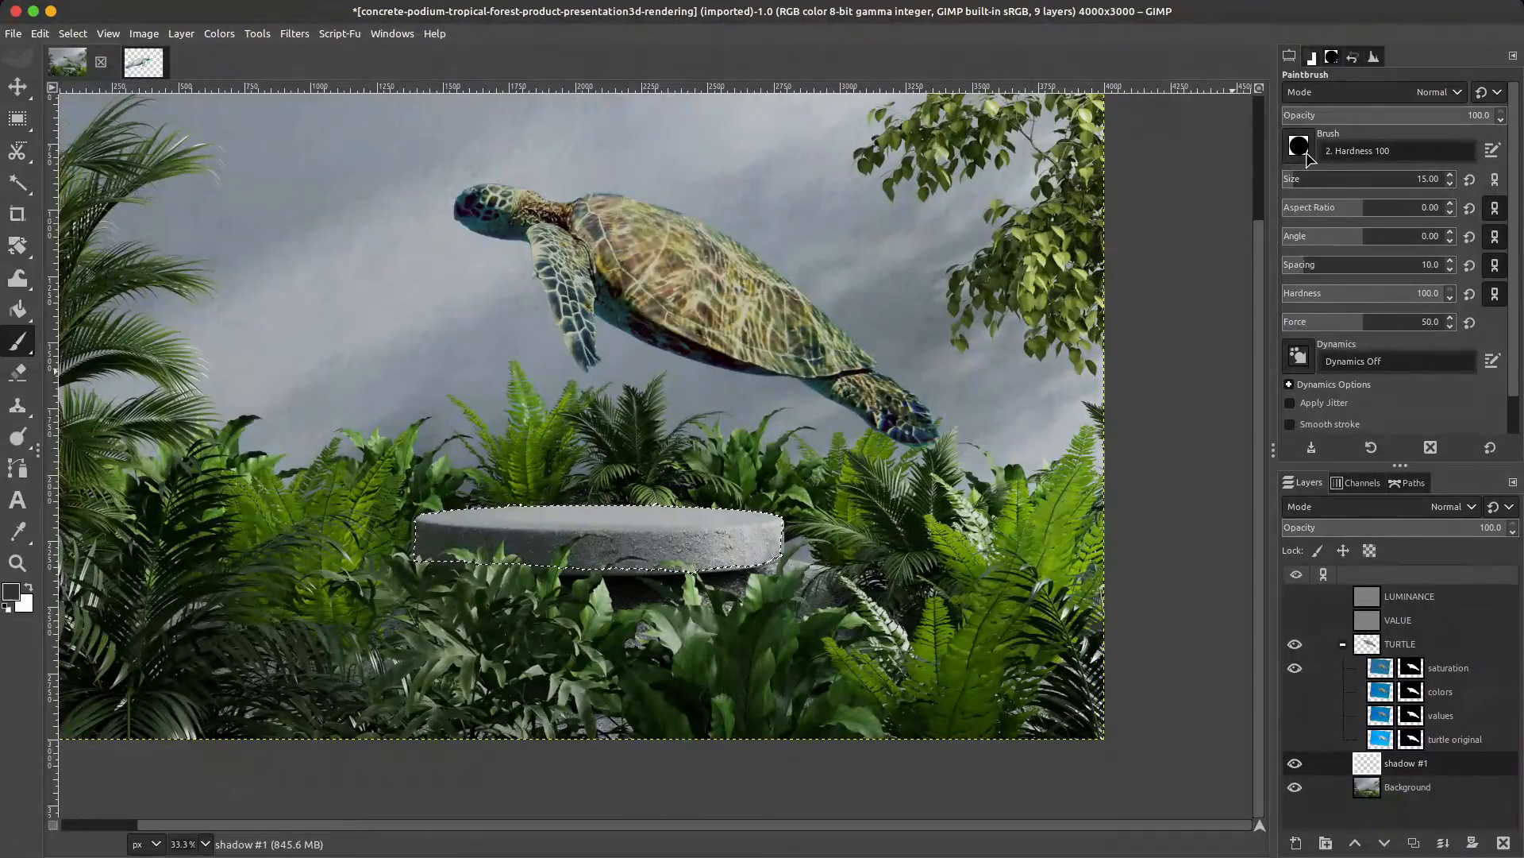
left_click(1306, 154)
double_click(1312, 213)
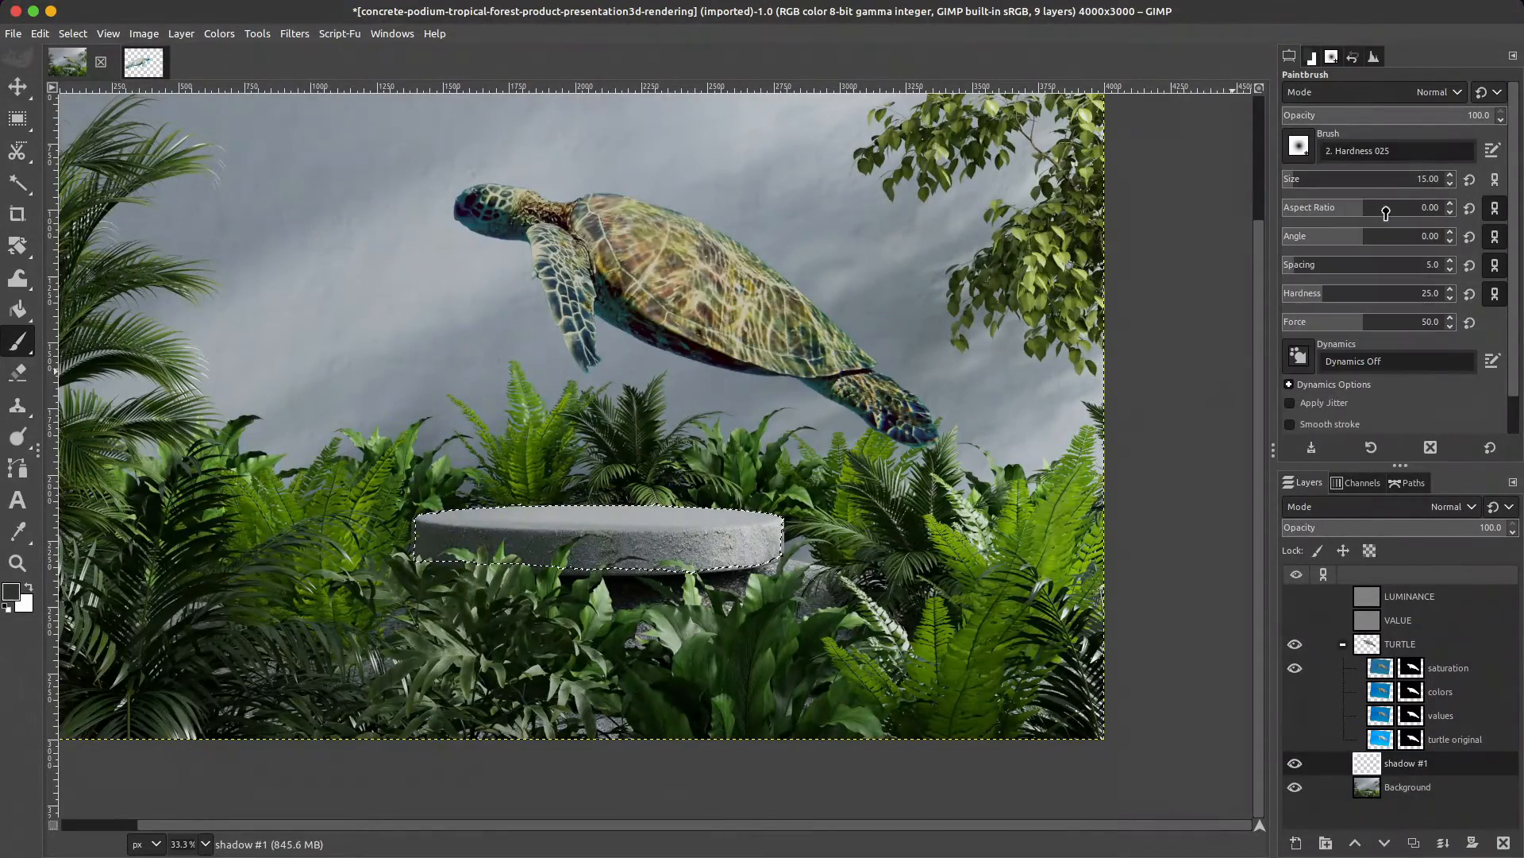
left_click_drag(1395, 188, 1371, 188)
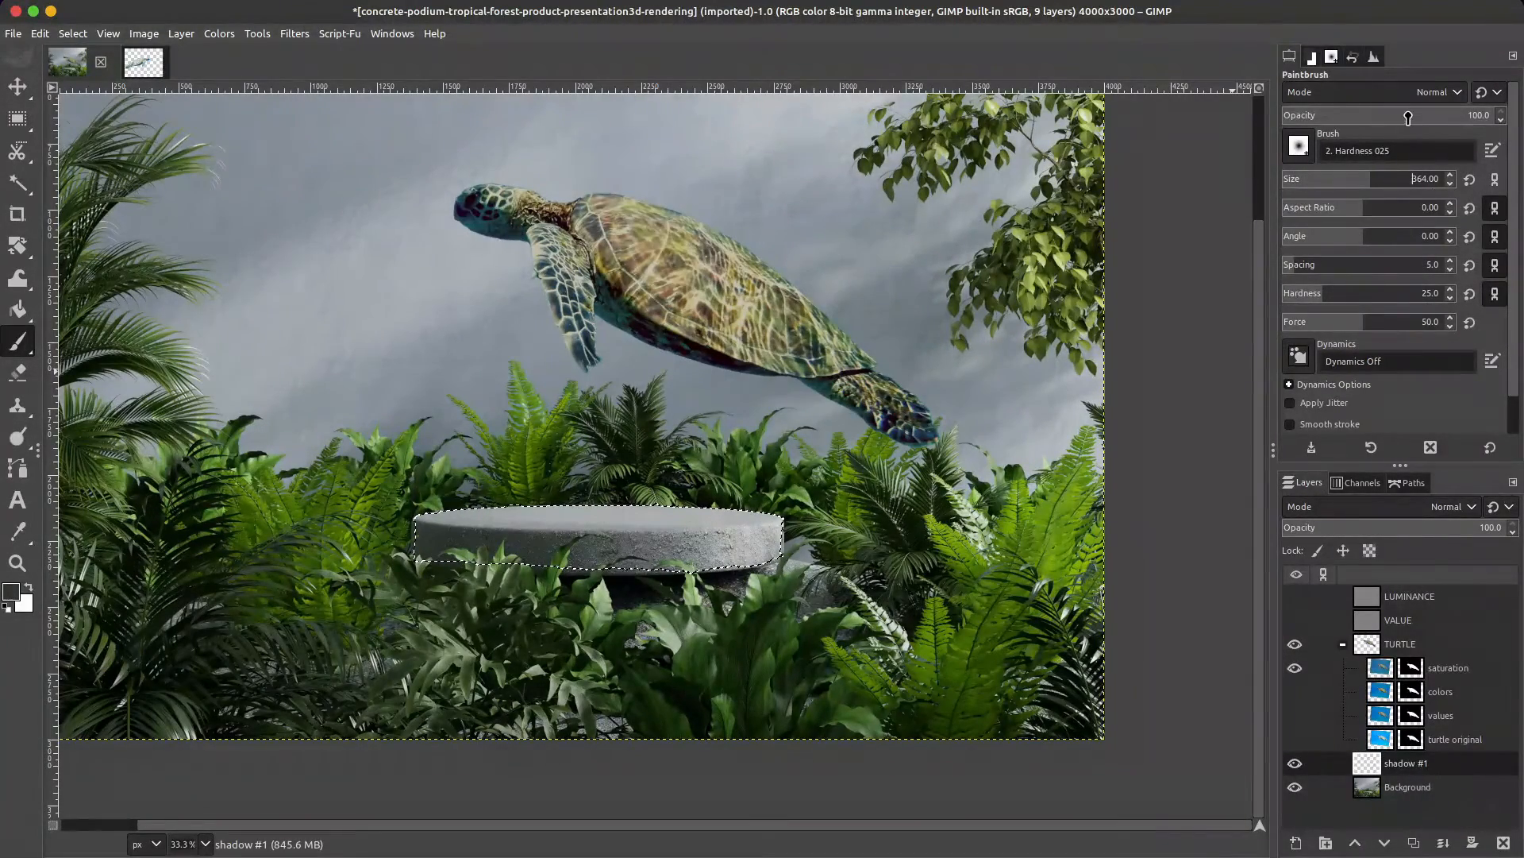
left_click(1418, 118)
mouse_move(677, 515)
left_mouse_down()
mouse_move(746, 516)
mouse_move(483, 525)
left_mouse_up()
key("ctrl+z")
key("ctrl+z")
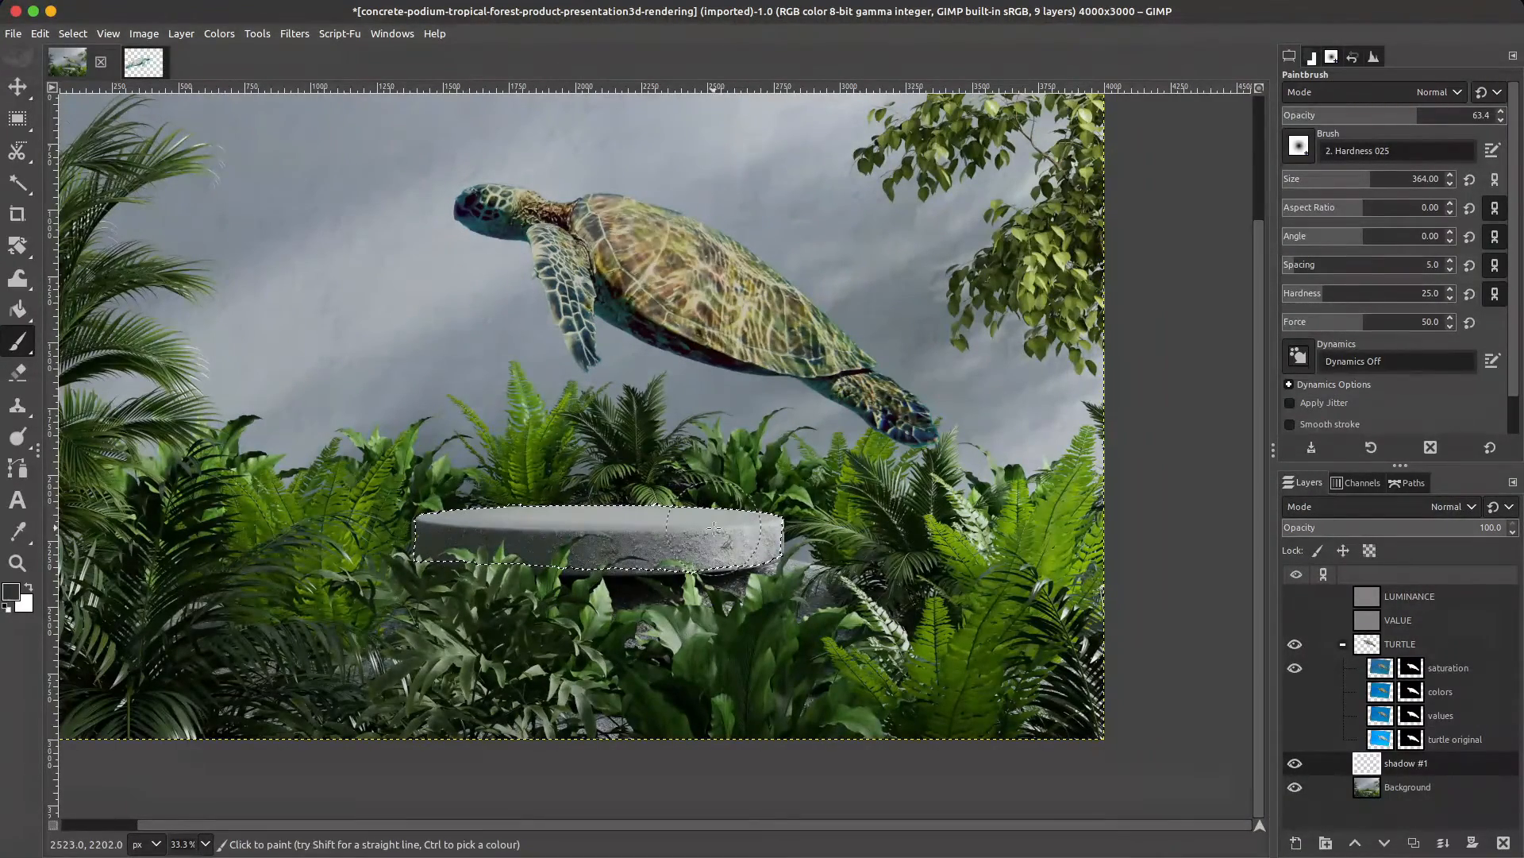
left_click_drag(699, 521, 596, 527)
key("ctrl+z")
Step: Make the Unnamed path visible over the image as a light-direction guide and return to the layer list
left_click(1410, 482)
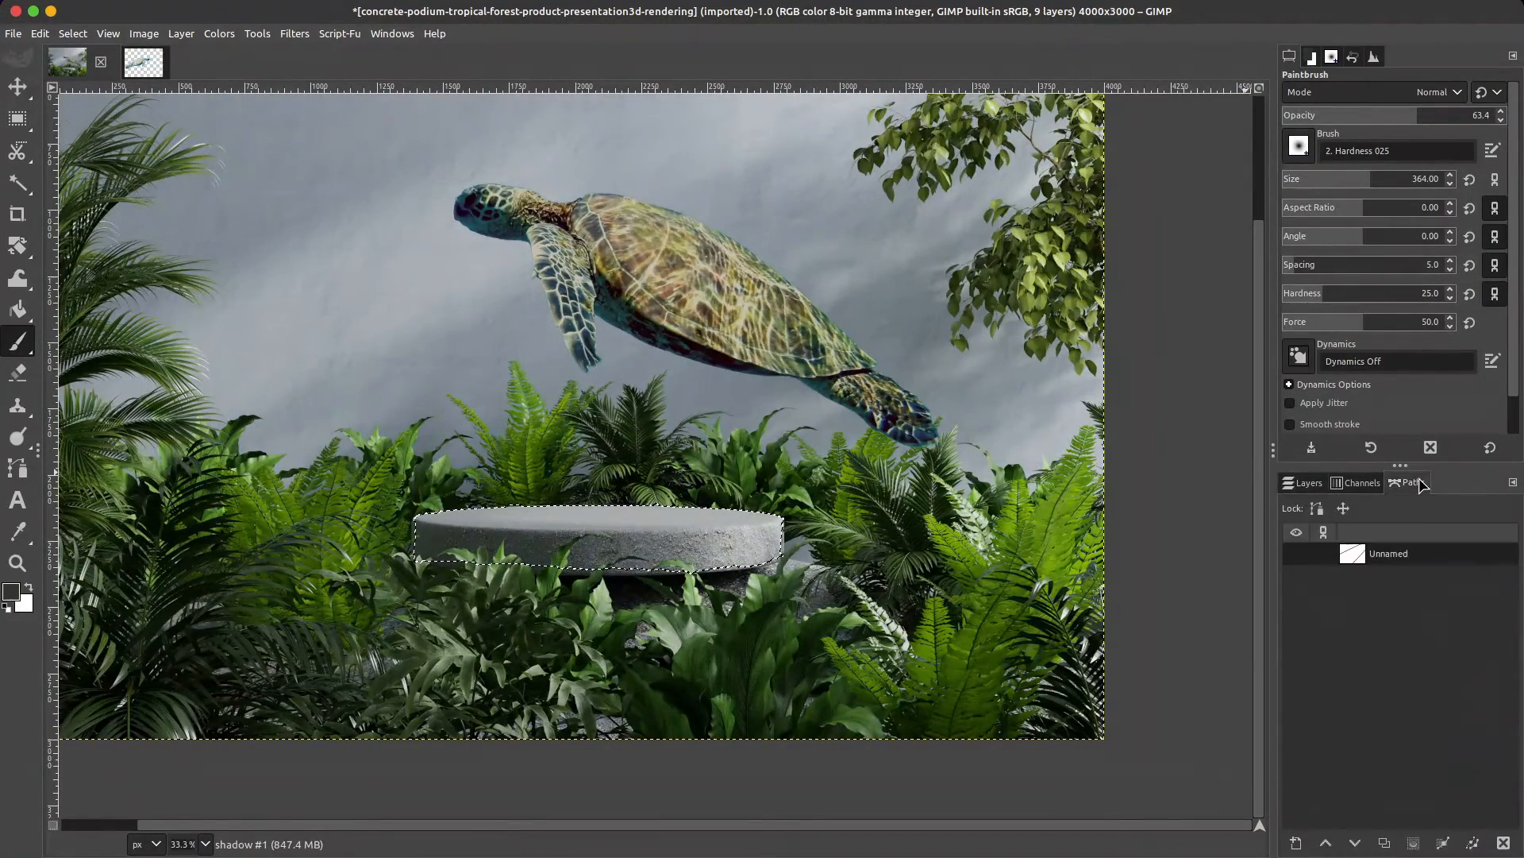
left_click(1295, 554)
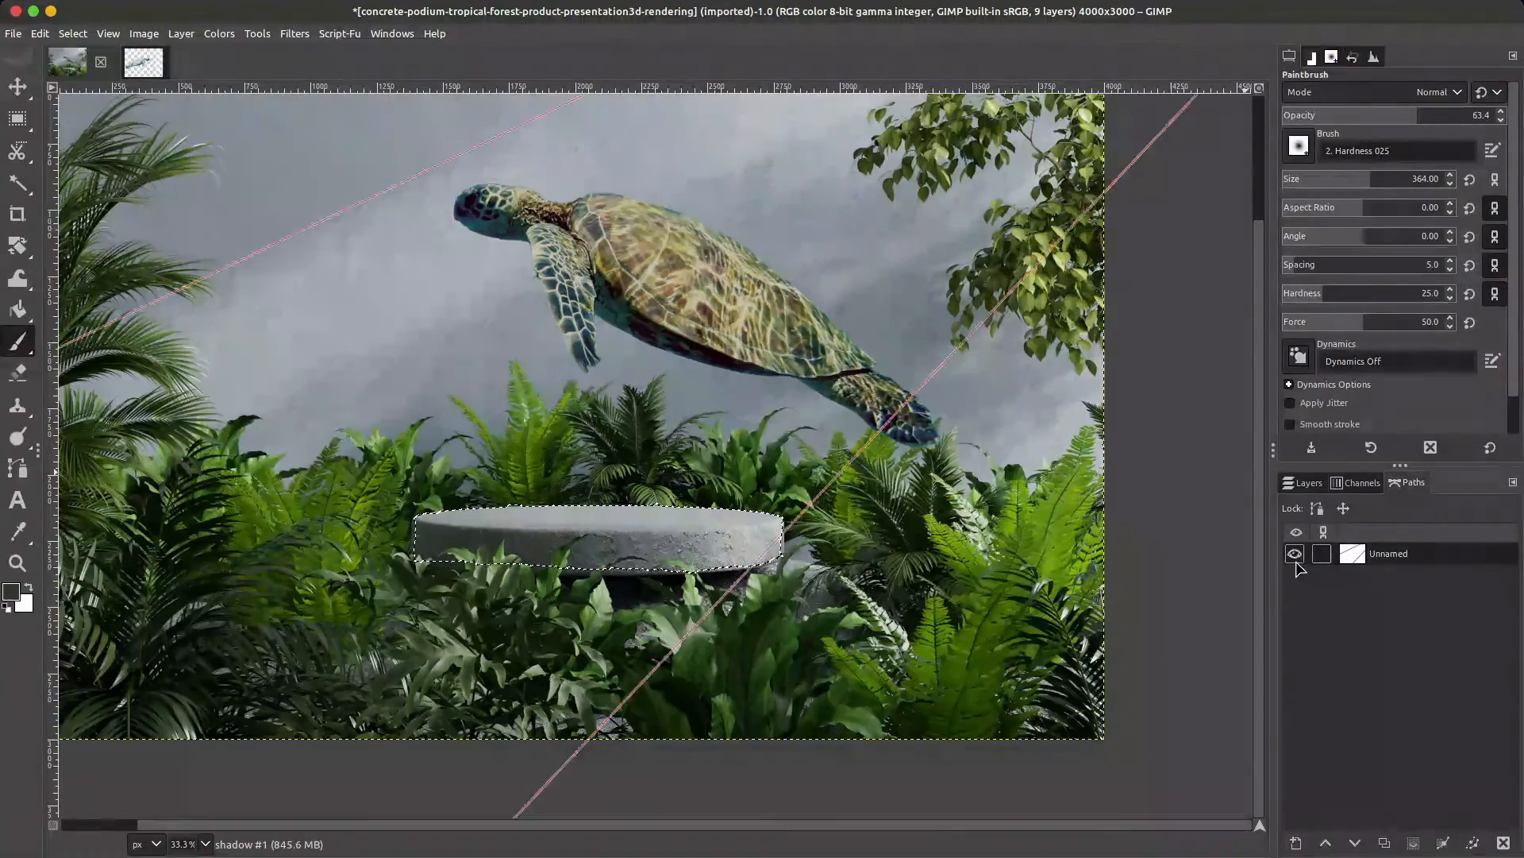
left_click(1304, 482)
Step: Try the shadow #1 layer in Soft light mode at 76 opacity
scroll(883, 444, "down", 2)
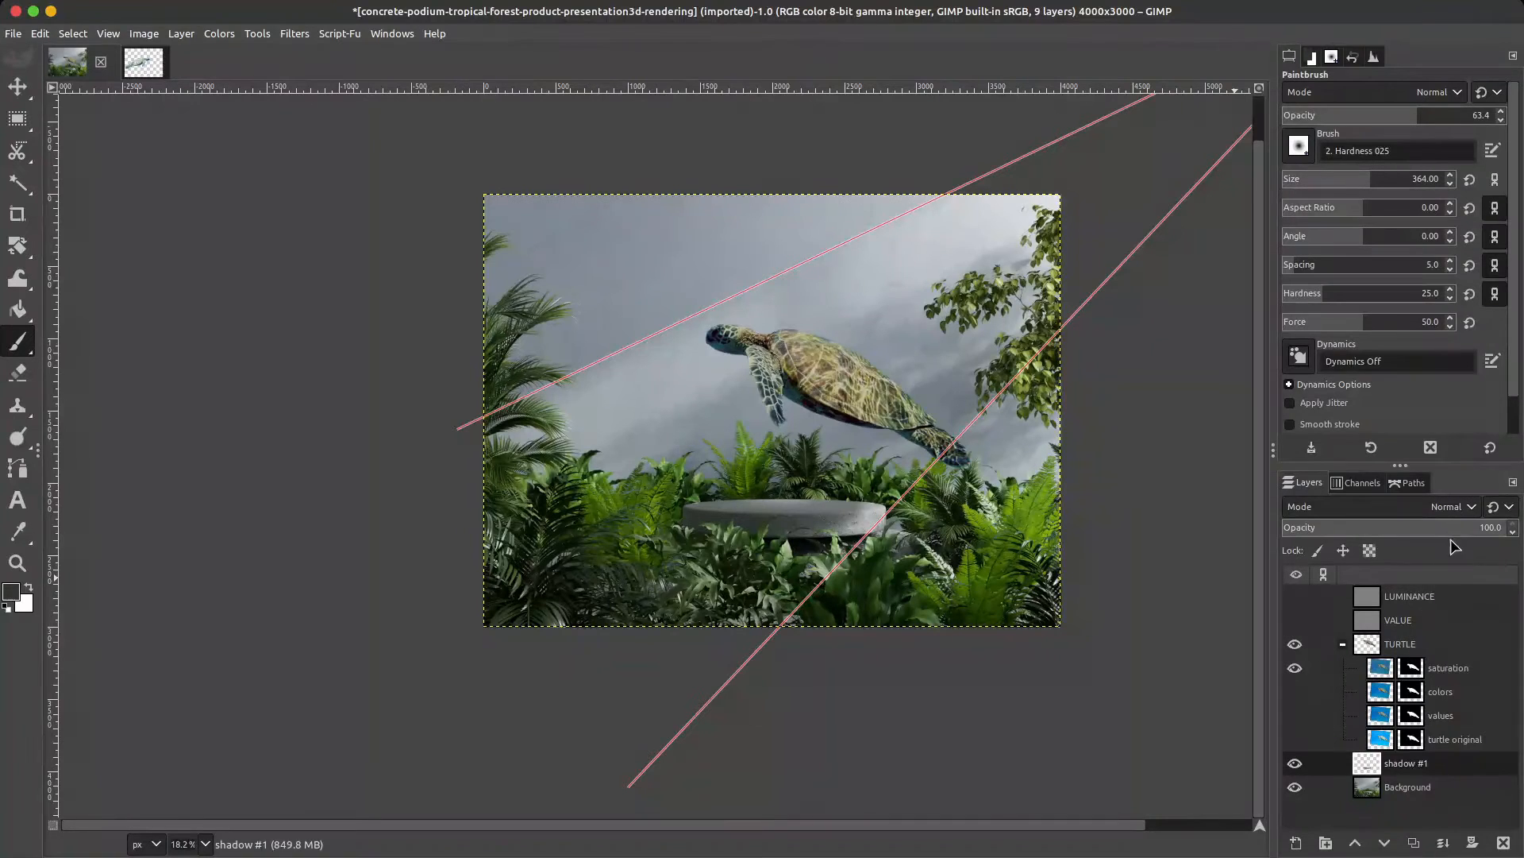
left_click_drag(1456, 530, 1429, 534)
left_click(1453, 507)
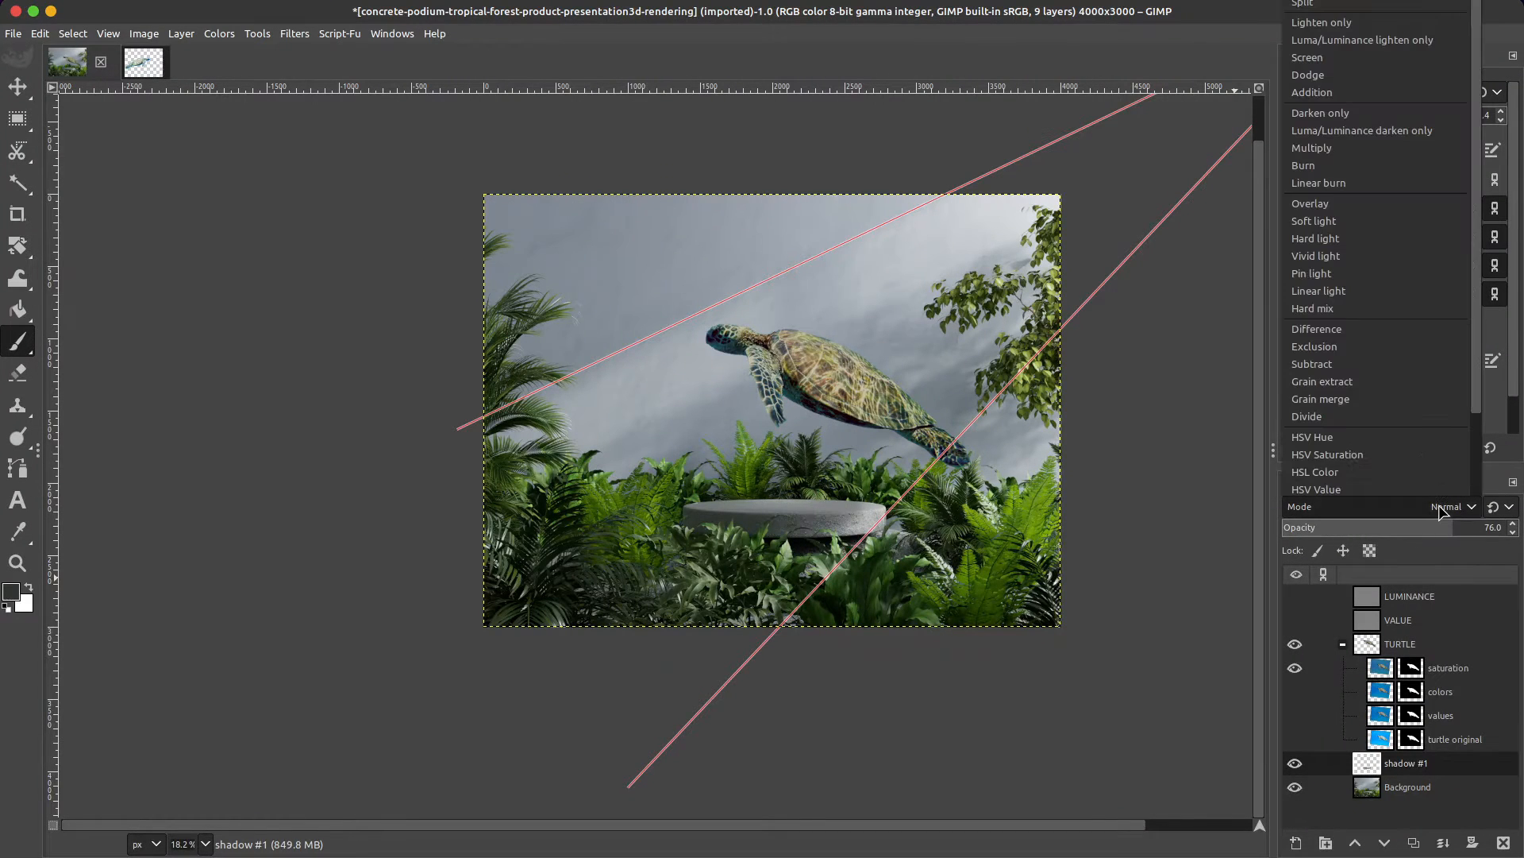
left_click(1366, 225)
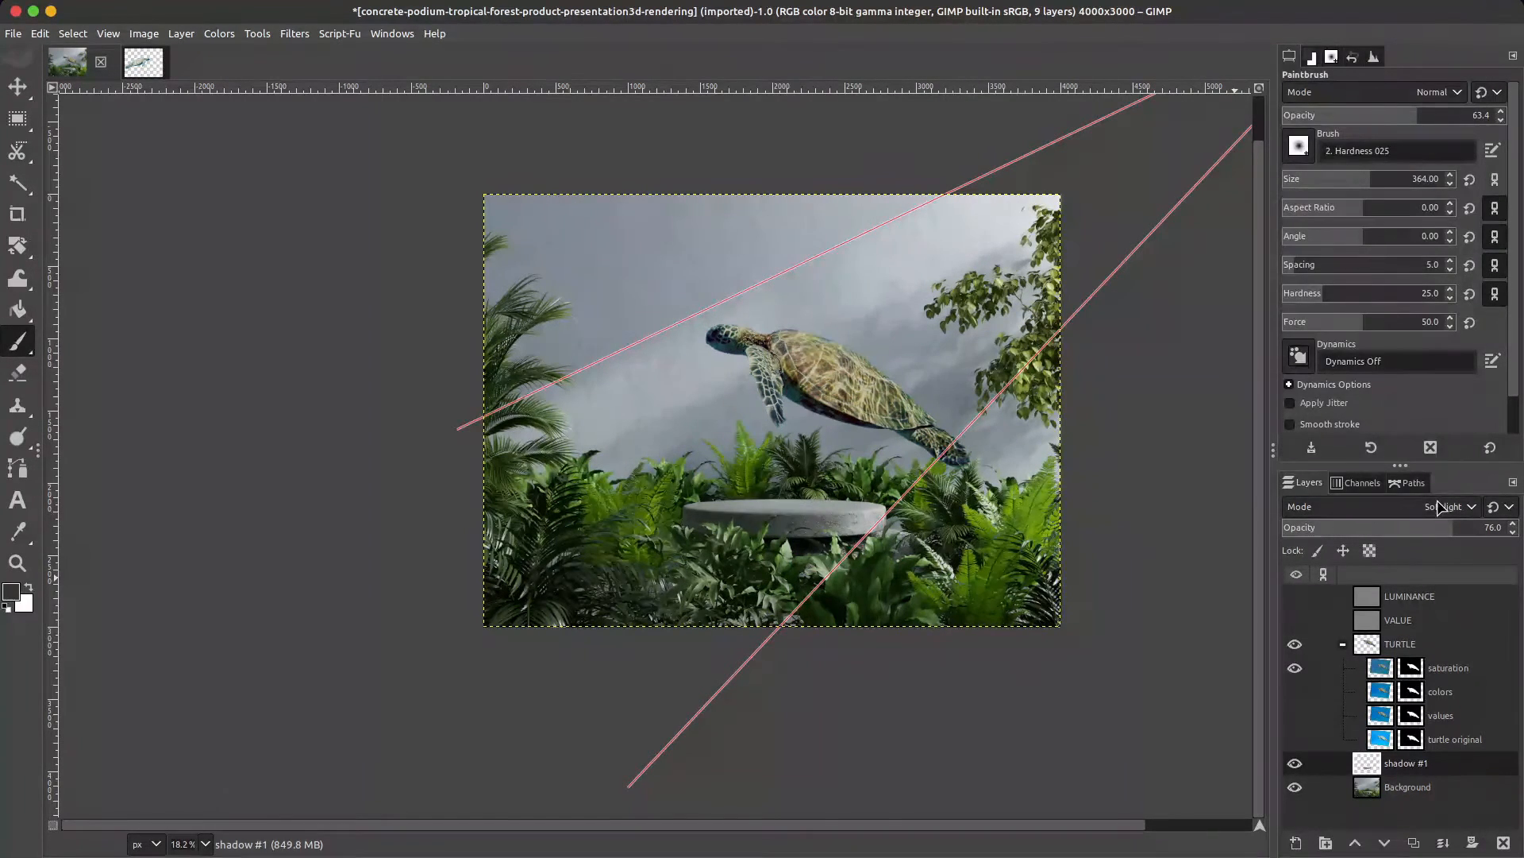
Step: Set the shadow #1 layer to Overlay mode at 100 opacity and check the shading on the podium
left_click(1462, 514)
left_click(1469, 531)
left_click_drag(1468, 531, 1507, 529)
left_click(1453, 509)
left_click(1361, 205)
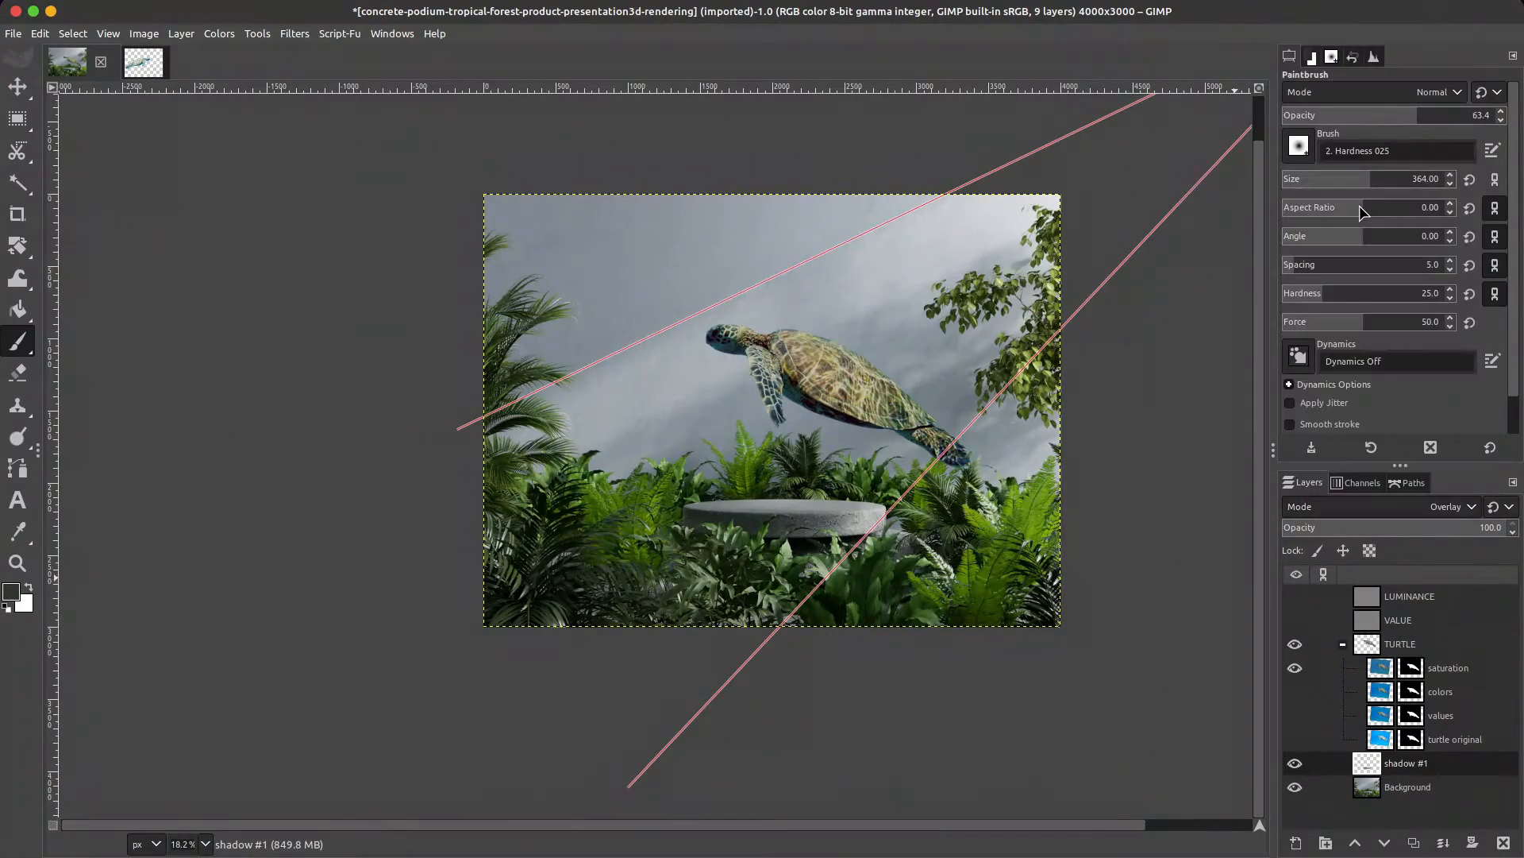
scroll(778, 533, "up", 3)
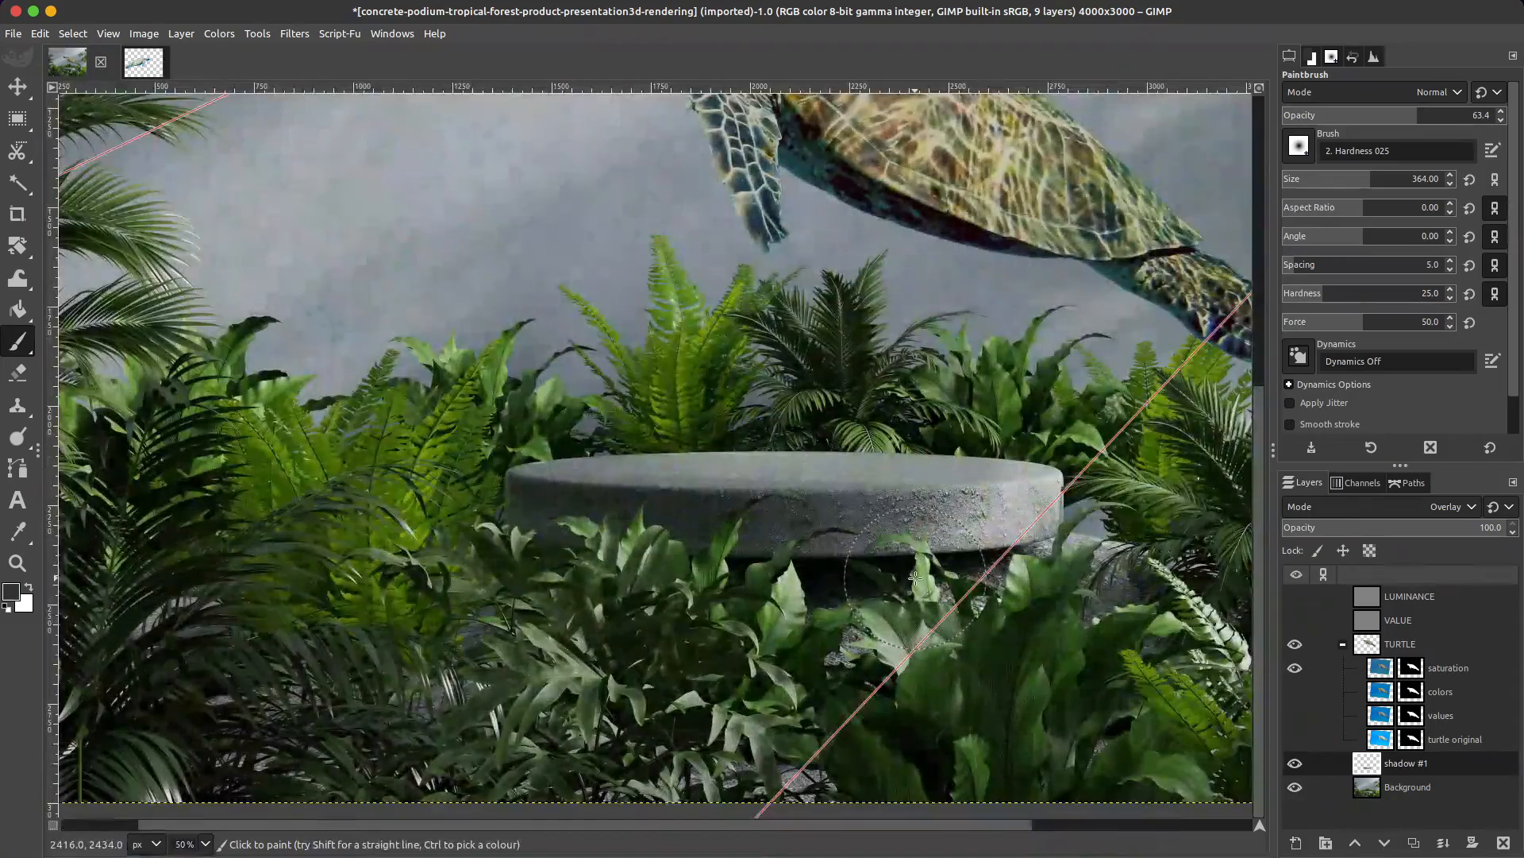
scroll(915, 579, "down", 3)
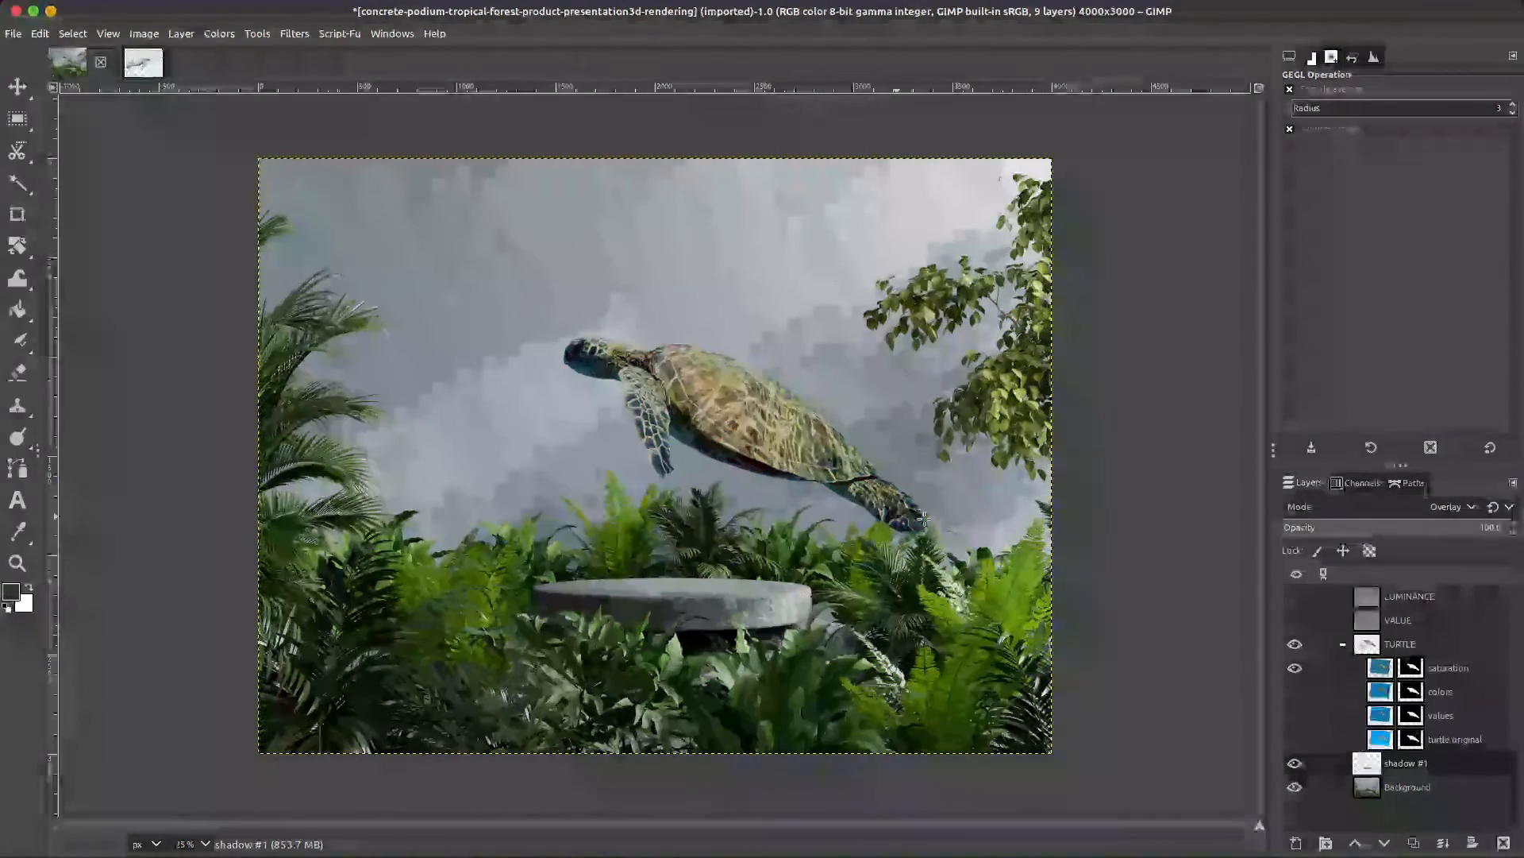
Step: Collapse the TURTLE group and add a transparent layer named SOLID COLOR directly above it
left_click(1343, 645)
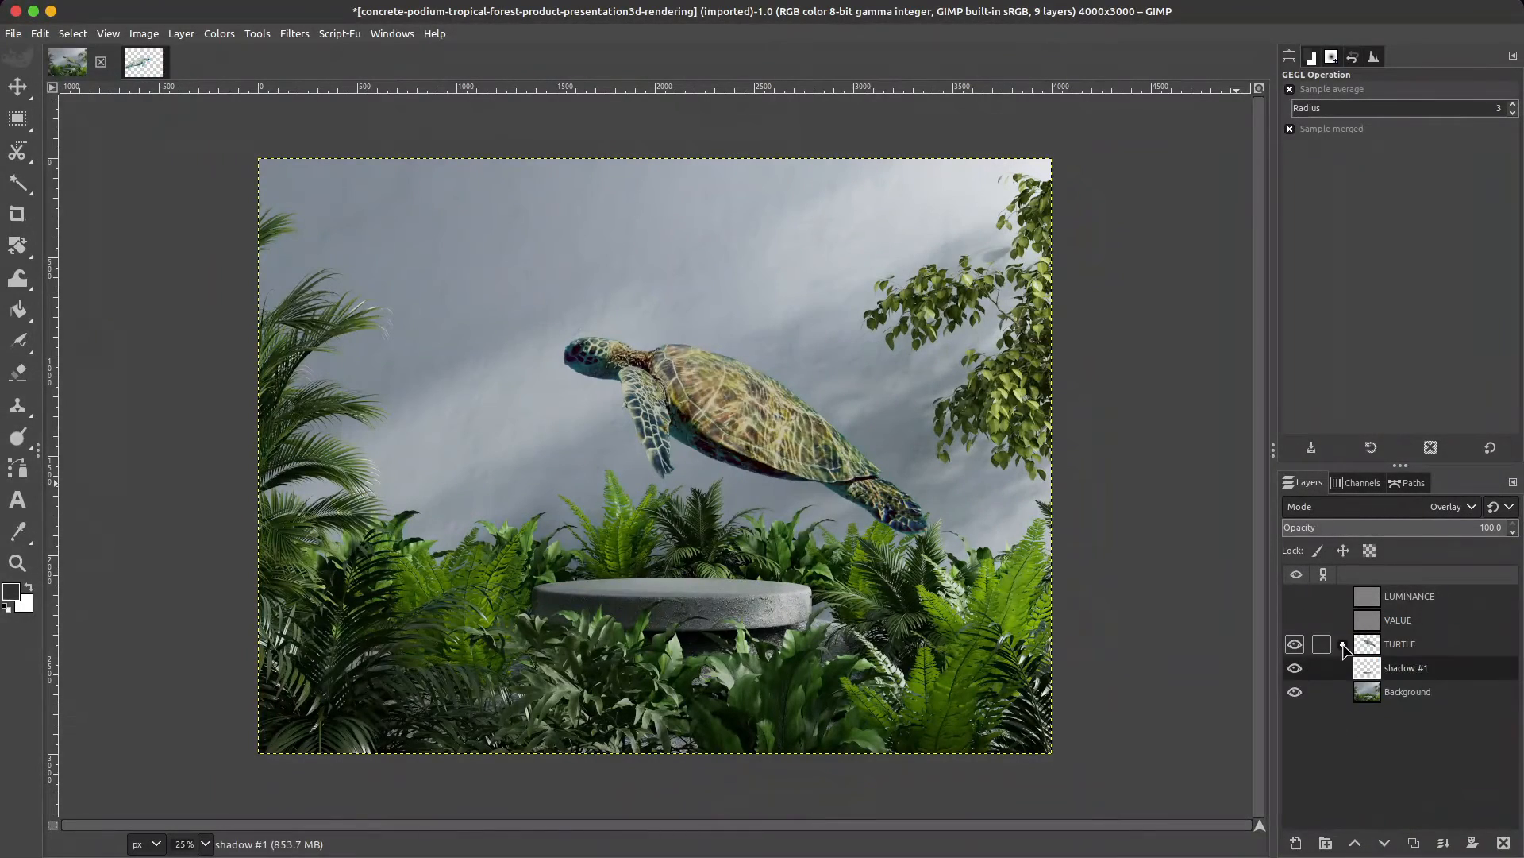
left_click(1307, 620)
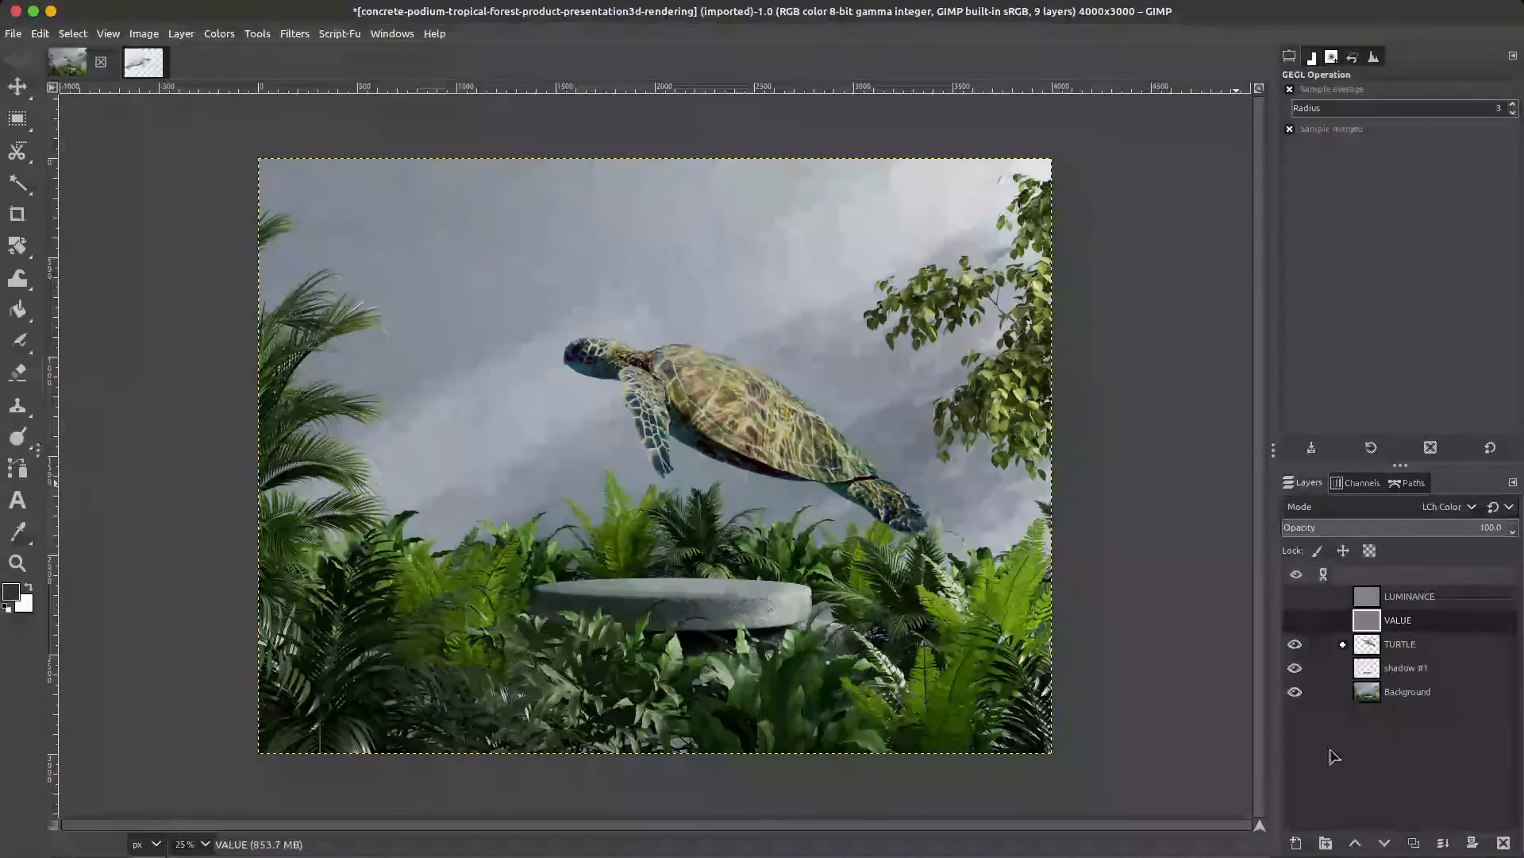
left_click(1299, 843)
type("SOLID")
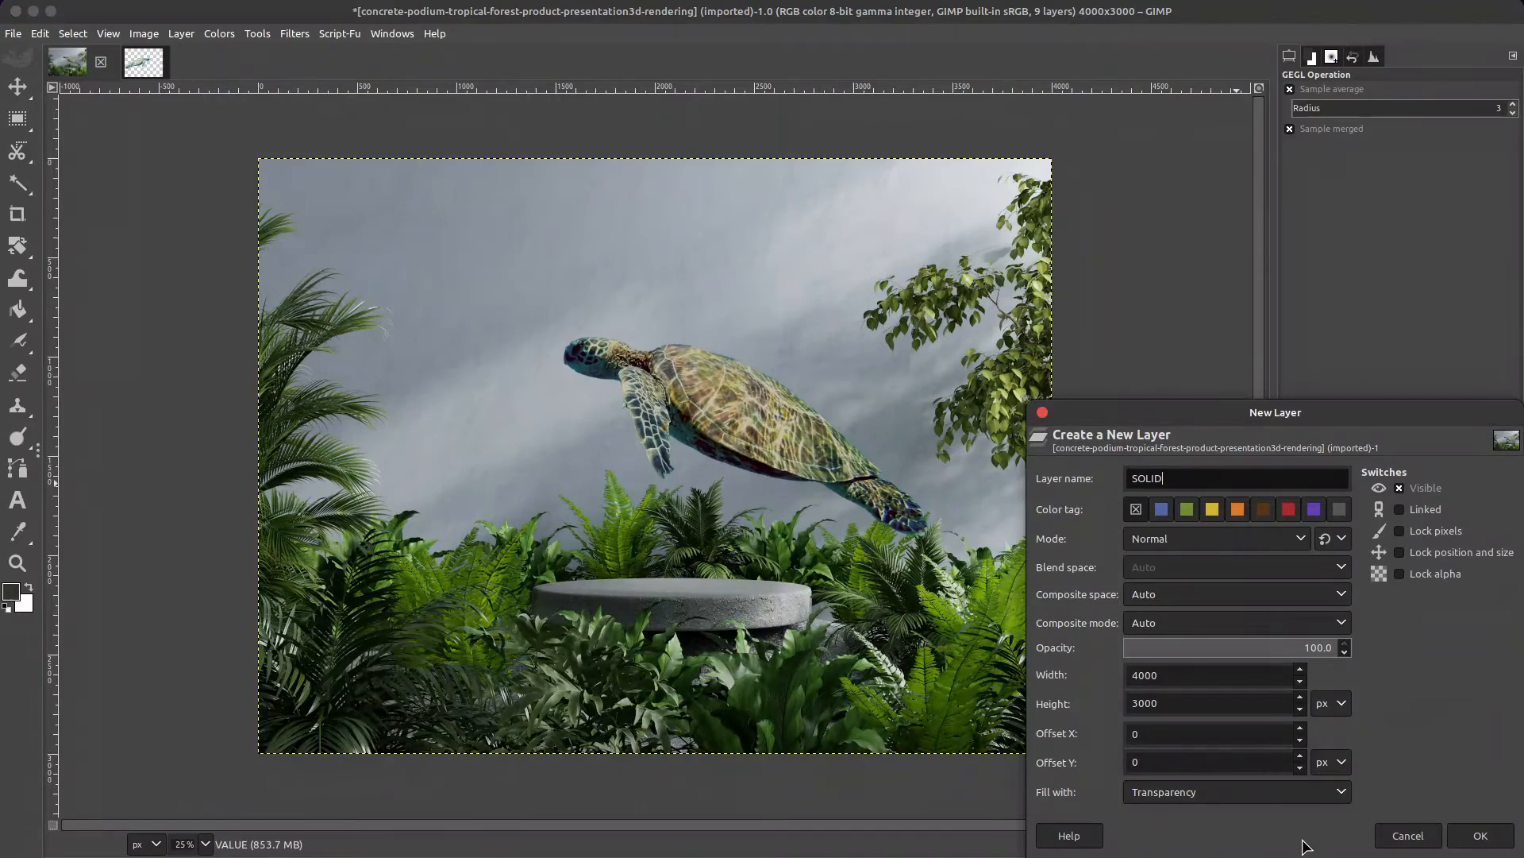
type(" COLOR")
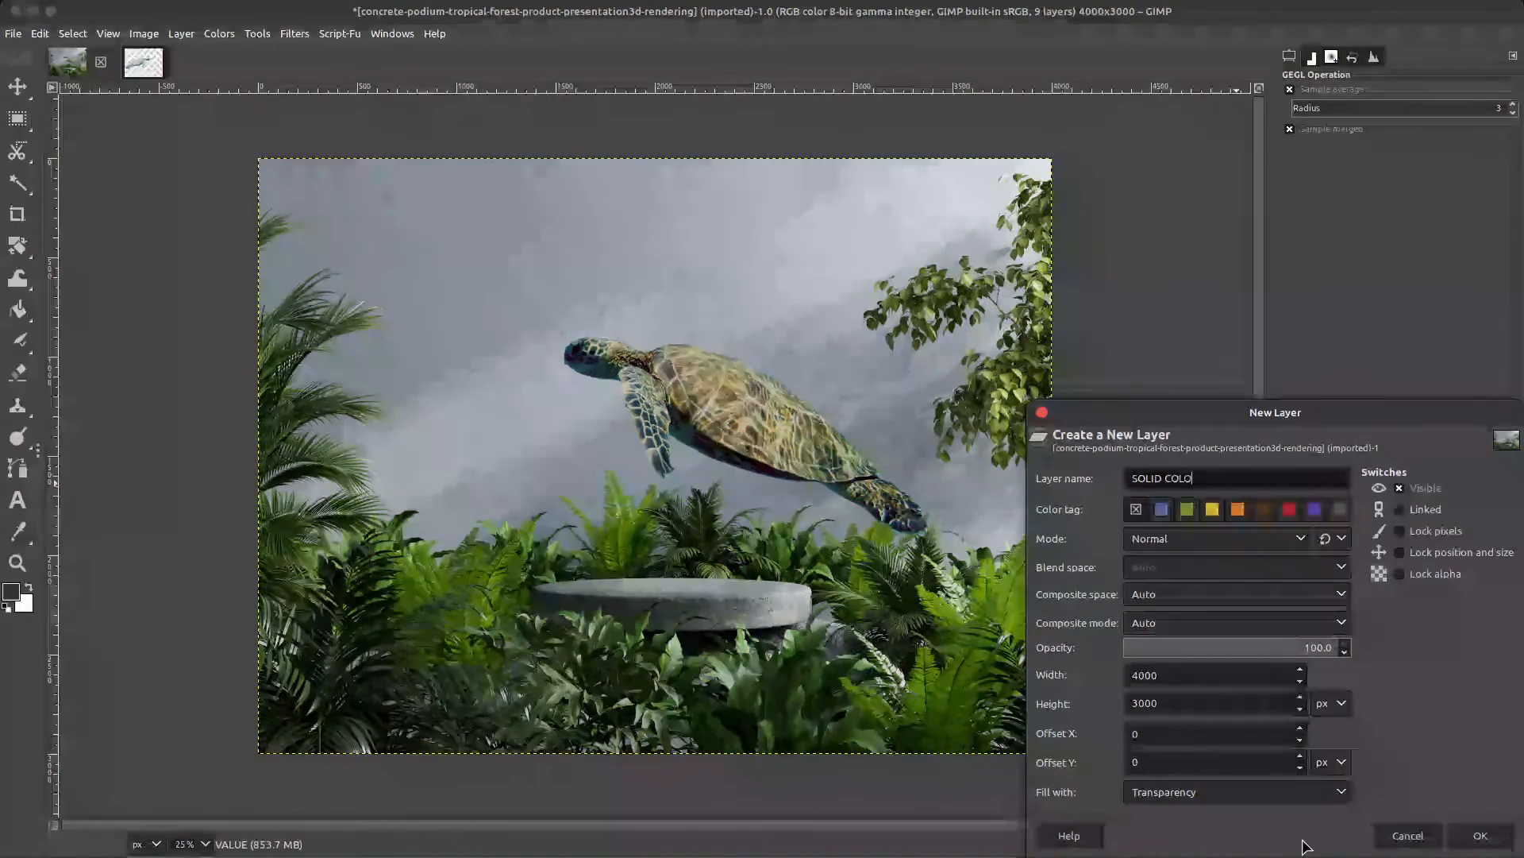
key("Return")
Step: Set the foreground colour to dark blue 101d40 and fill the SOLID COLOR layer with it
left_click(1312, 57)
left_click(1494, 193)
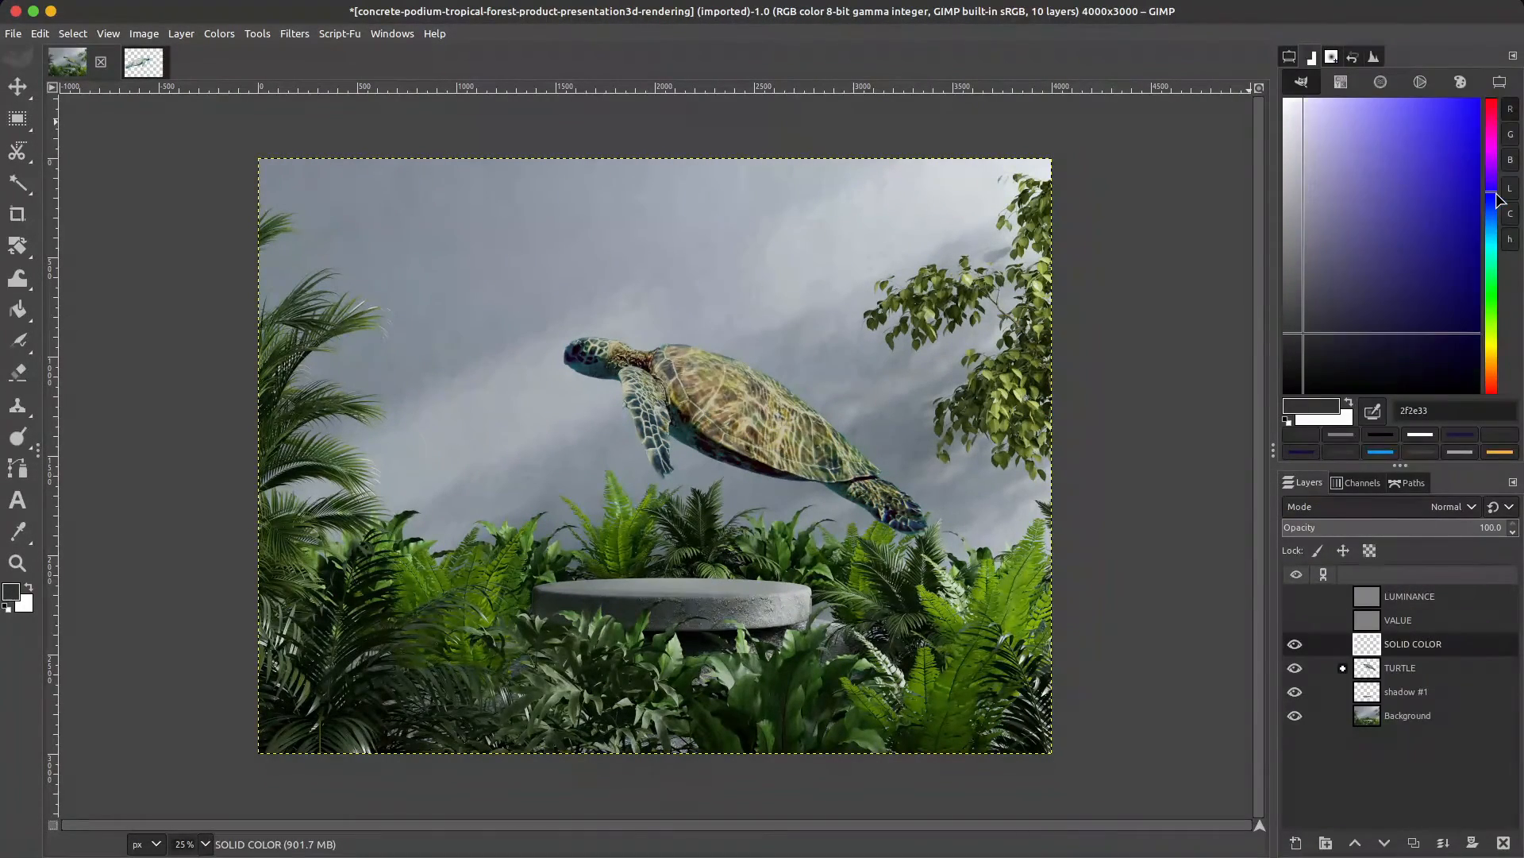
mouse_move(1499, 198)
left_mouse_down()
mouse_move(1496, 213)
mouse_move(1497, 162)
mouse_move(1500, 370)
mouse_move(1509, 221)
left_mouse_up()
mouse_move(1438, 311)
left_mouse_down()
mouse_move(1443, 327)
mouse_move(1430, 318)
left_mouse_up()
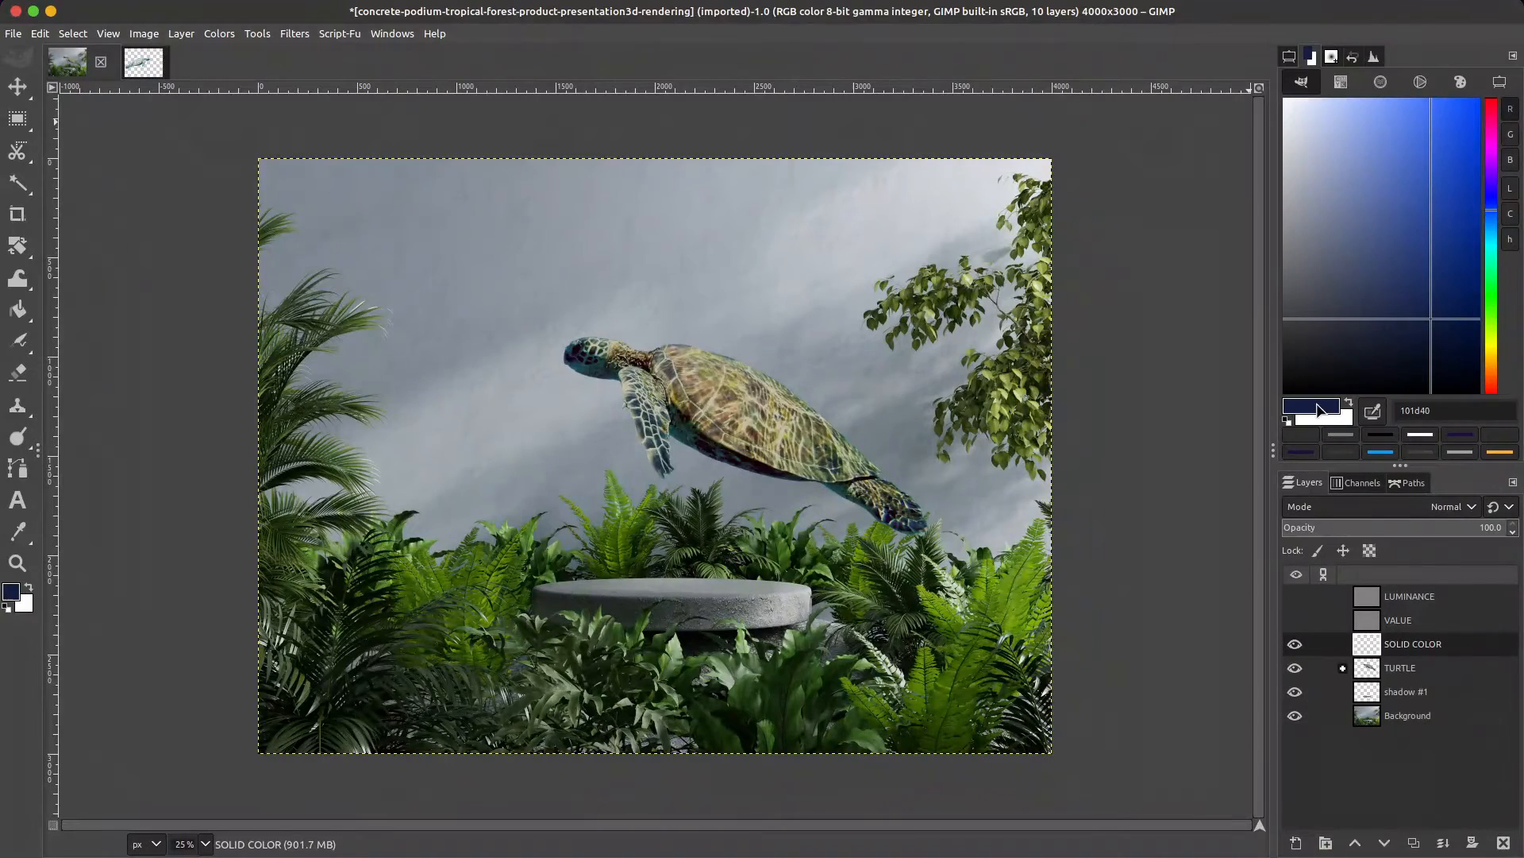
left_click_drag(1318, 409, 993, 444)
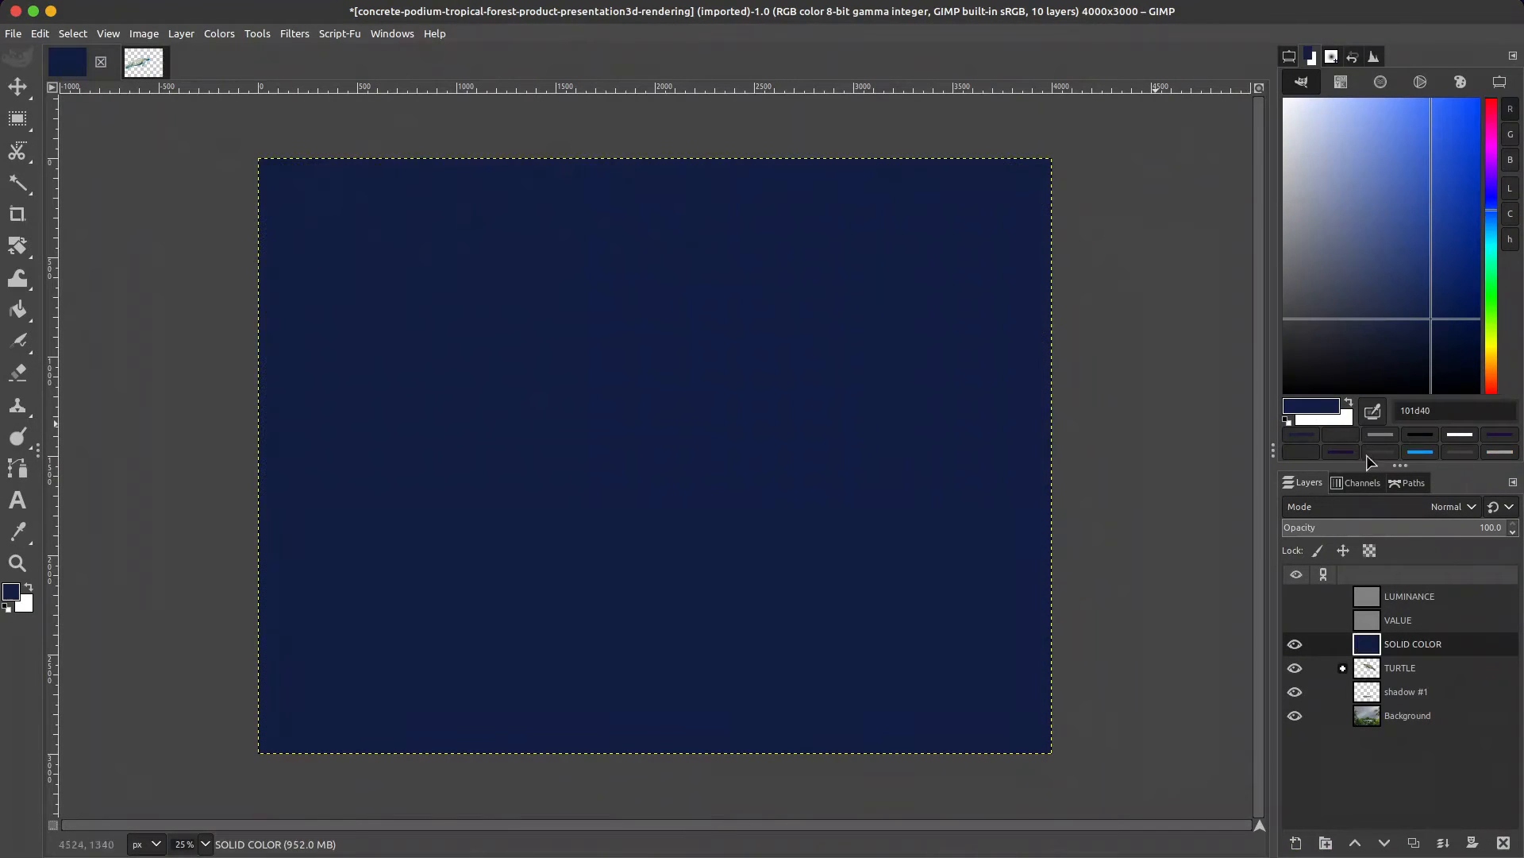
Step: Set the SOLID COLOR layer to Soft light mode and lower its opacity
left_click(1446, 510)
left_click(1374, 220)
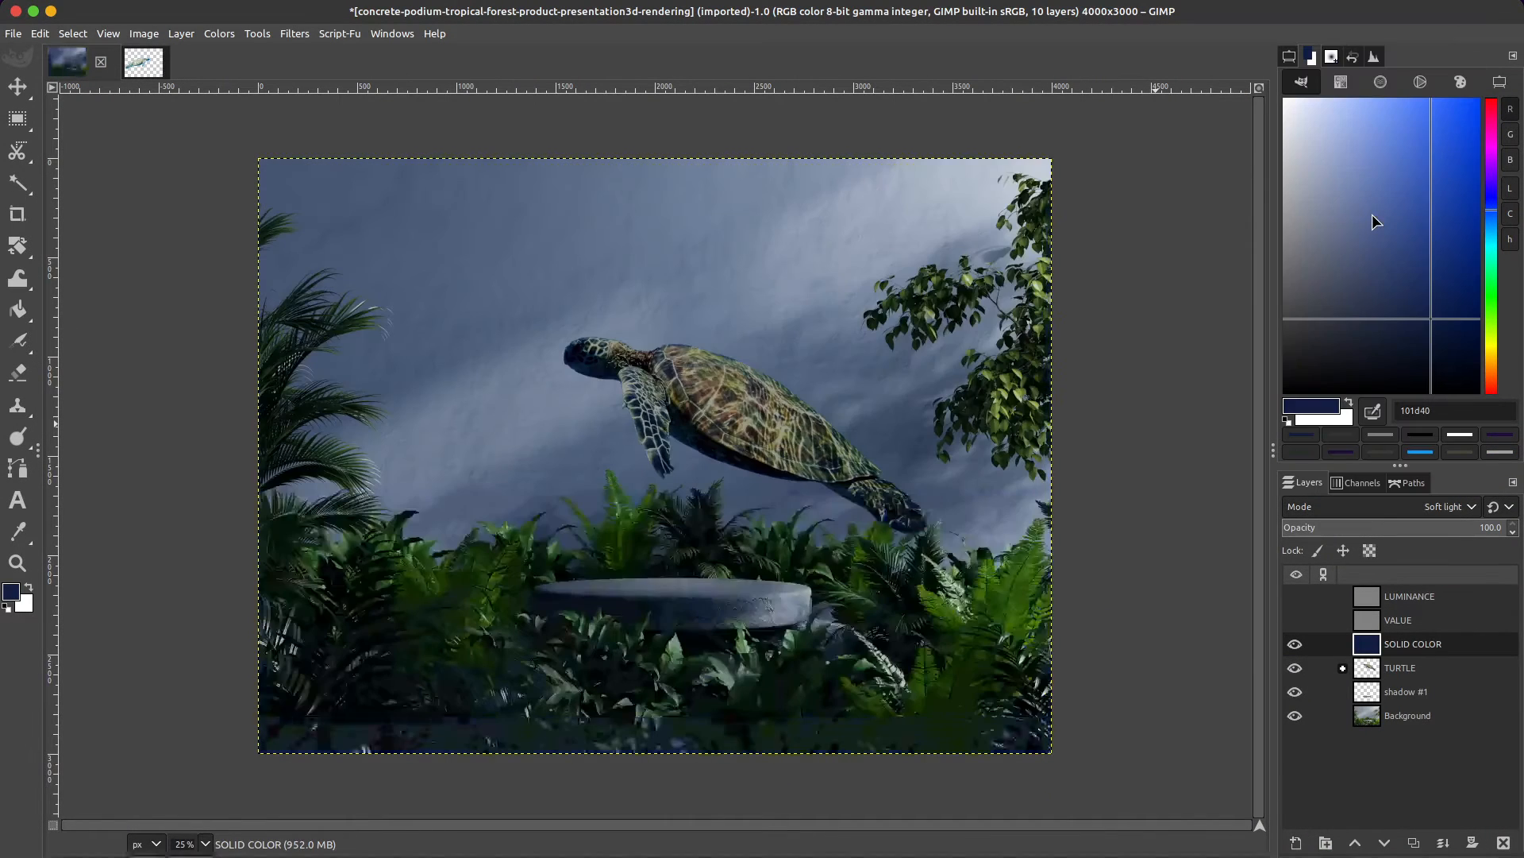
left_click_drag(1444, 533, 1457, 534)
Step: Compare the turtle's colours with and without the blue SOLID COLOR layer, leaving that layer hidden
left_click(1295, 597)
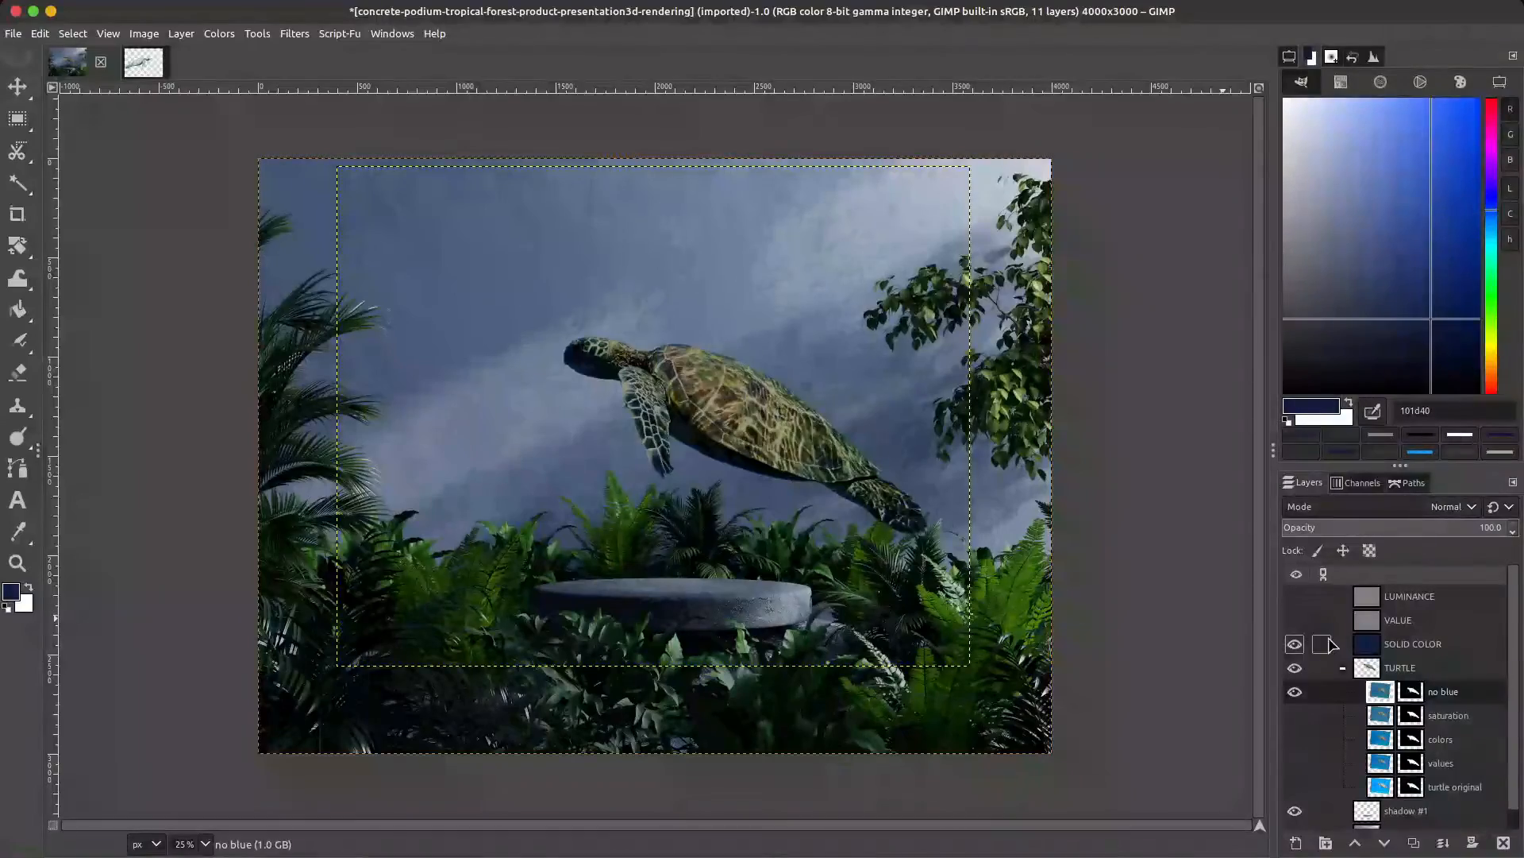
left_click(1298, 645)
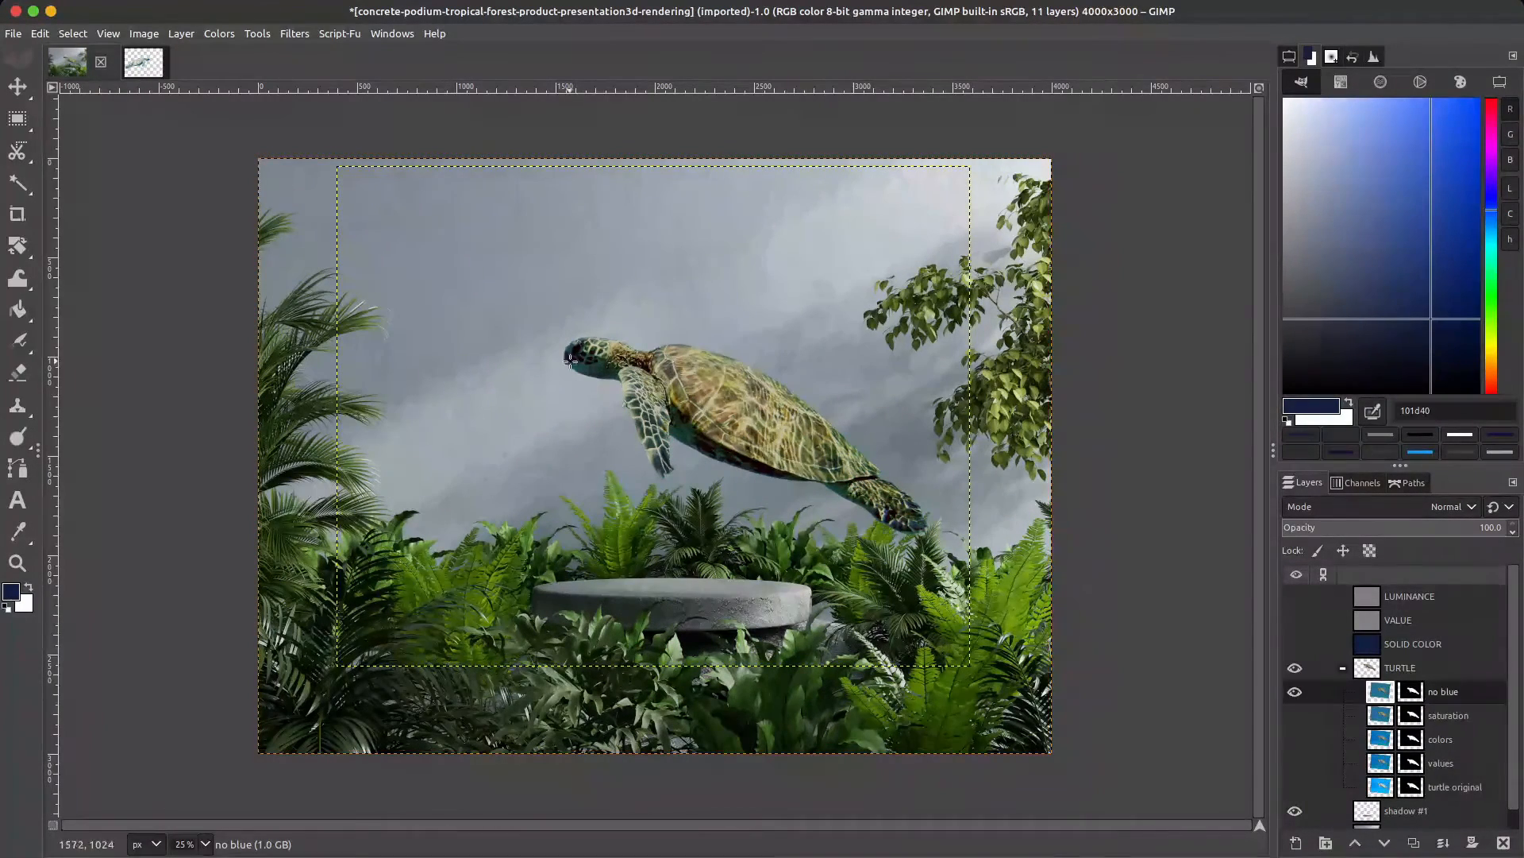
left_click(1295, 644)
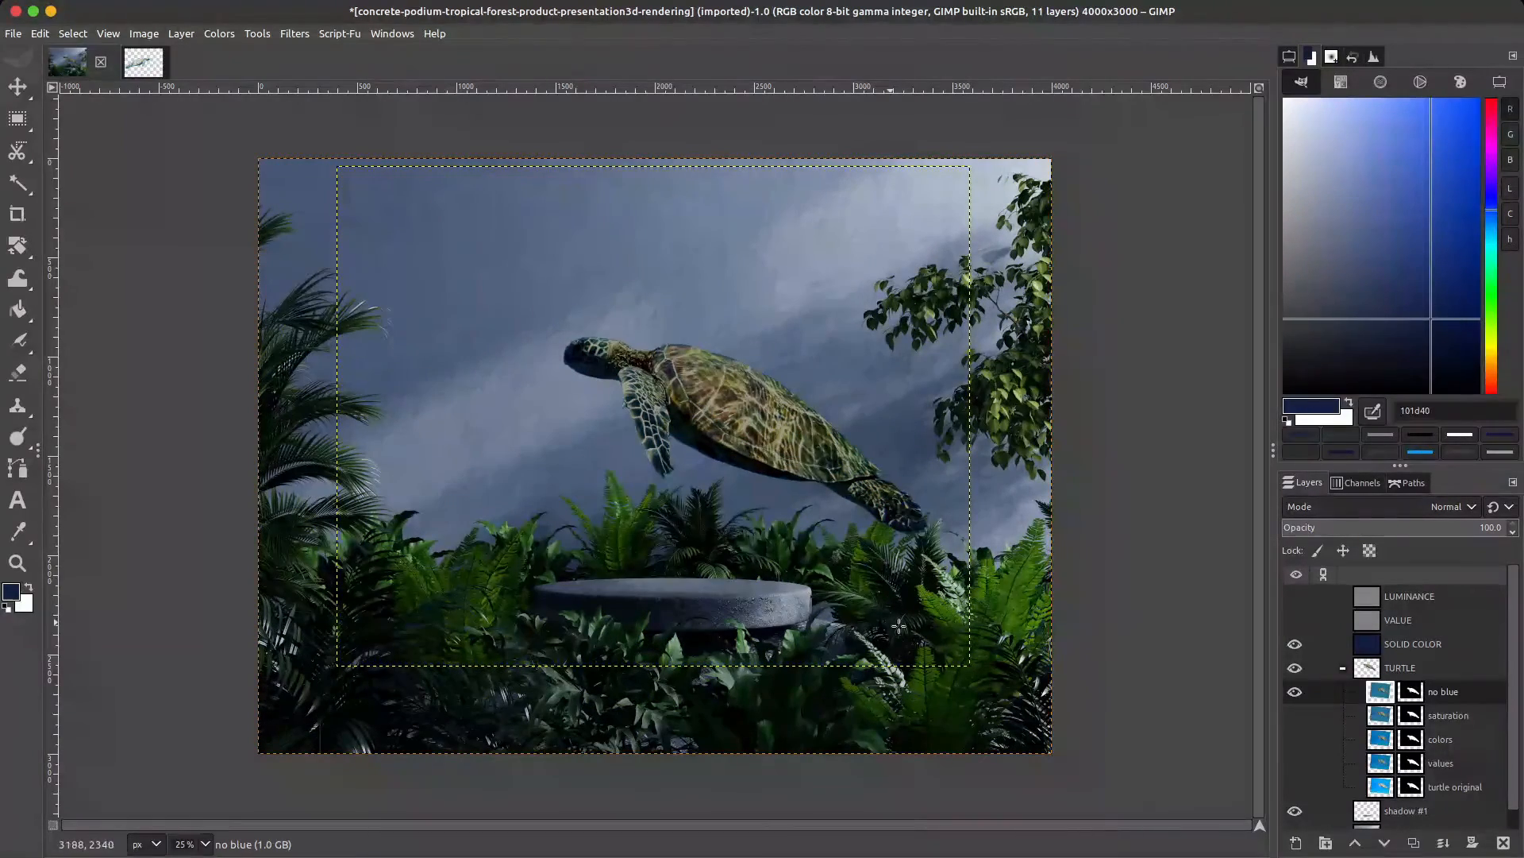
left_click(1297, 645)
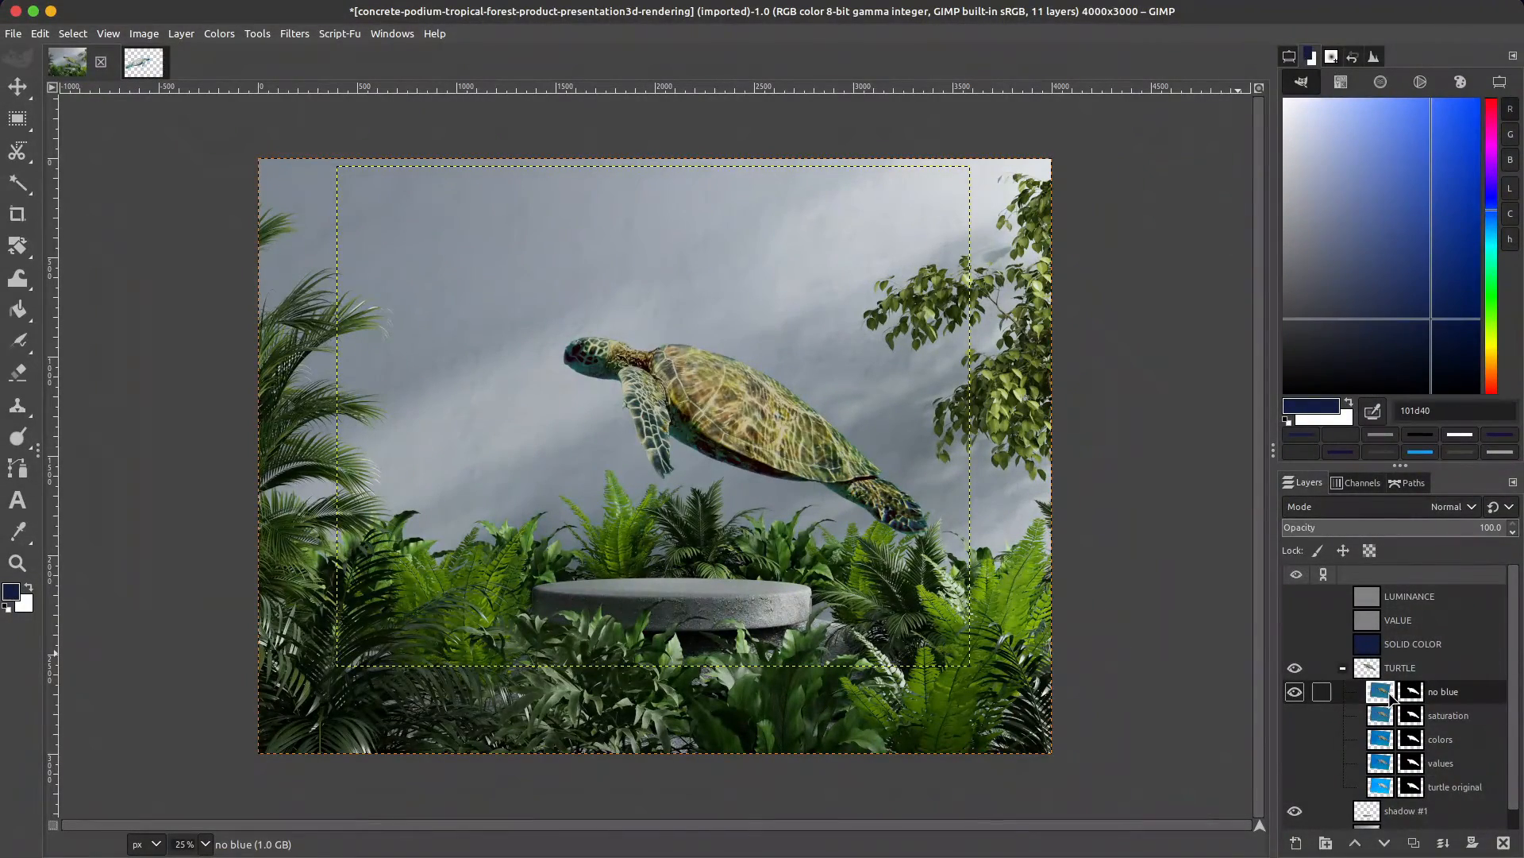
Step: Apply the no blue layer's mask with the turtle selected, and set the Dodge/Burn tool to dodge highlights at exposure 50
key("ctrl+shift+m")
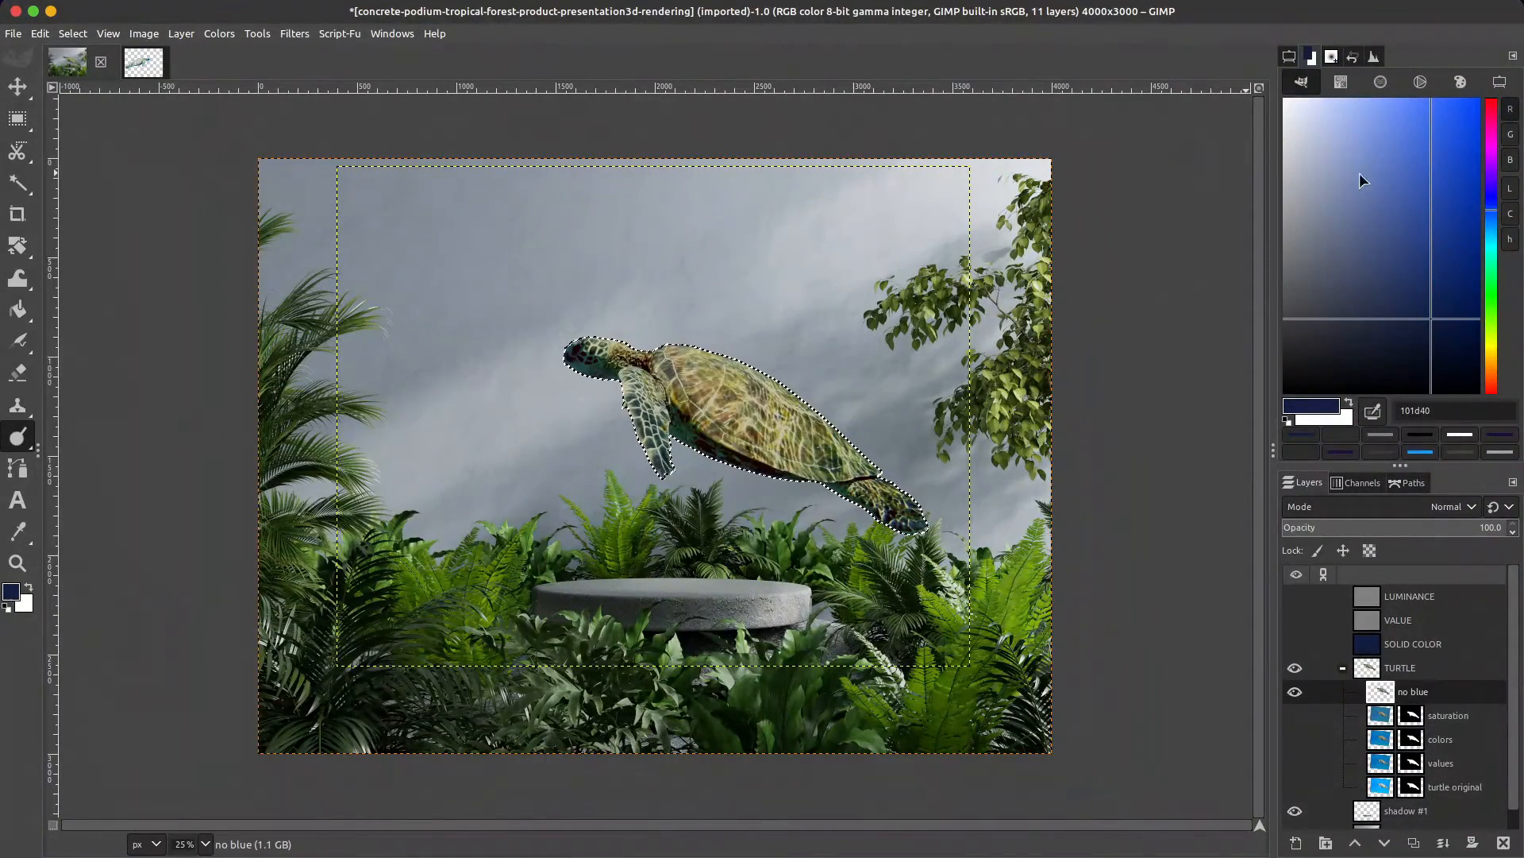
left_click(1290, 56)
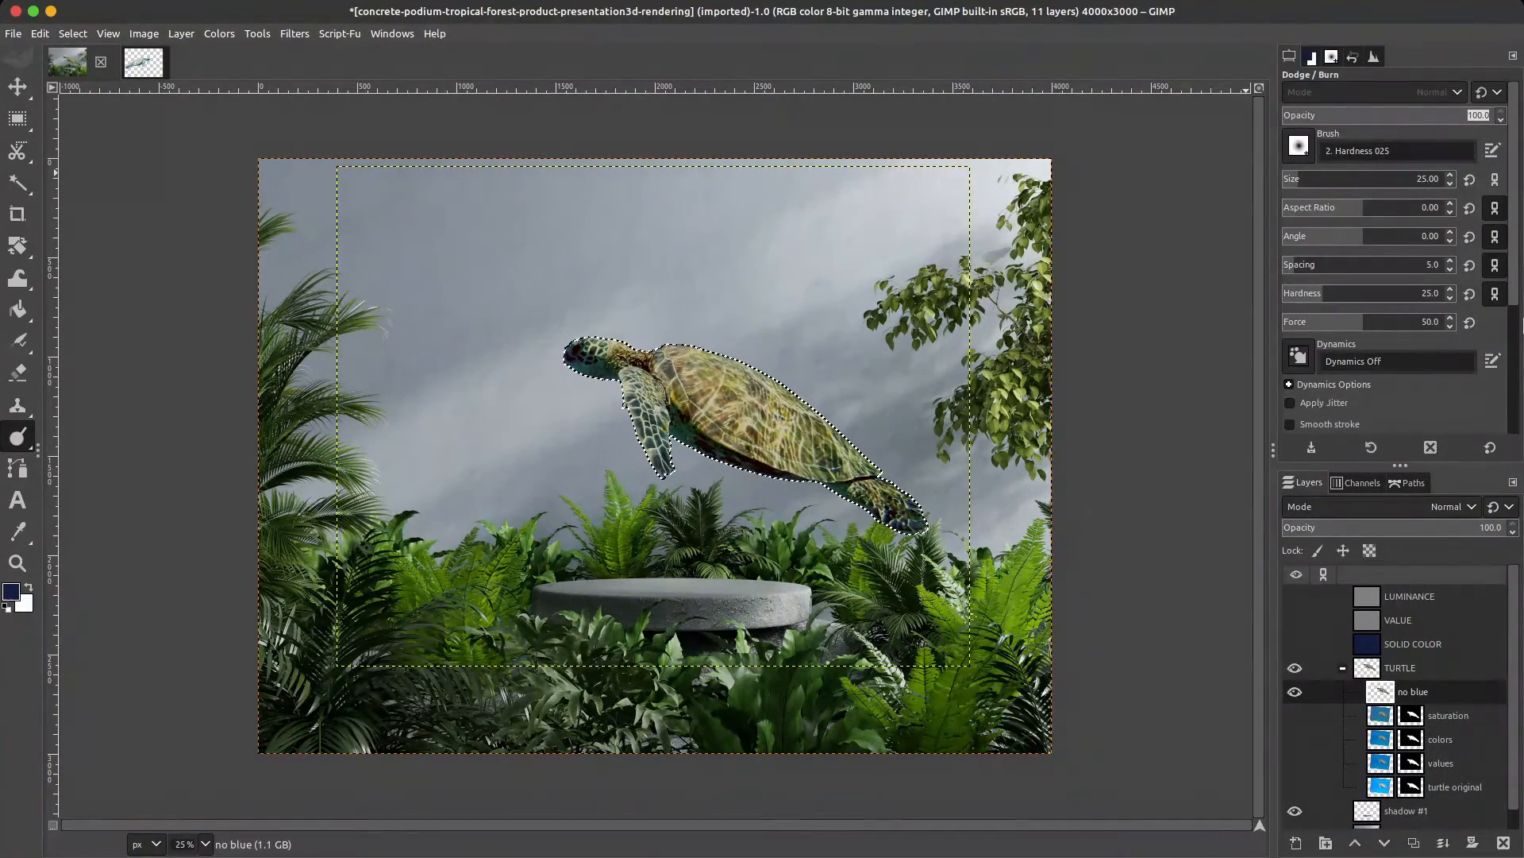
scroll(1518, 309, "down", 4)
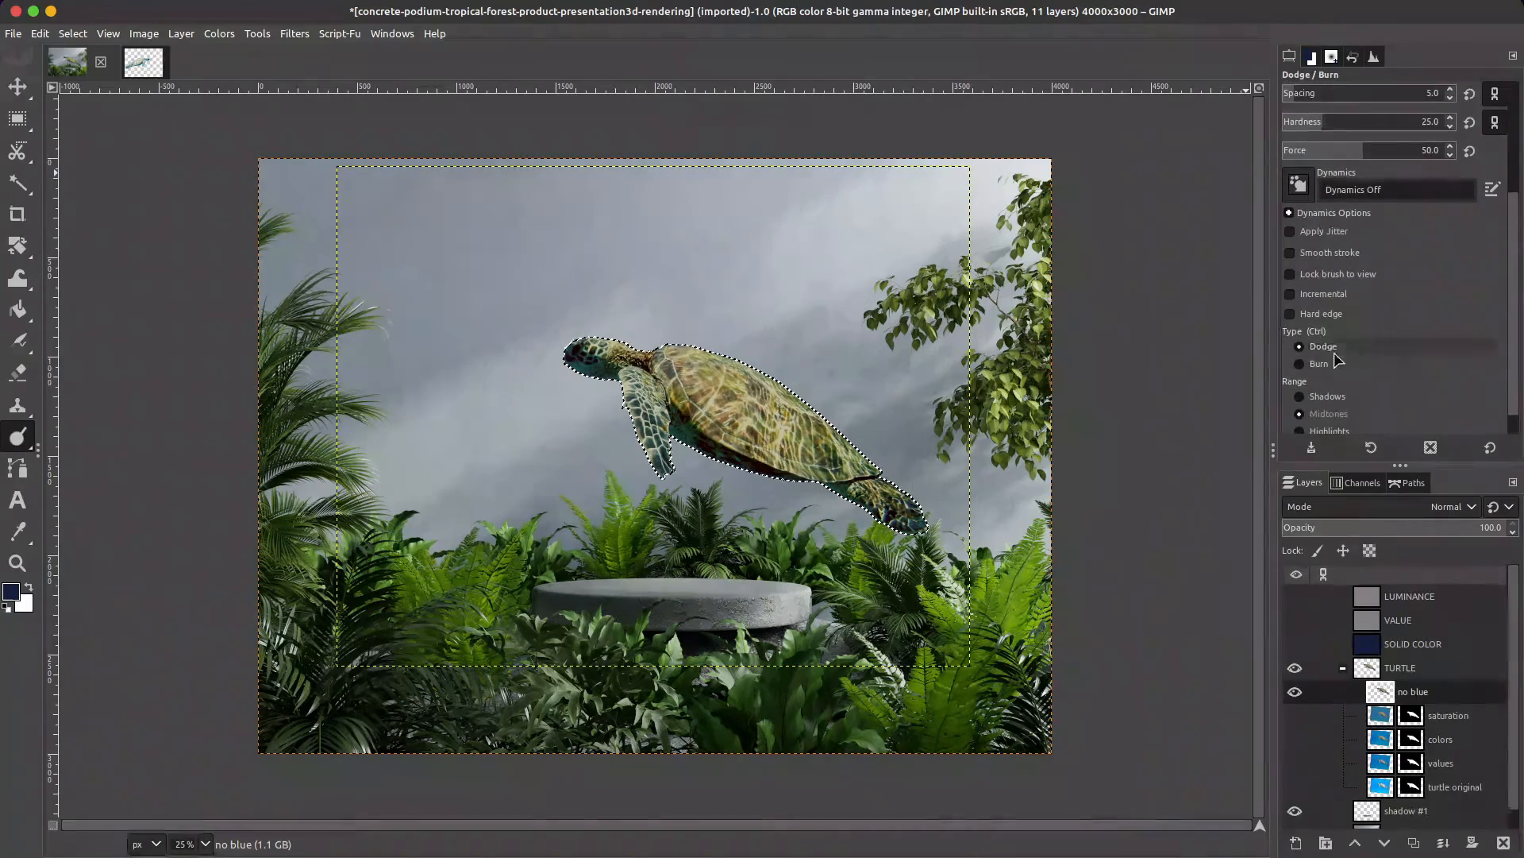
scroll(1515, 362, "down", 1)
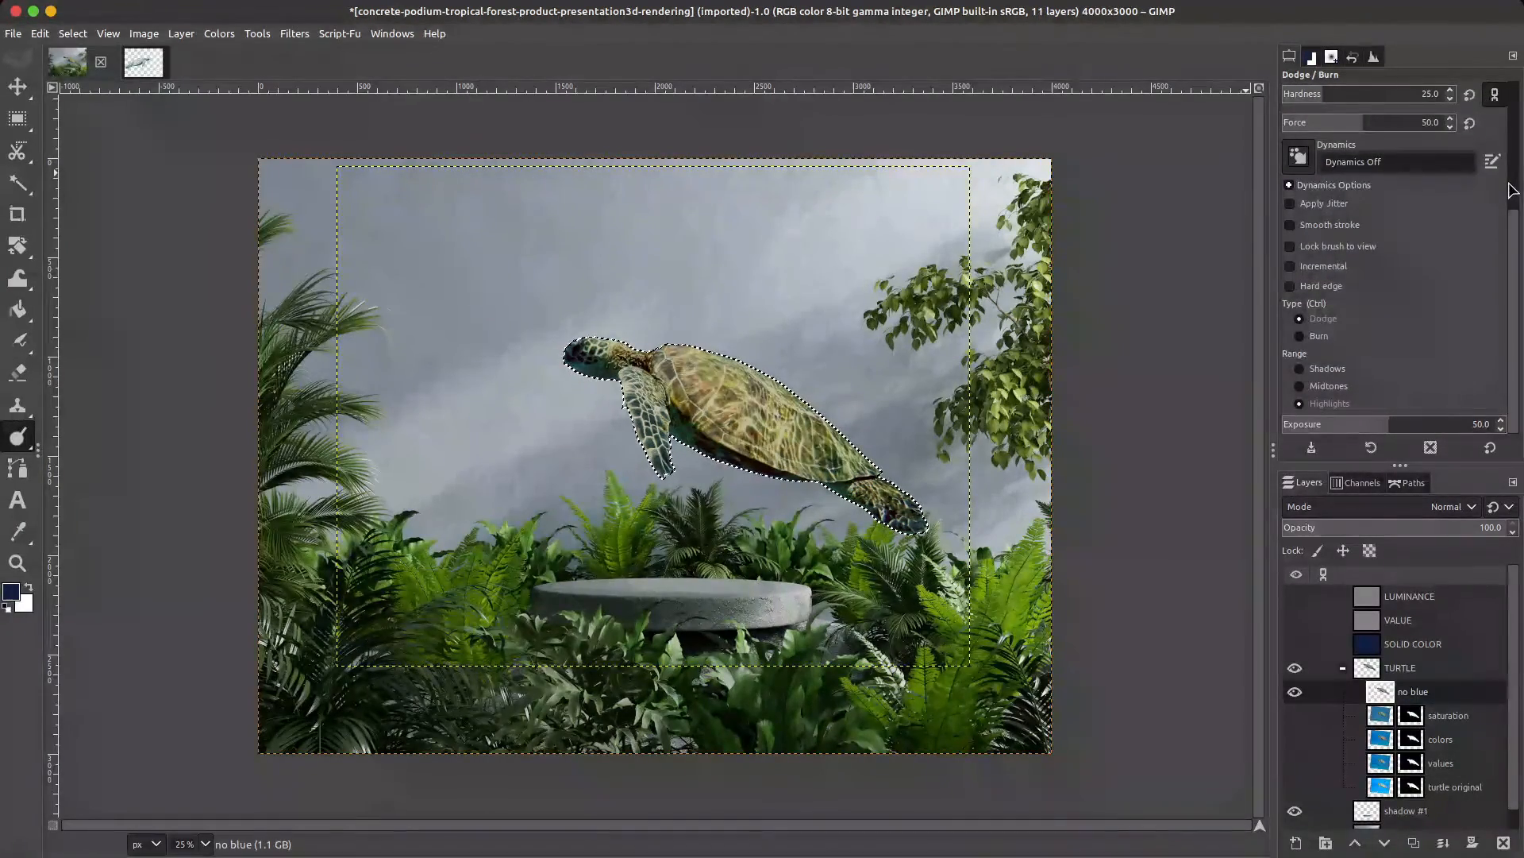
Step: Dodge the turtle's upper shell with a size 745 brush and check its brightness using the VALUE layer
scroll(1509, 127, "up", 5)
left_click_drag(1354, 177, 1418, 177)
mouse_move(682, 396)
left_mouse_down()
mouse_move(704, 326)
mouse_move(782, 317)
left_mouse_up()
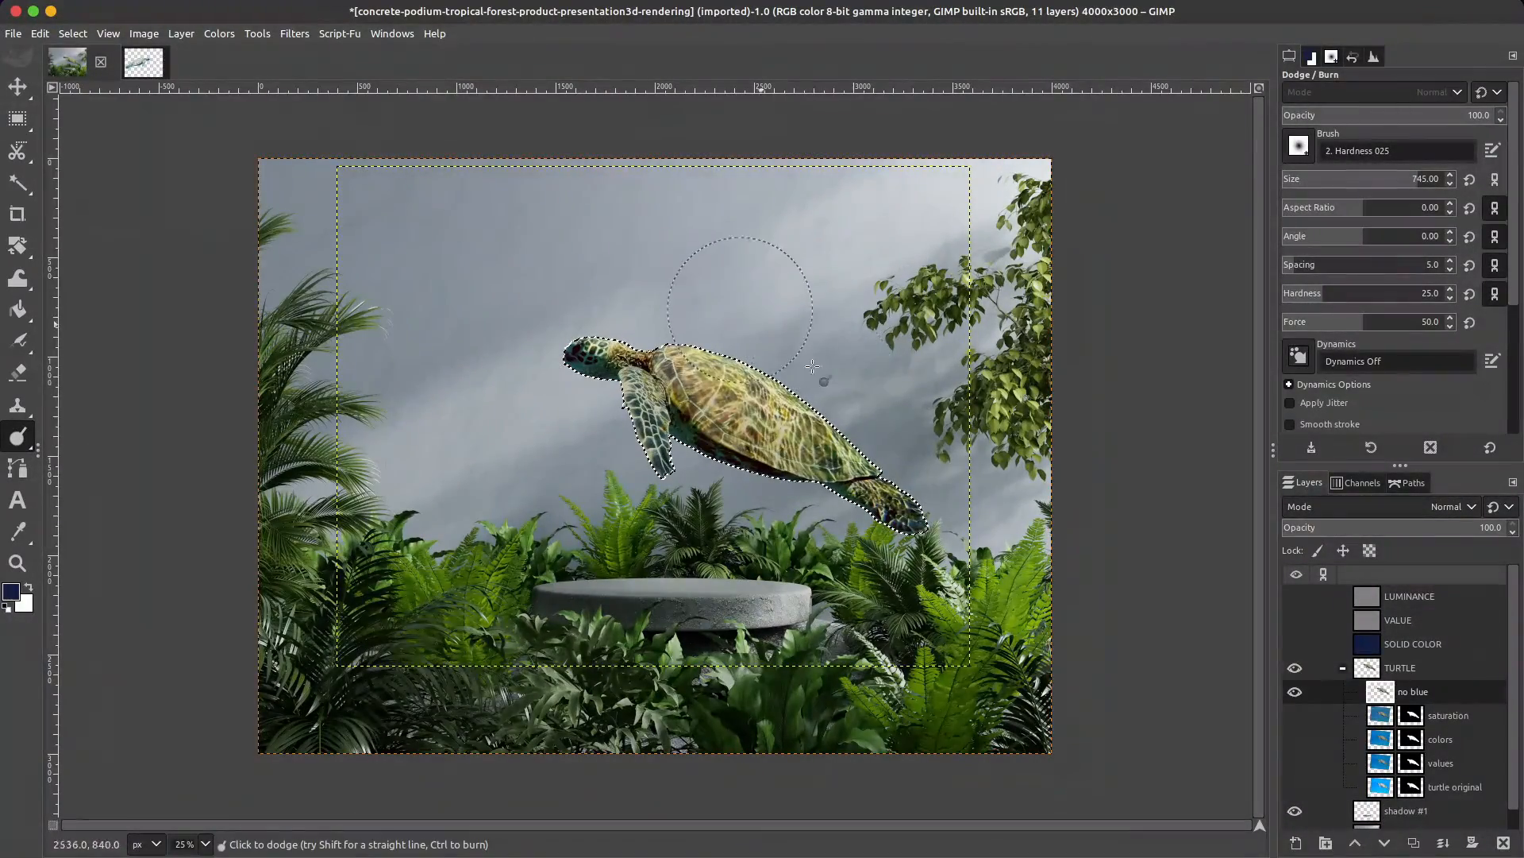
left_click(1296, 621)
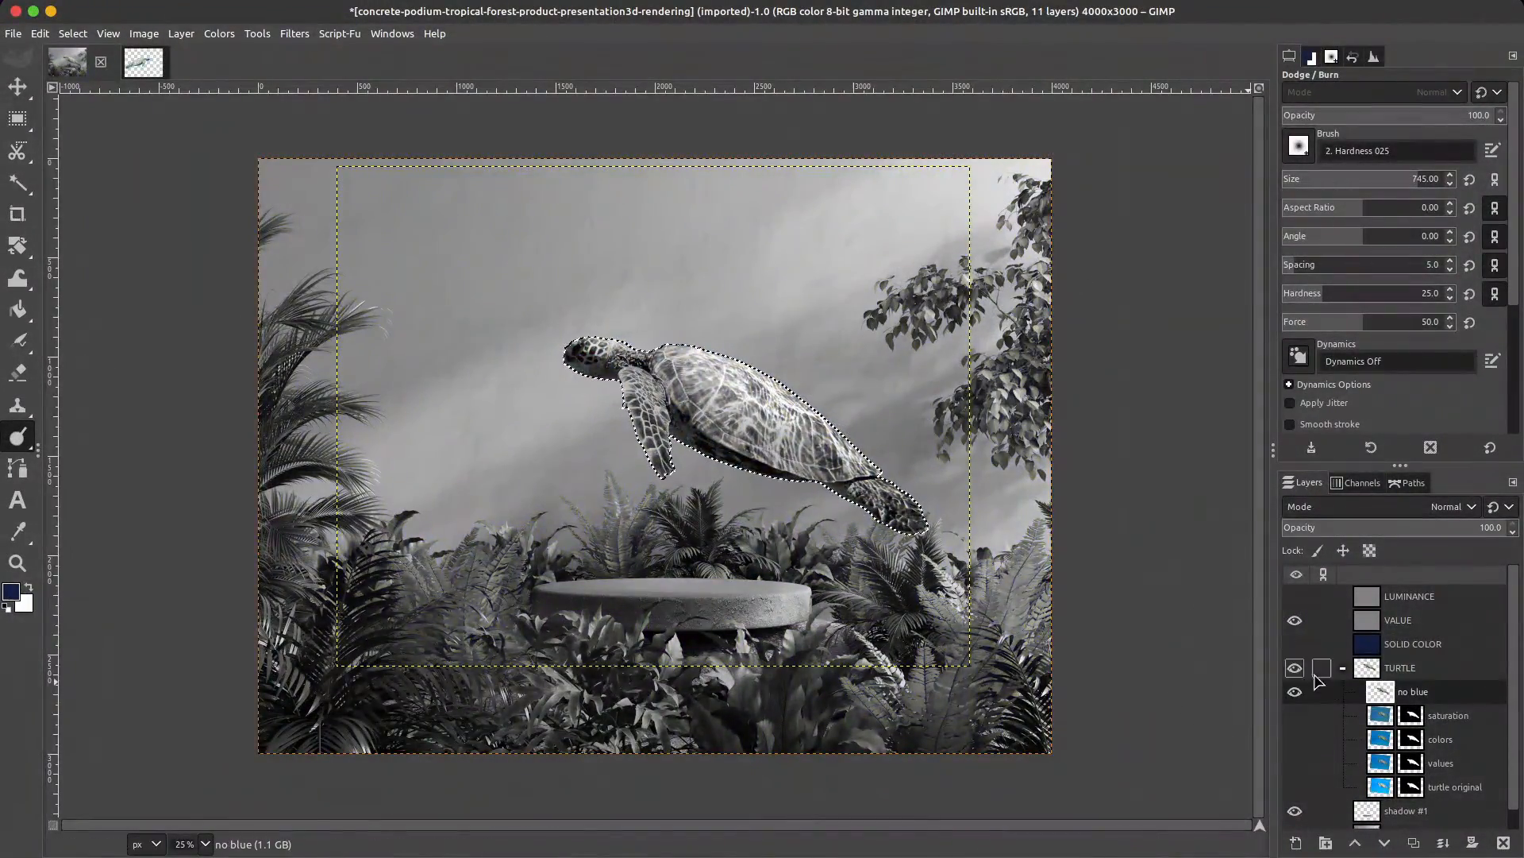
left_click(1295, 621)
Step: Switch the Dodge/Burn tool to burning shadows with an exposure of 17.5
scroll(635, 420, "up", 1)
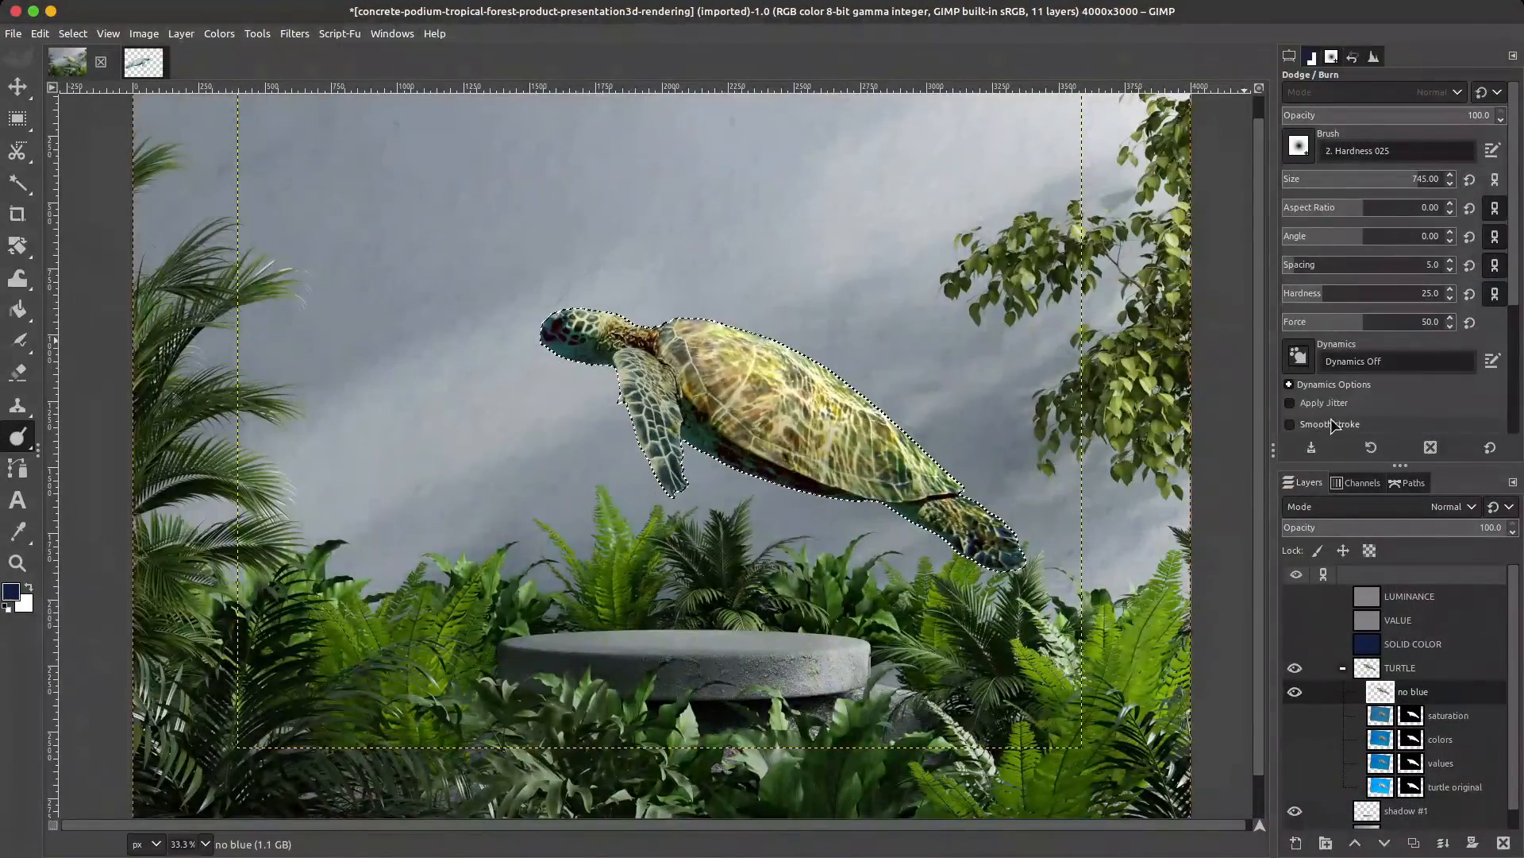
scroll(1409, 369, "down", 5)
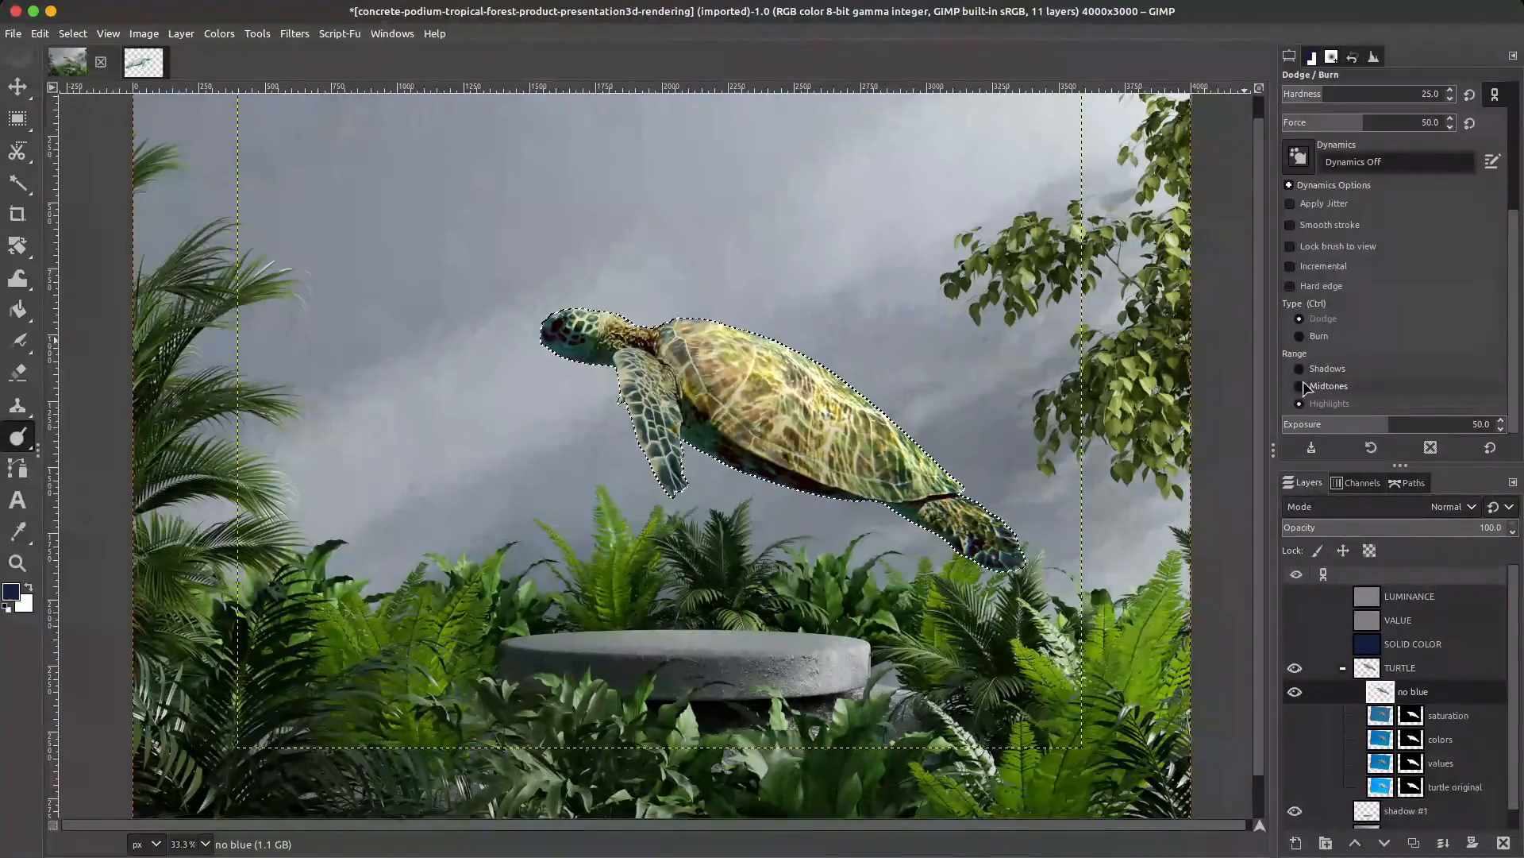
left_click(1301, 336)
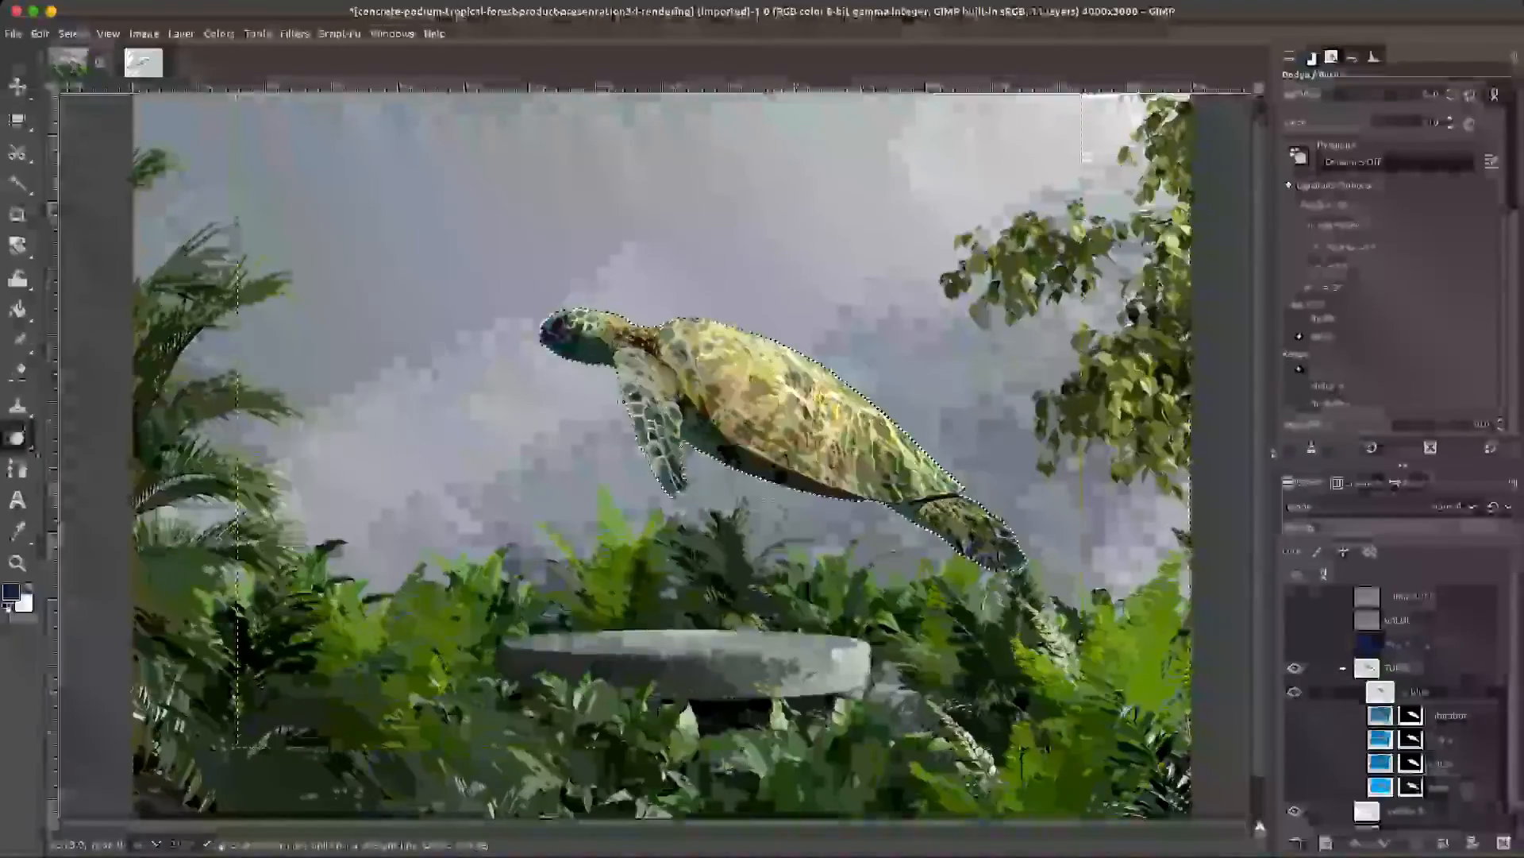
left_click(1309, 424)
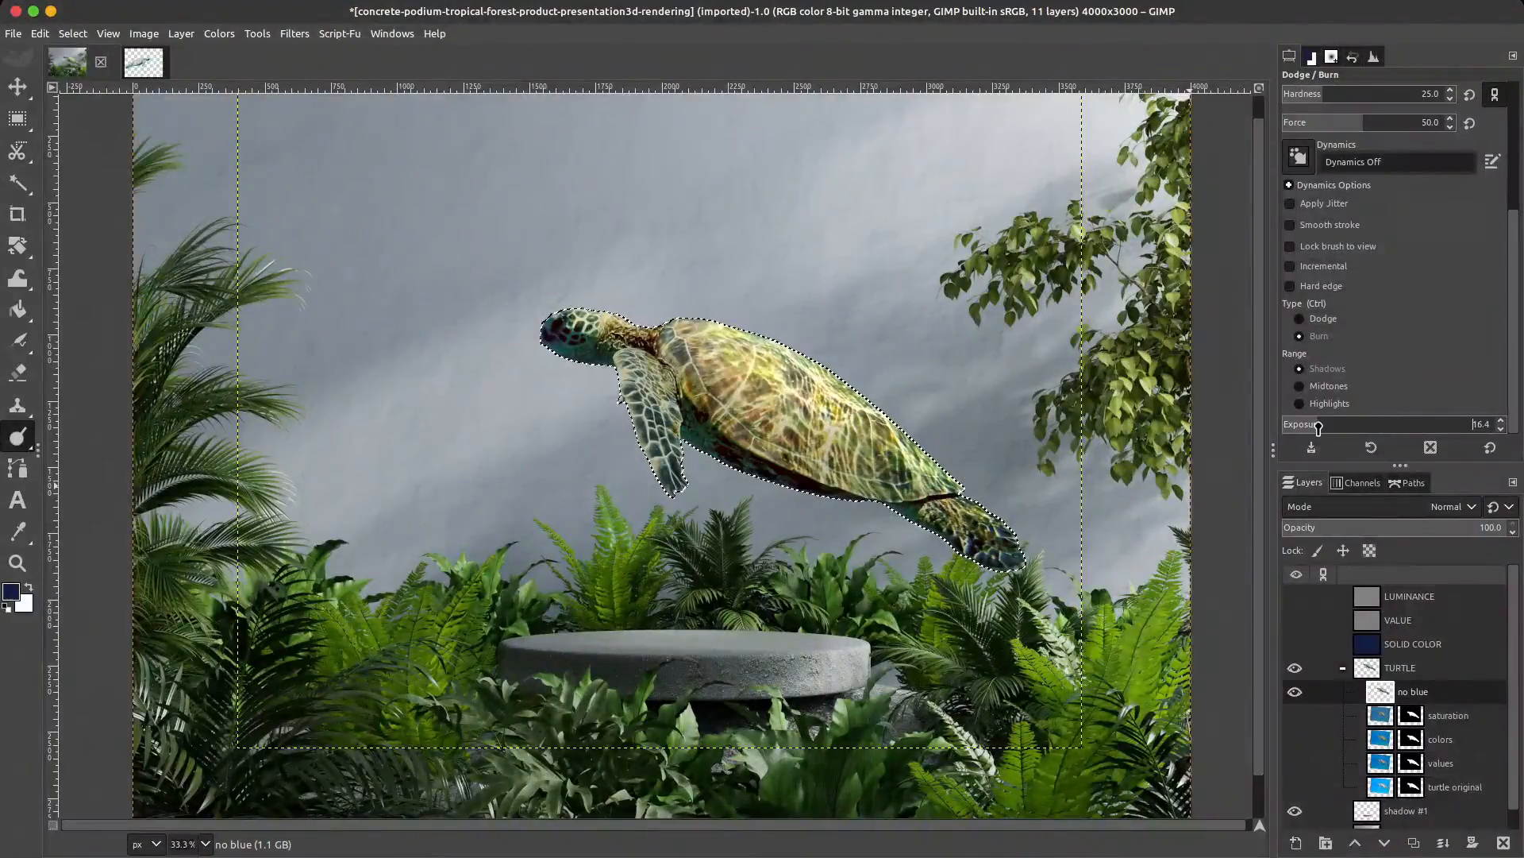
scroll(1381, 349, "up", 5)
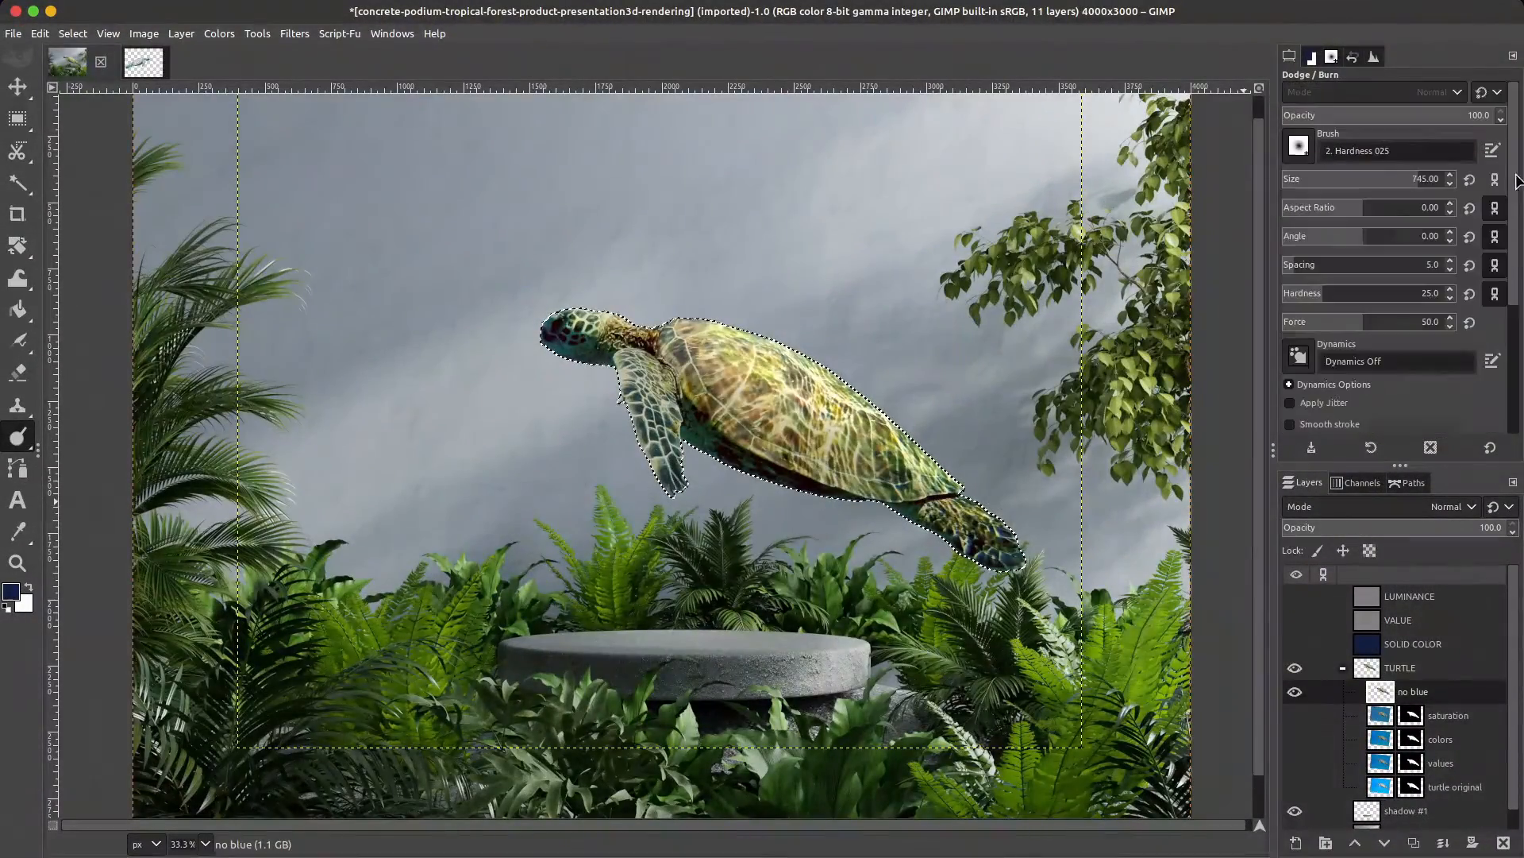
Step: Burn the shadows on the turtle's underside and around its front flipper with brush sizes 297 and 68, and clear the selection
scroll(562, 391, "up", 4)
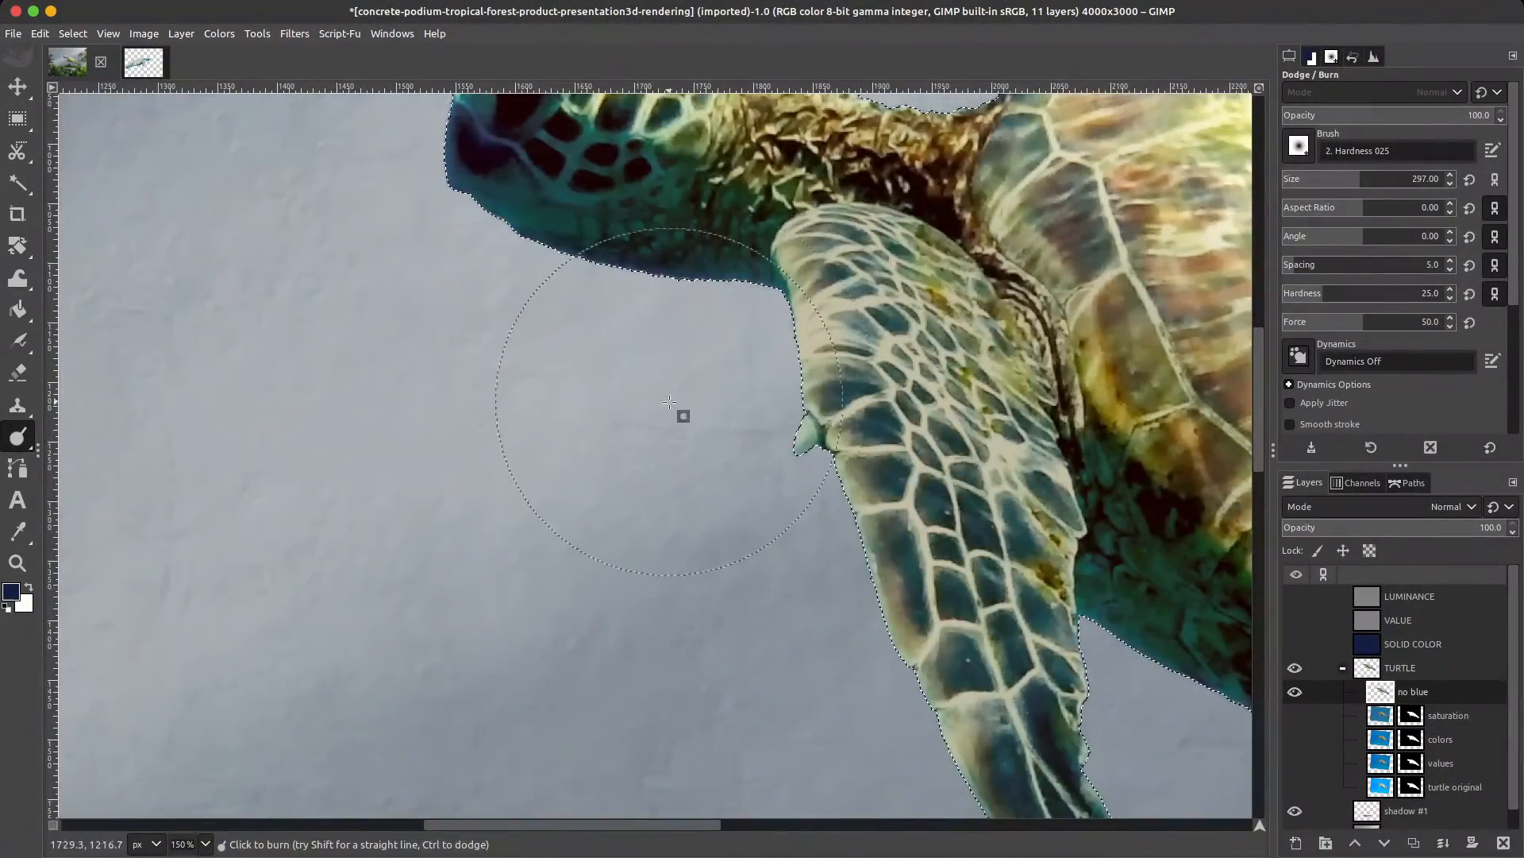
scroll(1517, 364, "down", 5)
left_click(1302, 370)
scroll(617, 444, "down", 4)
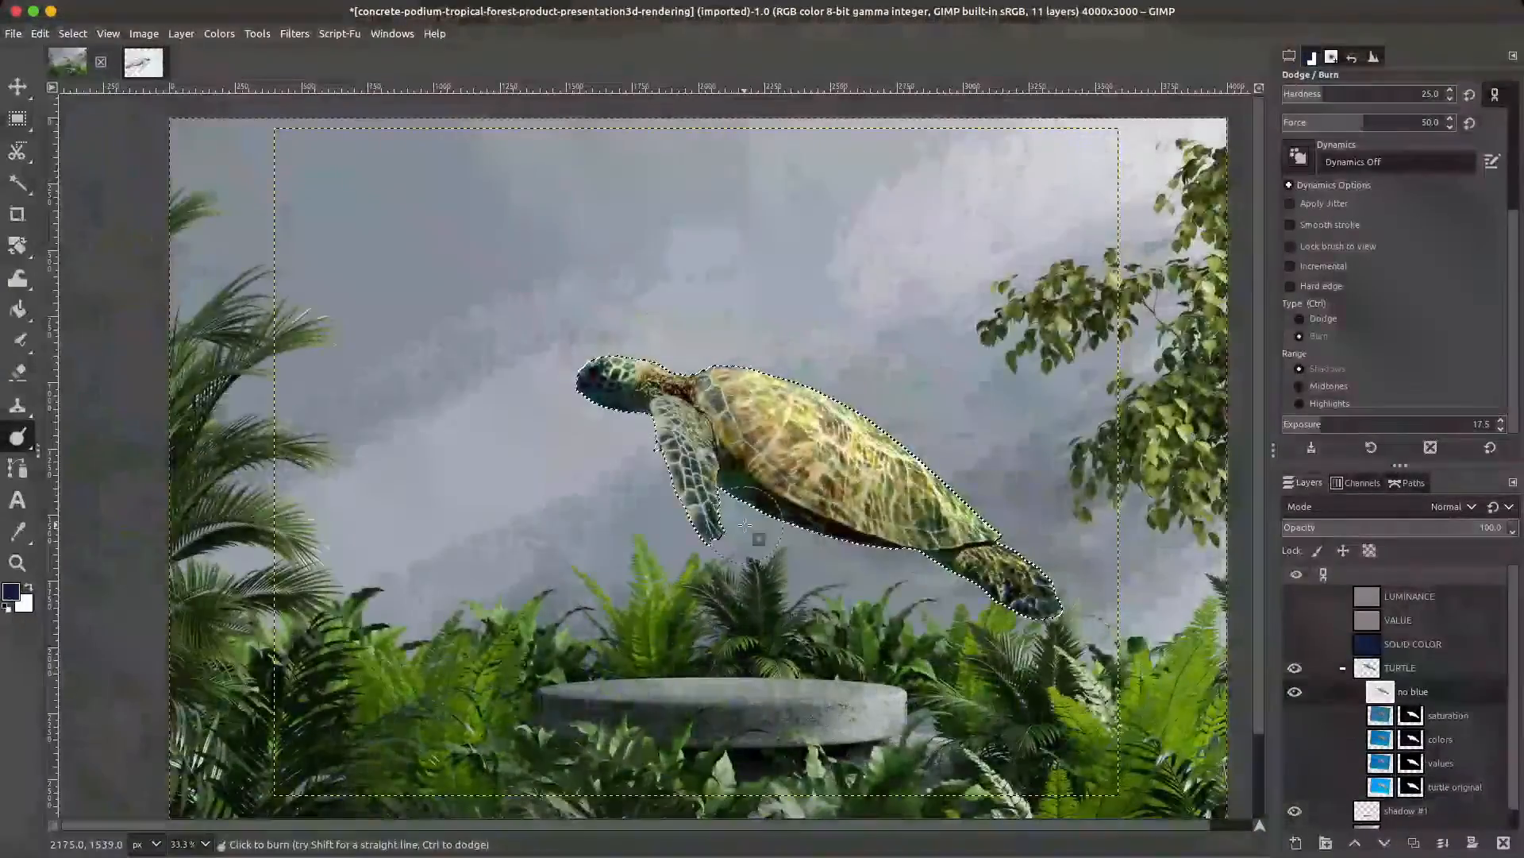
scroll(750, 520, "up", 3)
scroll(1381, 317, "up", 5)
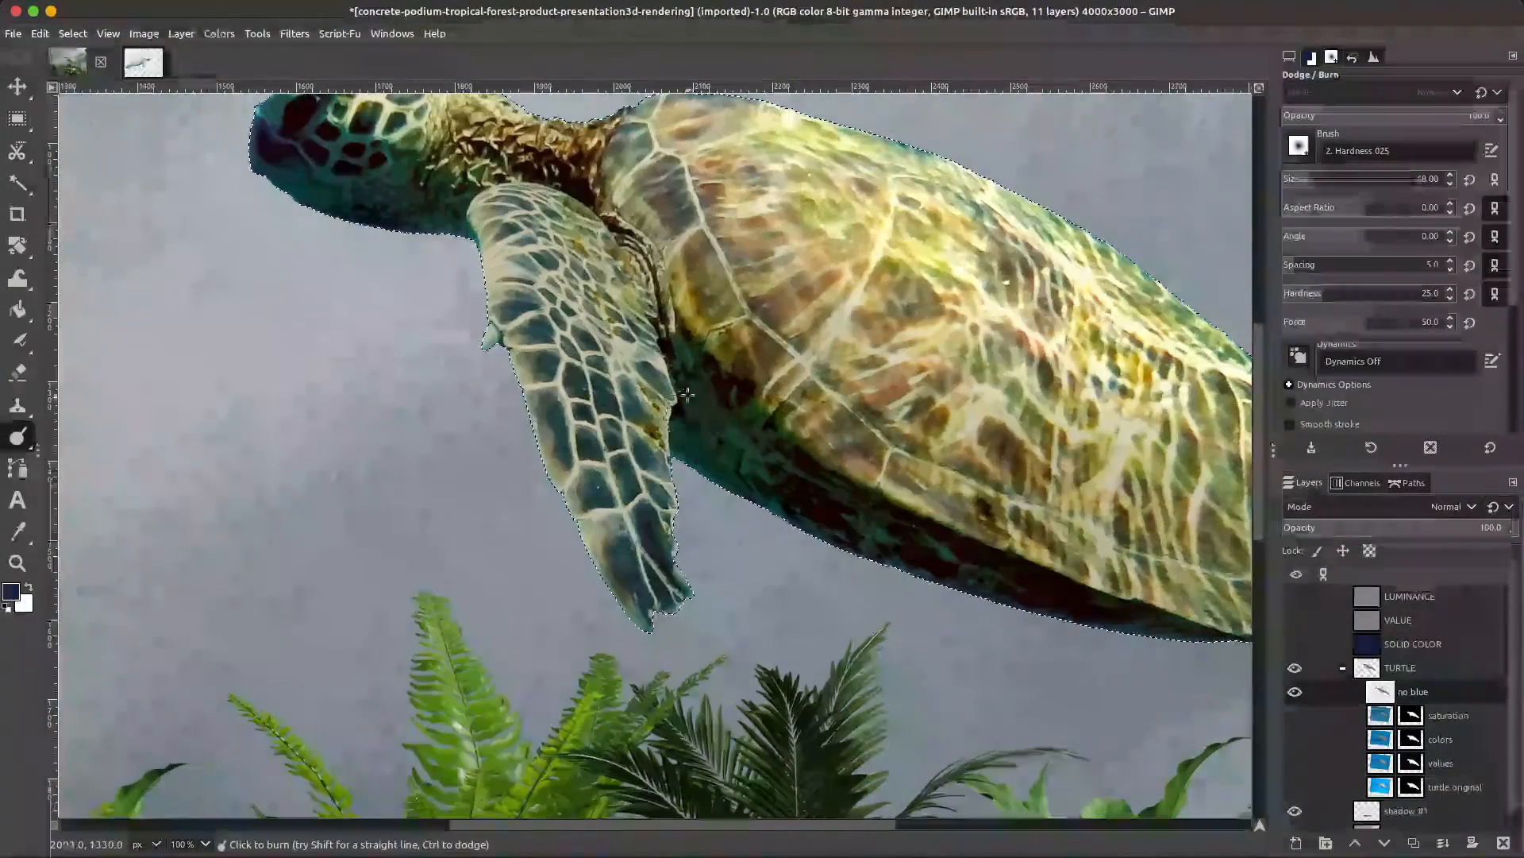
scroll(989, 587, "down", 3)
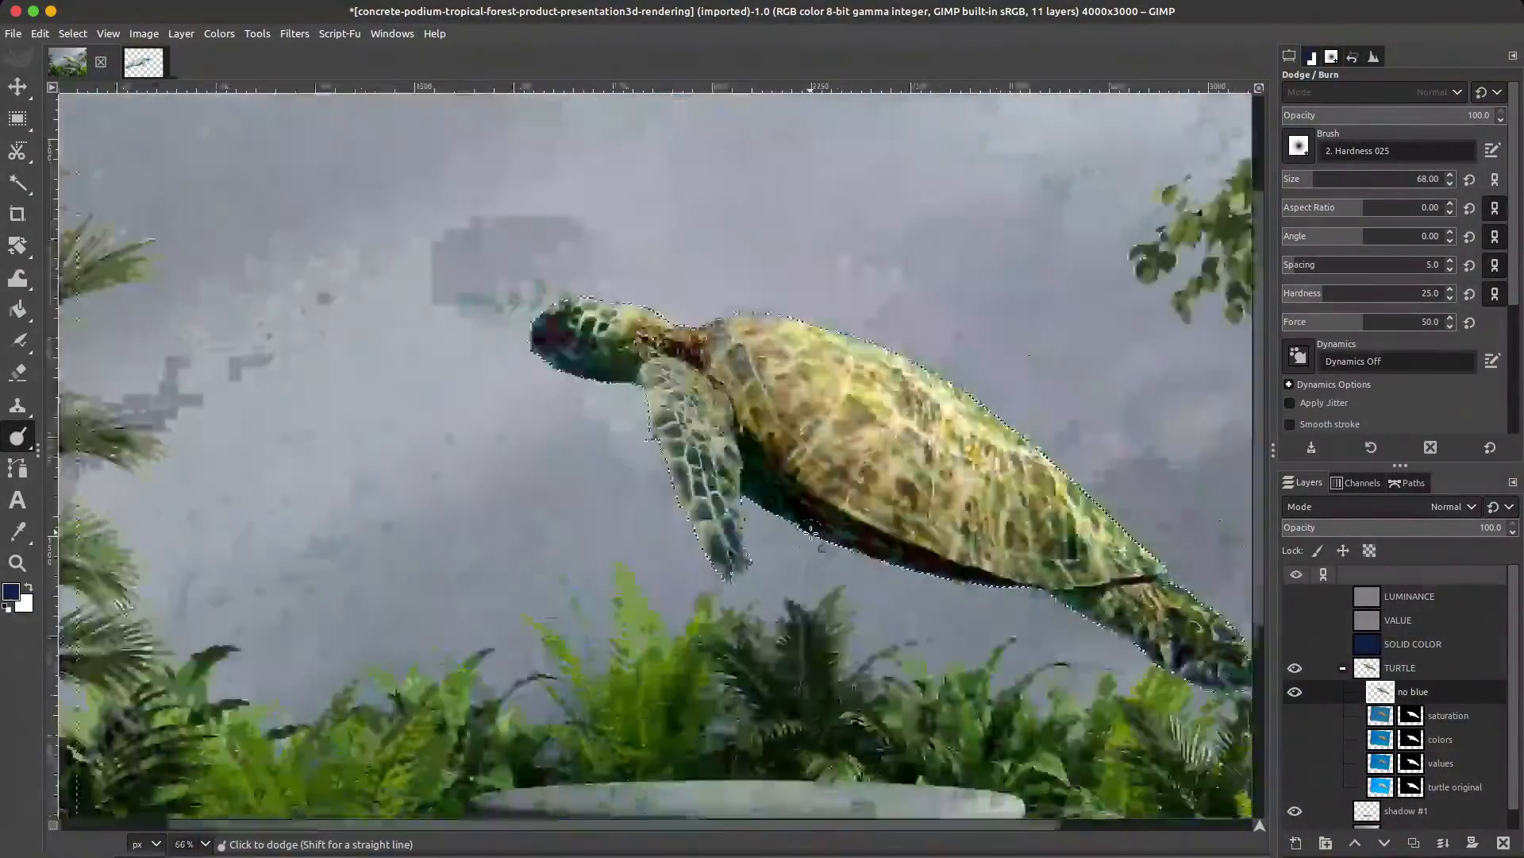
key("ctrl+shift+a")
scroll(993, 592, "down", 1)
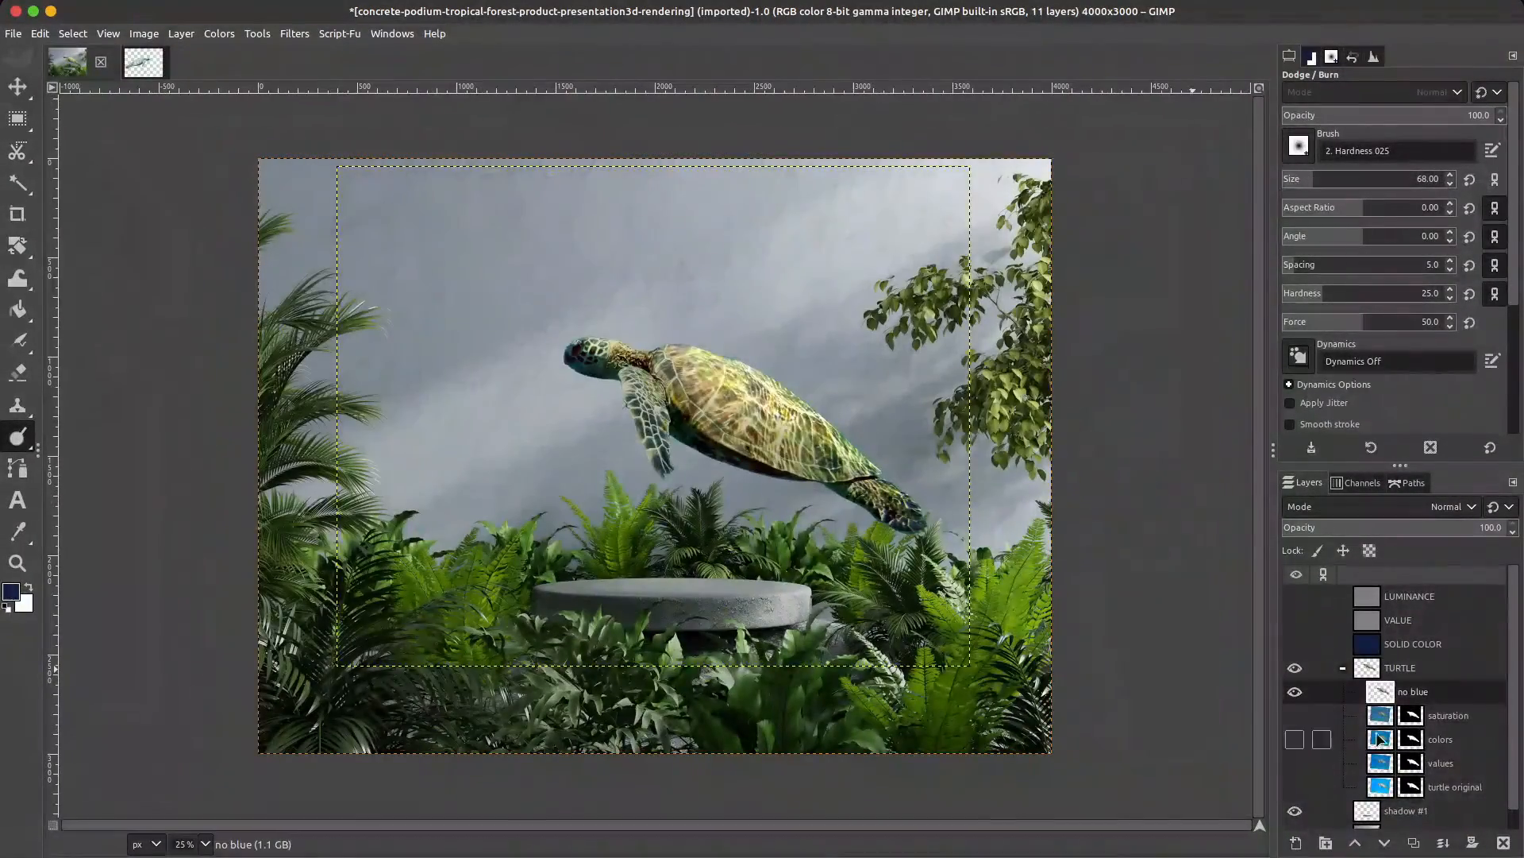